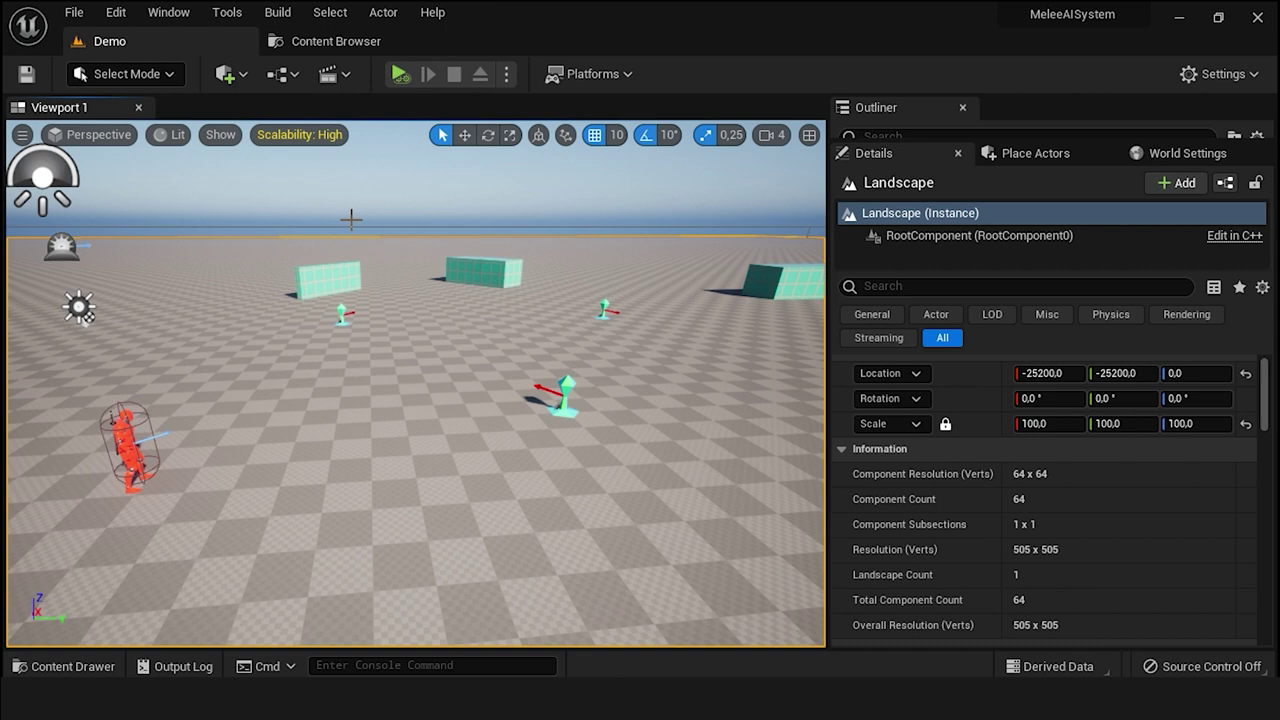
- Open the Content Browser at AI/Blueprints/PatrolPath and dock it under the viewport
{"action": "left_click", "coordinate": [316, 41]}
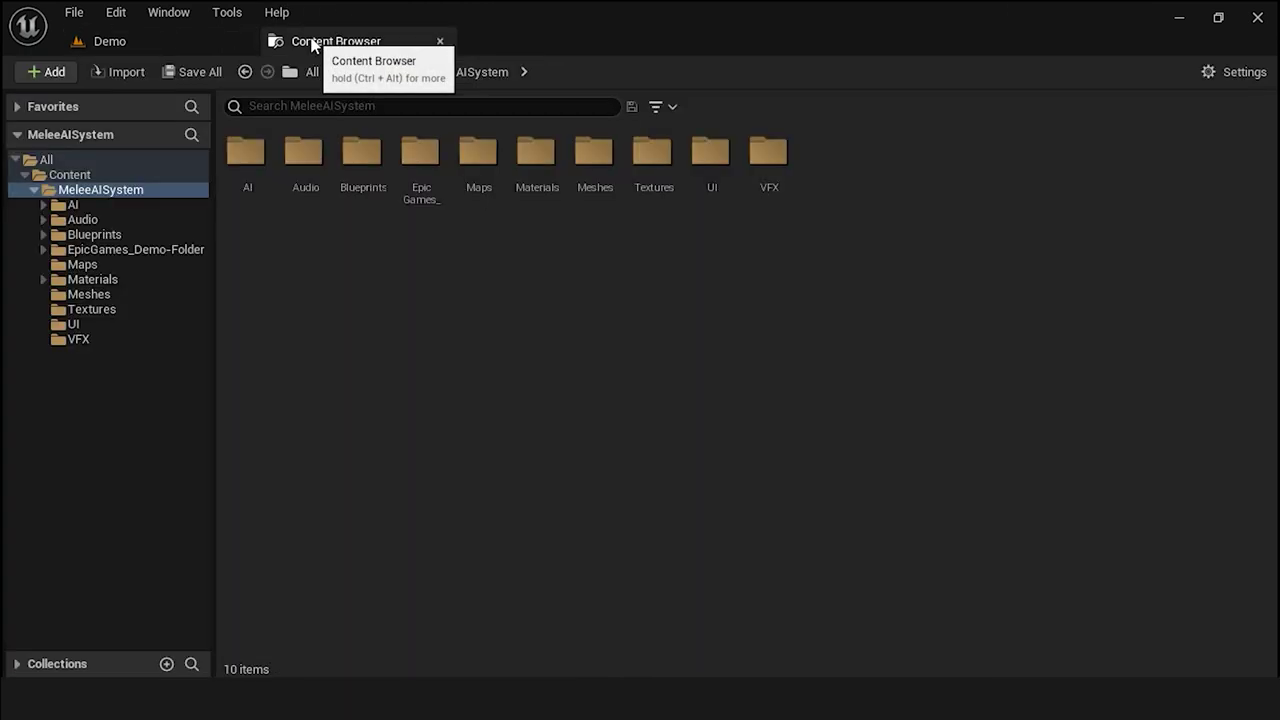
{"action": "left_click", "coordinate": [72, 205]}
{"action": "left_click", "coordinate": [42, 205]}
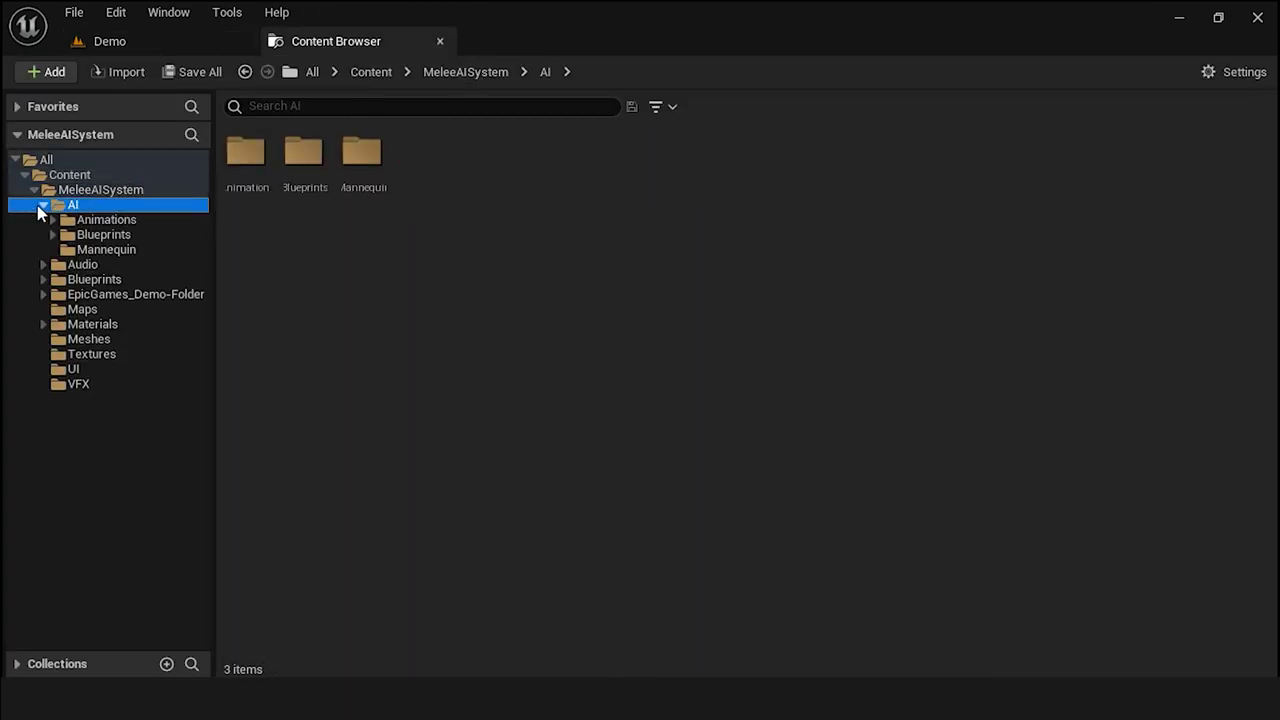
{"action": "double_click", "coordinate": [303, 158]}
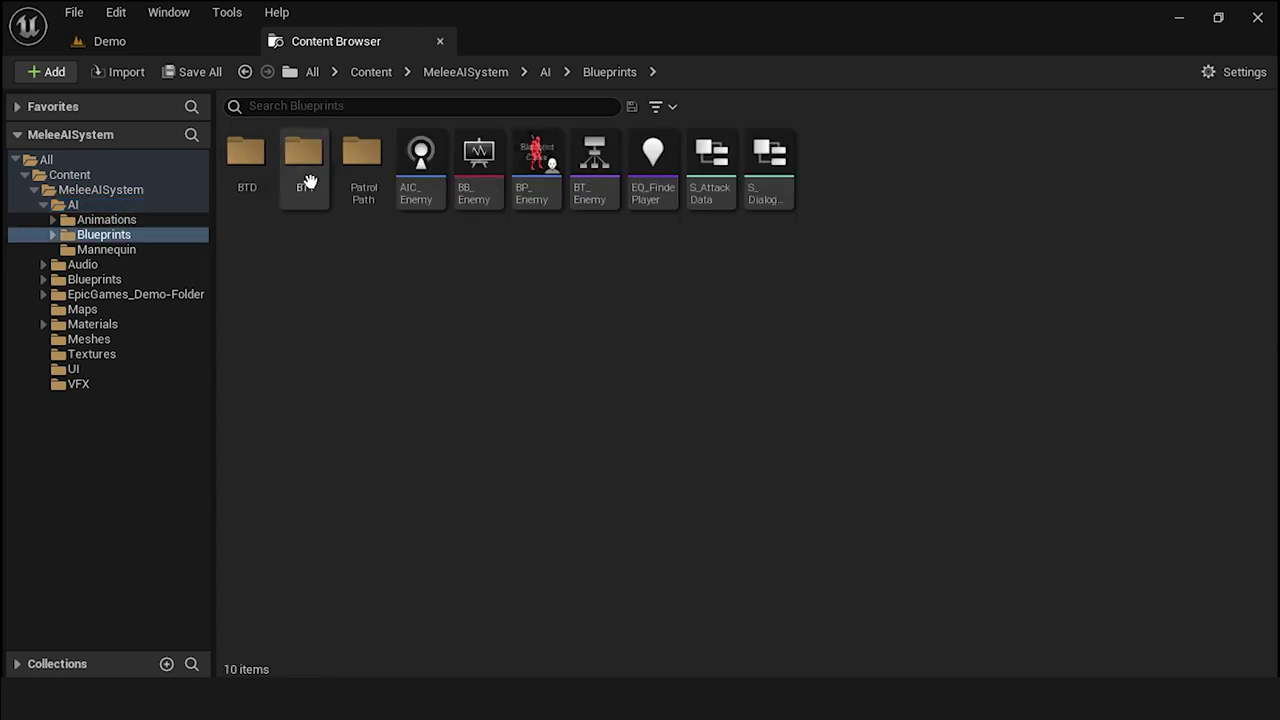
{"action": "double_click", "coordinate": [364, 188]}
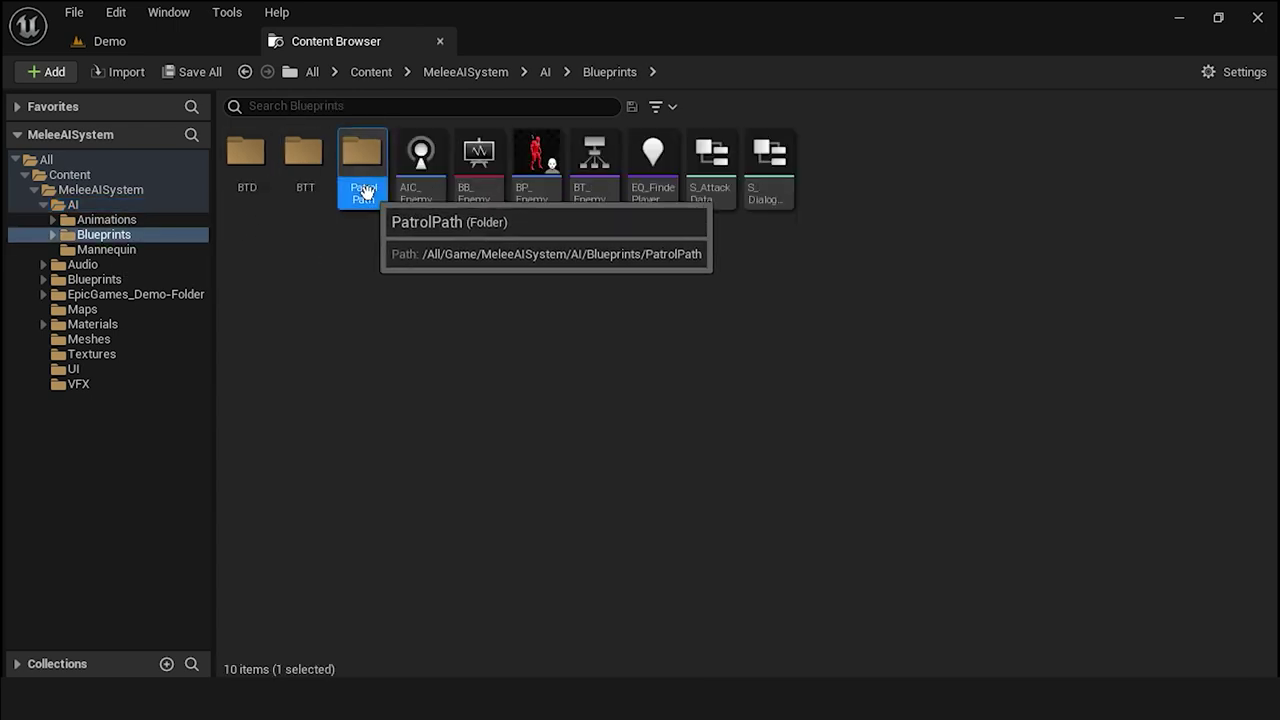
{"action": "left_click", "coordinate": [147, 46]}
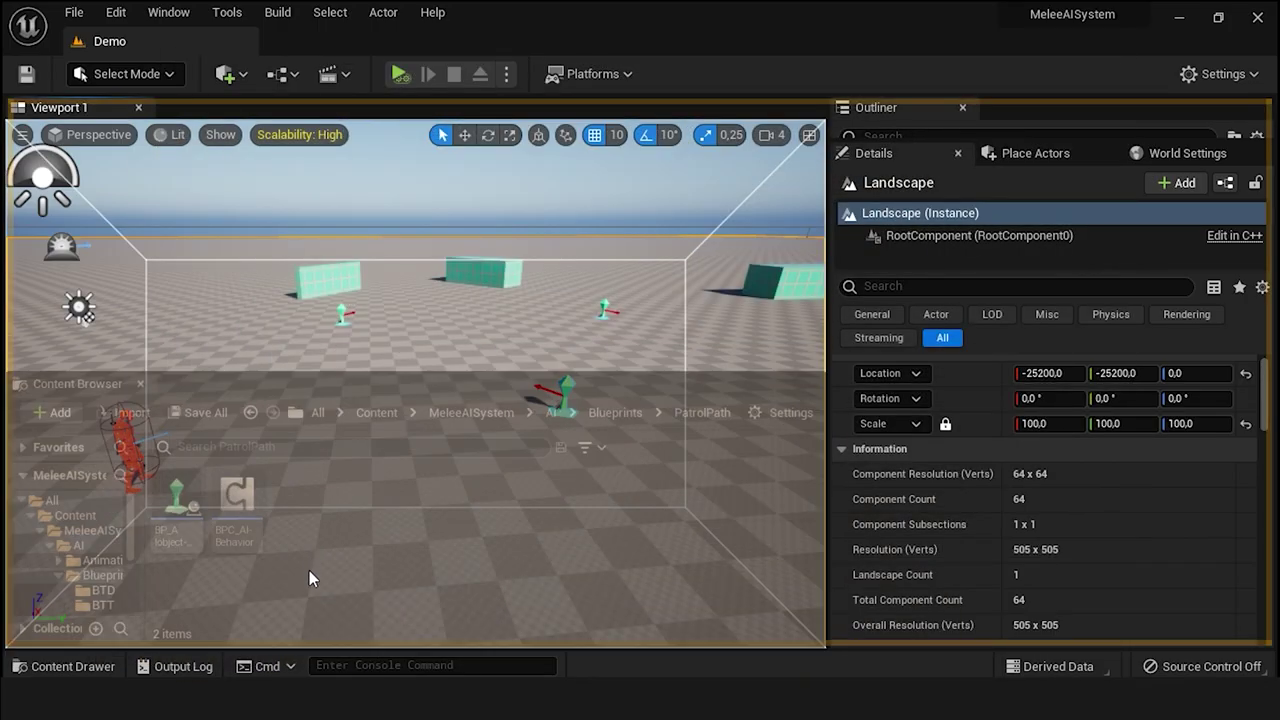
{"action": "left_click_drag", "start_coordinate": [333, 87], "coordinate": [307, 569]}
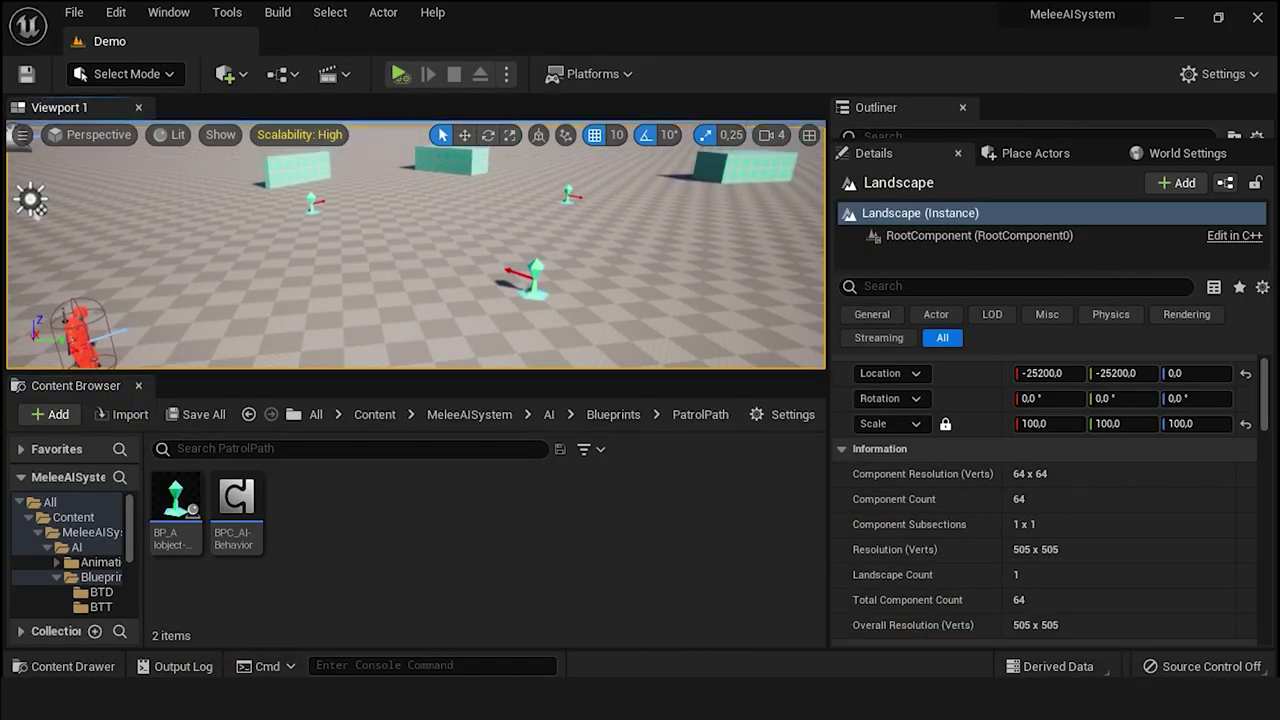
- Place a BP_AIobject-PatrolPathPoint (PatrolPathPoint4) in the level, re-tab the browser, and save Demo
{"action": "left_click", "coordinate": [174, 495]}
{"action": "mouse_move", "coordinate": [174, 493]}
{"action": "left_mouse_down"}
{"action": "mouse_move", "coordinate": [662, 255]}
{"action": "mouse_move", "coordinate": [663, 238]}
{"action": "left_mouse_up"}
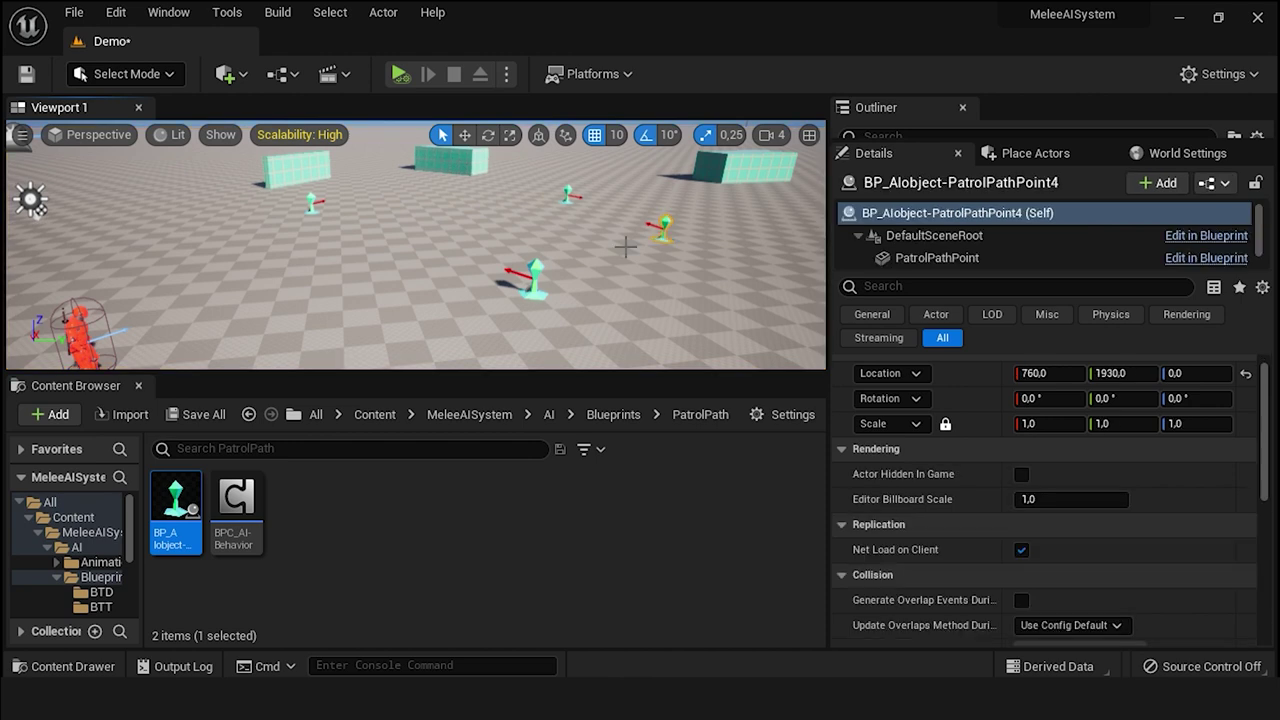
{"action": "left_click_drag", "start_coordinate": [75, 385], "coordinate": [316, 48]}
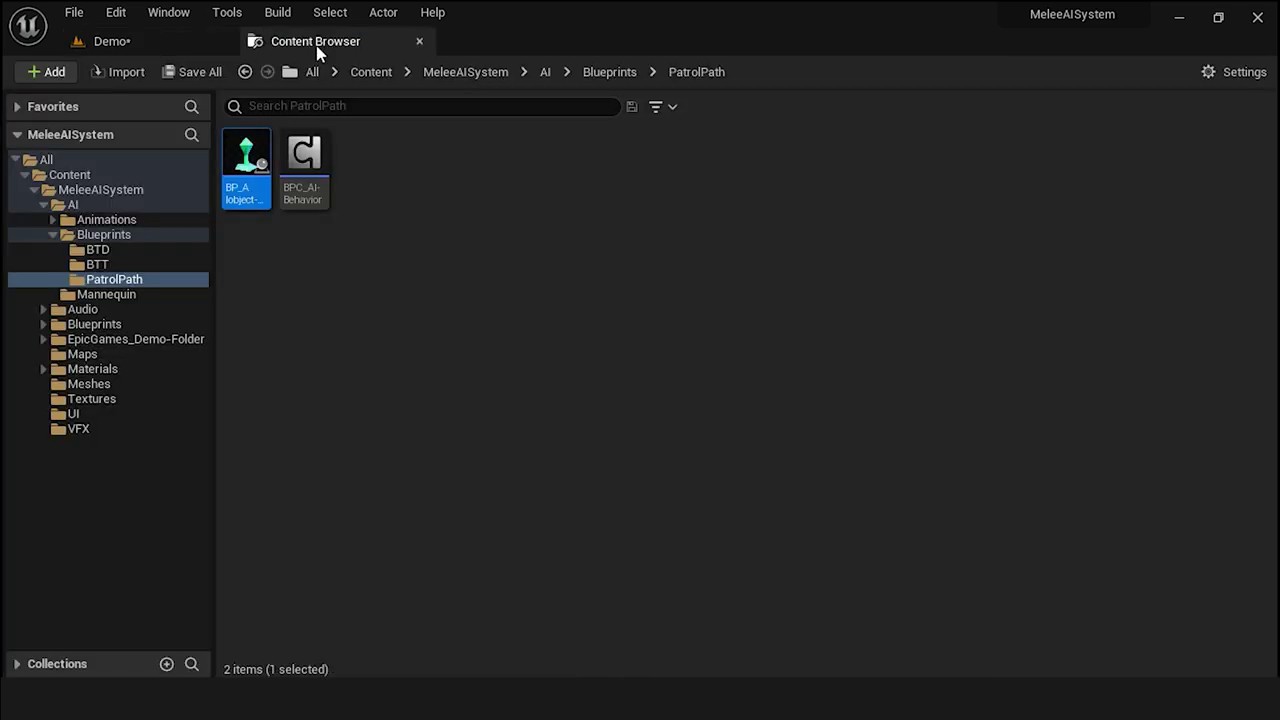
{"action": "left_click", "coordinate": [105, 41]}
{"action": "left_click", "coordinate": [30, 74]}
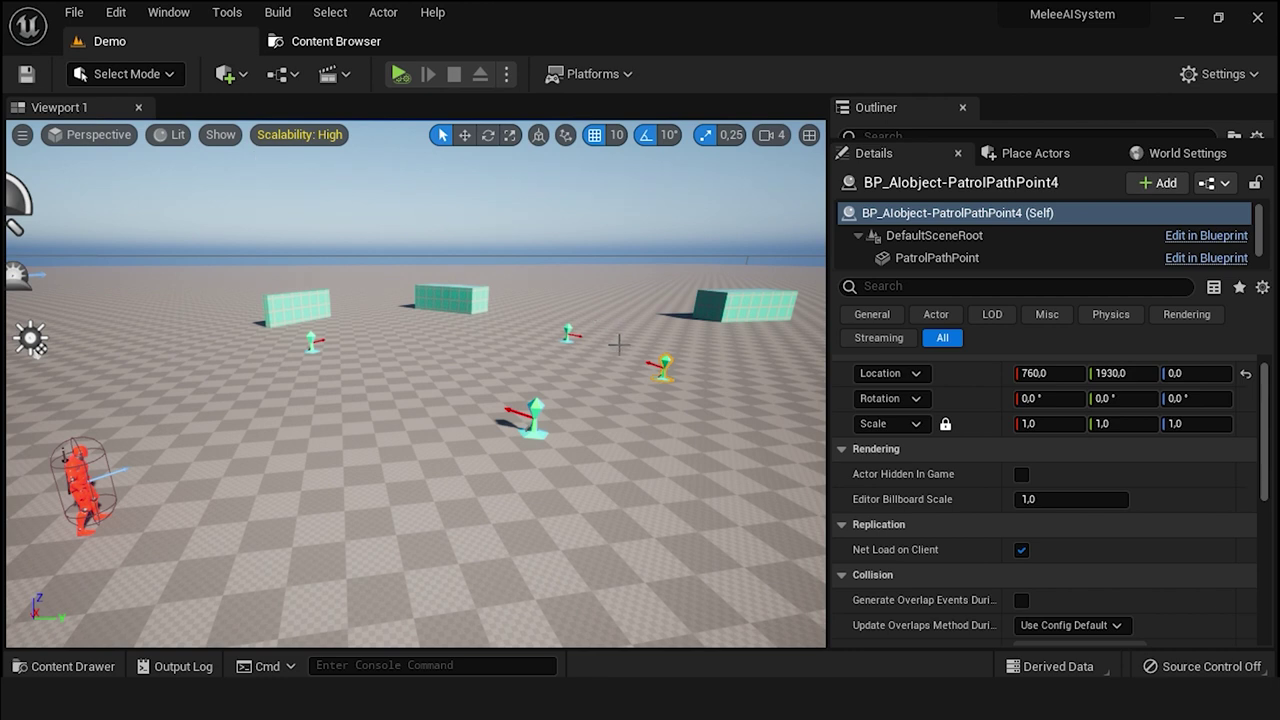
- Rotate the new patrol point around its vertical axis
{"action": "left_click", "coordinate": [488, 134]}
{"action": "mouse_move", "coordinate": [617, 397]}
{"action": "left_mouse_down"}
{"action": "mouse_move", "coordinate": [565, 368]}
{"action": "mouse_move", "coordinate": [611, 405]}
{"action": "left_mouse_up"}
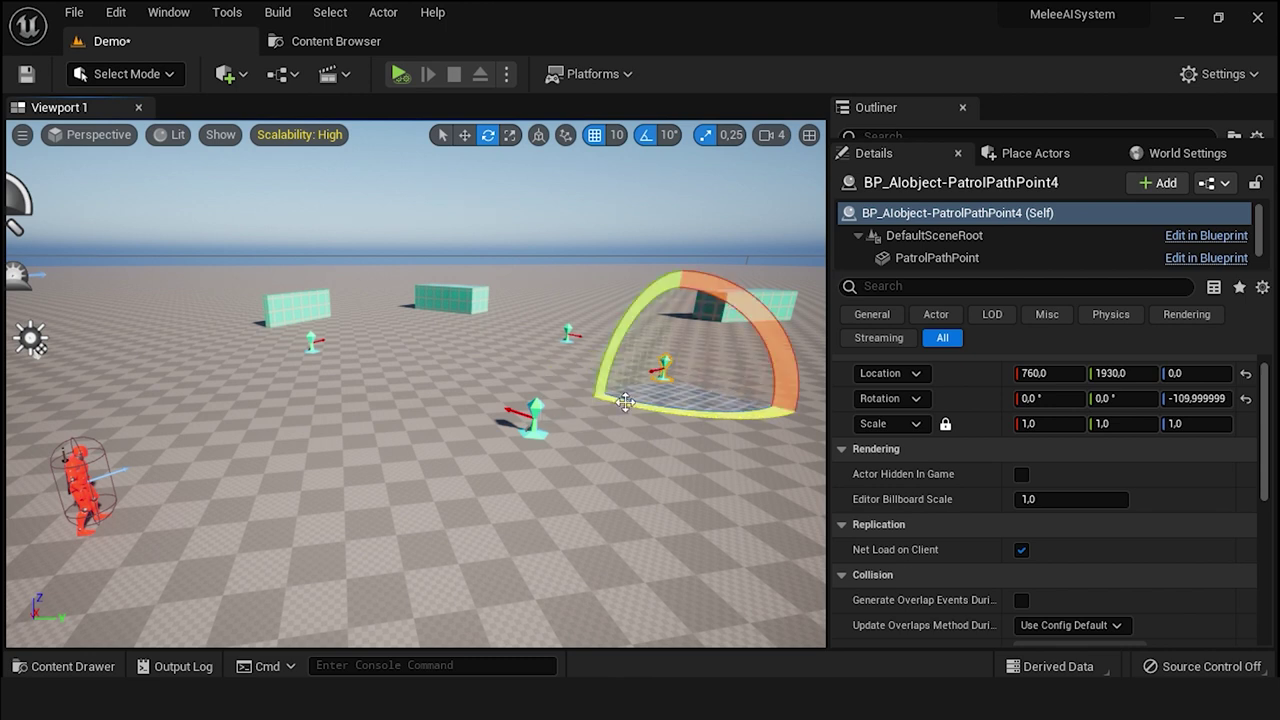
{"action": "left_click", "coordinate": [464, 134]}
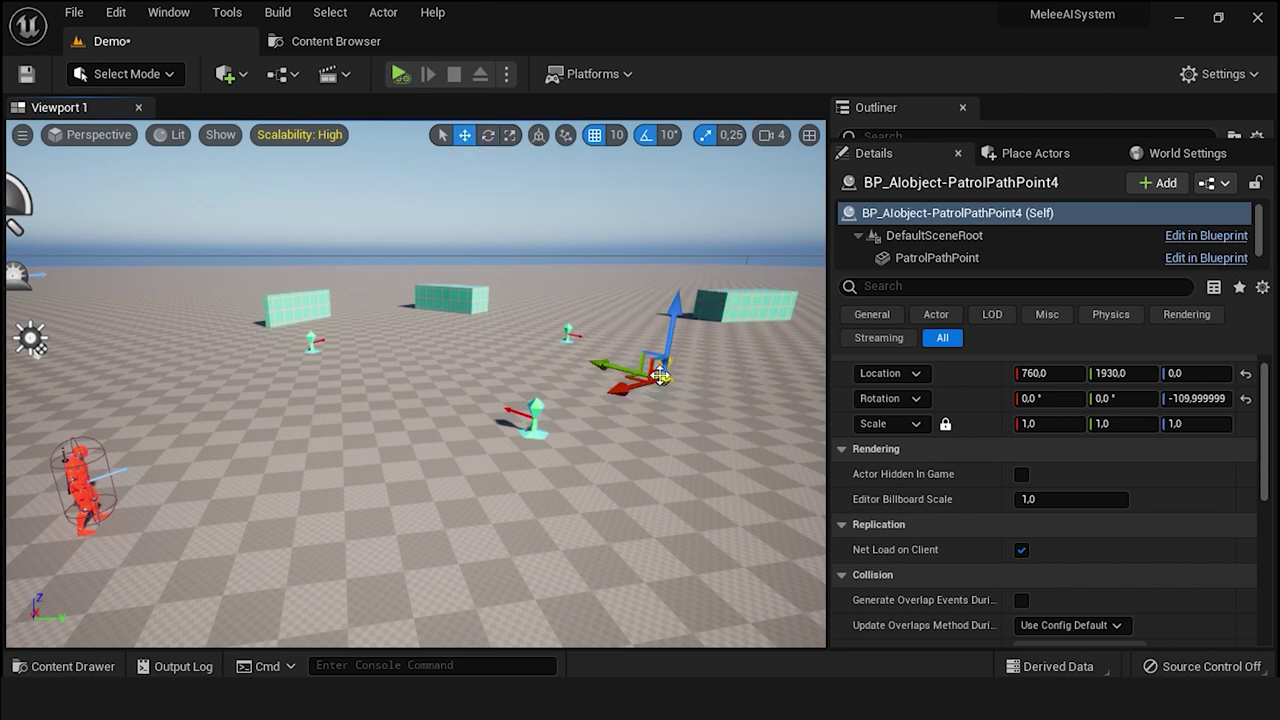
- Duplicate it as PatrolPathPoint5, move it back near the centre wall, and rotate its yaw to 140°
{"action": "right_click", "coordinate": [660, 375]}
{"action": "mouse_move", "coordinate": [715, 468]}
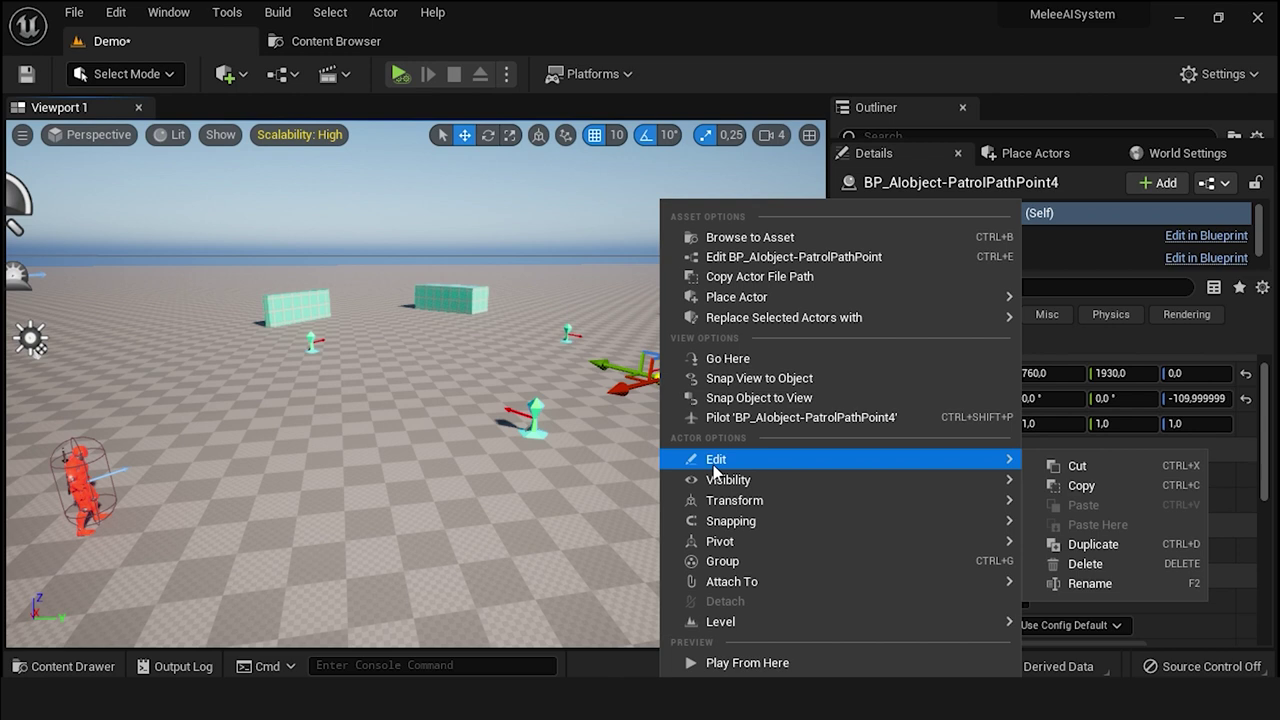
{"action": "left_click", "coordinate": [1080, 545]}
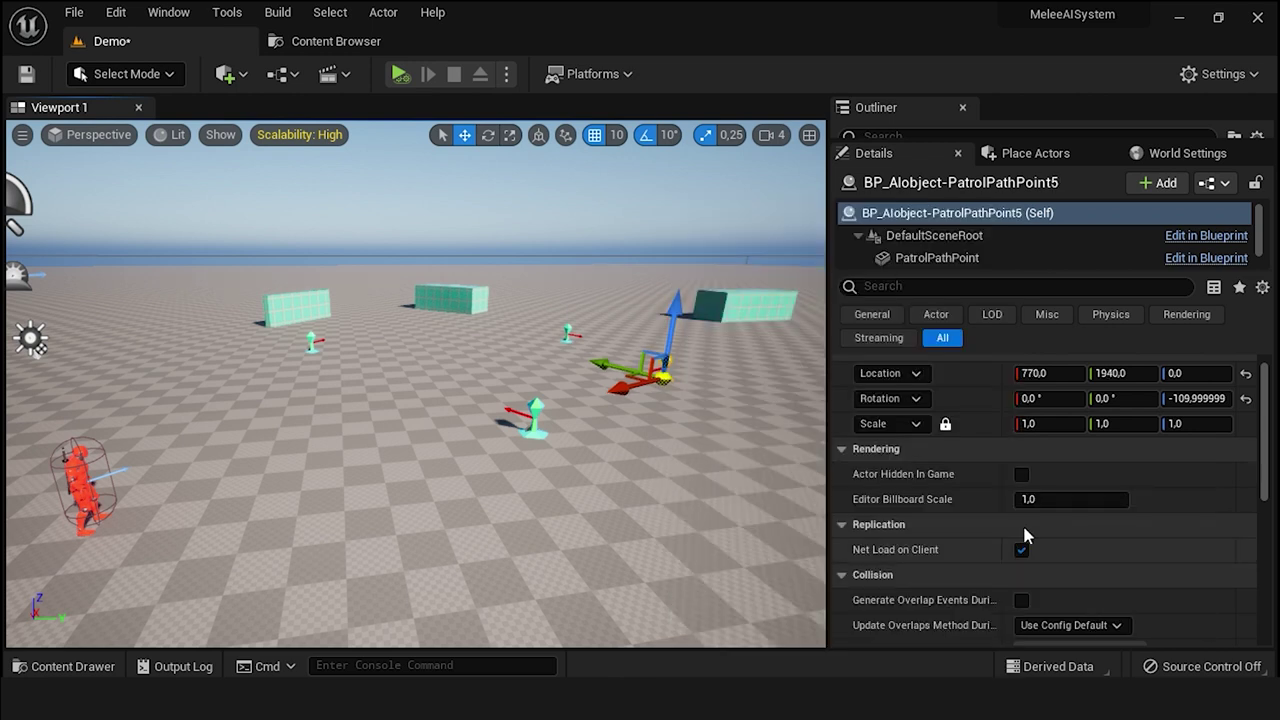
{"action": "left_click_drag", "start_coordinate": [657, 372], "coordinate": [414, 302]}
{"action": "left_click", "coordinate": [488, 134]}
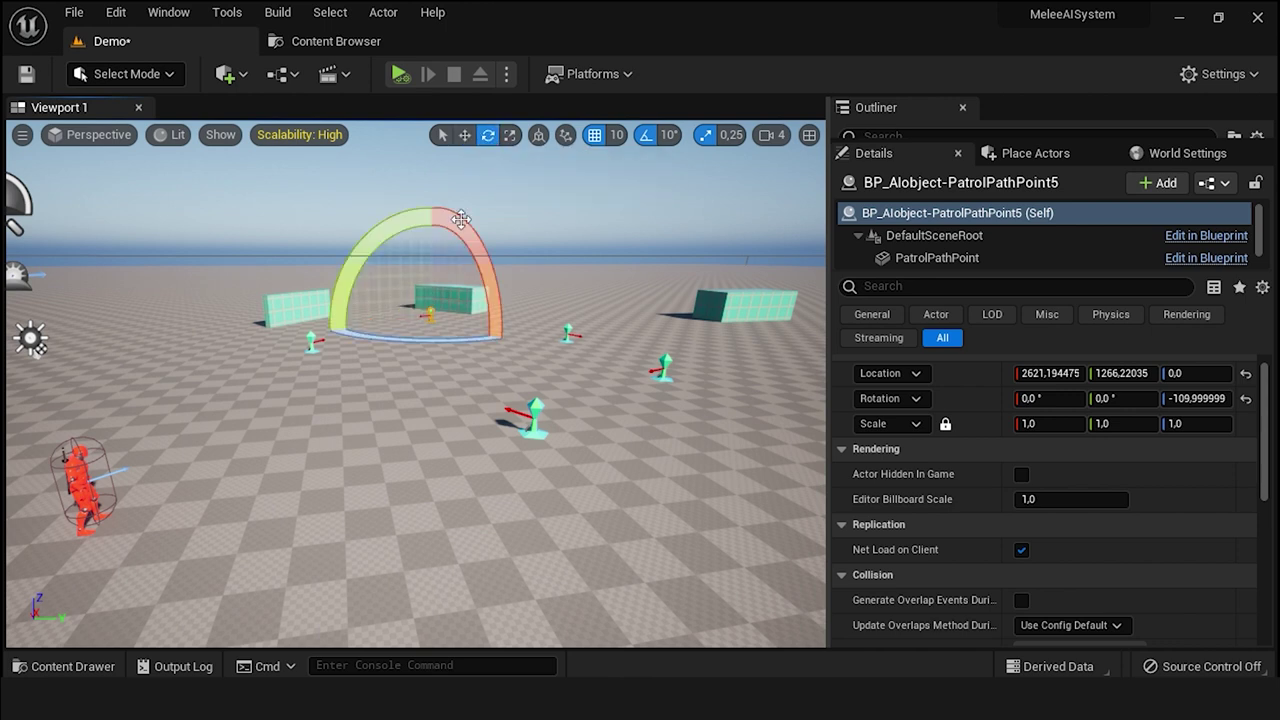
{"action": "left_click_drag", "start_coordinate": [427, 342], "coordinate": [545, 345]}
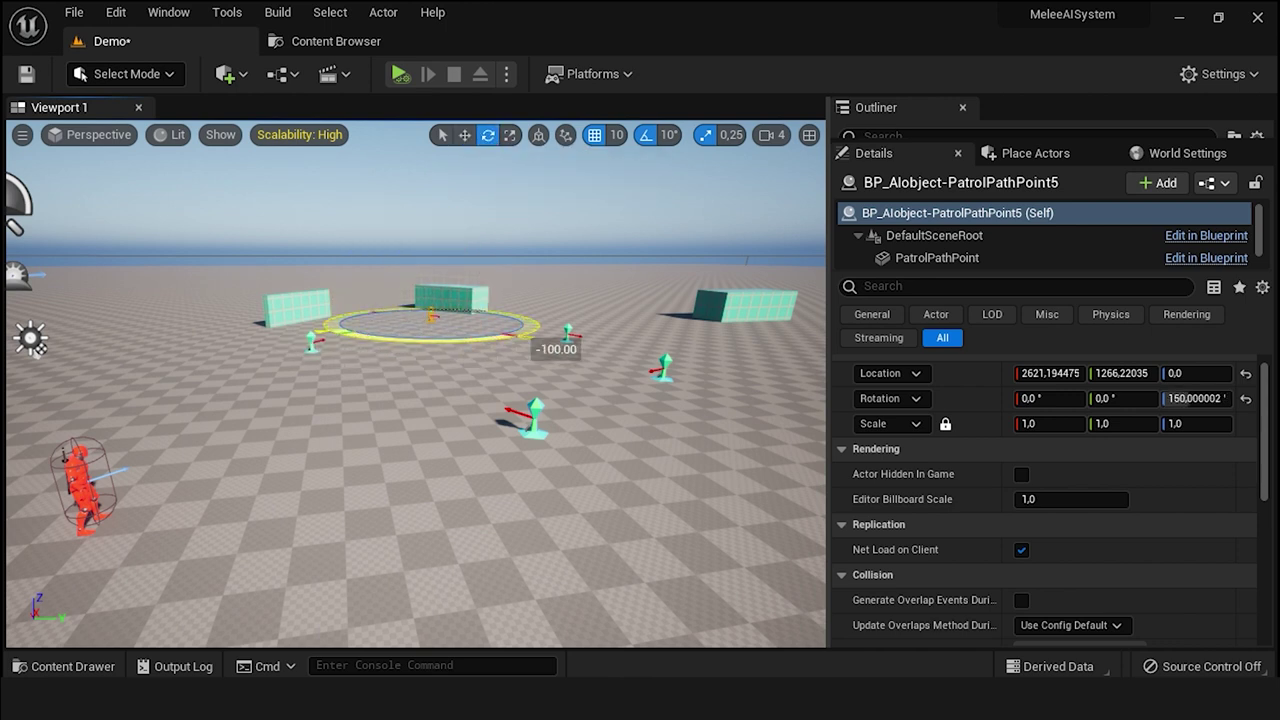
{"action": "left_click_drag", "start_coordinate": [545, 345], "coordinate": [298, 350]}
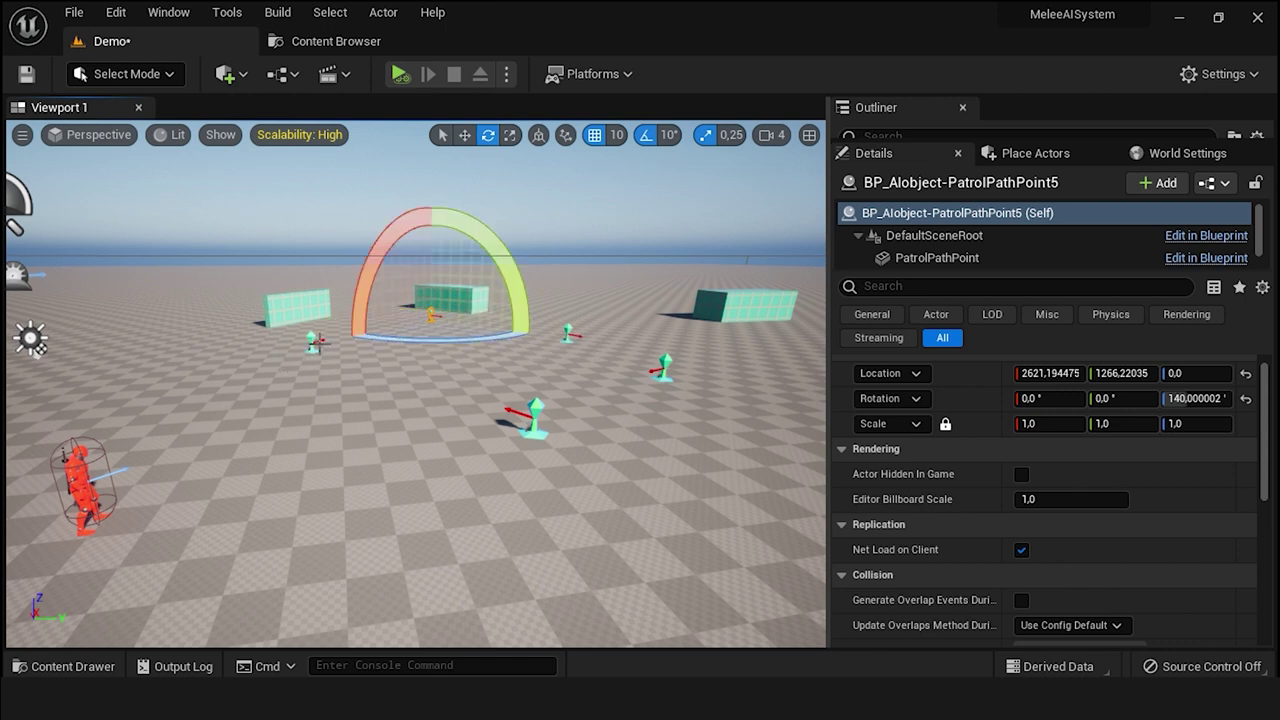
{"action": "left_click", "coordinate": [342, 410]}
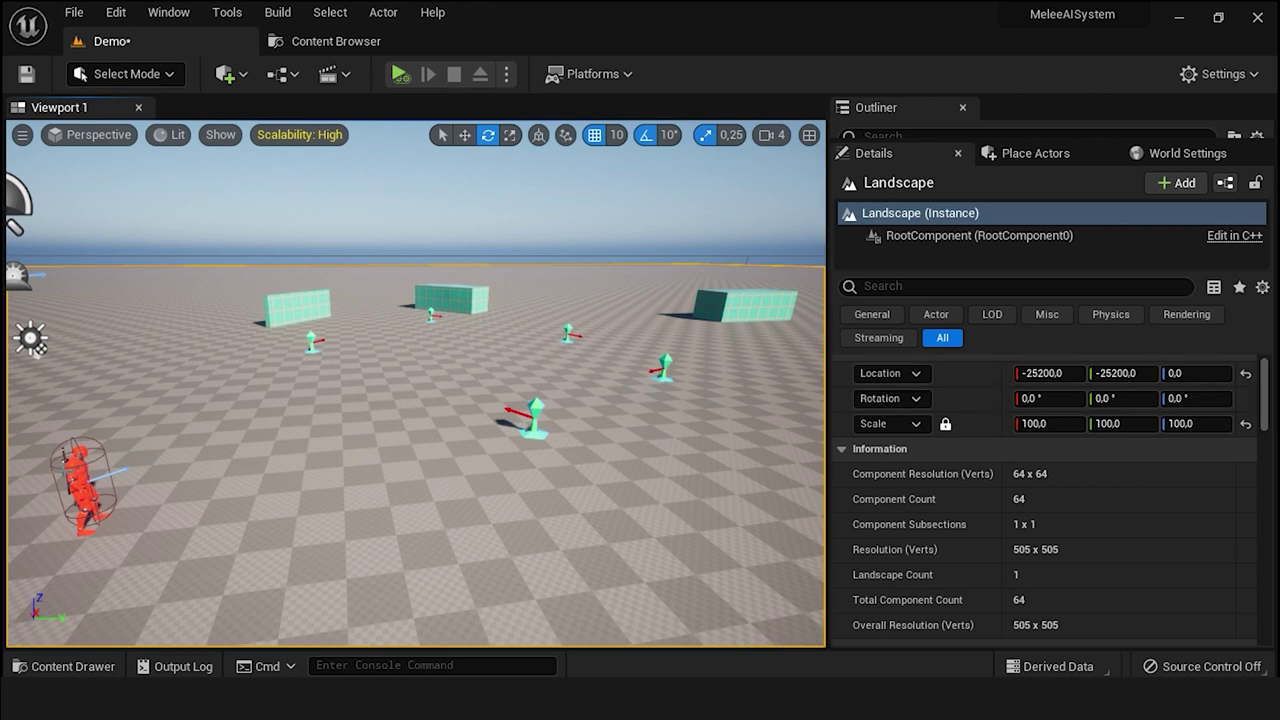
- Inspect BP_Enemy's BPC_AI-Behavior Patrol Path (values 1.2, 2.0, 0.0) in a widened Details panel
{"action": "left_click", "coordinate": [64, 456]}
{"action": "left_click", "coordinate": [441, 134]}
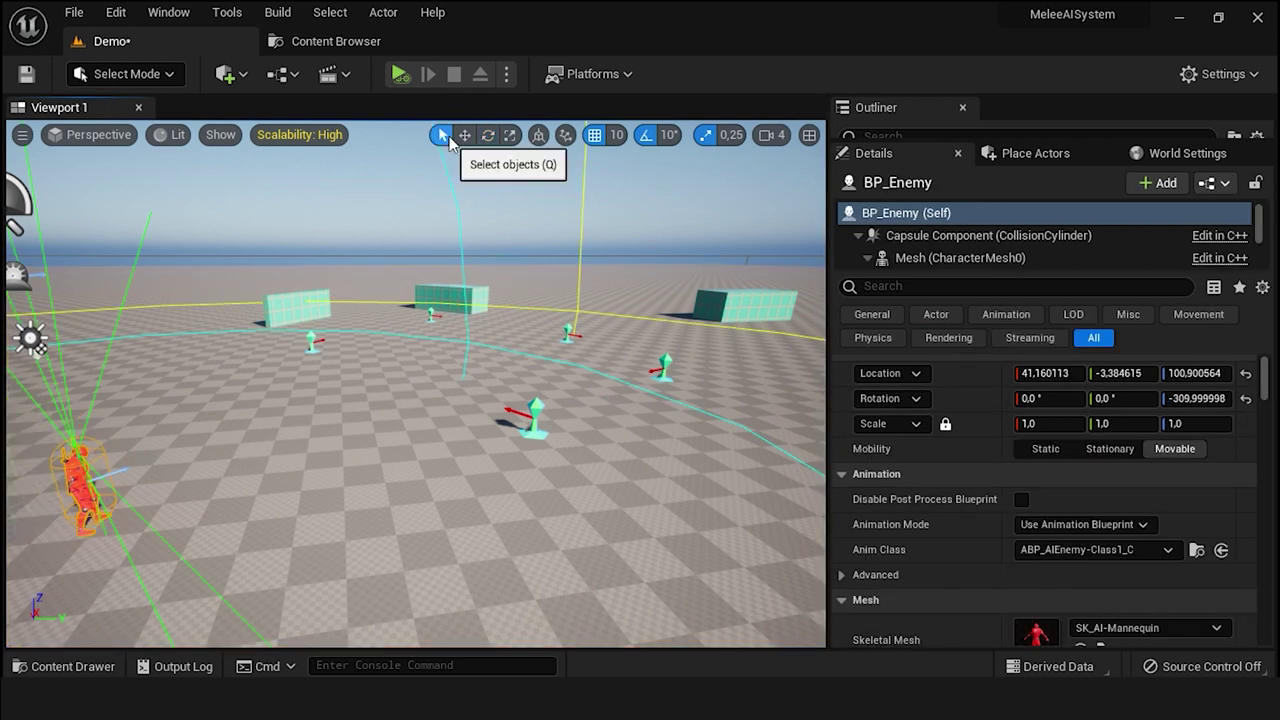
{"action": "right_click_drag", "start_coordinate": [446, 386], "coordinate": [400, 420]}
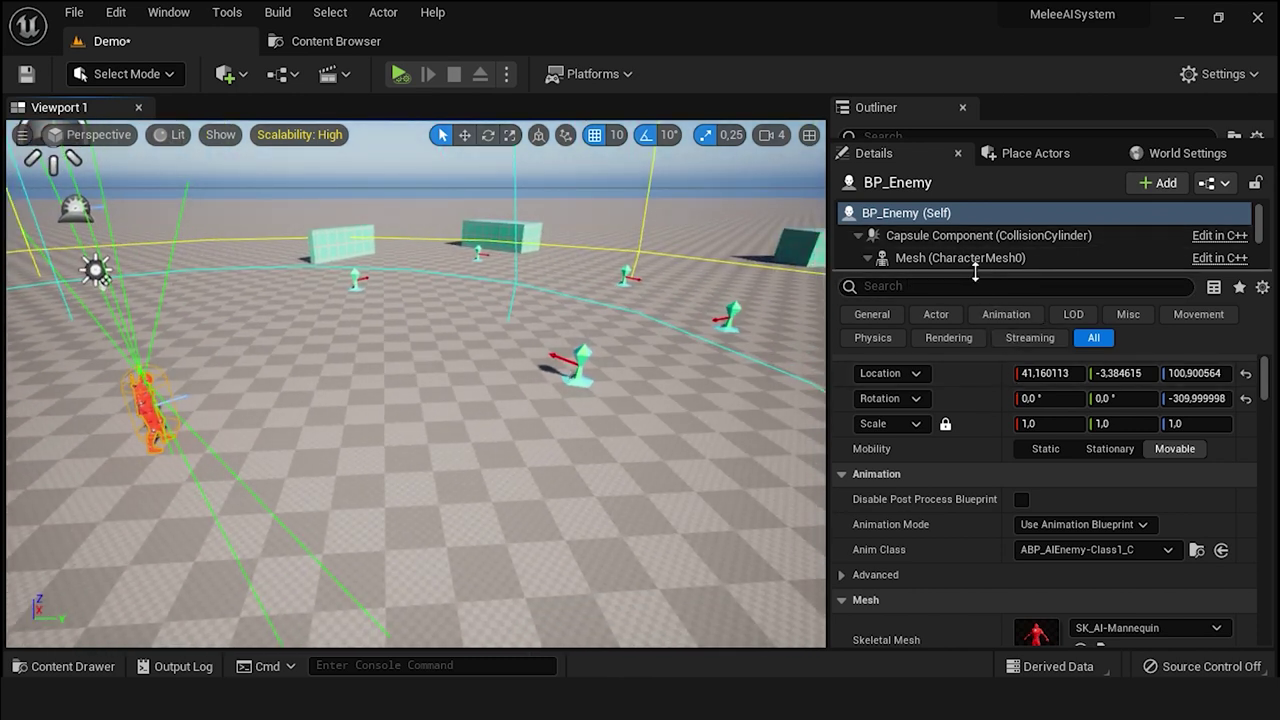
{"action": "left_click_drag", "start_coordinate": [975, 272], "coordinate": [988, 408]}
{"action": "scroll", "coordinate": [991, 385], "scroll_direction": "down", "scroll_amount": 1}
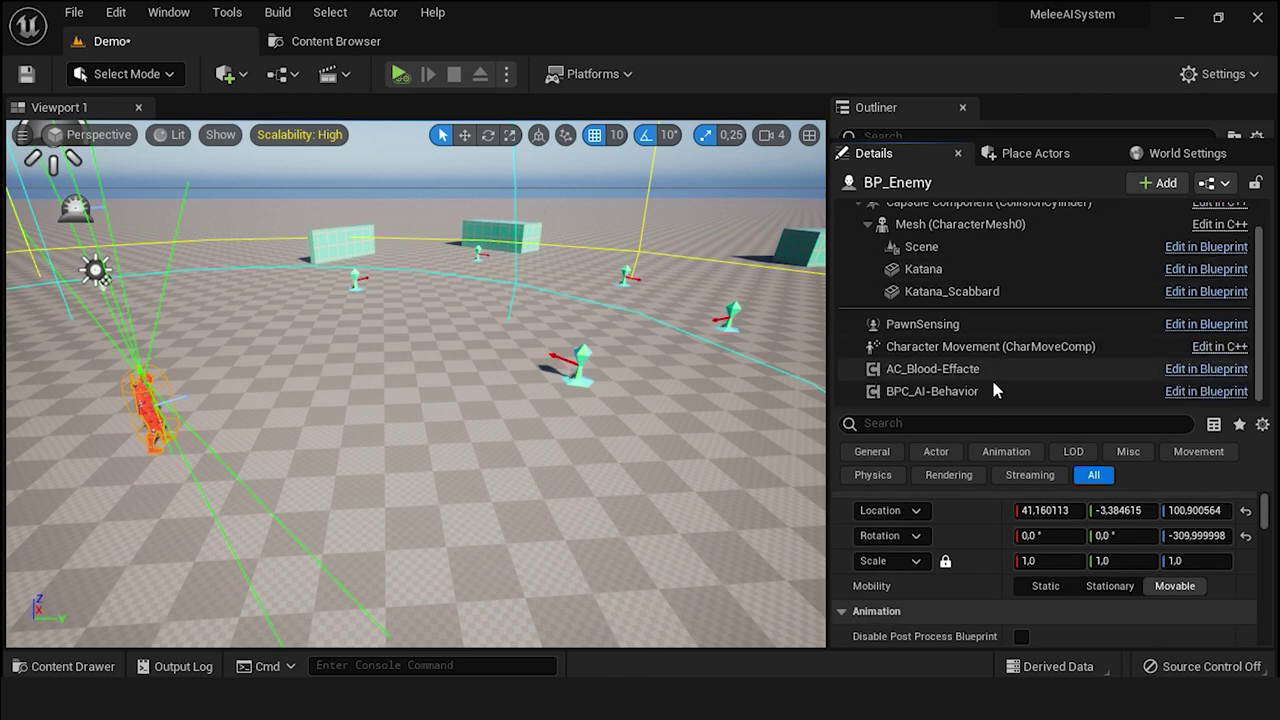
{"action": "left_click", "coordinate": [933, 396]}
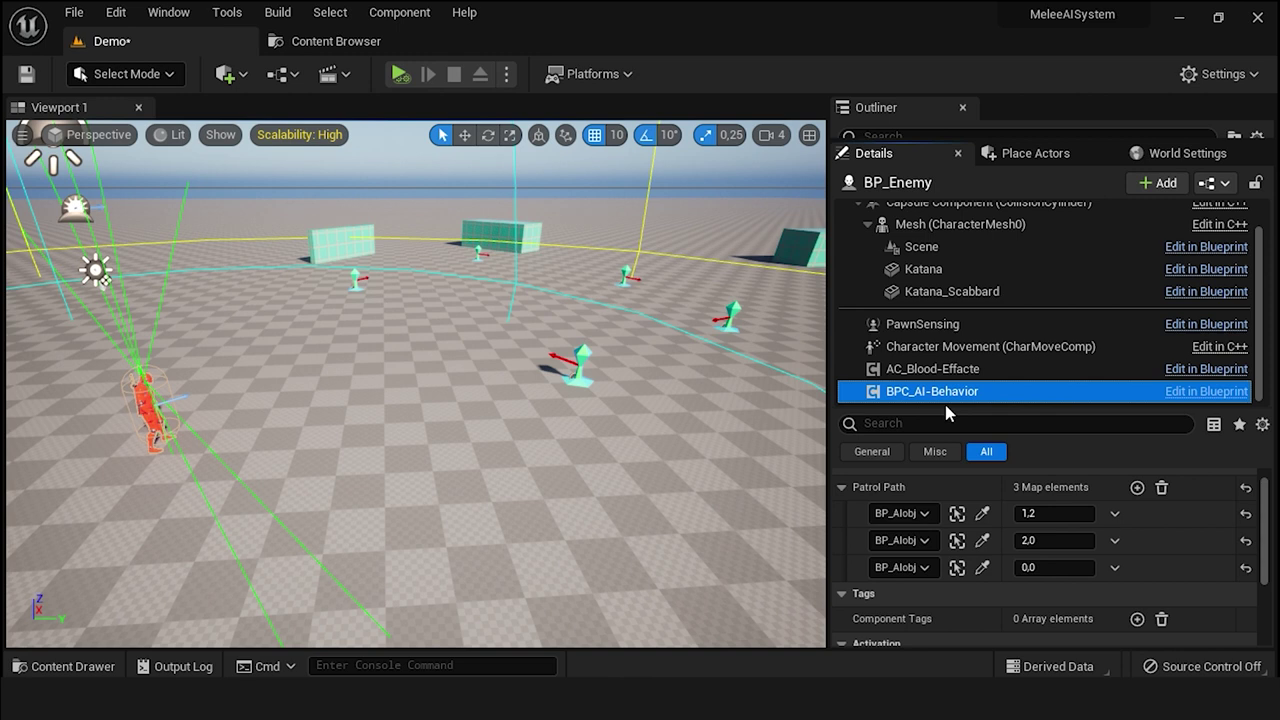
{"action": "left_click_drag", "start_coordinate": [946, 408], "coordinate": [943, 208]}
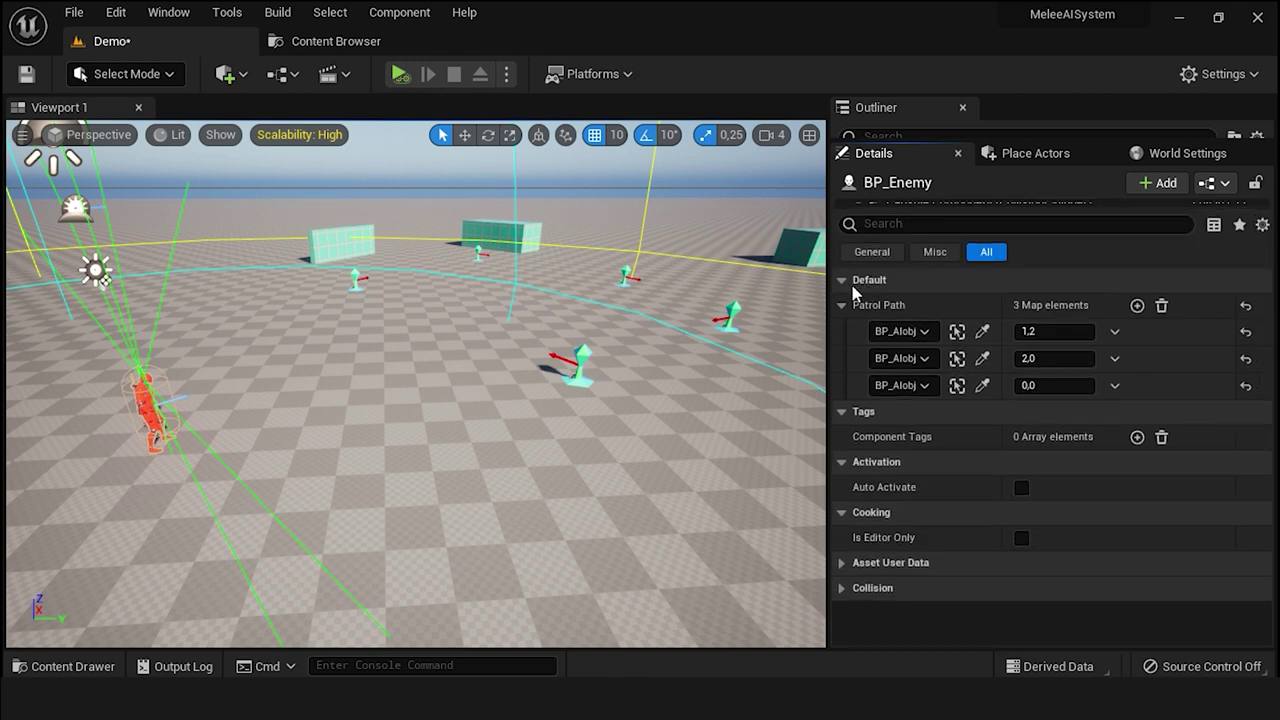
{"action": "left_click_drag", "start_coordinate": [829, 295], "coordinate": [692, 310]}
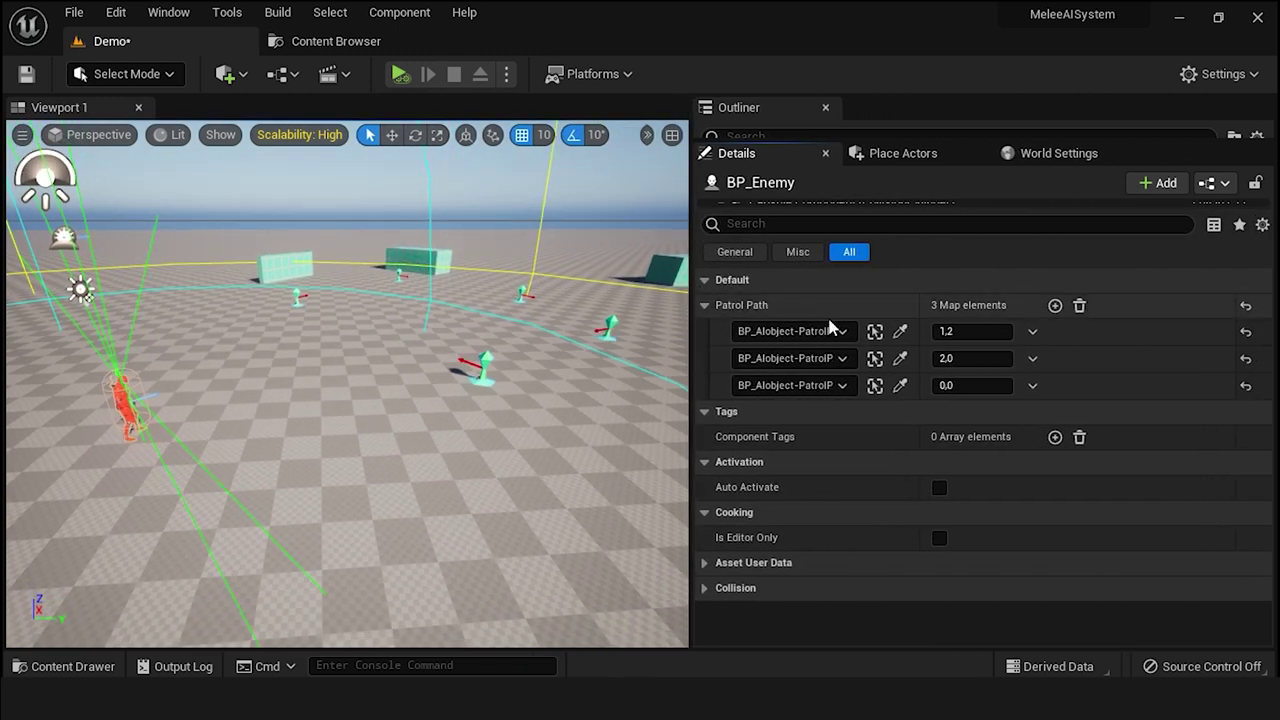
{"action": "left_click", "coordinate": [873, 332]}
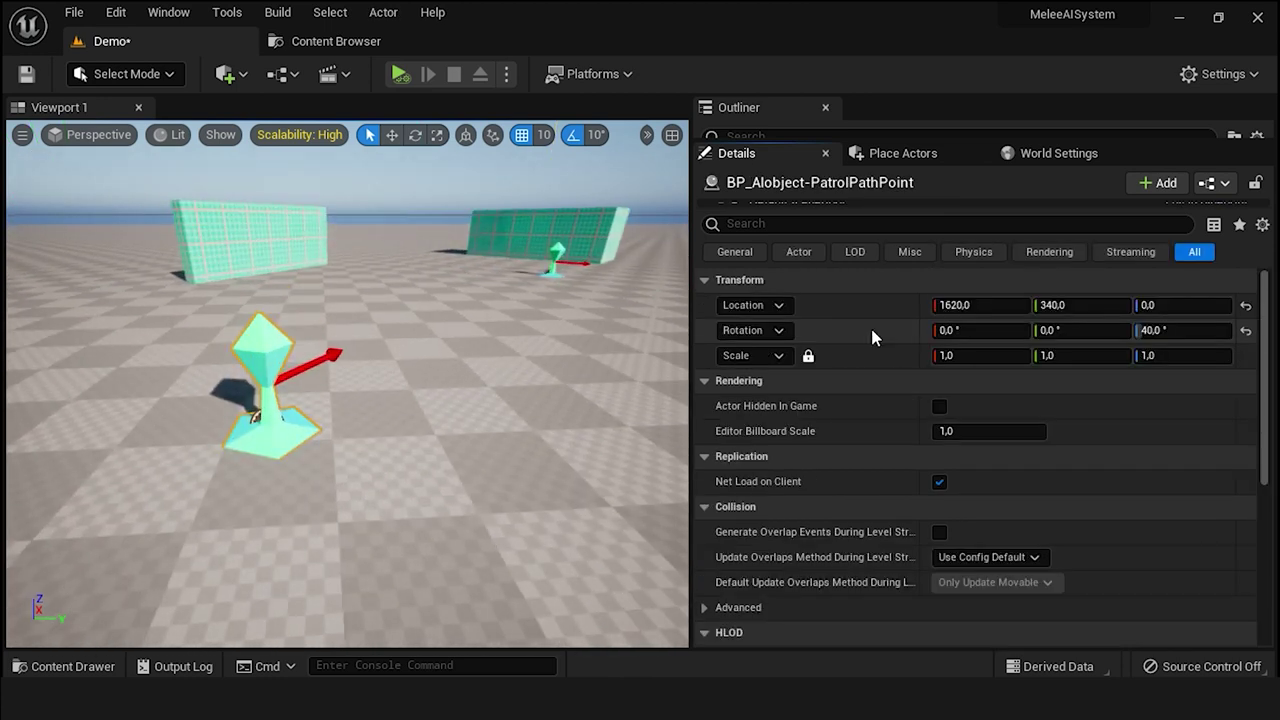
{"action": "scroll", "coordinate": [522, 420], "scroll_direction": "down", "scroll_amount": 10}
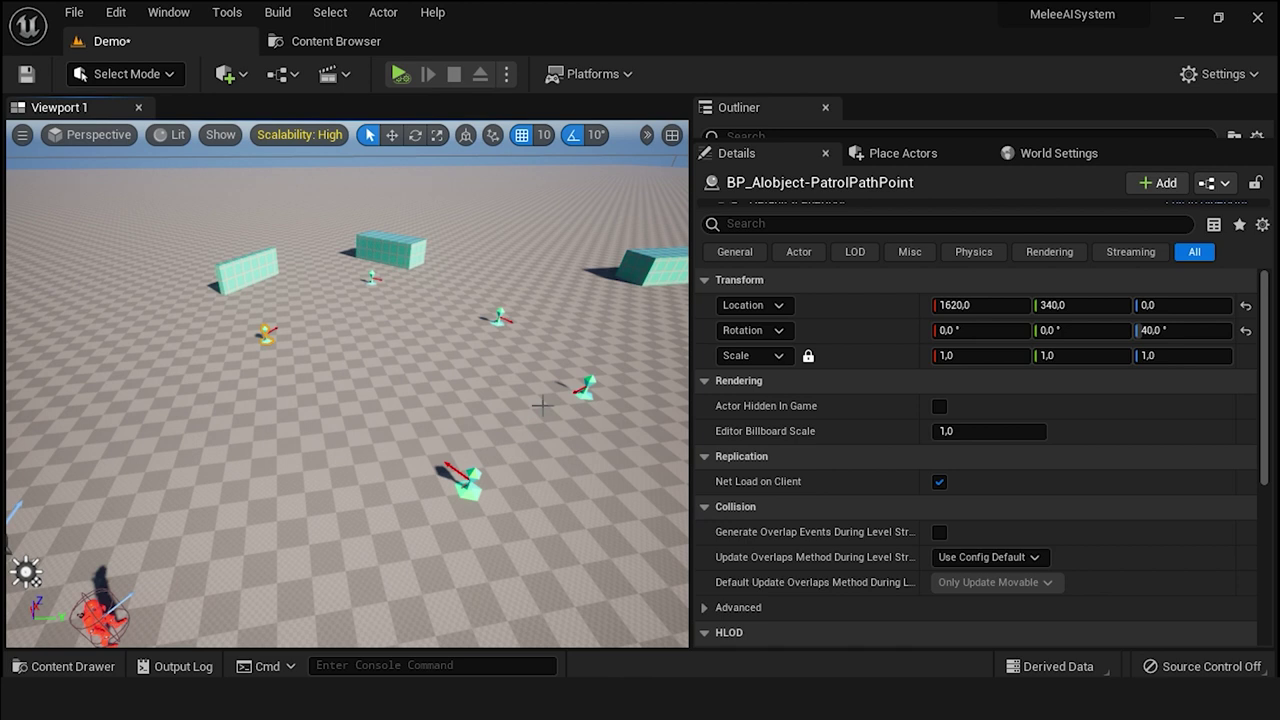
{"action": "left_click", "coordinate": [105, 610]}
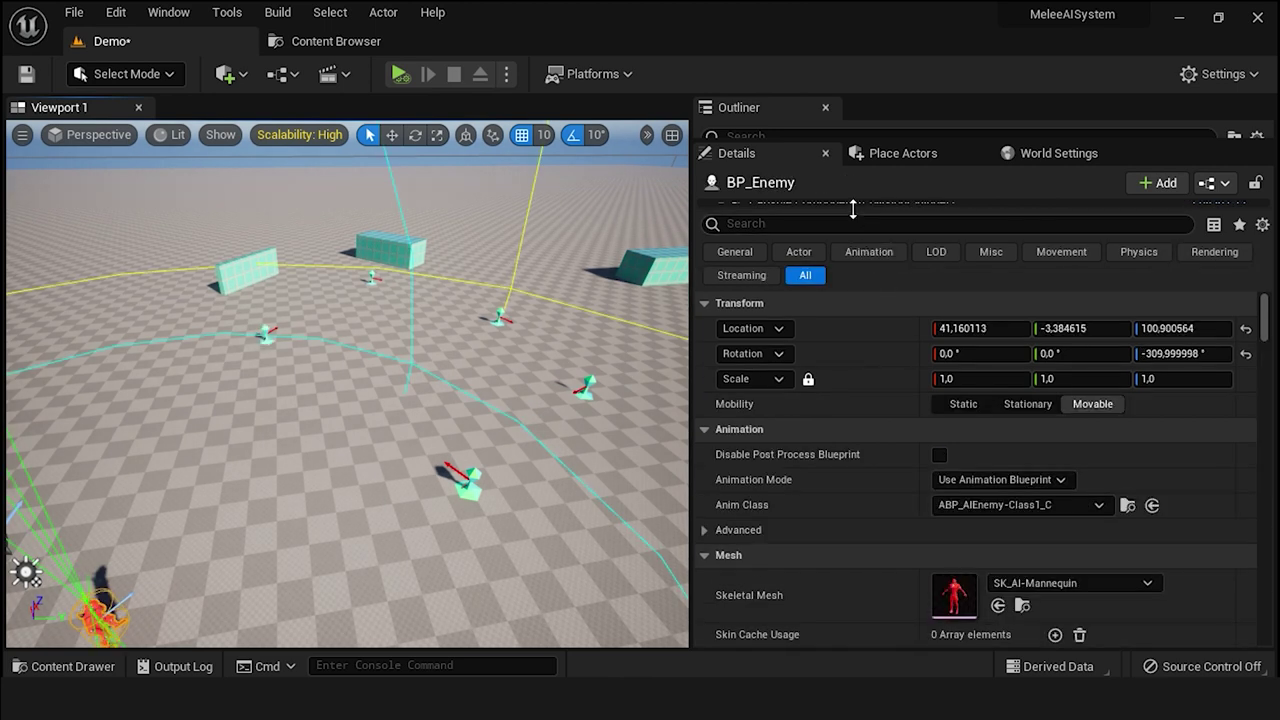
- Show BP_Enemy's BPC_AI-Behavior settings and widen the Details panel
{"action": "left_click_drag", "start_coordinate": [855, 207], "coordinate": [856, 368]}
{"action": "scroll", "coordinate": [830, 345], "scroll_direction": "down", "scroll_amount": 1}
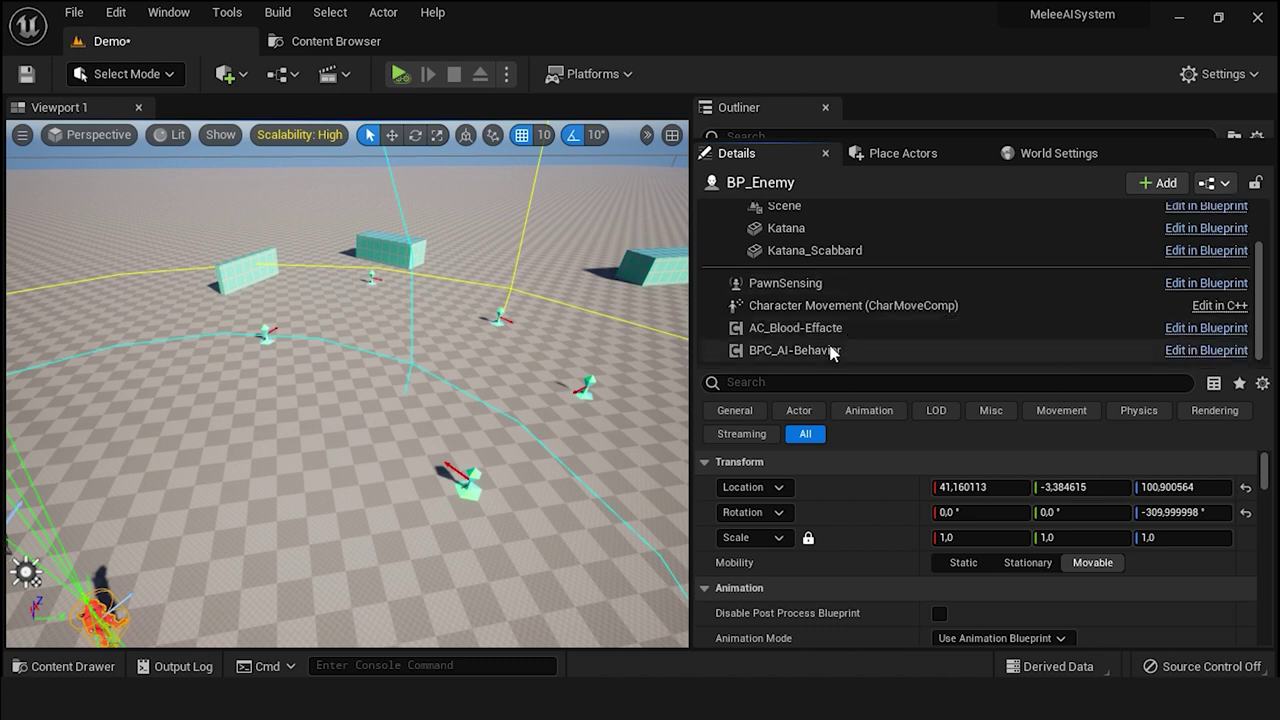
{"action": "left_click", "coordinate": [829, 349]}
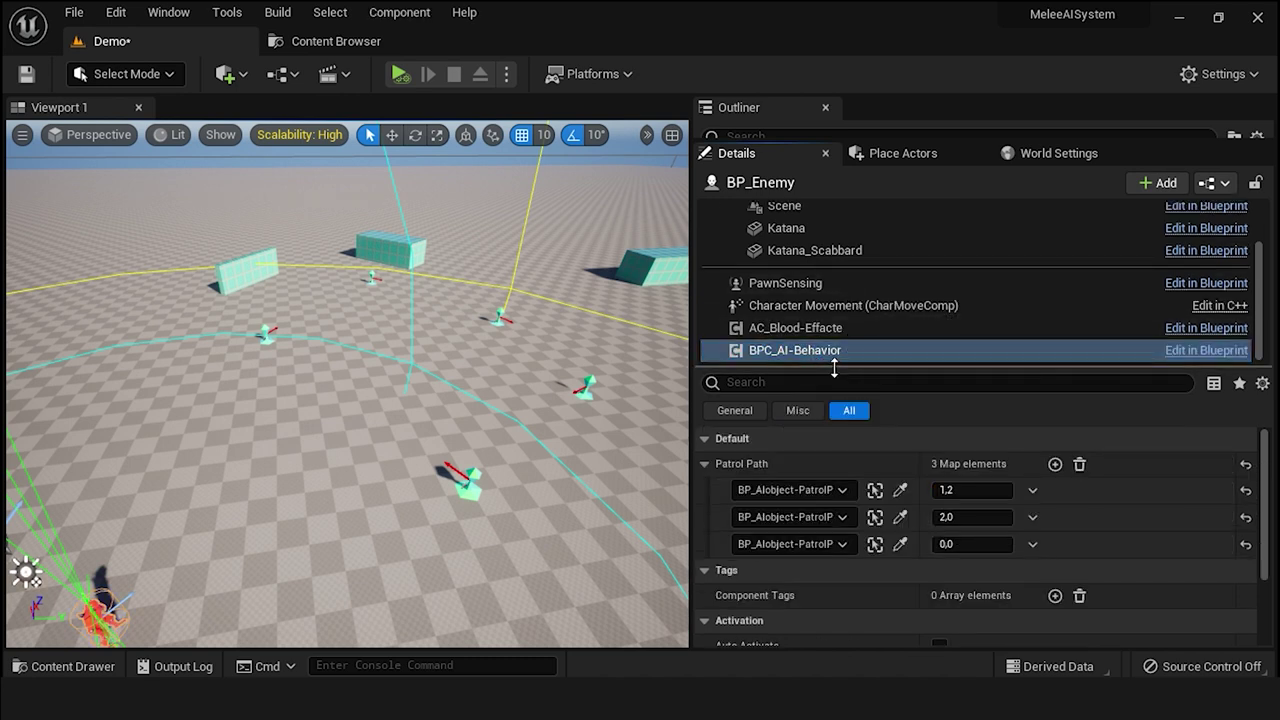
{"action": "left_click_drag", "start_coordinate": [835, 366], "coordinate": [836, 295]}
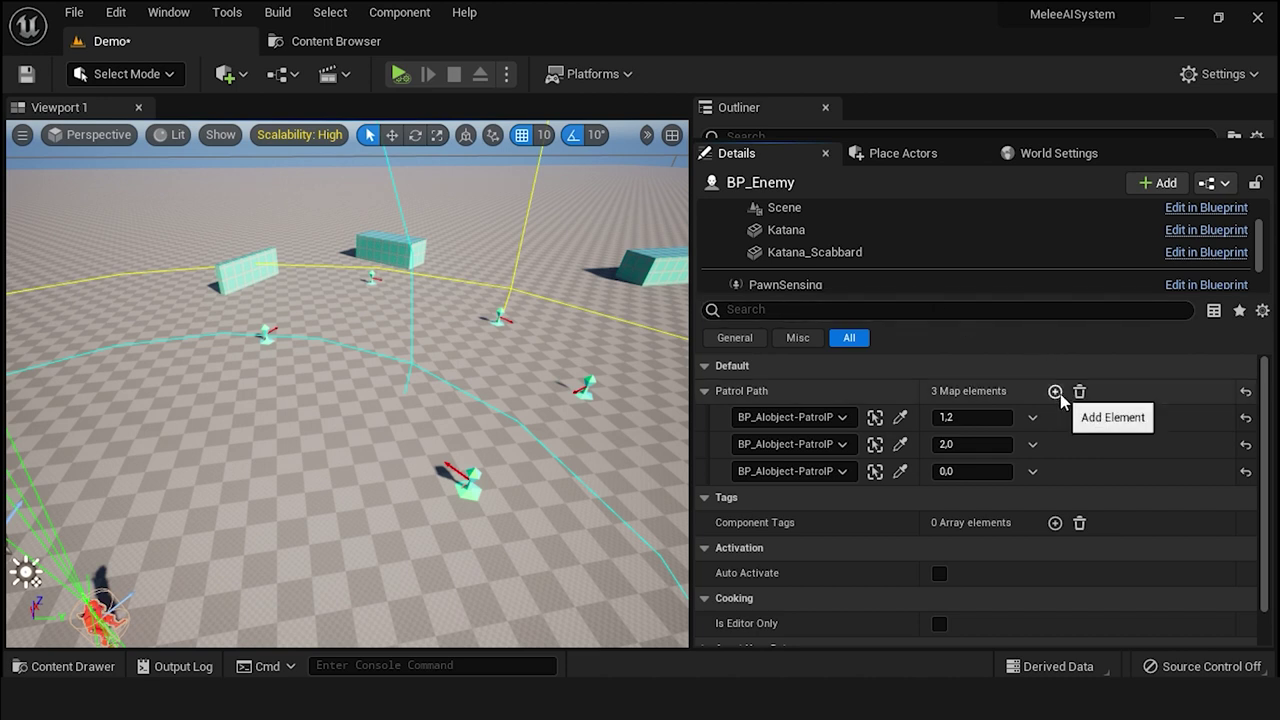
{"action": "left_click_drag", "start_coordinate": [691, 406], "coordinate": [540, 406]}
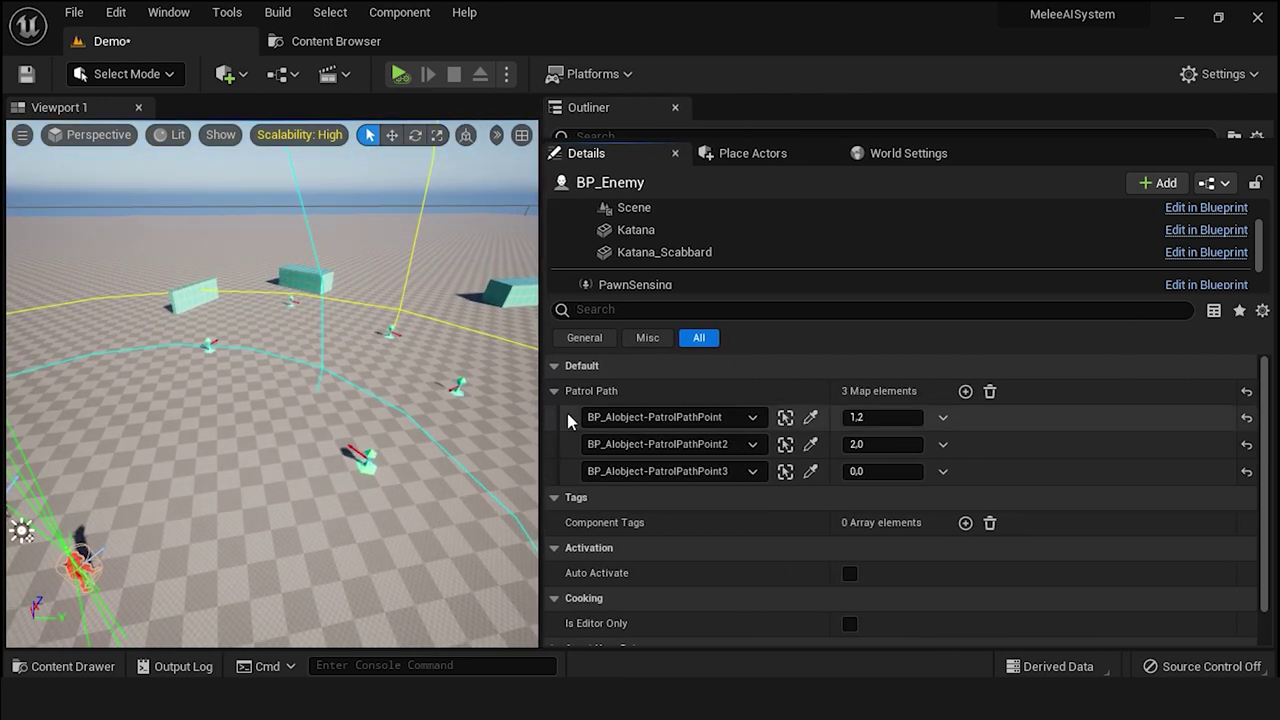
- Eyedrop PatrolPathPoint5 into the second Patrol Path row and PatrolPathPoint2 into the third
{"action": "left_click", "coordinate": [814, 445]}
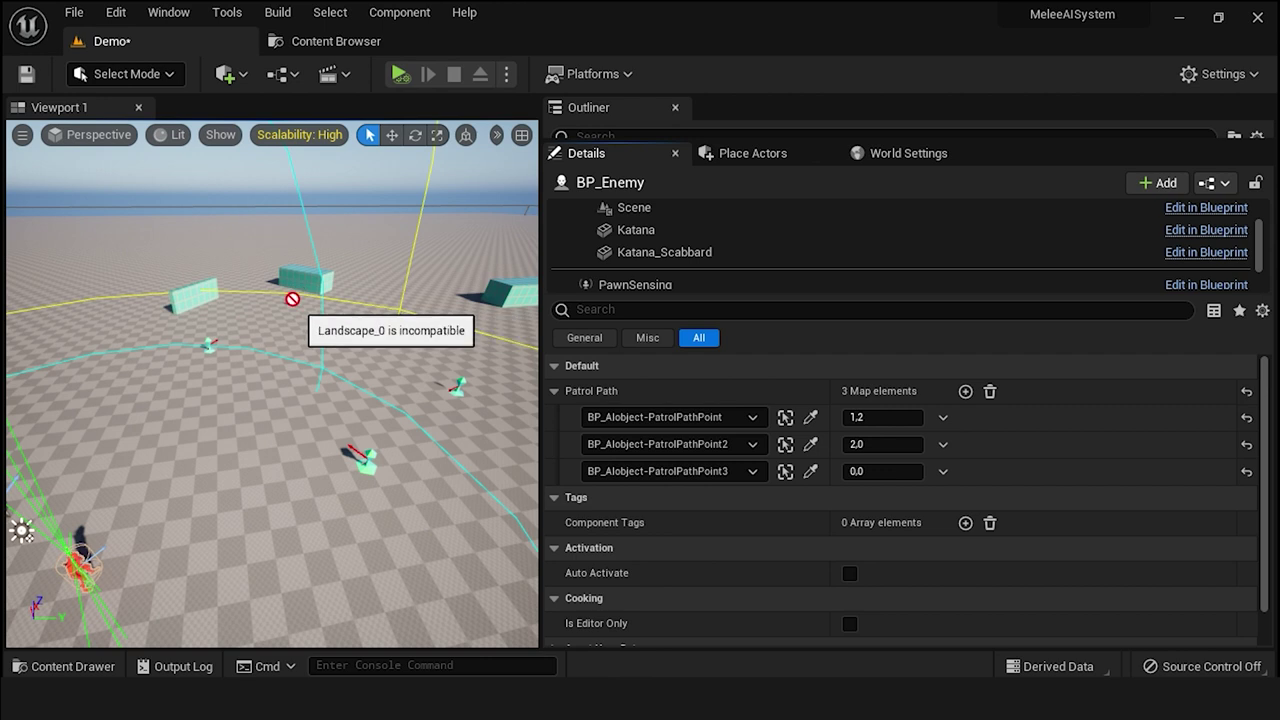
{"action": "right_click_drag", "start_coordinate": [316, 299], "coordinate": [305, 299]}
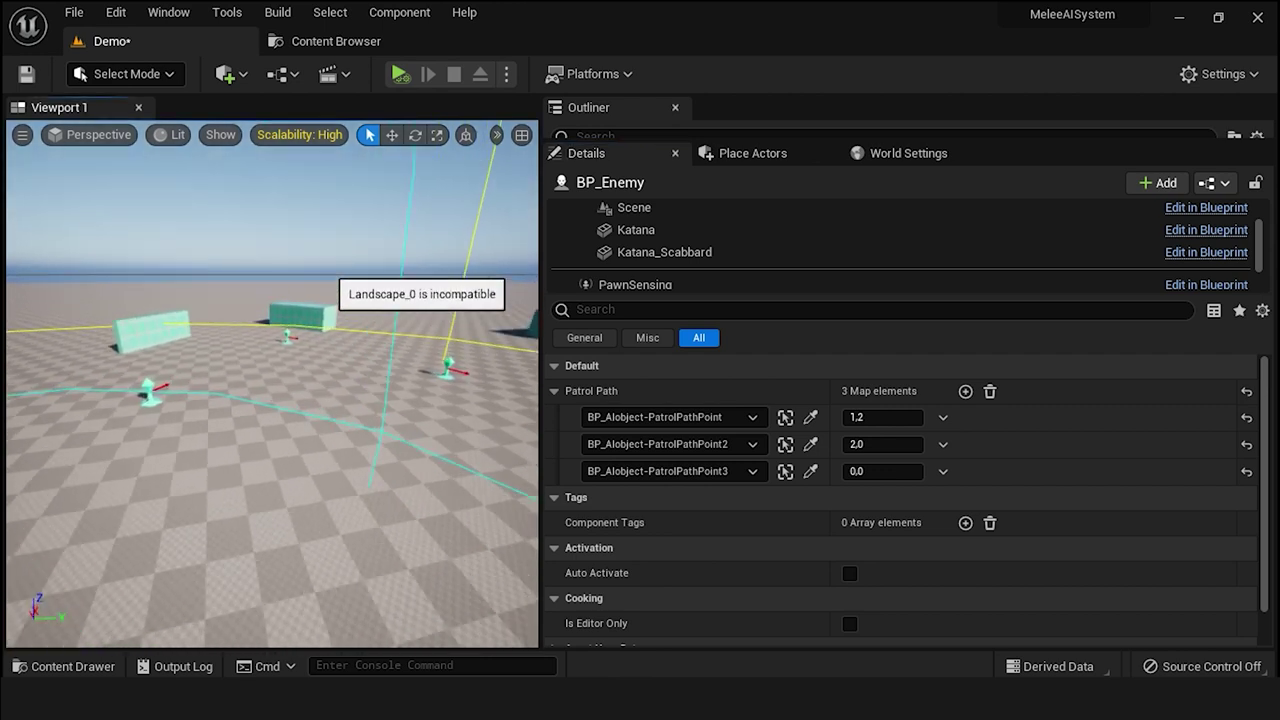
{"action": "left_click", "coordinate": [303, 301]}
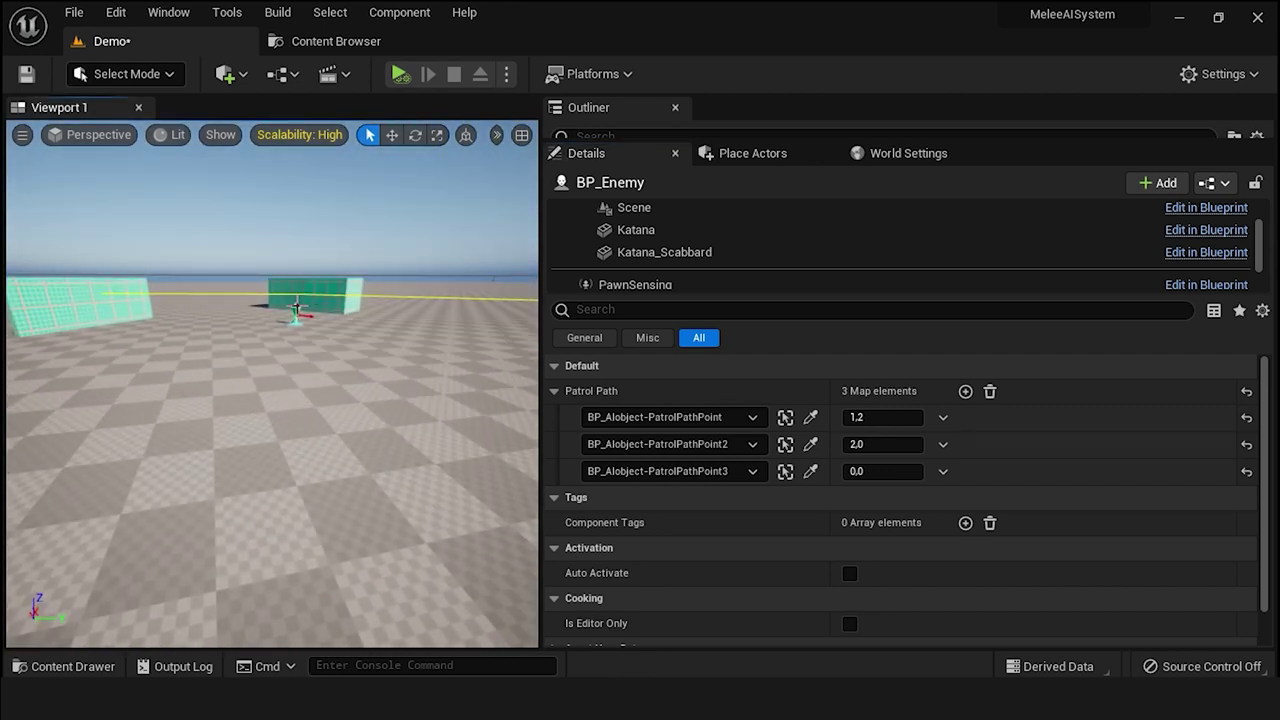
{"action": "right_click_drag", "start_coordinate": [309, 357], "coordinate": [309, 345]}
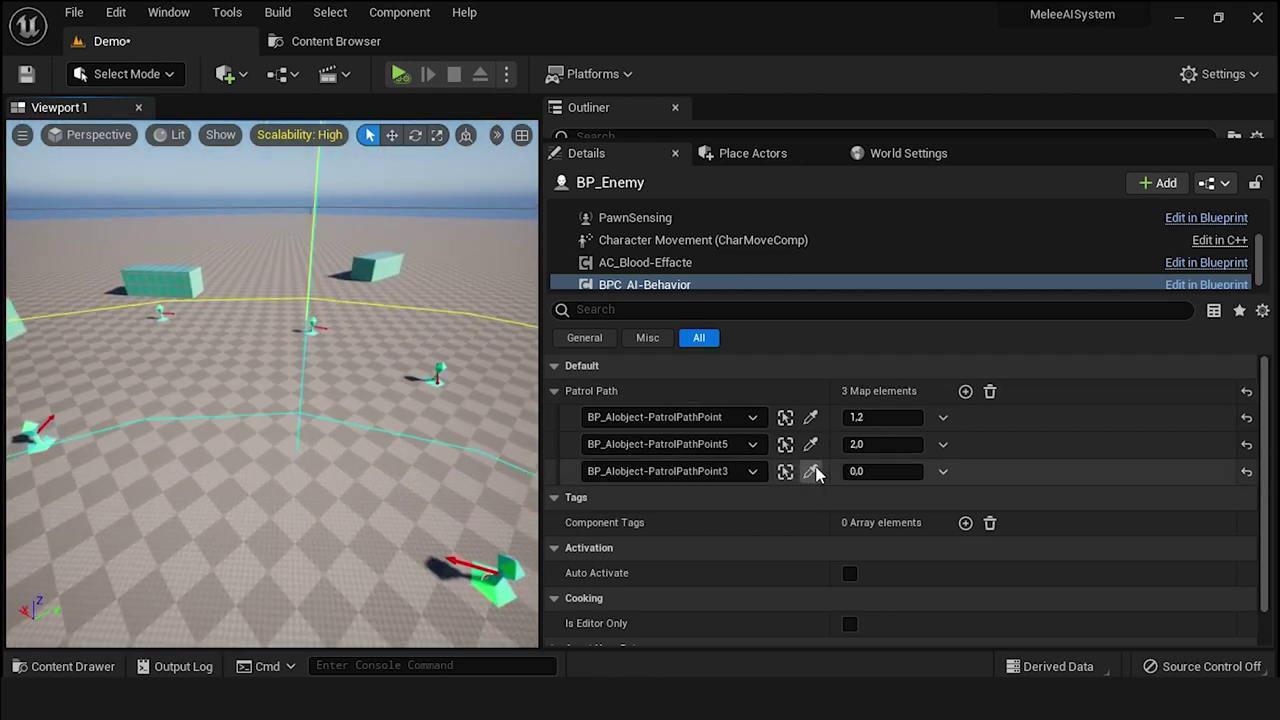
{"action": "left_click", "coordinate": [810, 471]}
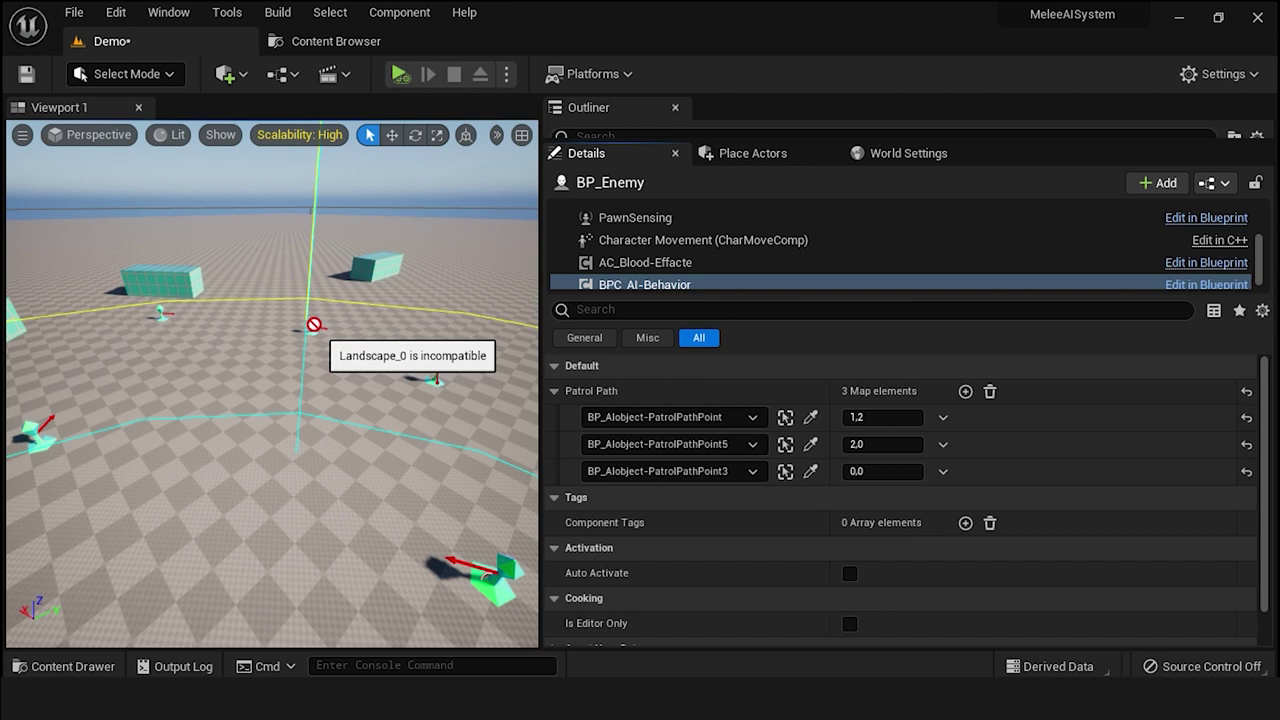
{"action": "left_click", "coordinate": [317, 323]}
{"action": "mouse_move", "coordinate": [323, 356]}
{"action": "left_mouse_down"}
{"action": "mouse_move", "coordinate": [345, 340]}
{"action": "mouse_move", "coordinate": [366, 383]}
{"action": "left_mouse_up"}
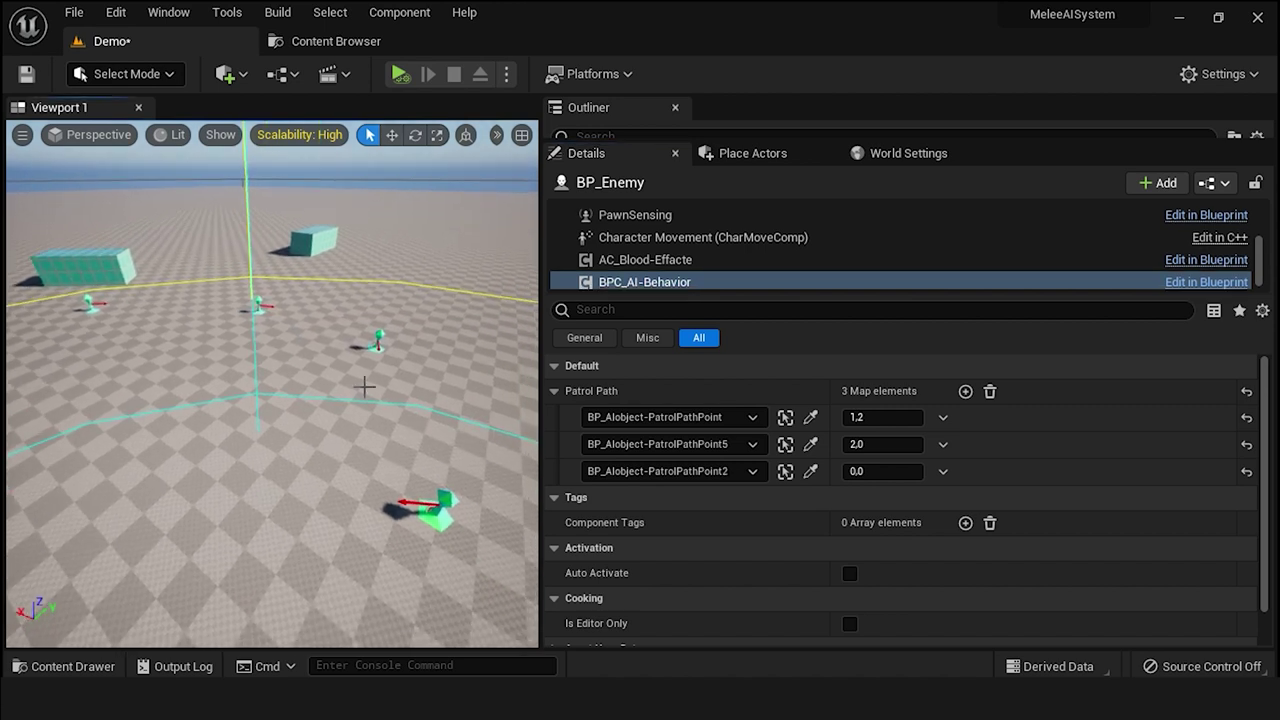
- Add two Patrol Path entries assigned to PatrolPathPoint4 and PatrolPathPoint3
{"action": "left_click", "coordinate": [965, 392]}
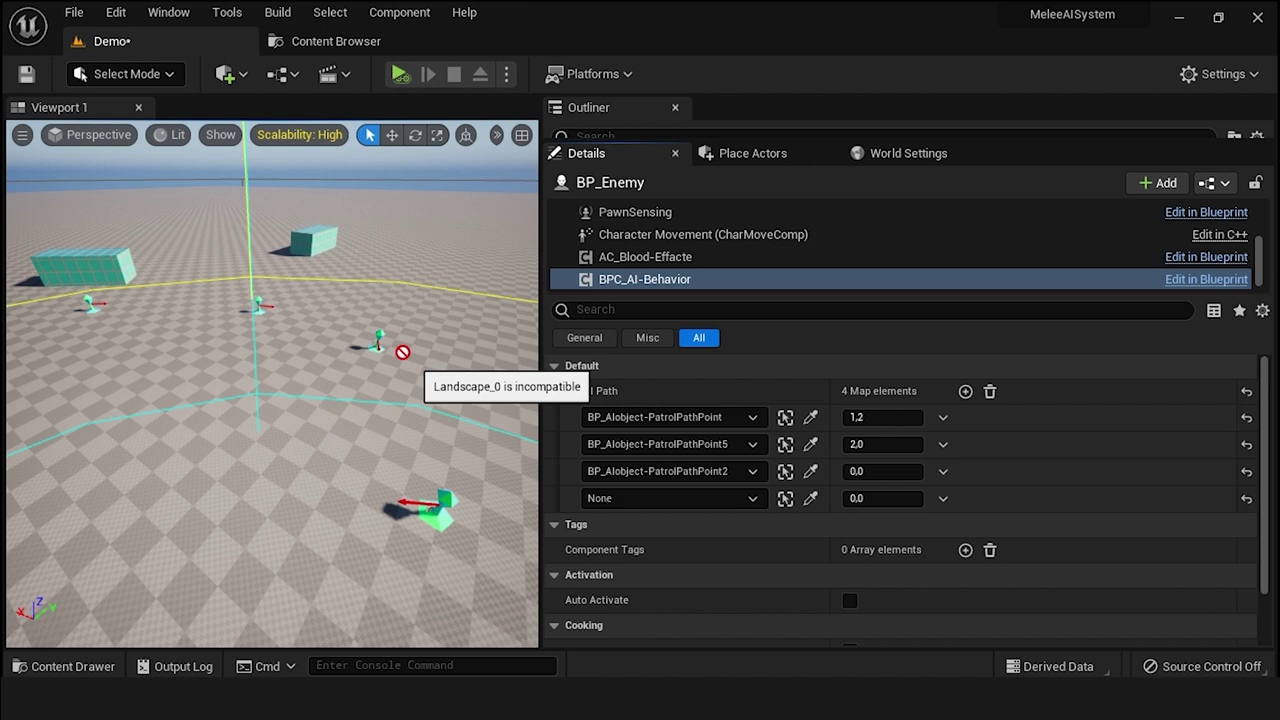
{"action": "left_click", "coordinate": [390, 329]}
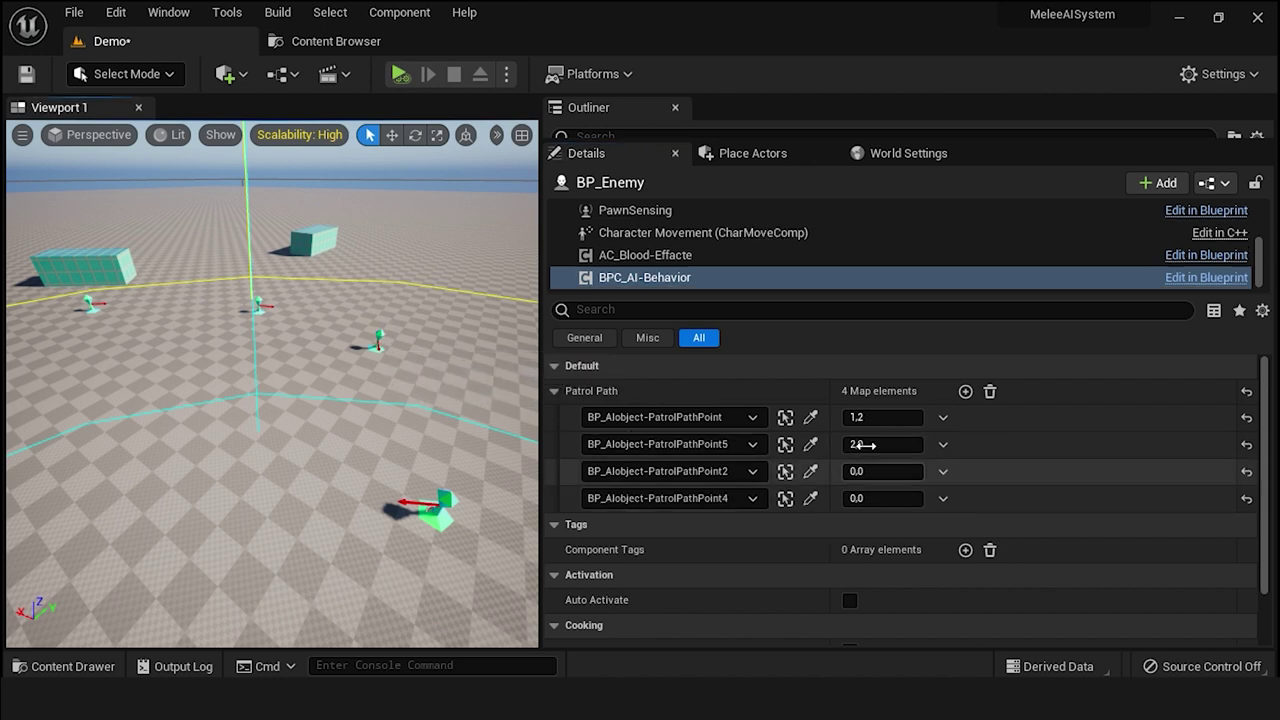
{"action": "left_click", "coordinate": [965, 392]}
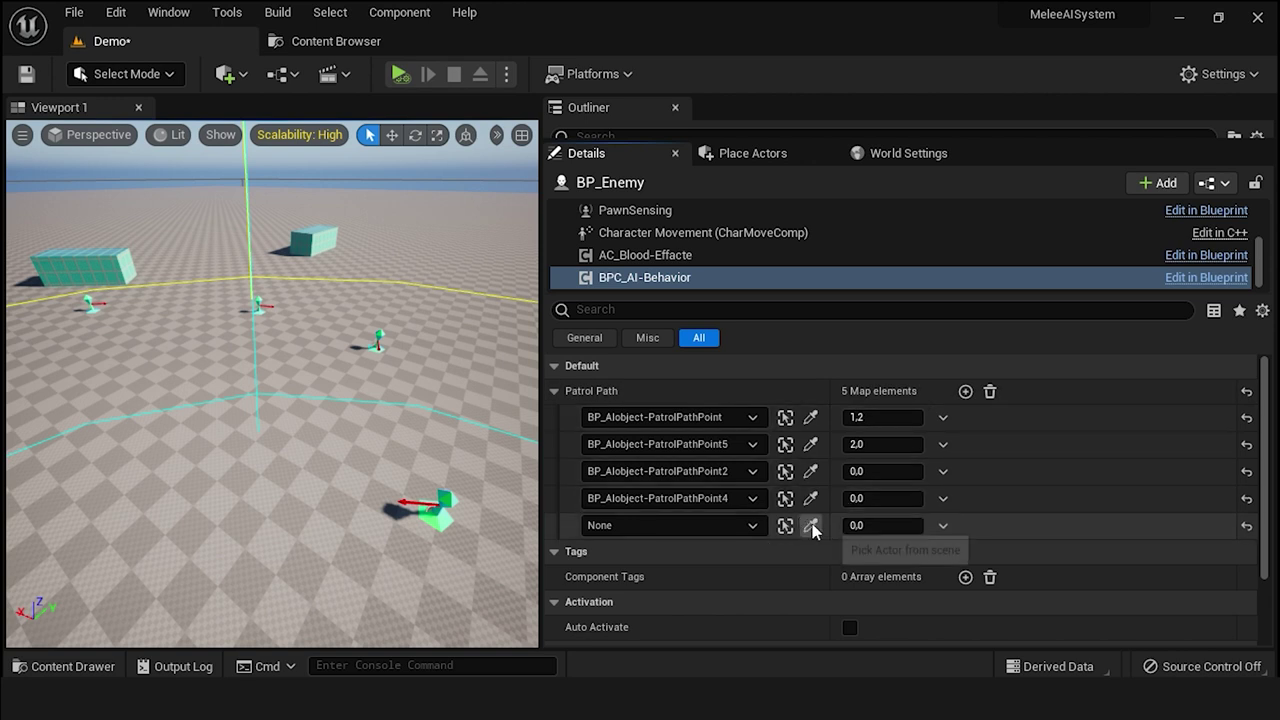
{"action": "left_click", "coordinate": [440, 500]}
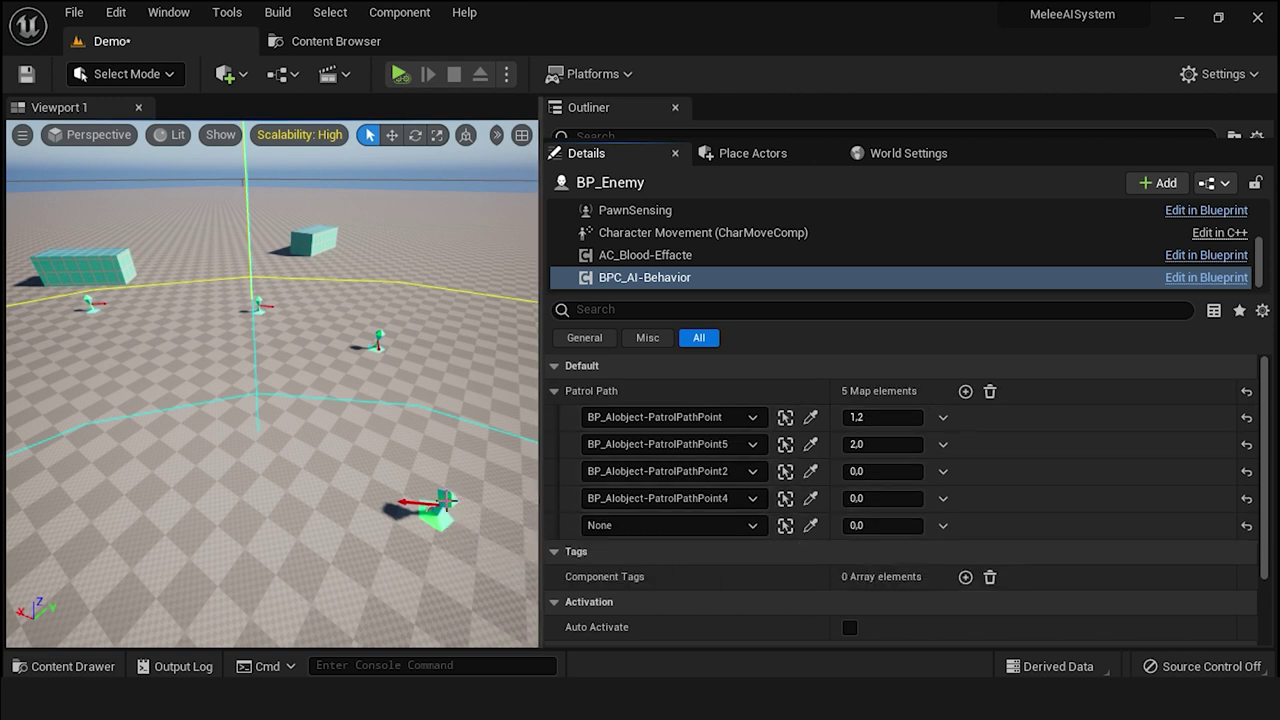
{"action": "mouse_move", "coordinate": [440, 500]}
{"action": "right_mouse_down"}
{"action": "mouse_move", "coordinate": [300, 400]}
{"action": "mouse_move", "coordinate": [300, 330]}
{"action": "mouse_move", "coordinate": [260, 340]}
{"action": "right_mouse_up"}
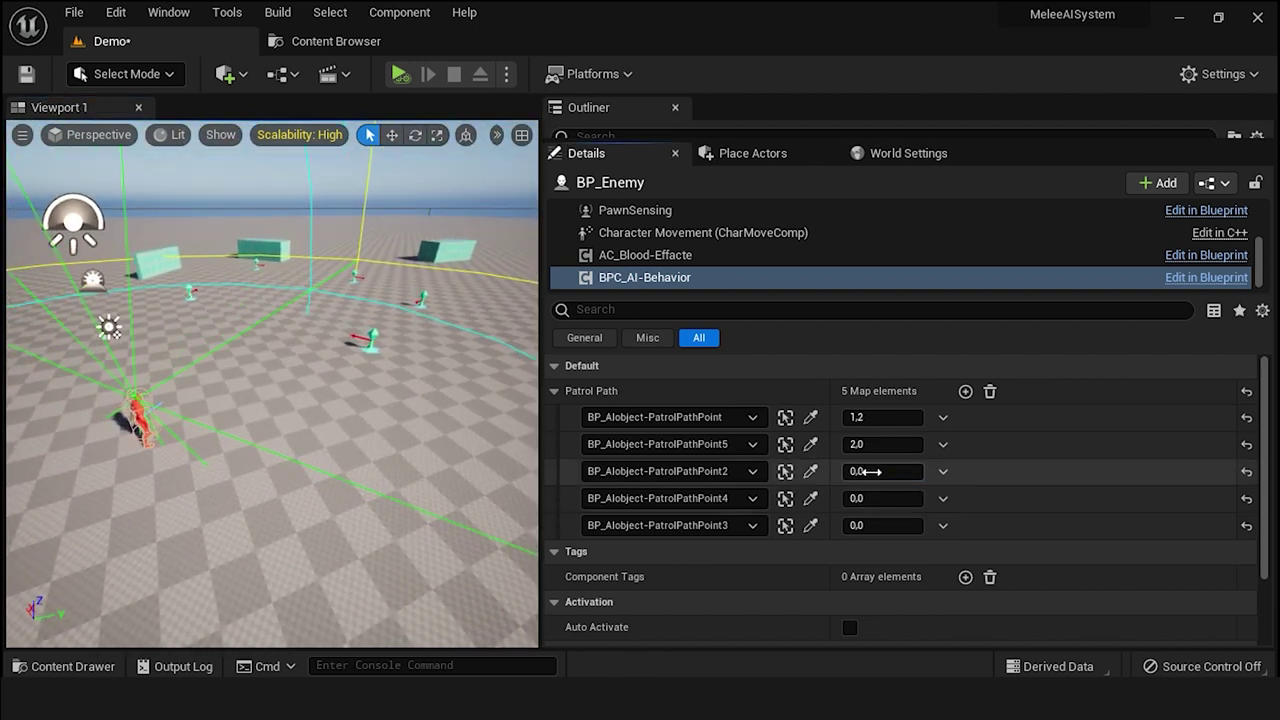
{"action": "type", "text": ".5"}
{"action": "type", "text": "0.5"}
- Set the values to 0.5 for PatrolPathPoint2, 1.0 for PatrolPathPoint4, and 3.0 for PatrolPathPoint3
{"action": "key", "text": "Return"}
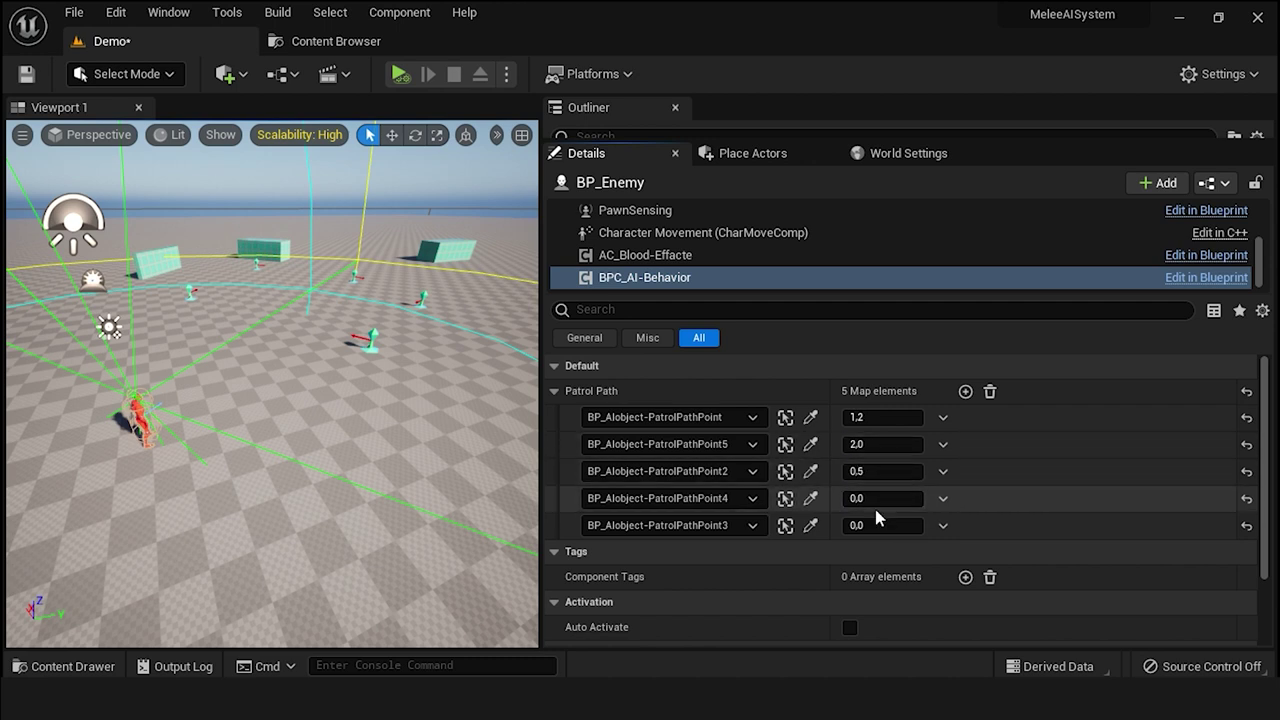
{"action": "left_click", "coordinate": [872, 499]}
{"action": "type", "text": "1"}
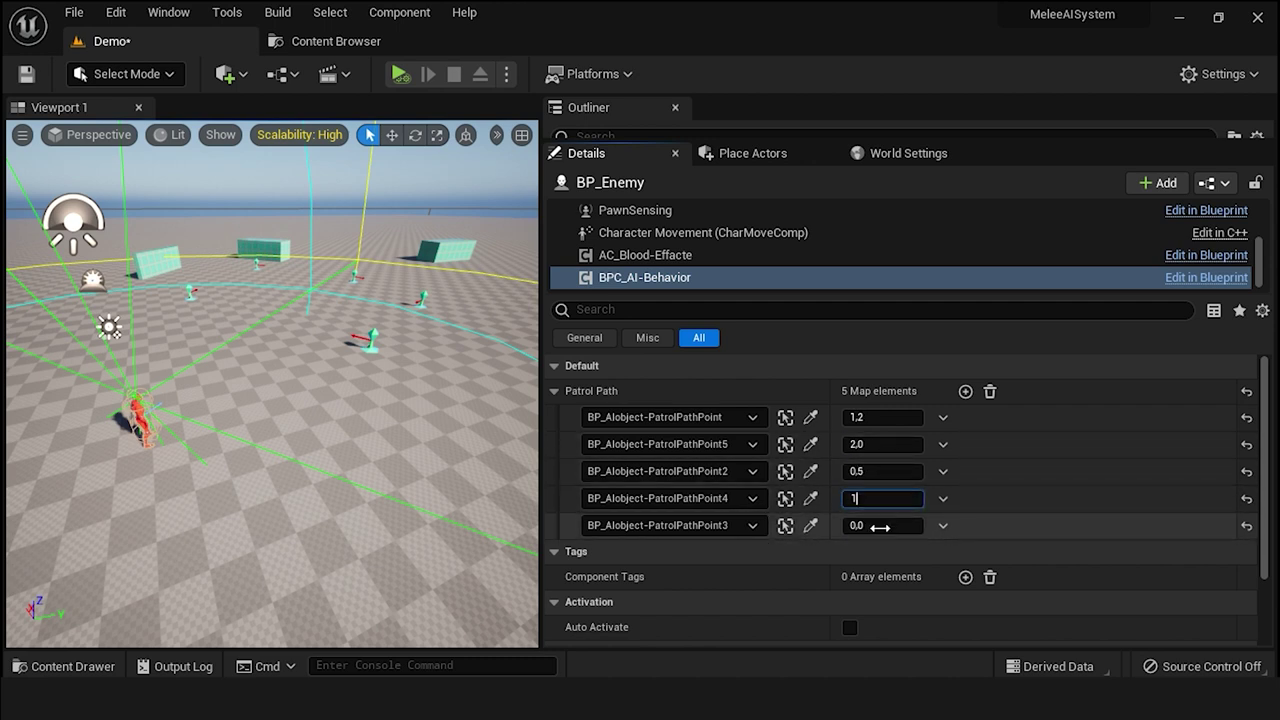
{"action": "key", "text": "Return"}
{"action": "left_click", "coordinate": [871, 530]}
{"action": "key", "text": "Return"}
{"action": "left_click", "coordinate": [888, 526]}
{"action": "type", "text": "3"}
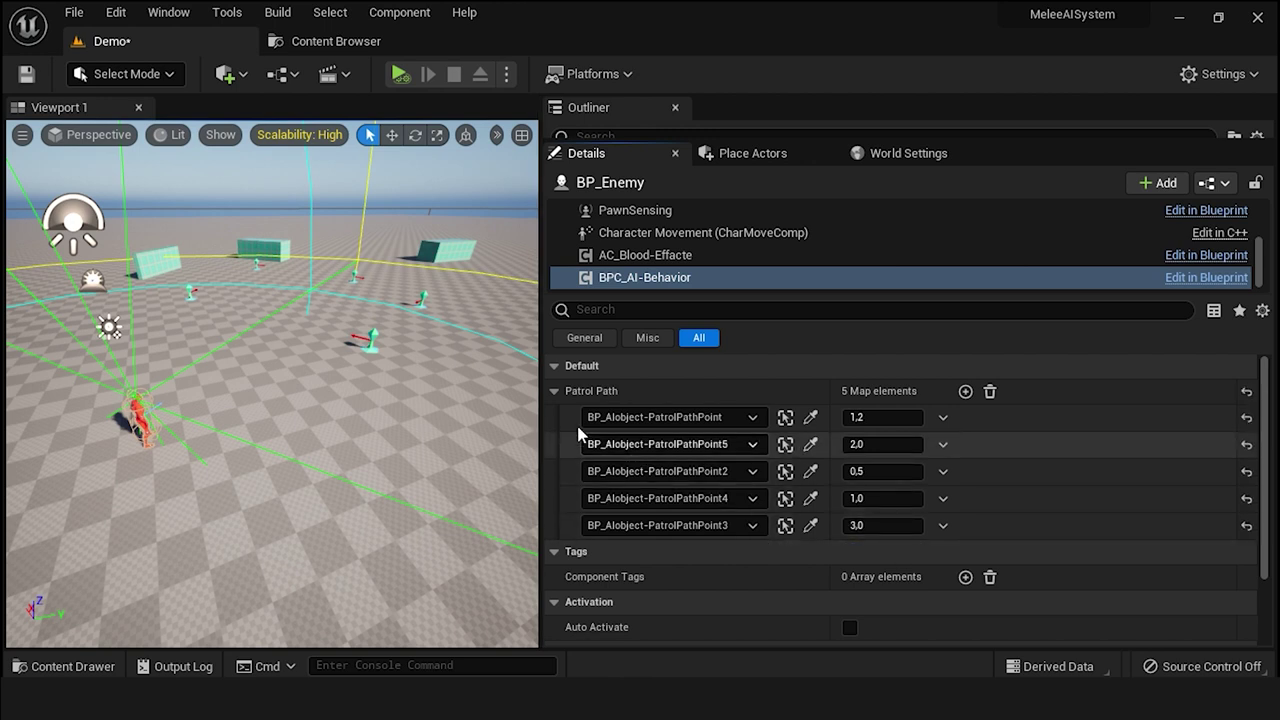
- Widen the viewport, tilt the camera toward the horizon, and start Simulate
{"action": "left_click_drag", "start_coordinate": [541, 428], "coordinate": [845, 437]}
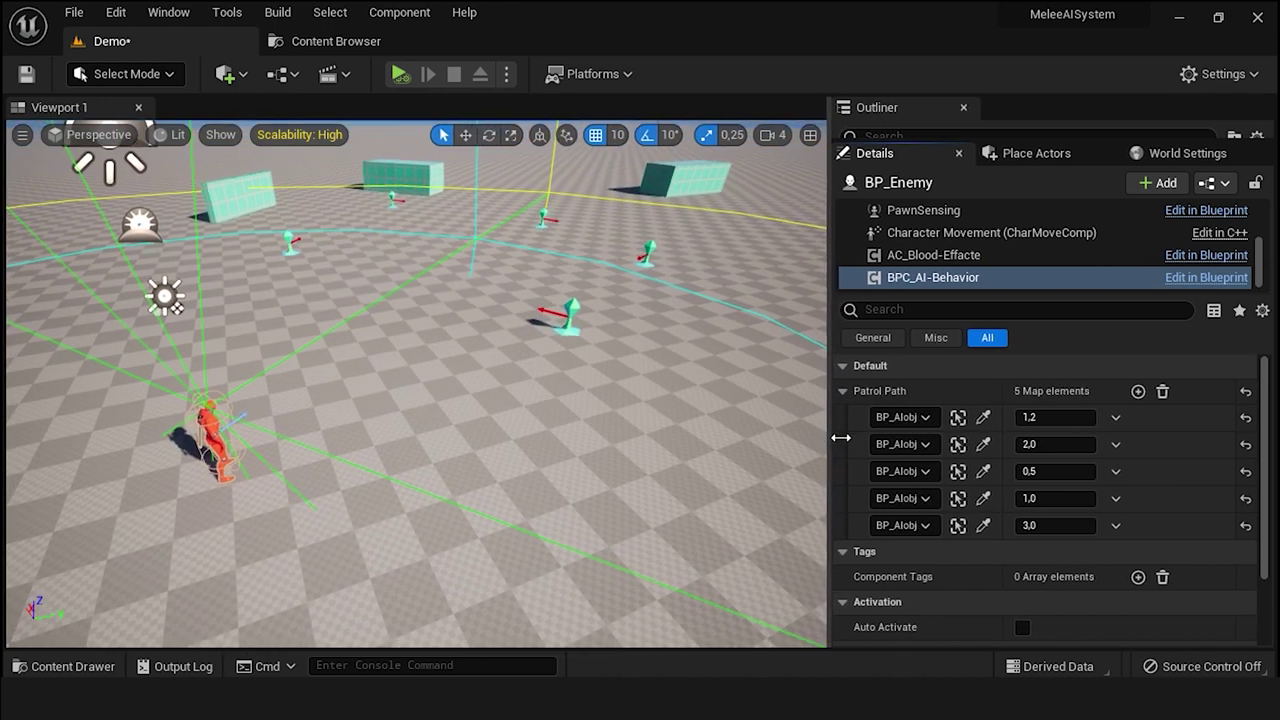
{"action": "mouse_move", "coordinate": [800, 428]}
{"action": "right_mouse_down"}
{"action": "mouse_move", "coordinate": [800, 400]}
{"action": "mouse_move", "coordinate": [760, 420]}
{"action": "right_mouse_up"}
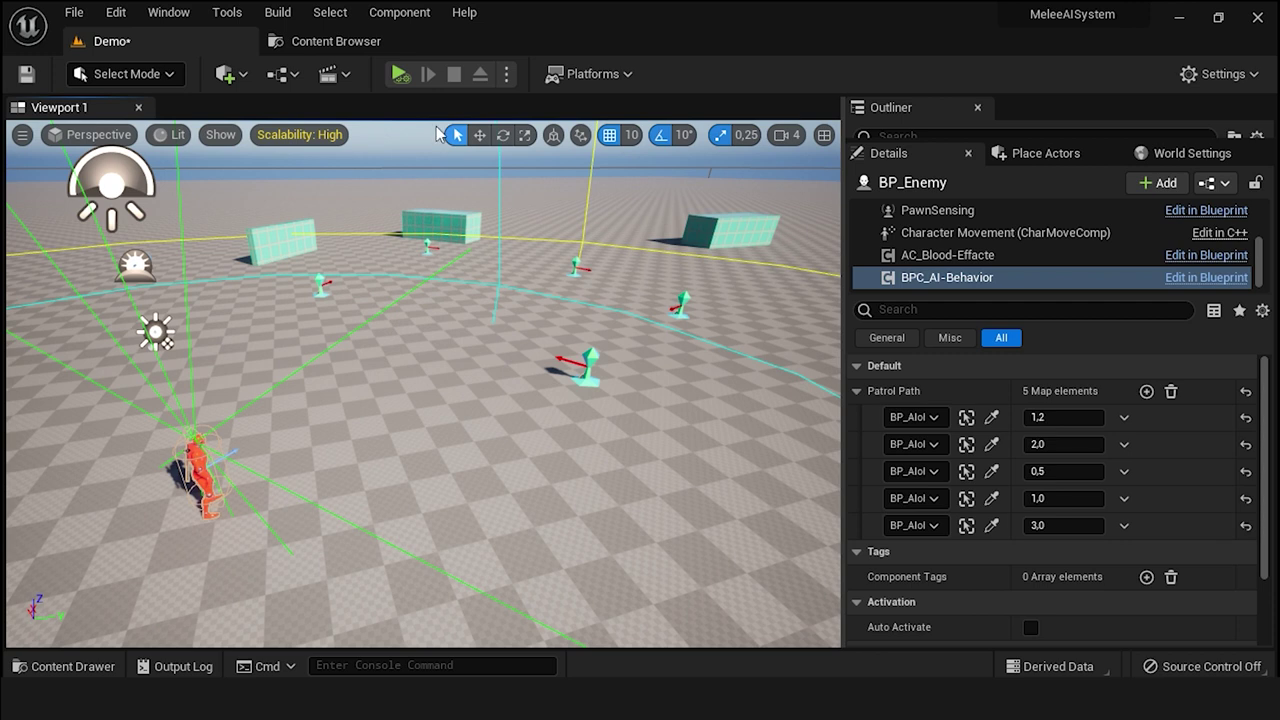
{"action": "left_click", "coordinate": [401, 76]}
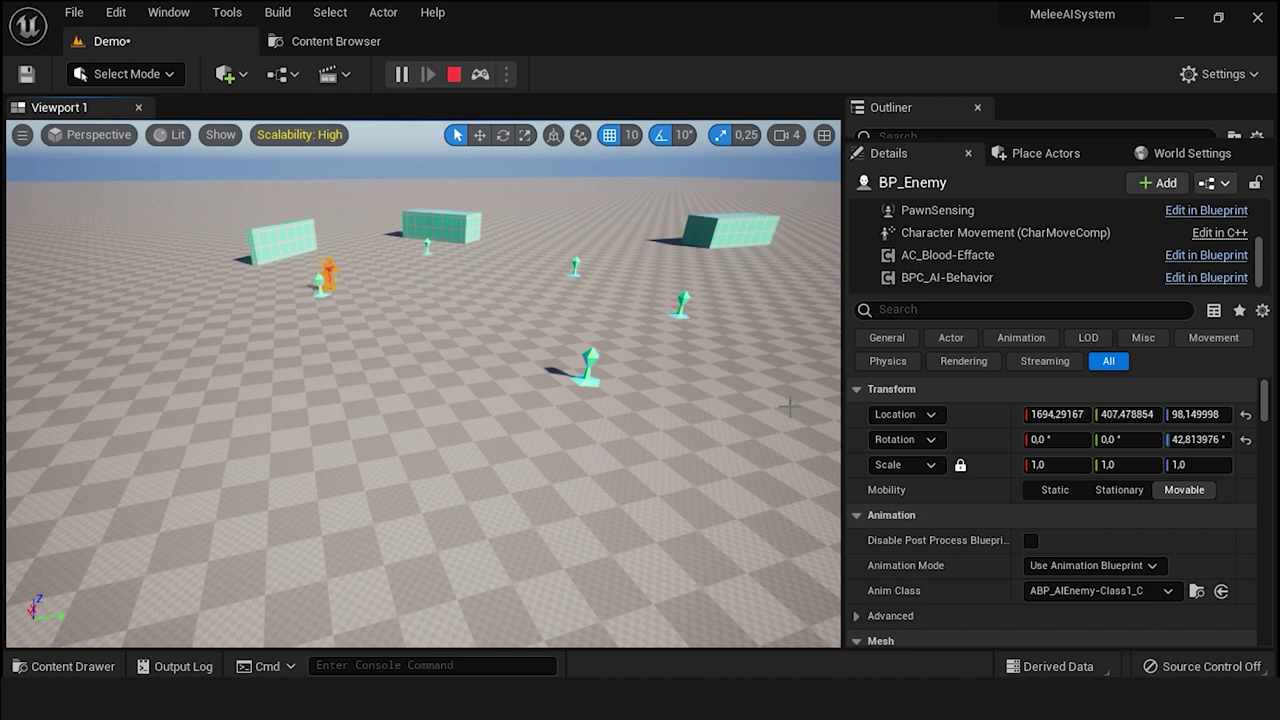
- Show BPC_AI-Behavior's patrol settings and move the camera to watch BP_Enemy's five-point patrol
{"action": "left_click", "coordinate": [945, 277]}
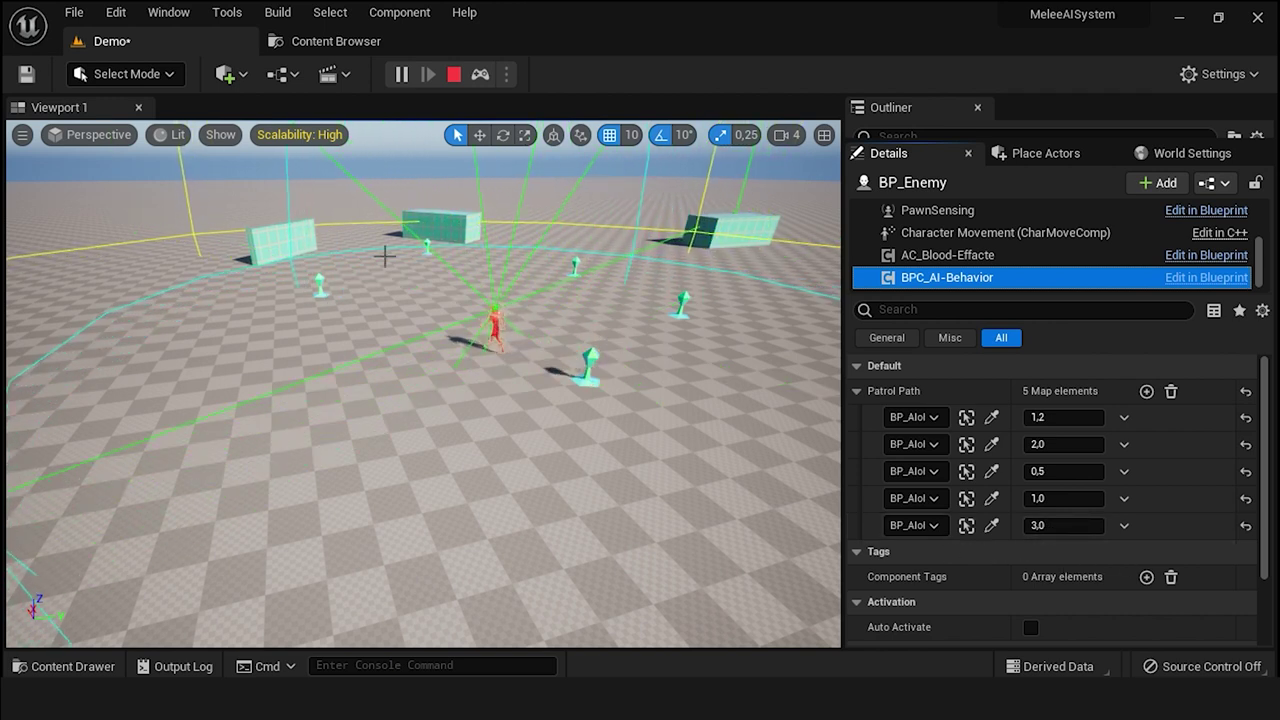
{"action": "right_click_drag", "start_coordinate": [474, 371], "coordinate": [474, 300]}
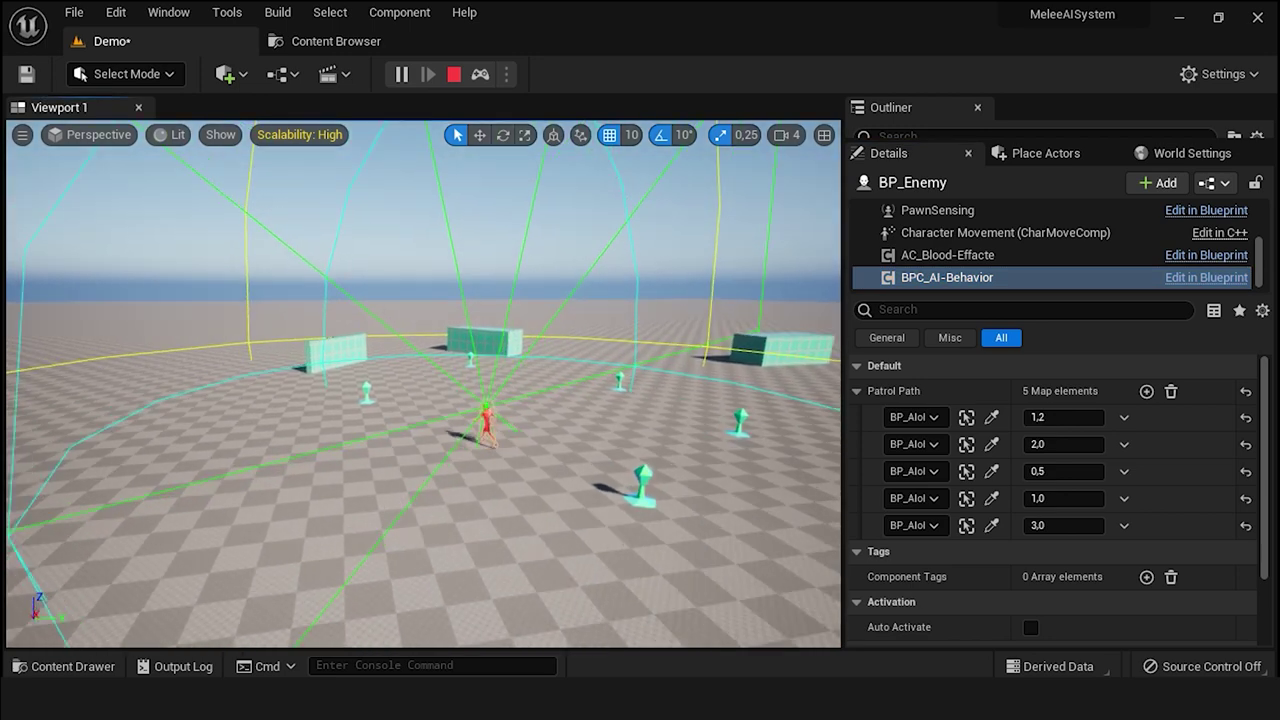
{"action": "right_click_drag", "start_coordinate": [603, 403], "coordinate": [603, 360]}
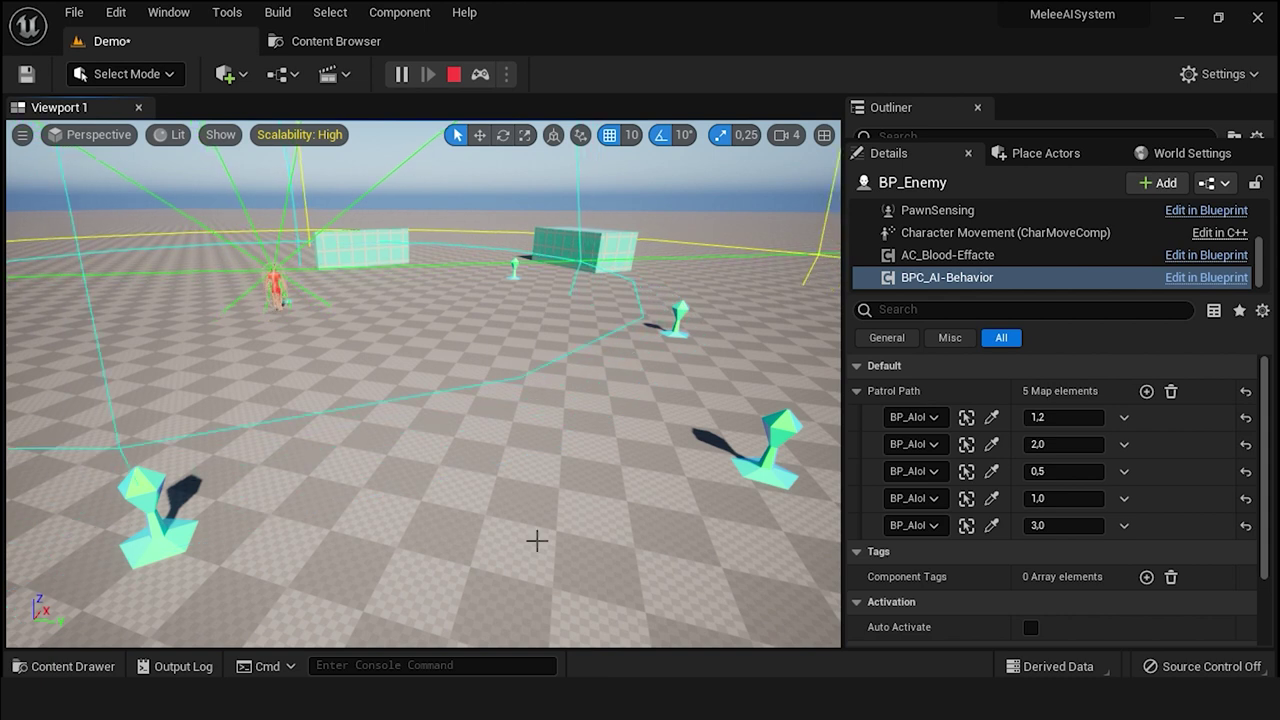
- Stop the simulation, change the first Patrol Path value from 1.2 to 5.0, and save
{"action": "key", "text": "Escape"}
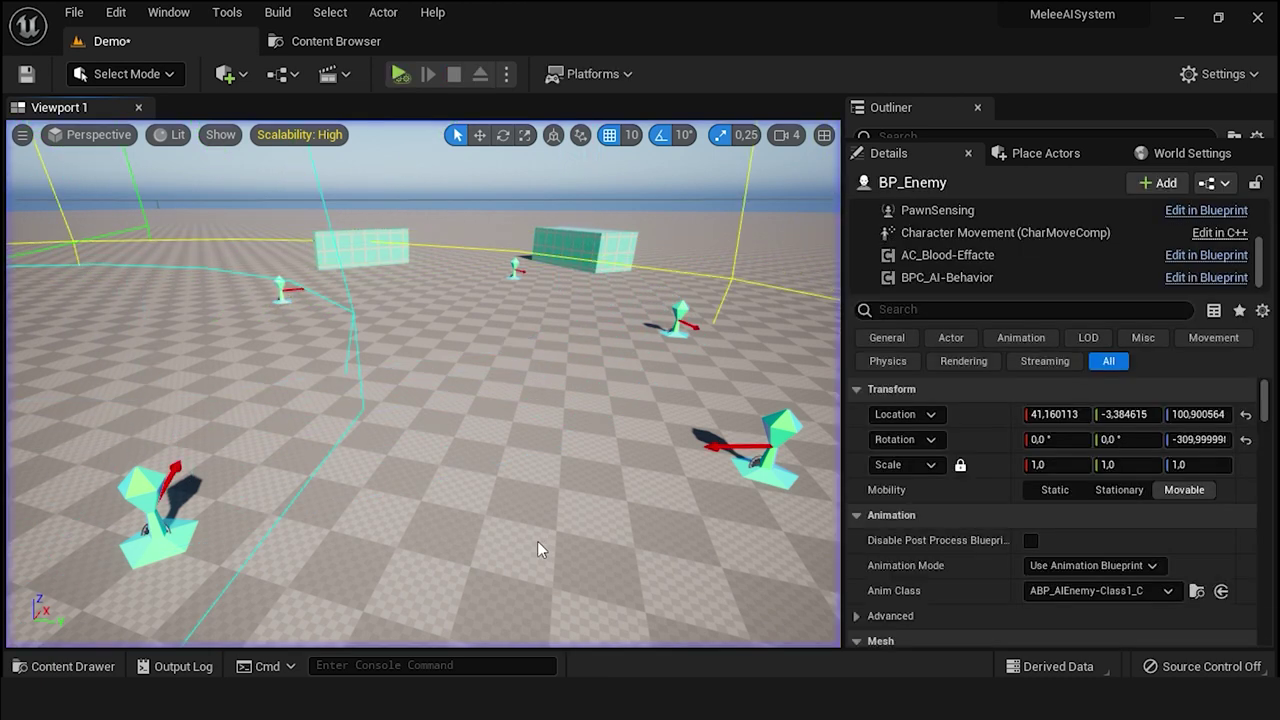
{"action": "mouse_move", "coordinate": [530, 537]}
{"action": "right_mouse_down"}
{"action": "mouse_move", "coordinate": [480, 537]}
{"action": "mouse_move", "coordinate": [773, 371]}
{"action": "right_mouse_up"}
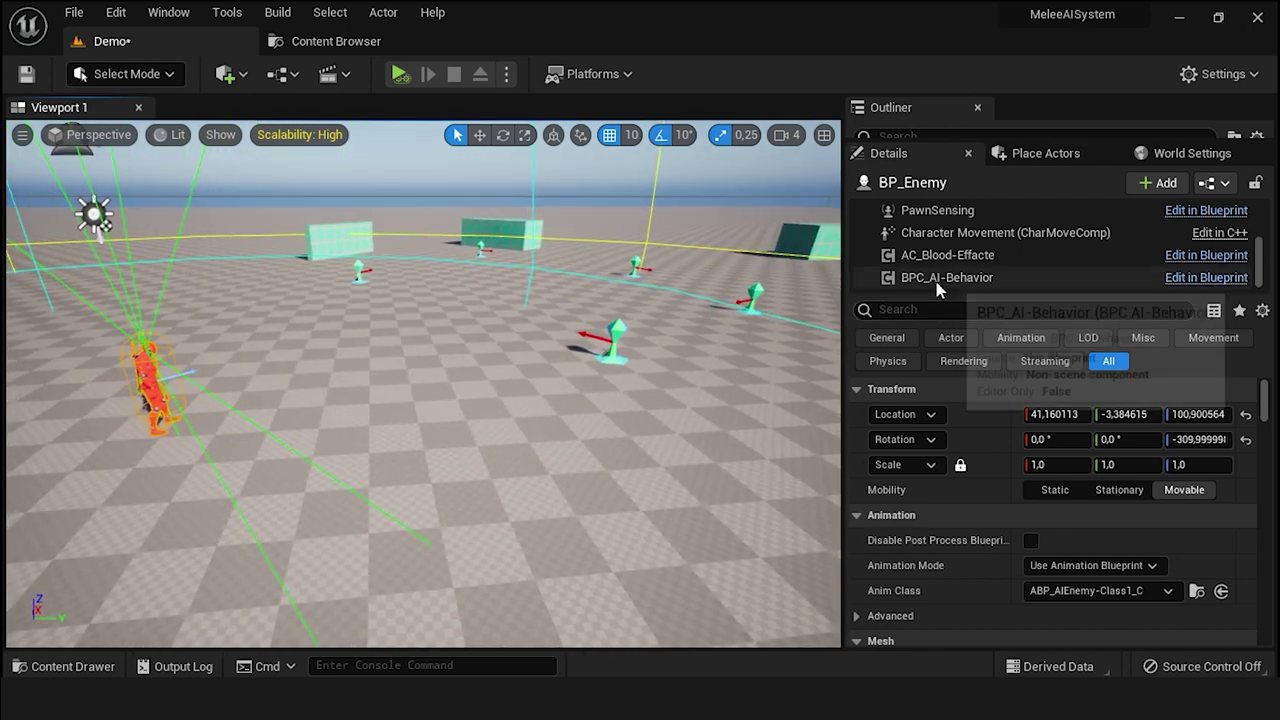
{"action": "left_click", "coordinate": [946, 277]}
{"action": "left_click", "coordinate": [1055, 417]}
{"action": "type", "text": "5"}
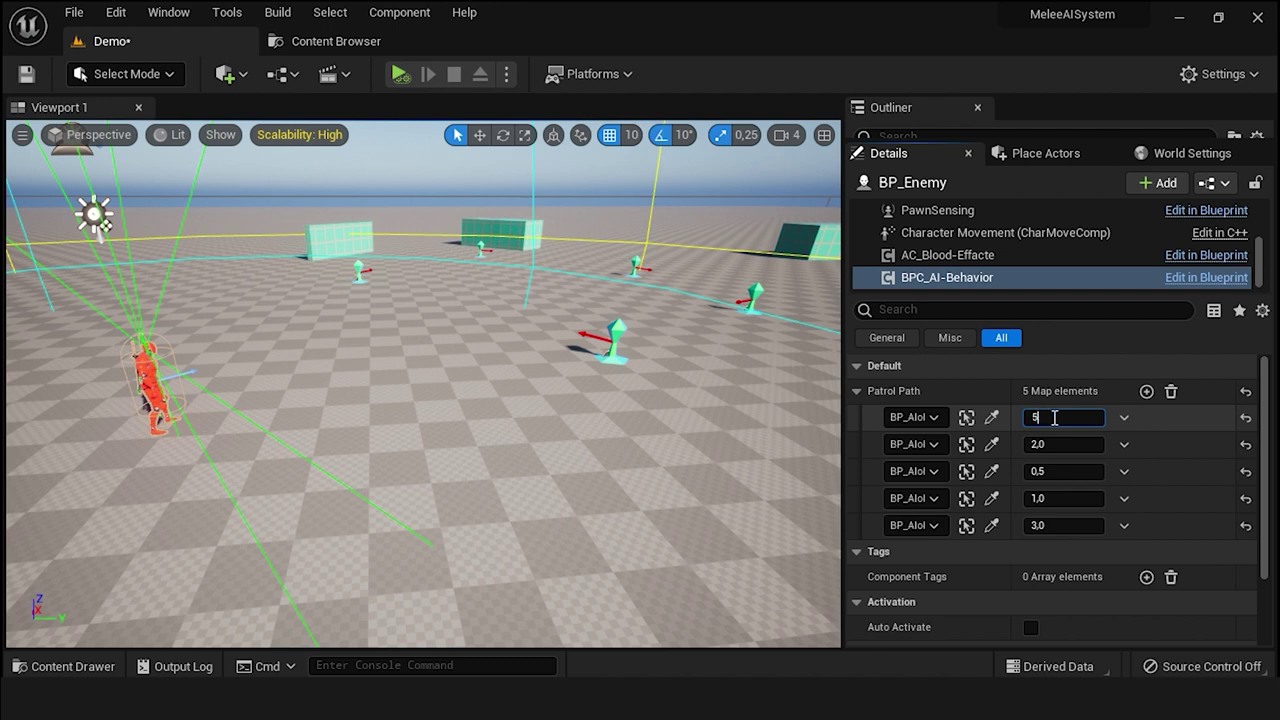
{"action": "left_click", "coordinate": [26, 73]}
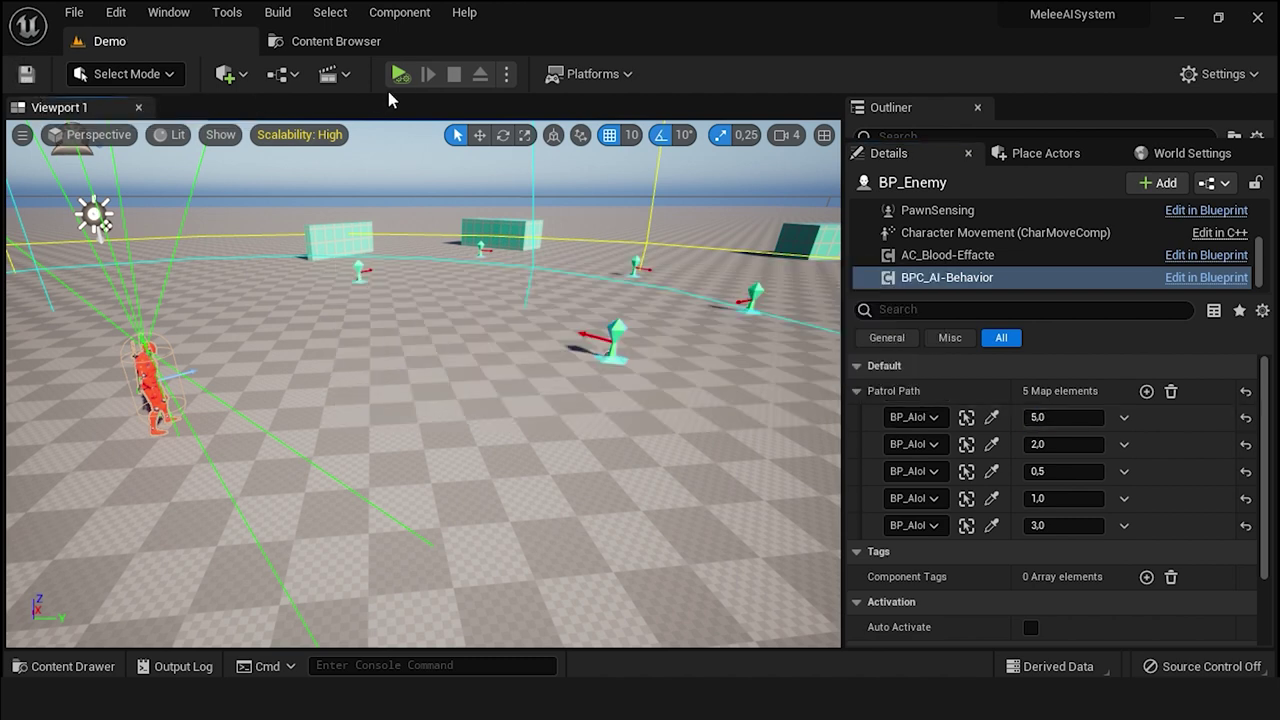
- Simulate again, follow the walking enemy with the camera, then stop the simulation
{"action": "left_click", "coordinate": [399, 74]}
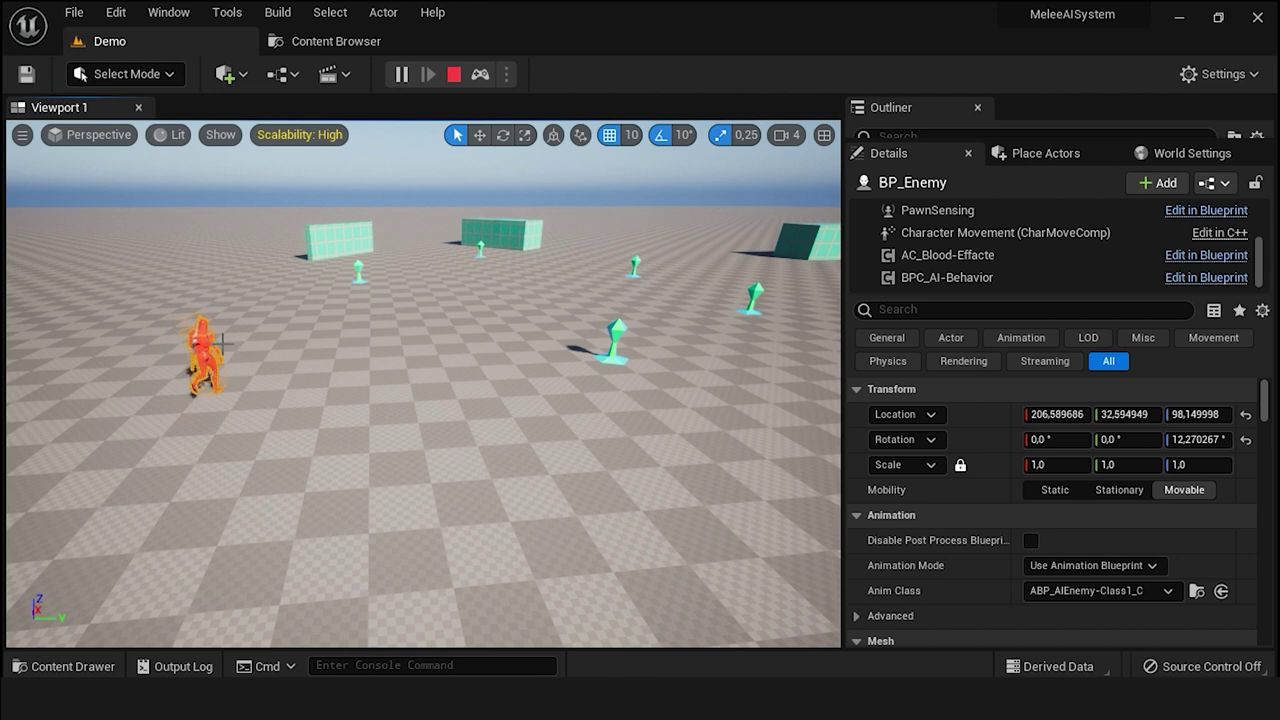
{"action": "right_click_drag", "start_coordinate": [432, 372], "coordinate": [432, 330]}
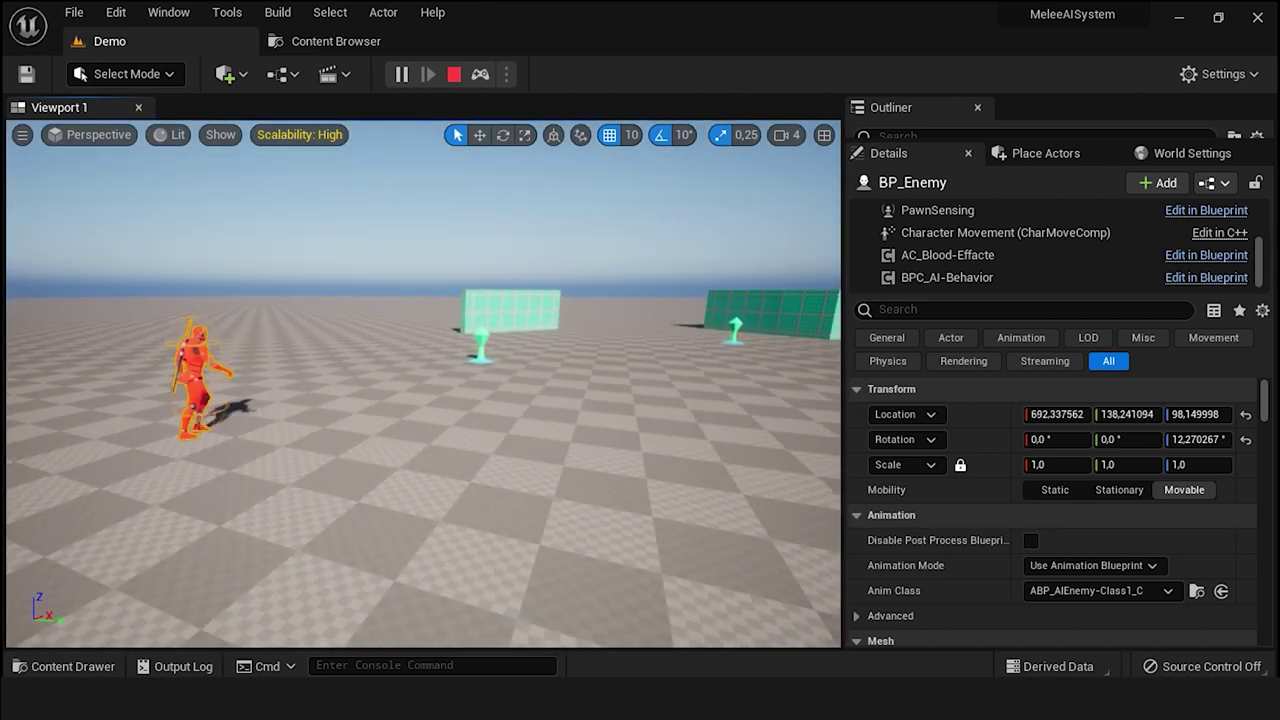
{"action": "right_click_drag", "start_coordinate": [432, 330], "coordinate": [380, 325]}
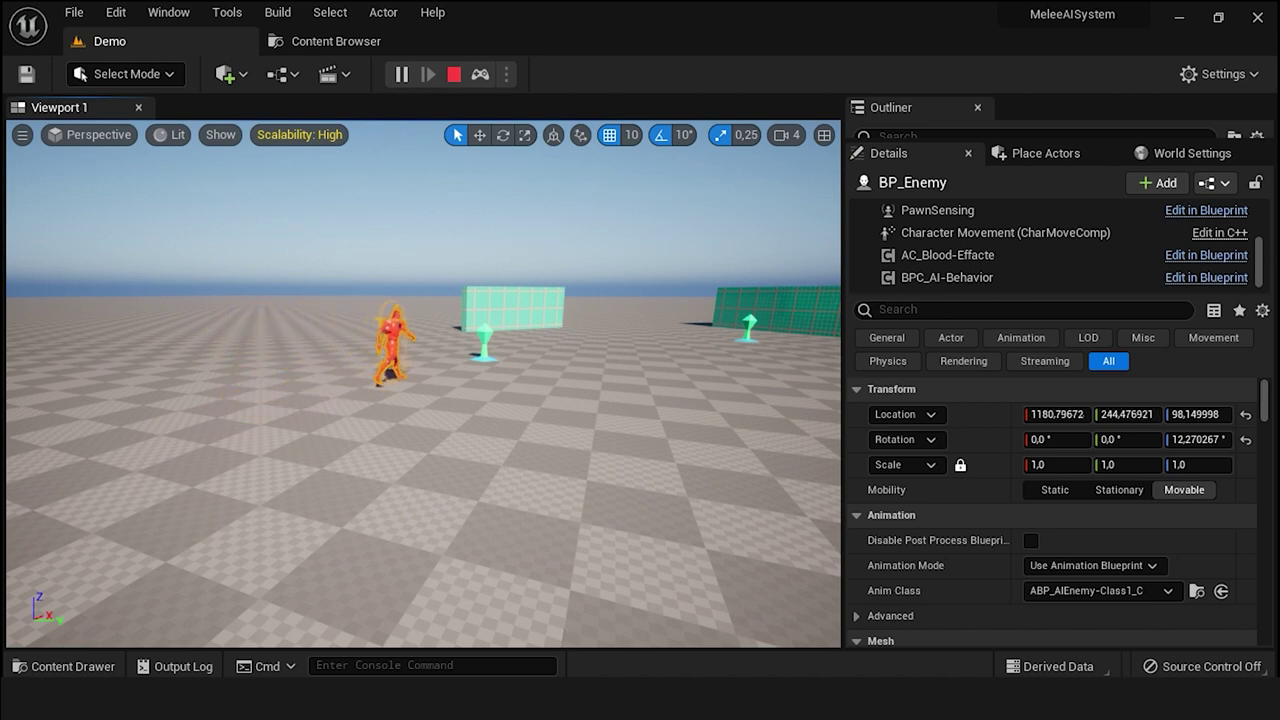
{"action": "mouse_move", "coordinate": [380, 325]}
{"action": "right_mouse_down"}
{"action": "mouse_move", "coordinate": [380, 420]}
{"action": "mouse_move", "coordinate": [380, 330]}
{"action": "mouse_move", "coordinate": [420, 315]}
{"action": "right_mouse_up"}
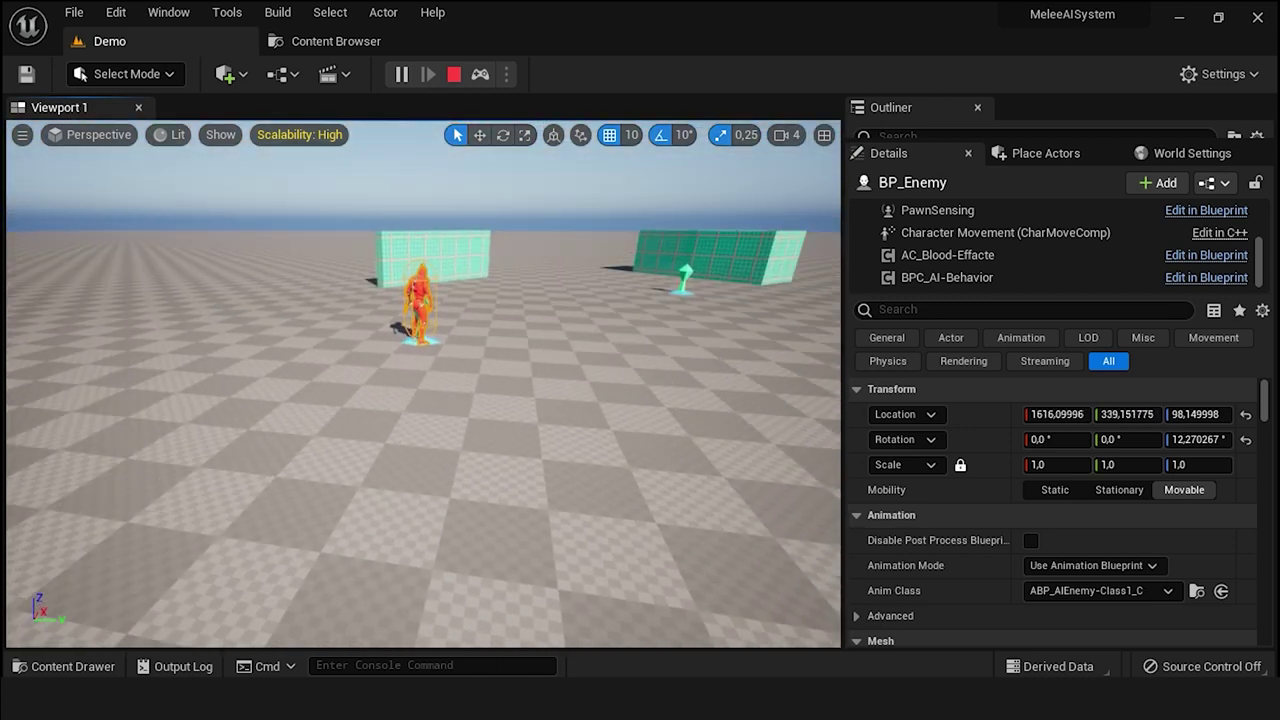
{"action": "right_click_drag", "start_coordinate": [422, 386], "coordinate": [432, 370]}
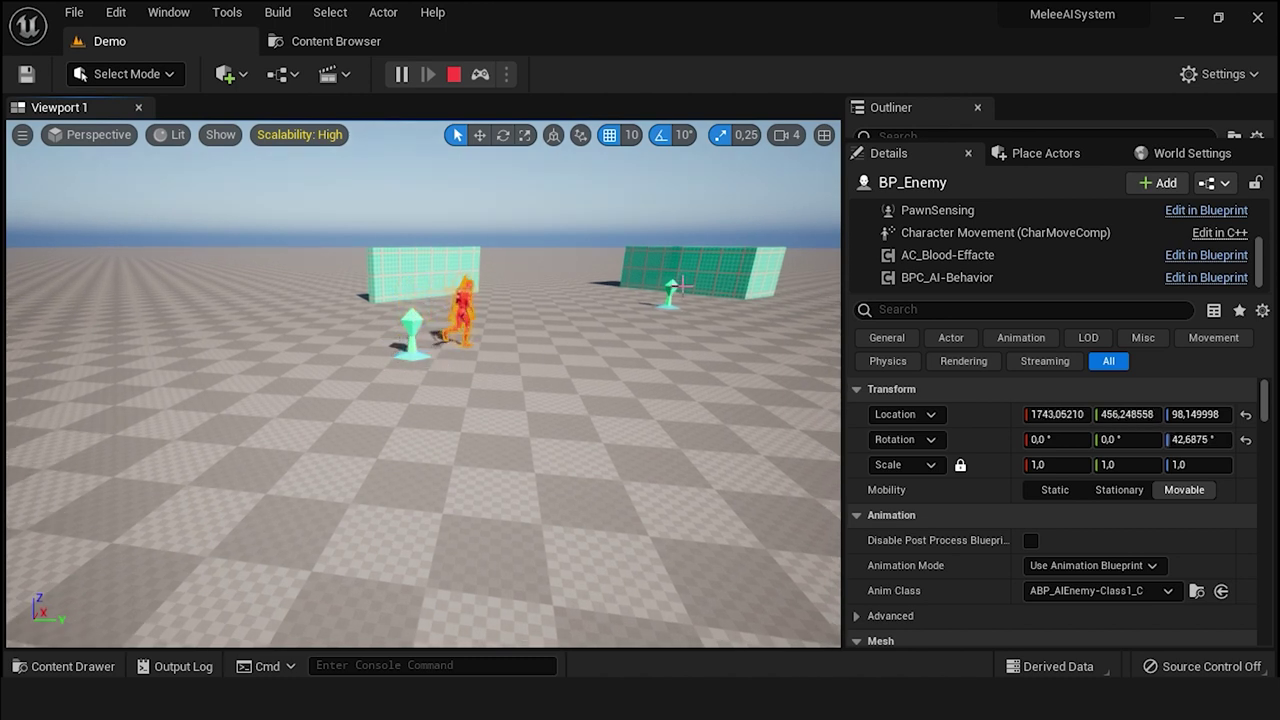
{"action": "right_click_drag", "start_coordinate": [676, 393], "coordinate": [697, 400]}
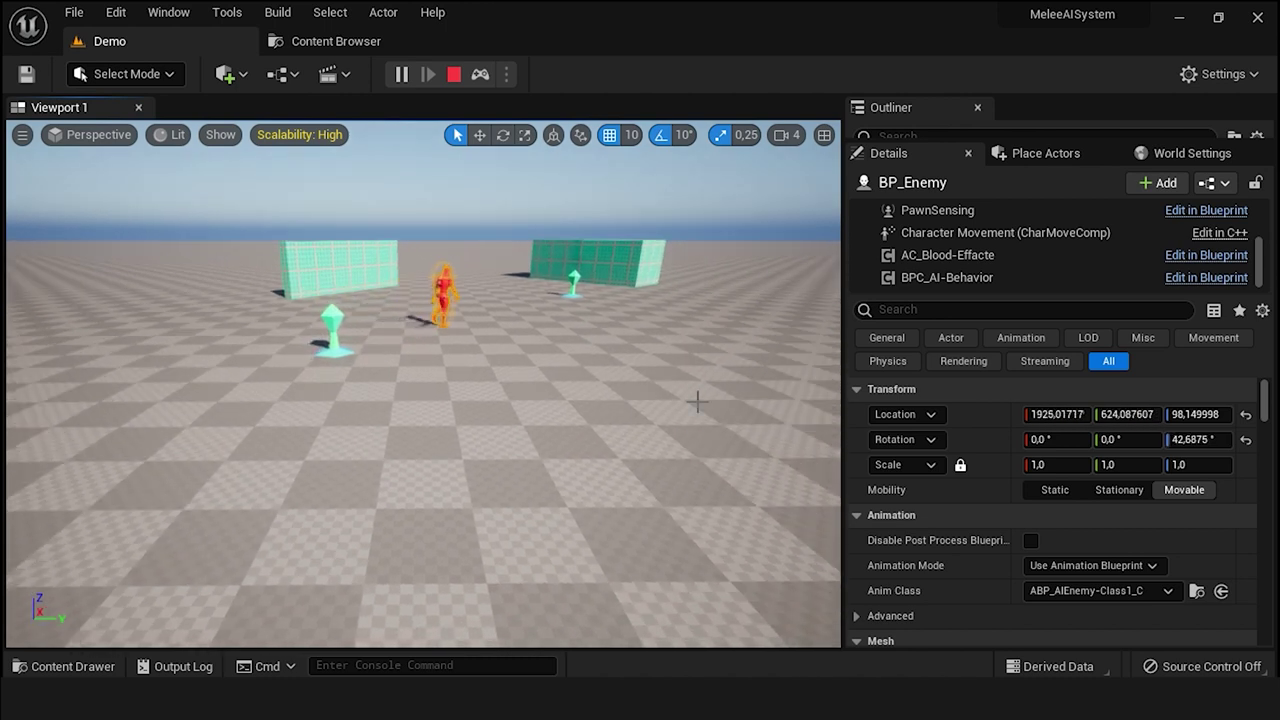
{"action": "key", "text": "Escape"}
{"action": "mouse_move", "coordinate": [437, 437]}
{"action": "right_mouse_down"}
{"action": "mouse_move", "coordinate": [450, 420]}
{"action": "mouse_move", "coordinate": [440, 390]}
{"action": "right_mouse_up"}
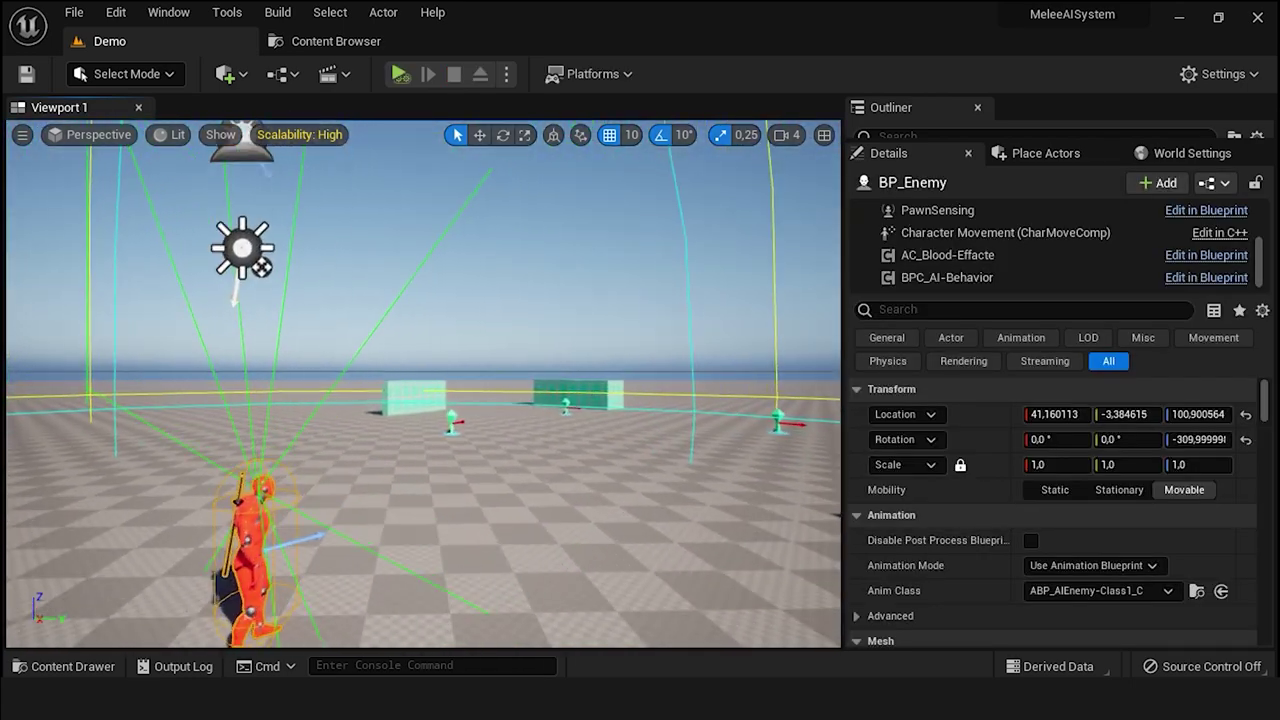
- Check BP_Enemy's first patrol point wait value in BPC_AI-Behavior, then save the Demo level
{"action": "right_click_drag", "start_coordinate": [760, 450], "coordinate": [770, 458]}
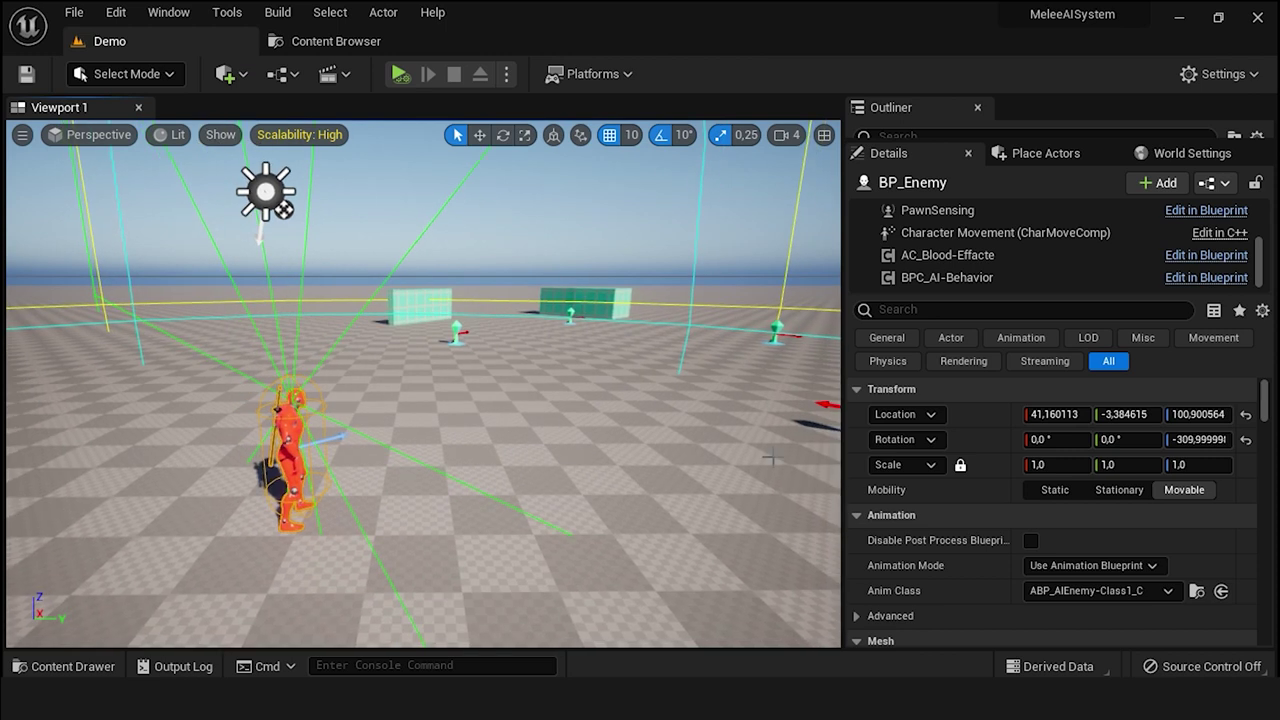
{"action": "left_click", "coordinate": [940, 278]}
{"action": "left_click", "coordinate": [1048, 418]}
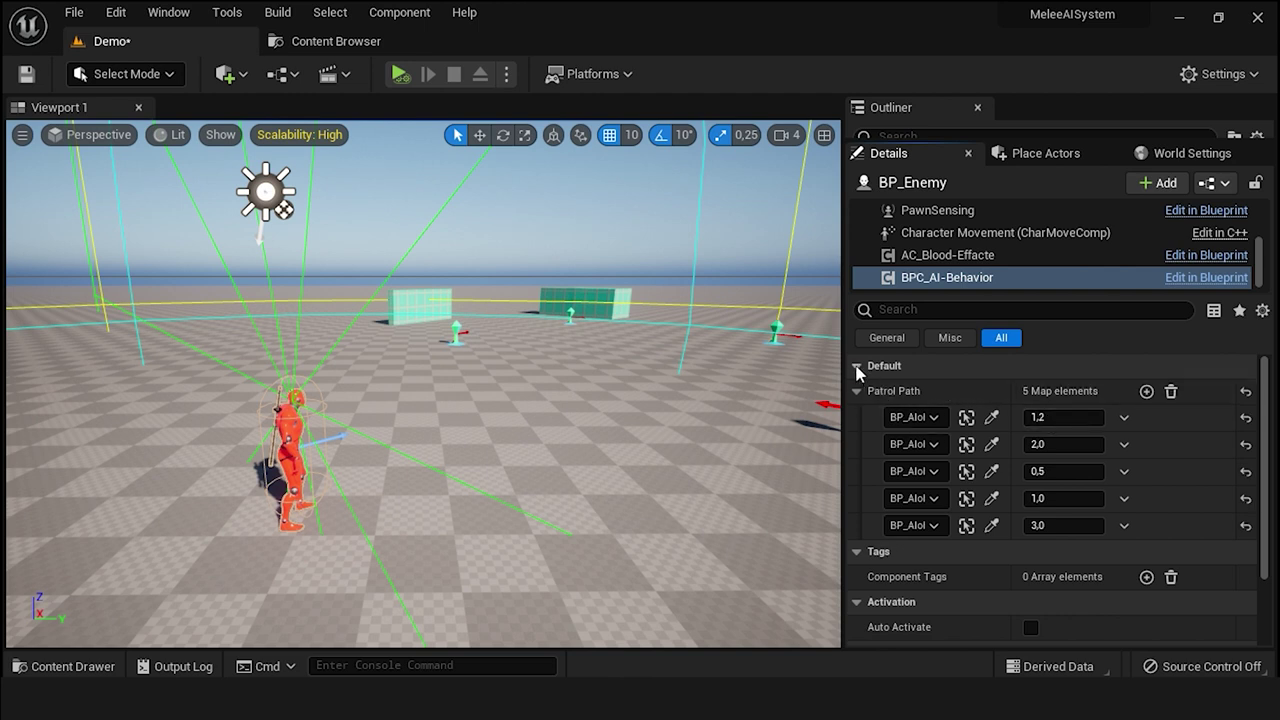
{"action": "mouse_move", "coordinate": [845, 365]}
{"action": "left_mouse_down"}
{"action": "mouse_move", "coordinate": [820, 367]}
{"action": "mouse_move", "coordinate": [882, 383]}
{"action": "left_mouse_up"}
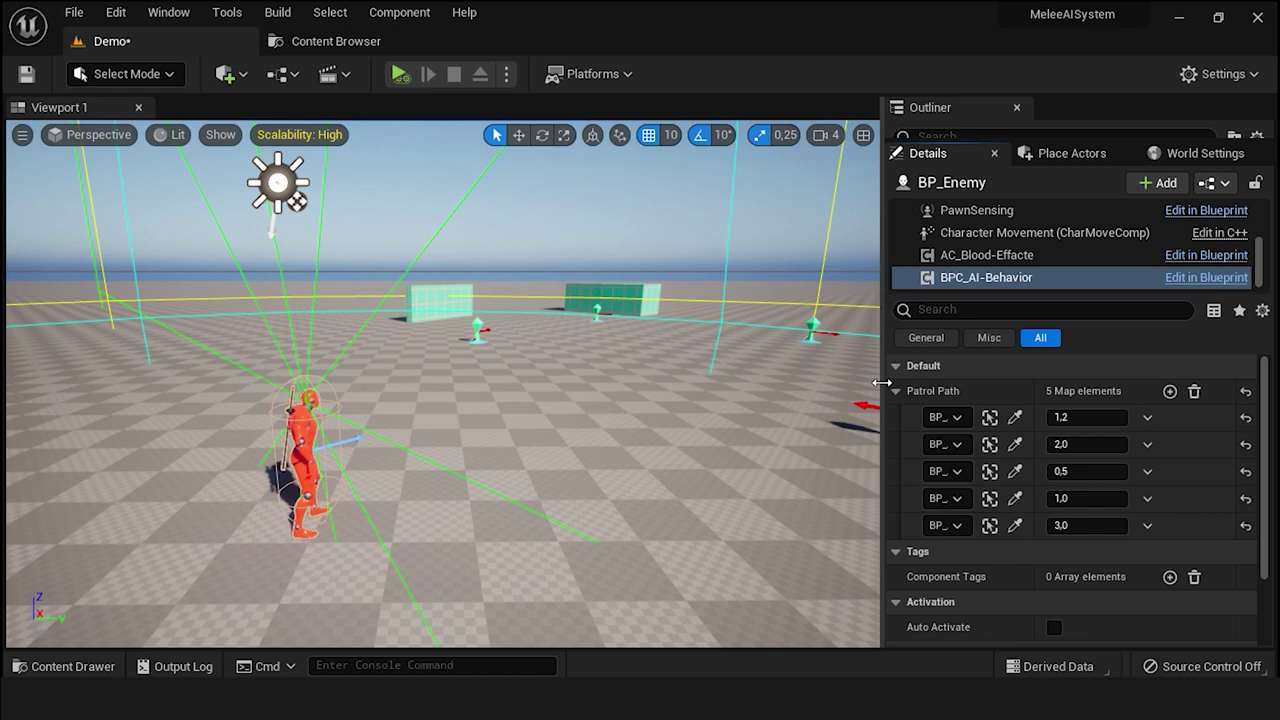
{"action": "mouse_move", "coordinate": [590, 414]}
{"action": "right_mouse_down"}
{"action": "mouse_move", "coordinate": [620, 470]}
{"action": "mouse_move", "coordinate": [566, 409]}
{"action": "right_mouse_up"}
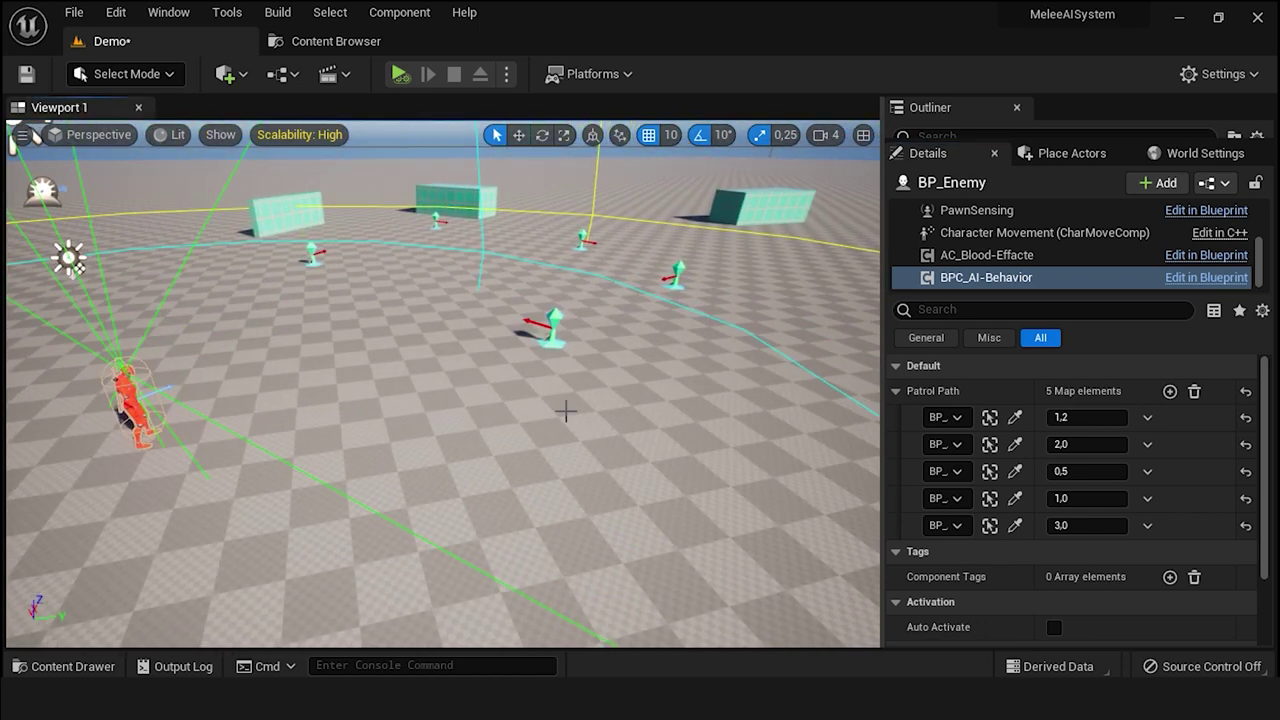
{"action": "left_click", "coordinate": [558, 405]}
{"action": "left_click", "coordinate": [26, 76]}
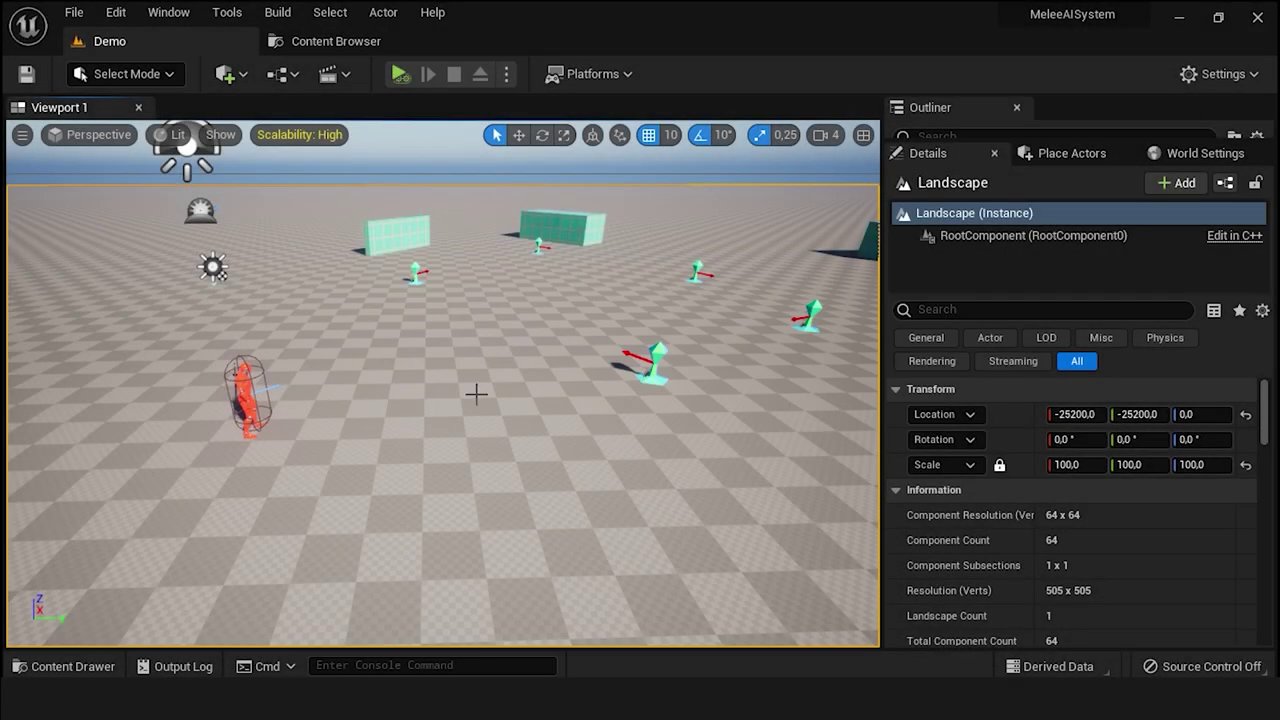
- Open the BP_Enemy Blueprint from the AI > Blueprints folder in the Content Browser
{"action": "left_click", "coordinate": [300, 41]}
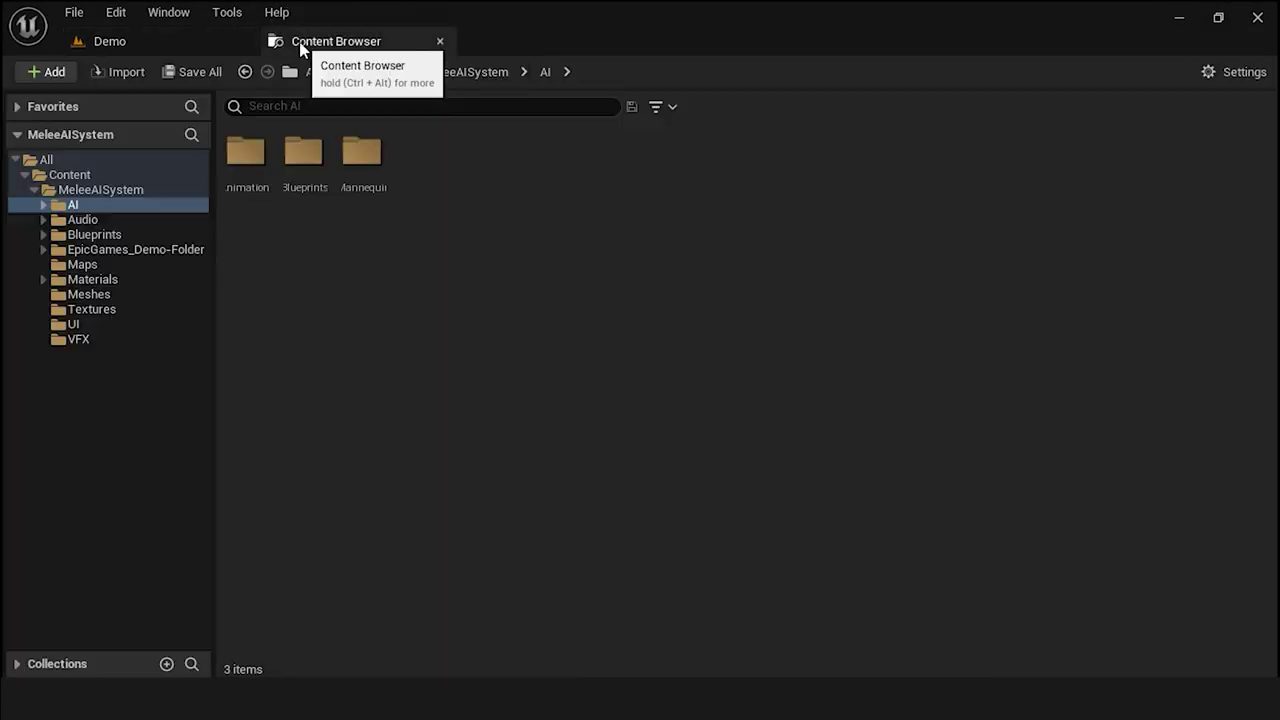
{"action": "left_click", "coordinate": [100, 235]}
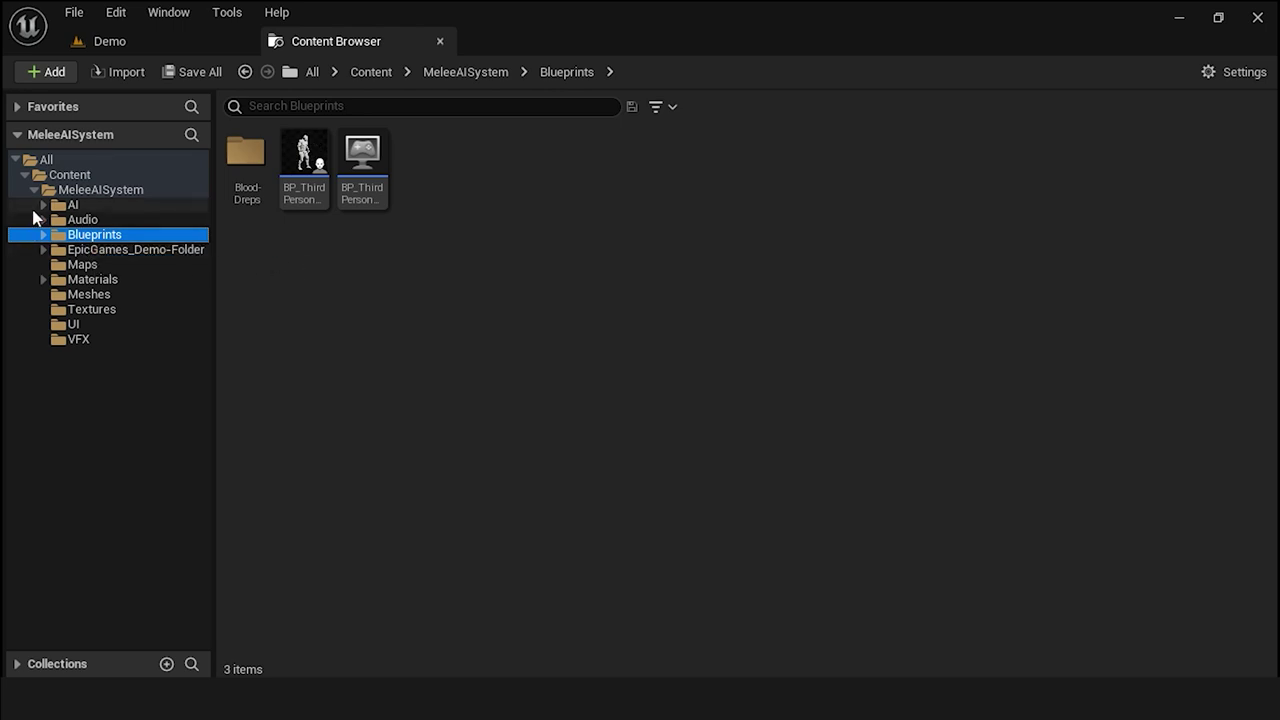
{"action": "left_click", "coordinate": [43, 205]}
{"action": "left_click", "coordinate": [104, 236]}
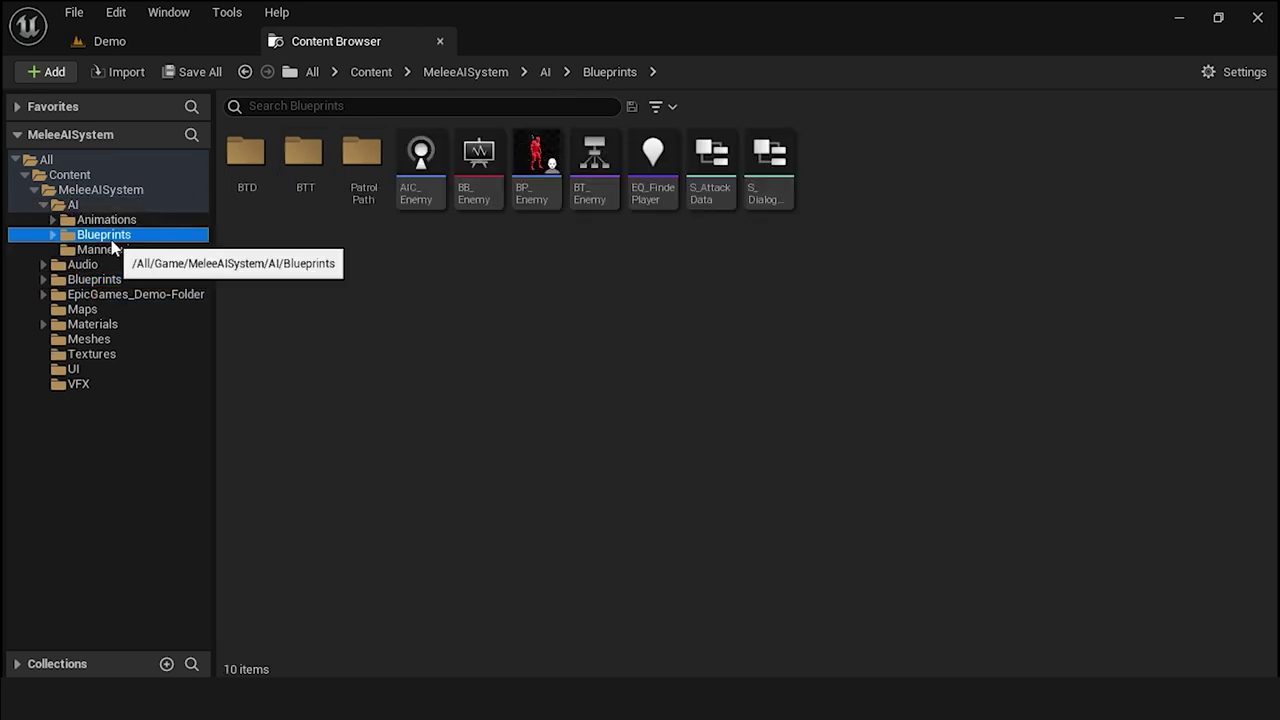
{"action": "double_click", "coordinate": [535, 199]}
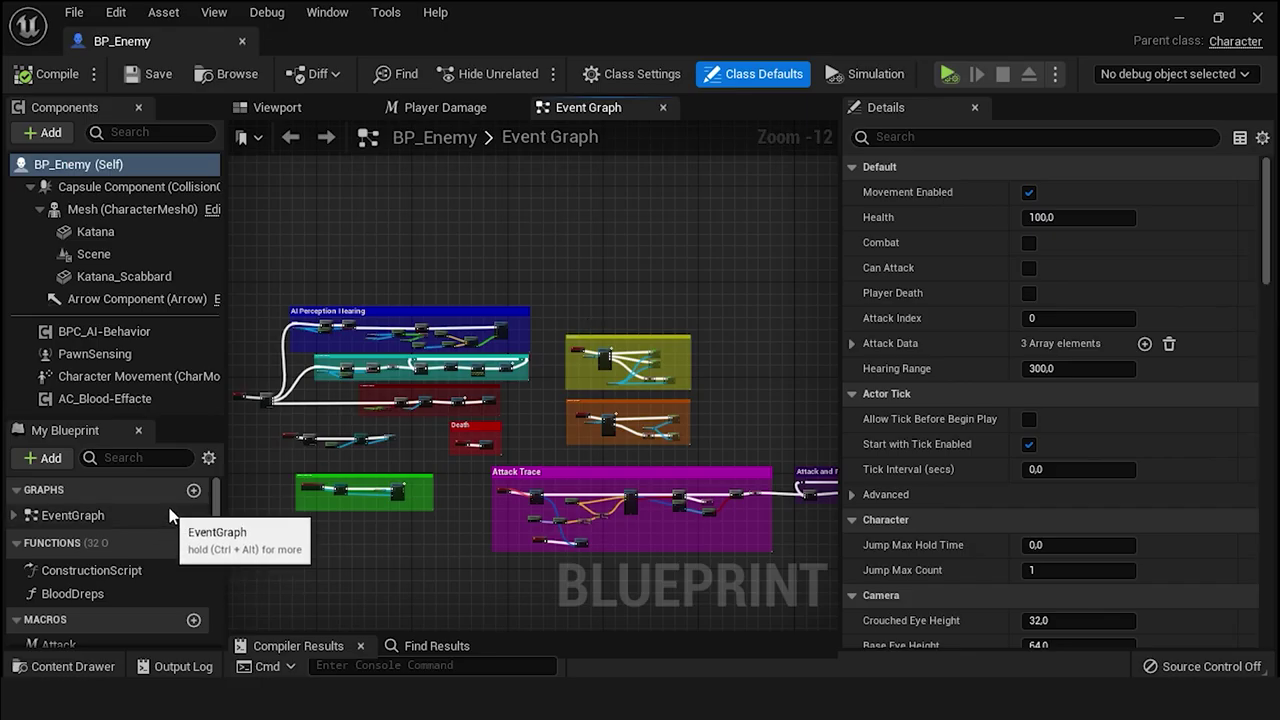
- Select the Attack Data variable and expand its default array and entries Index [0] to [2]
{"action": "scroll", "coordinate": [146, 538], "scroll_direction": "down", "scroll_amount": 1}
{"action": "scroll", "coordinate": [150, 546], "scroll_direction": "down", "scroll_amount": 1}
{"action": "scroll", "coordinate": [150, 546], "scroll_direction": "down", "scroll_amount": 1}
{"action": "scroll", "coordinate": [150, 548], "scroll_direction": "down", "scroll_amount": 1}
{"action": "scroll", "coordinate": [150, 553], "scroll_direction": "down", "scroll_amount": 2}
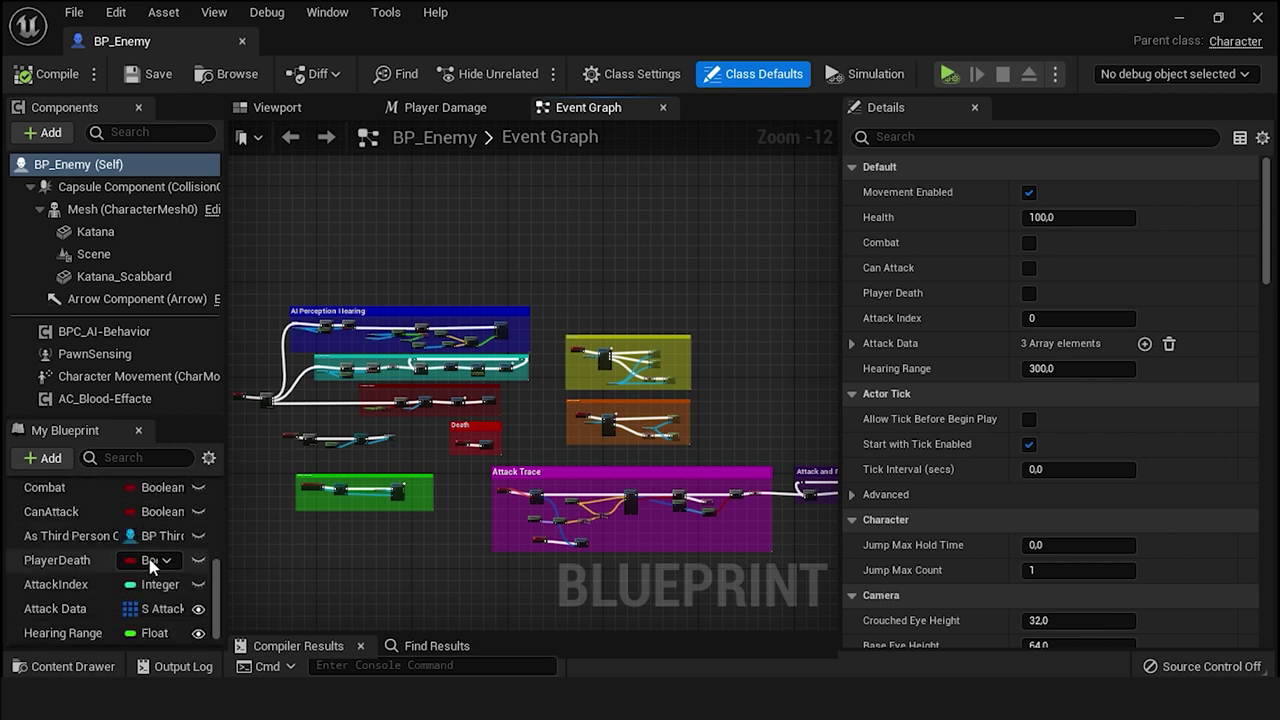
{"action": "left_click", "coordinate": [55, 586]}
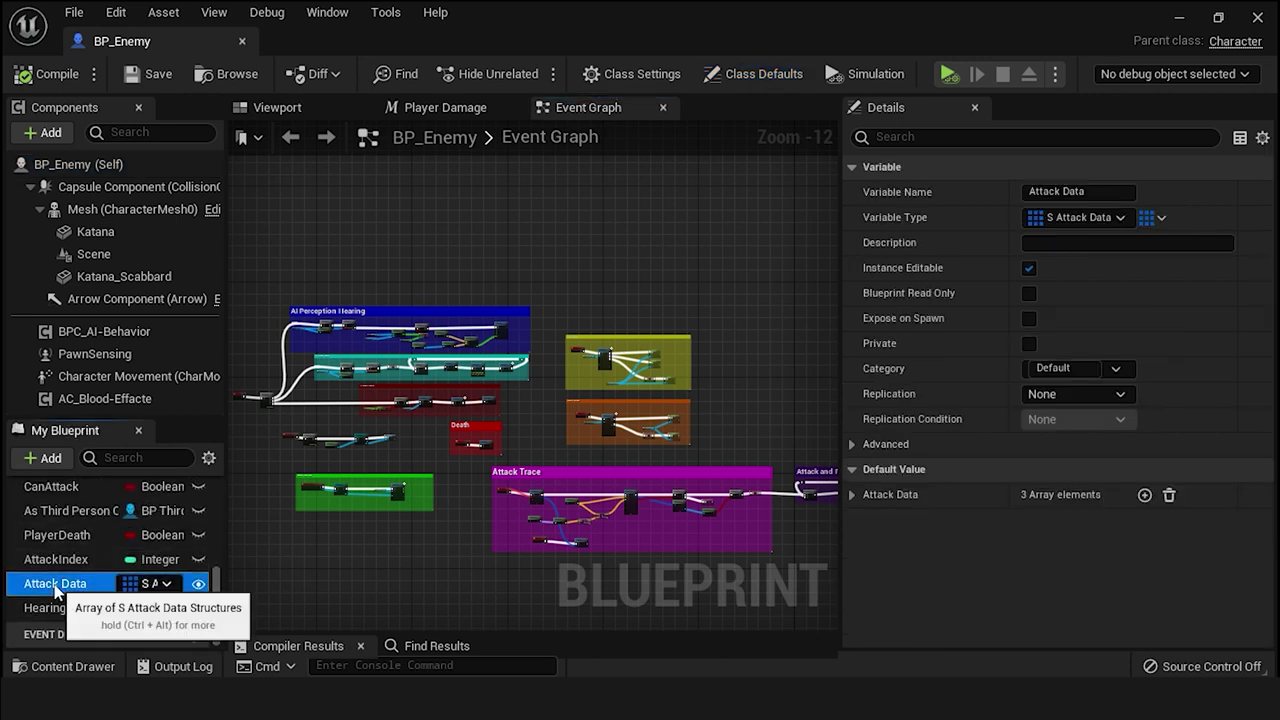
{"action": "left_click", "coordinate": [854, 494]}
{"action": "left_click", "coordinate": [868, 520]}
{"action": "scroll", "coordinate": [879, 526], "scroll_direction": "down", "scroll_amount": 3}
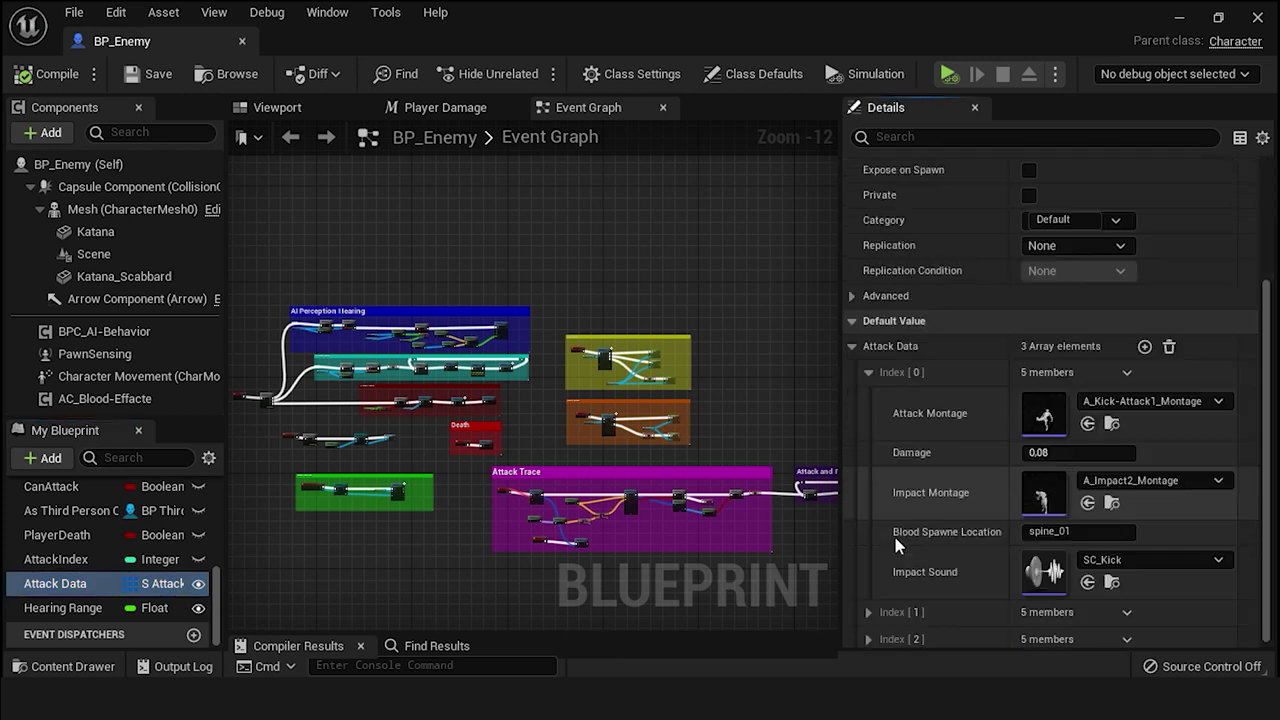
{"action": "left_click", "coordinate": [870, 607]}
{"action": "scroll", "coordinate": [871, 608], "scroll_direction": "down", "scroll_amount": 3}
{"action": "left_click", "coordinate": [867, 634]}
{"action": "scroll", "coordinate": [874, 600], "scroll_direction": "down", "scroll_amount": 3}
{"action": "scroll", "coordinate": [873, 592], "scroll_direction": "up", "scroll_amount": 5}
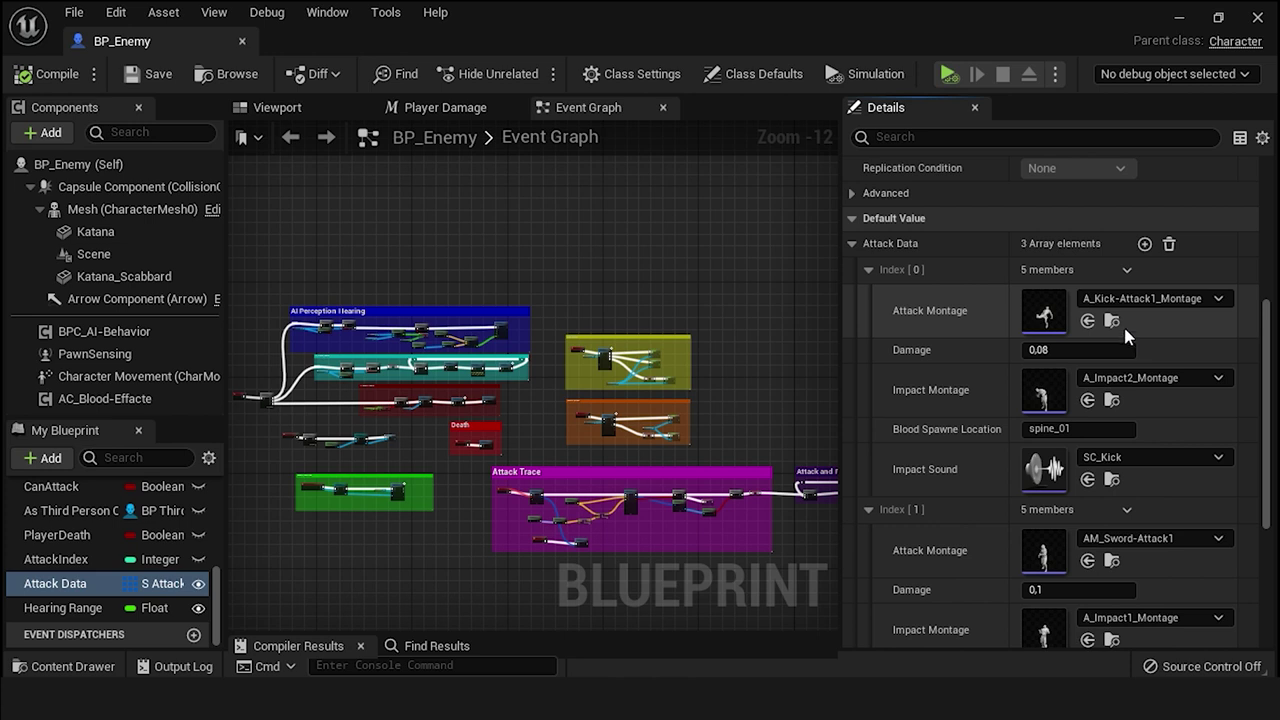
- Preview the kick attack montage, A_Impact2_Montage and the SC_Kick sound assets
{"action": "left_click", "coordinate": [1180, 22]}
{"action": "double_click", "coordinate": [366, 195]}
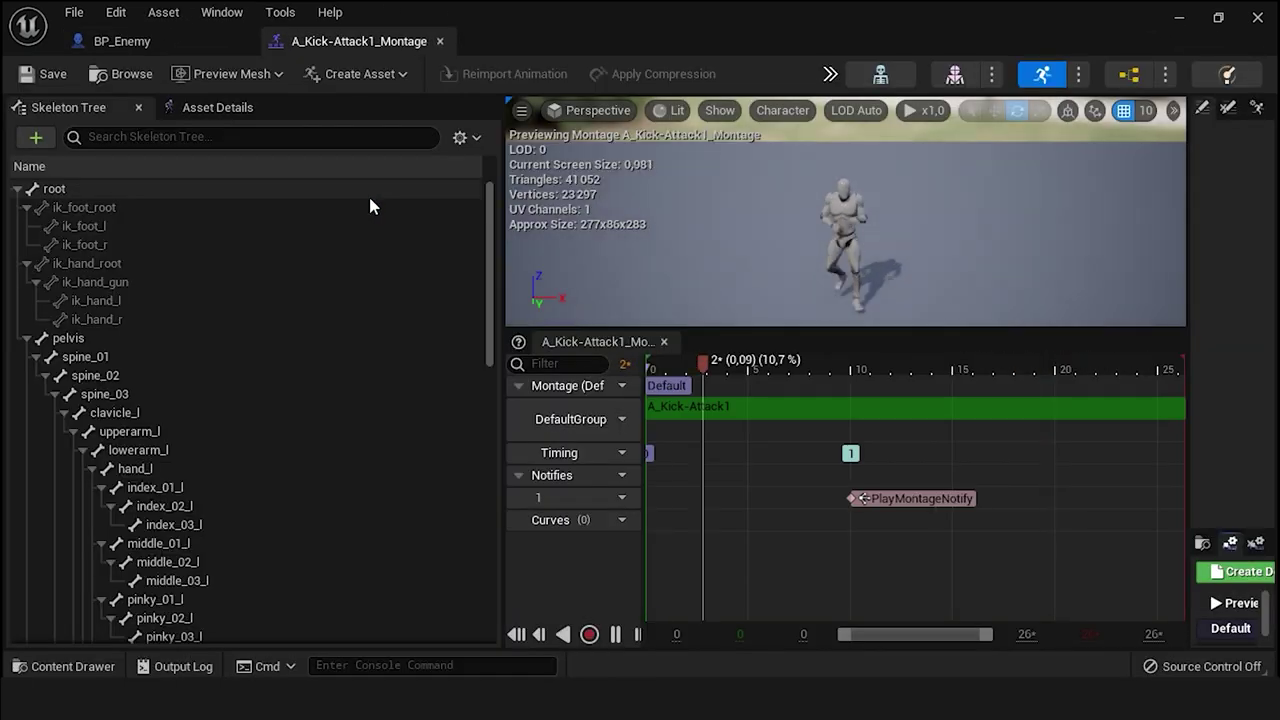
{"action": "left_click", "coordinate": [439, 41]}
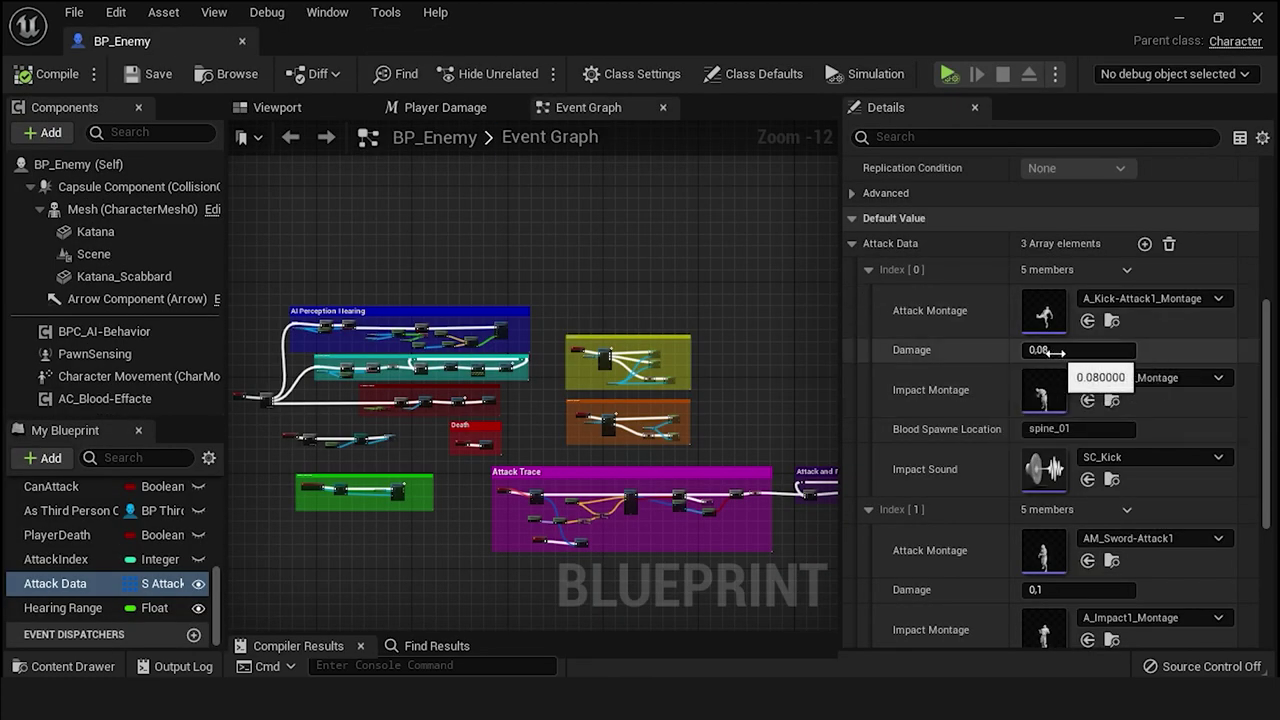
{"action": "left_click", "coordinate": [1113, 401]}
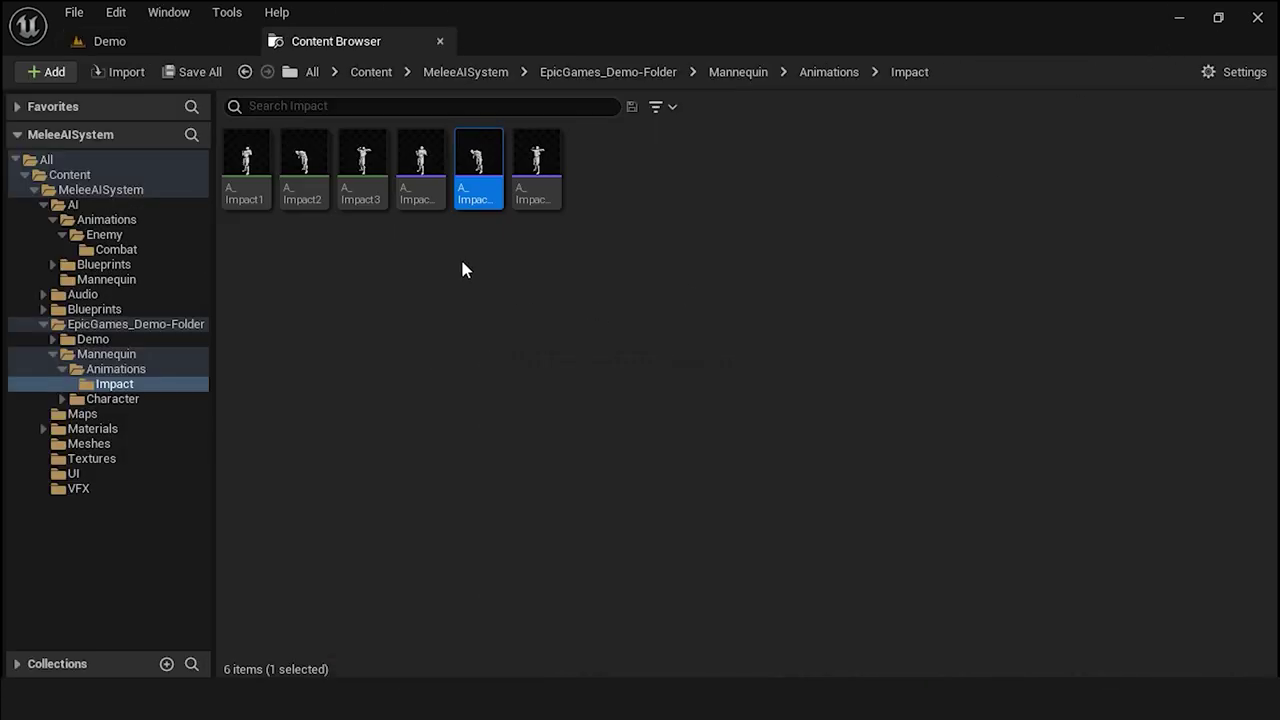
{"action": "double_click", "coordinate": [478, 165]}
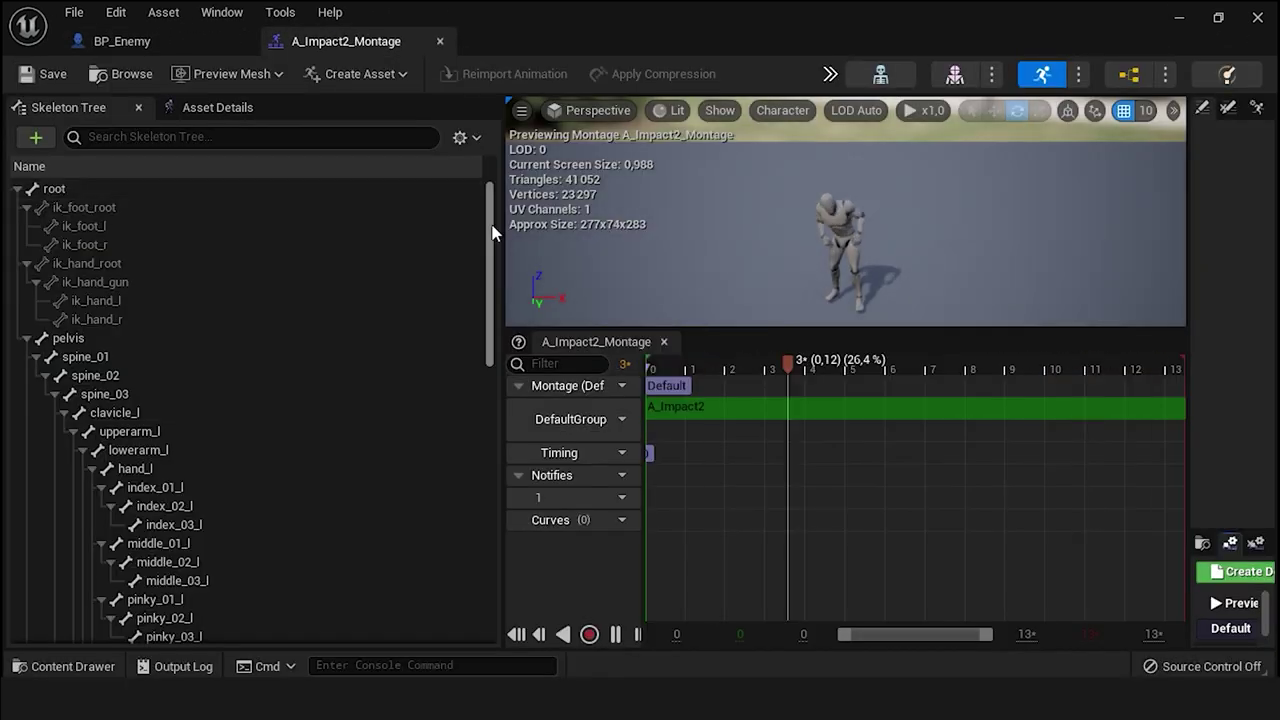
{"action": "left_click", "coordinate": [440, 41]}
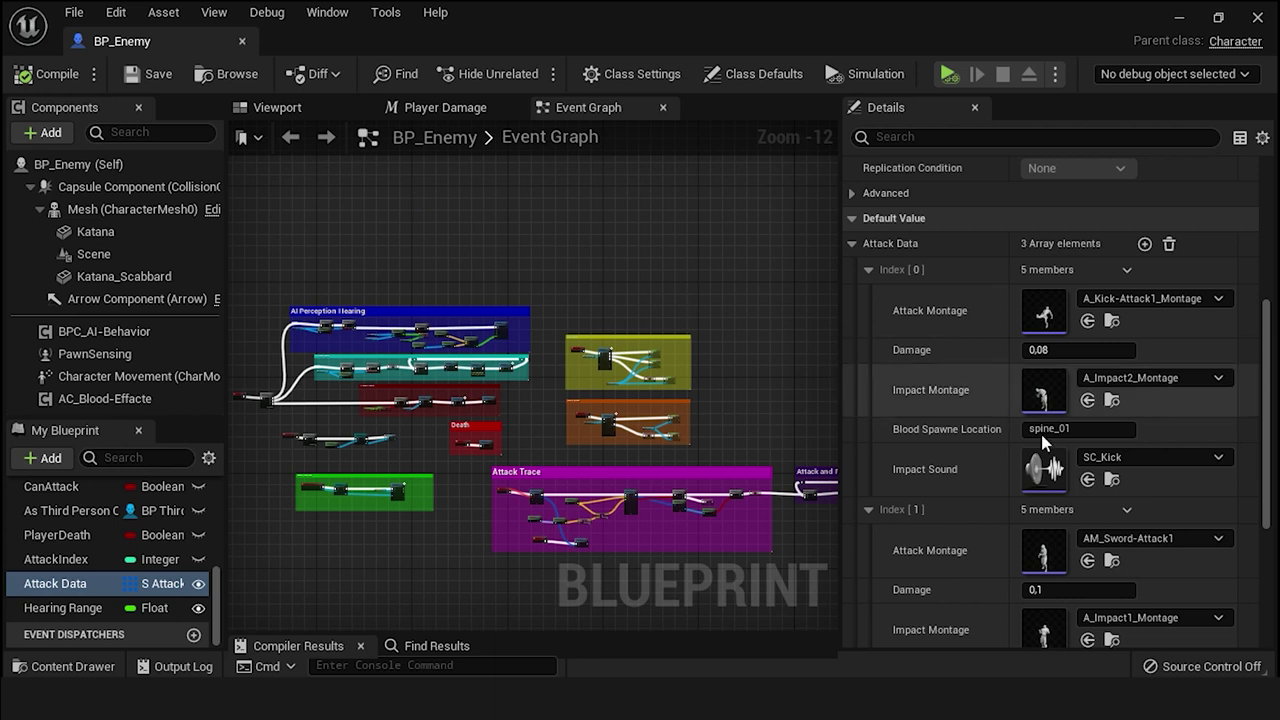
{"action": "left_click", "coordinate": [1113, 482]}
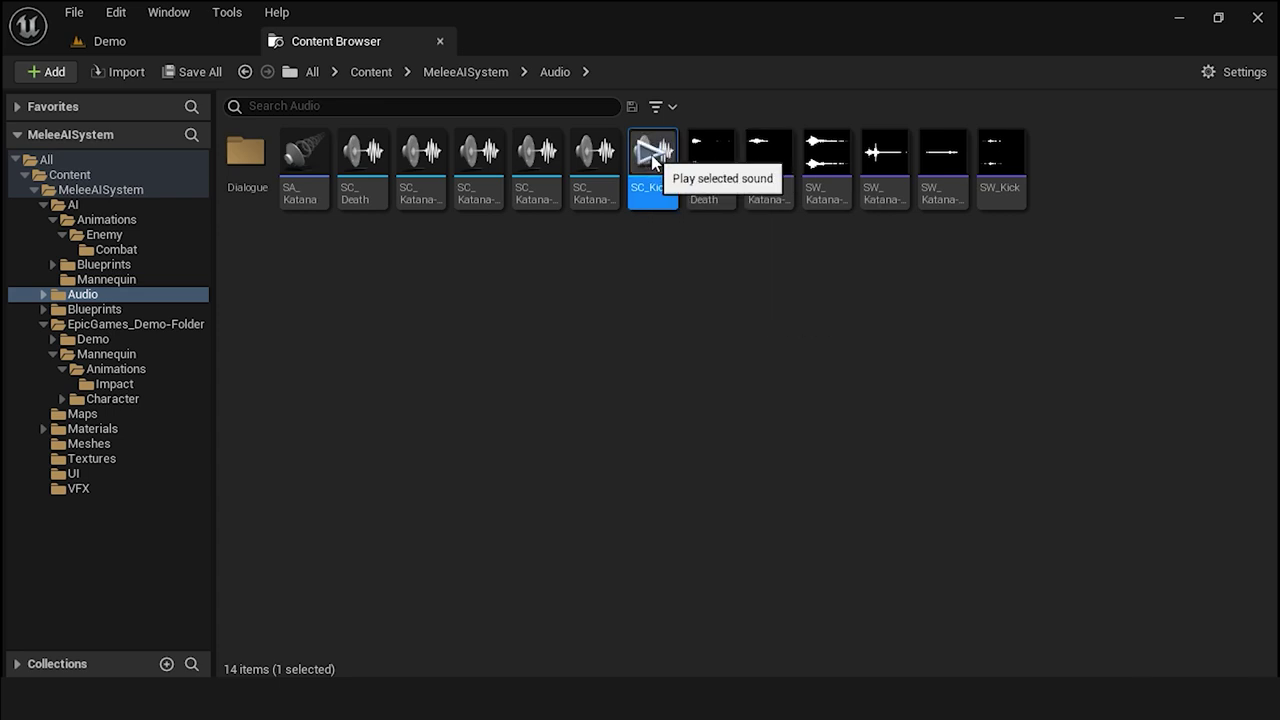
{"action": "left_click", "coordinate": [1034, 651]}
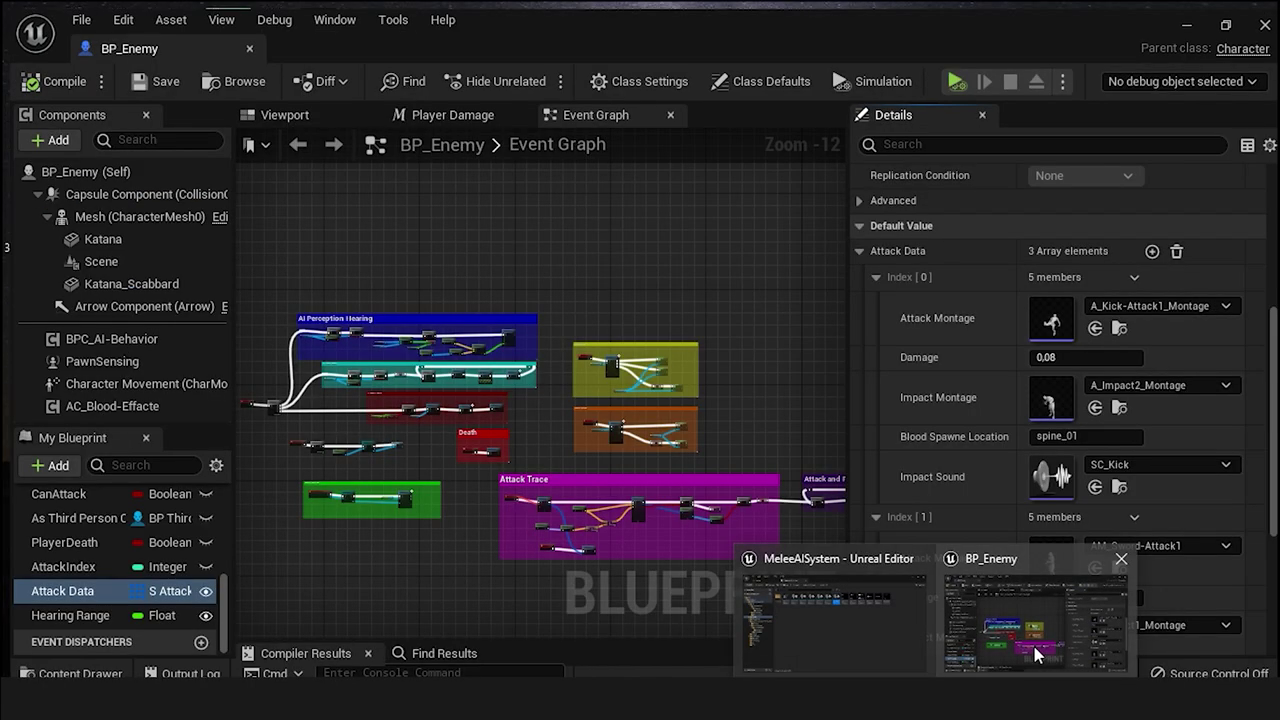
- Preview AM_Sword-Attack1, A_Impact1_Montage and the katana impact sound
{"action": "scroll", "coordinate": [1017, 413], "scroll_direction": "down", "scroll_amount": 2}
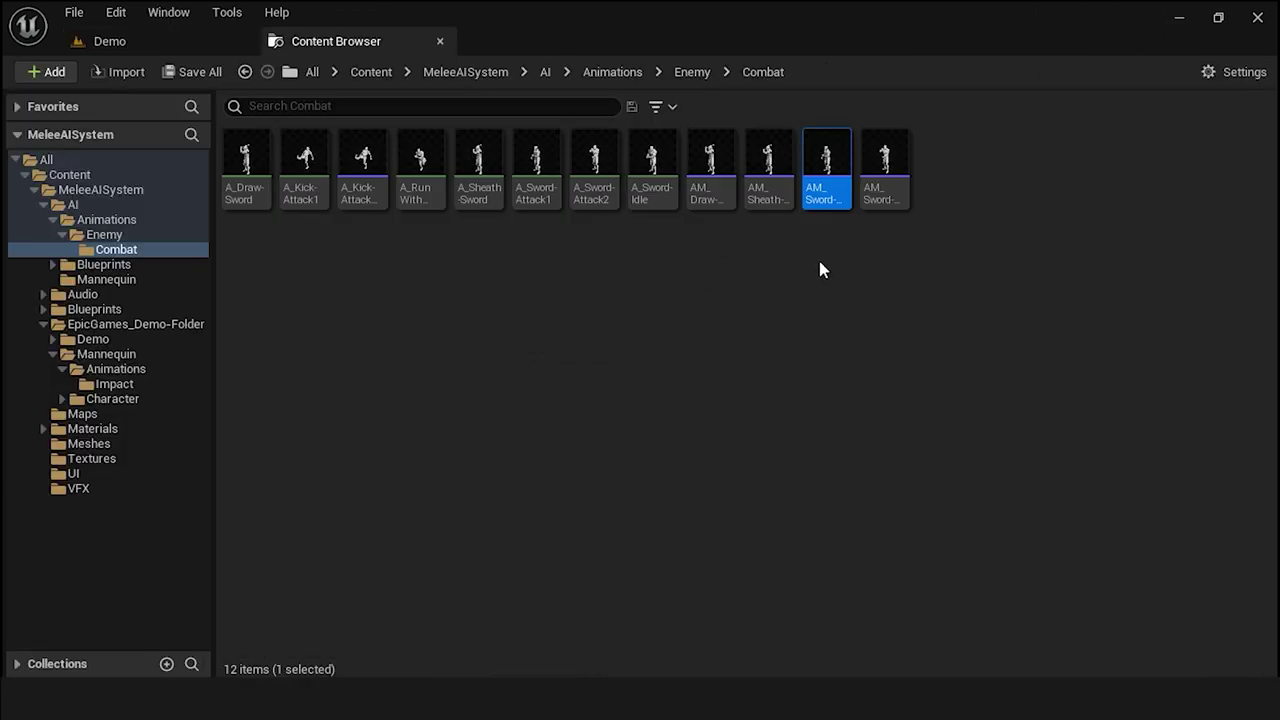
{"action": "double_click", "coordinate": [822, 155]}
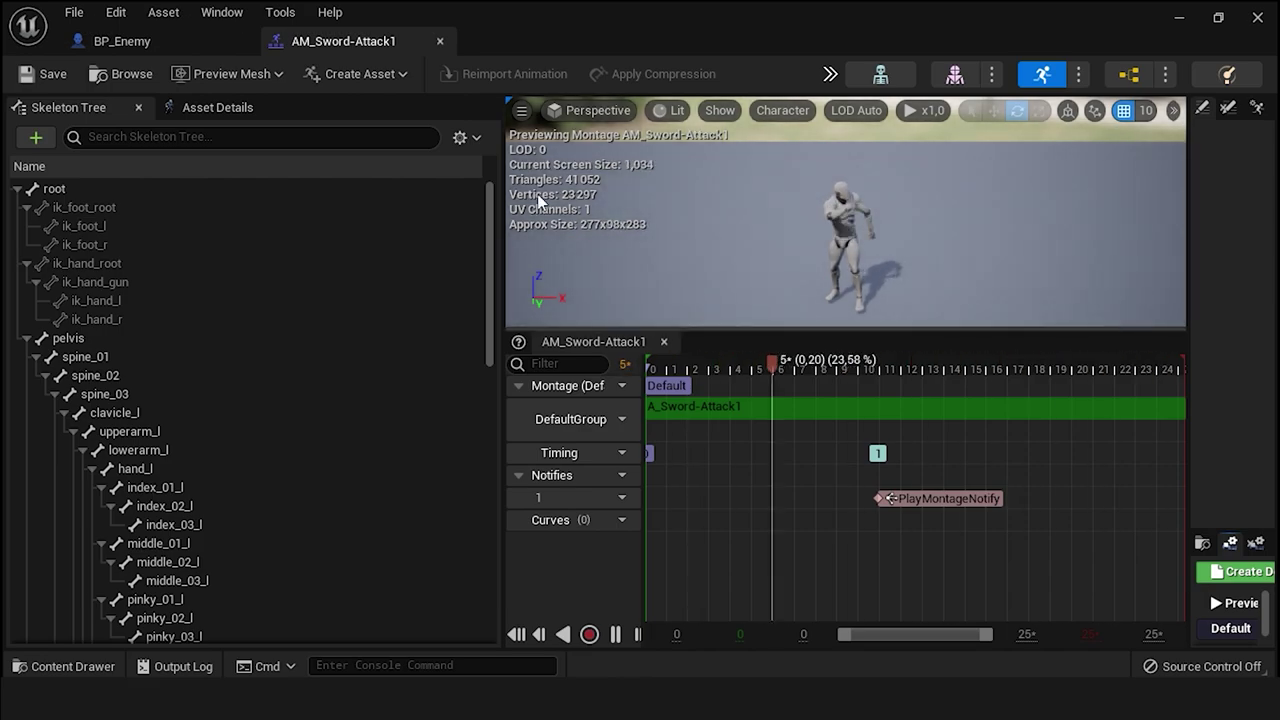
{"action": "left_click", "coordinate": [440, 43]}
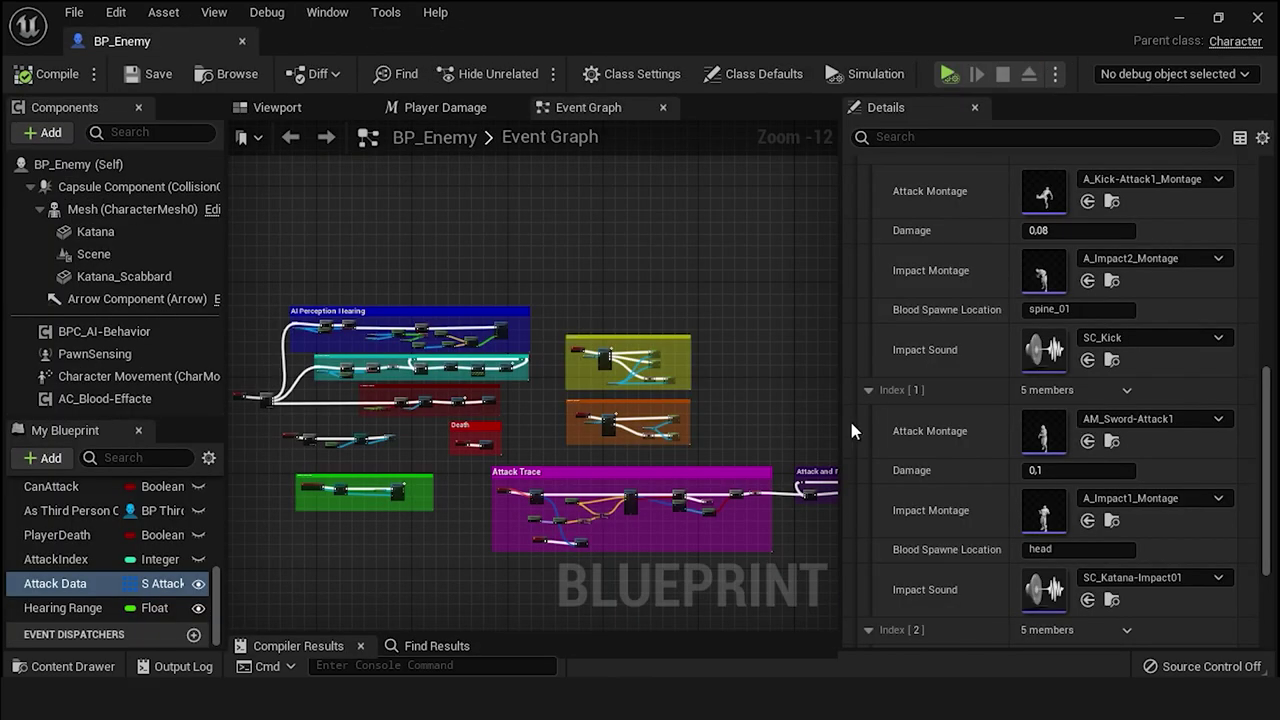
{"action": "left_click", "coordinate": [1112, 521]}
{"action": "double_click", "coordinate": [435, 167]}
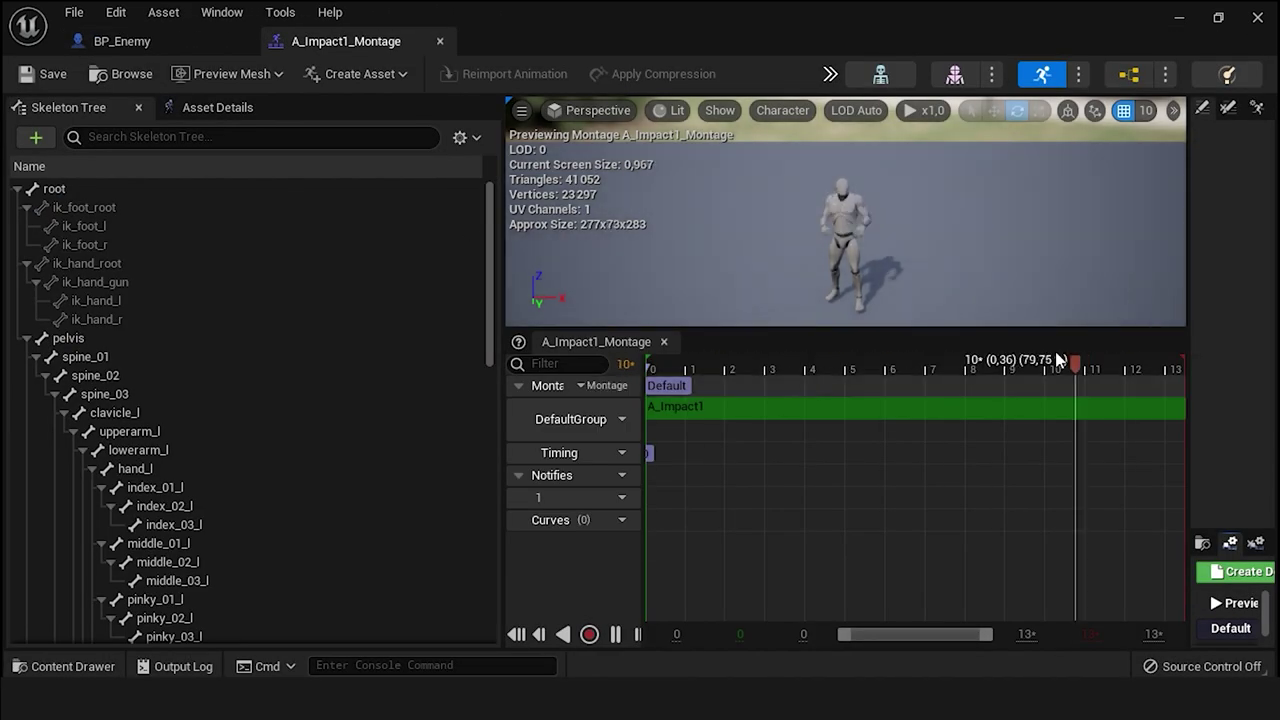
{"action": "left_click", "coordinate": [440, 41]}
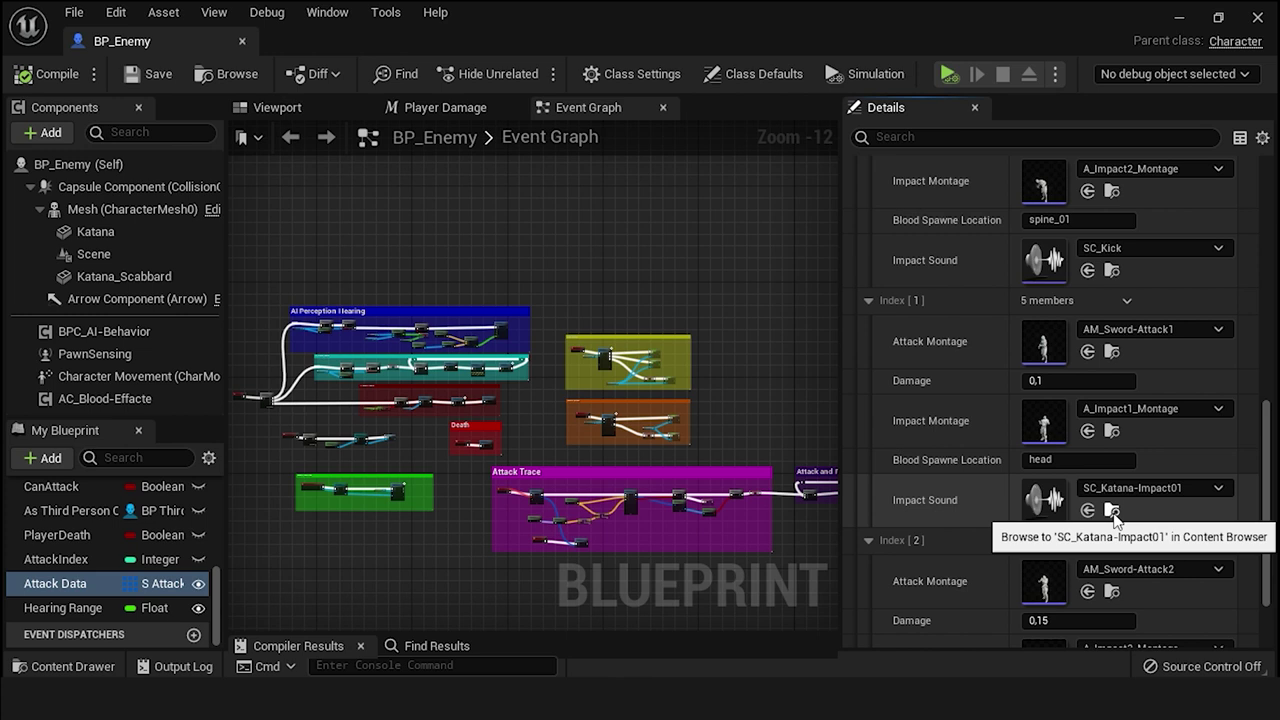
{"action": "left_click", "coordinate": [1180, 17]}
{"action": "left_click", "coordinate": [478, 150]}
- Return to the BP_Enemy editor and collapse the second attack entry
{"action": "mouse_move", "coordinate": [920, 663]}
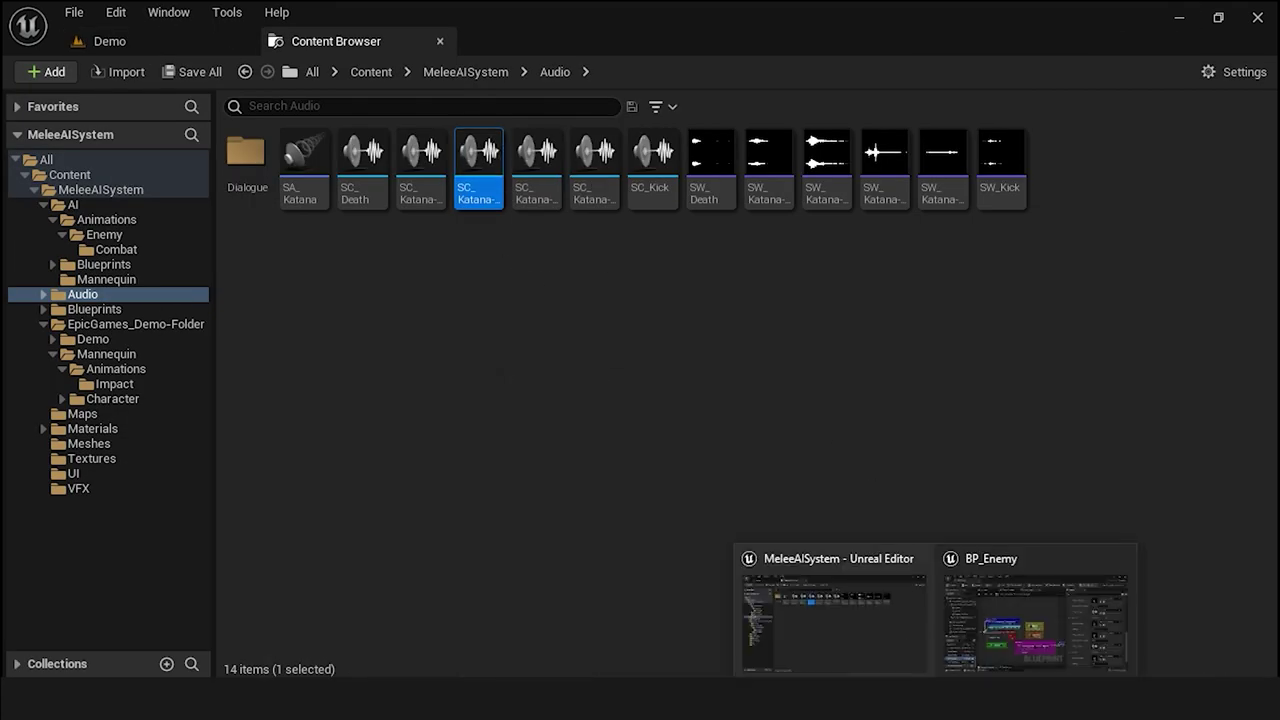
{"action": "left_click", "coordinate": [990, 647]}
{"action": "scroll", "coordinate": [1130, 473], "scroll_direction": "up", "scroll_amount": 2}
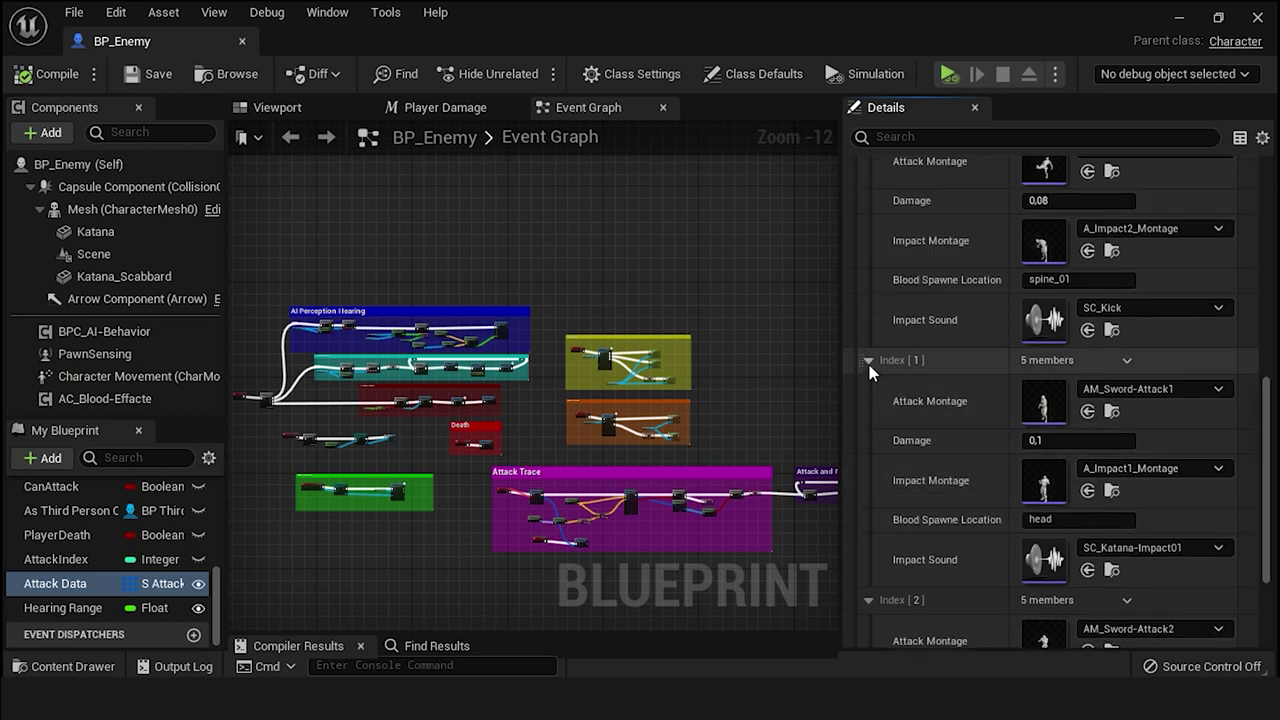
{"action": "scroll", "coordinate": [872, 367], "scroll_direction": "up", "scroll_amount": 2}
{"action": "left_click", "coordinate": [869, 420]}
- Collapse the third attack entry in the Attack Data details
{"action": "left_click", "coordinate": [868, 447]}
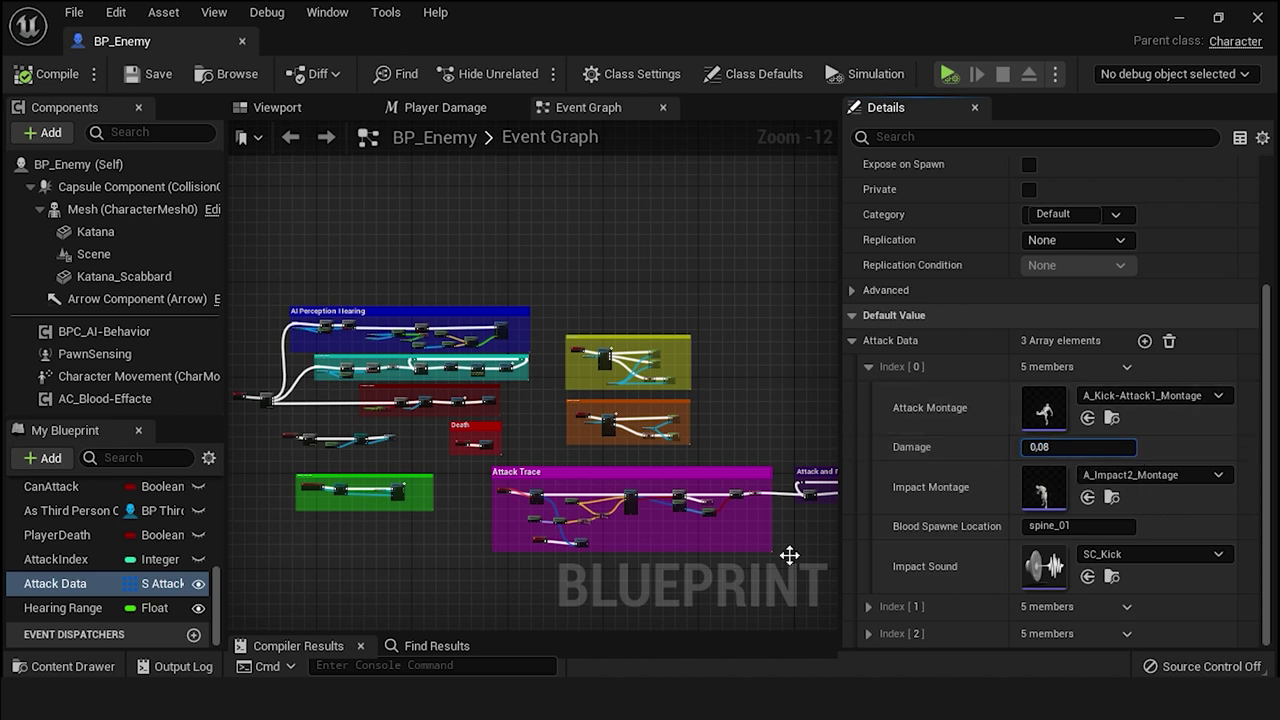
- Close the BP_Enemy editor and select the placed enemy in the Demo level
{"action": "left_click", "coordinate": [243, 45]}
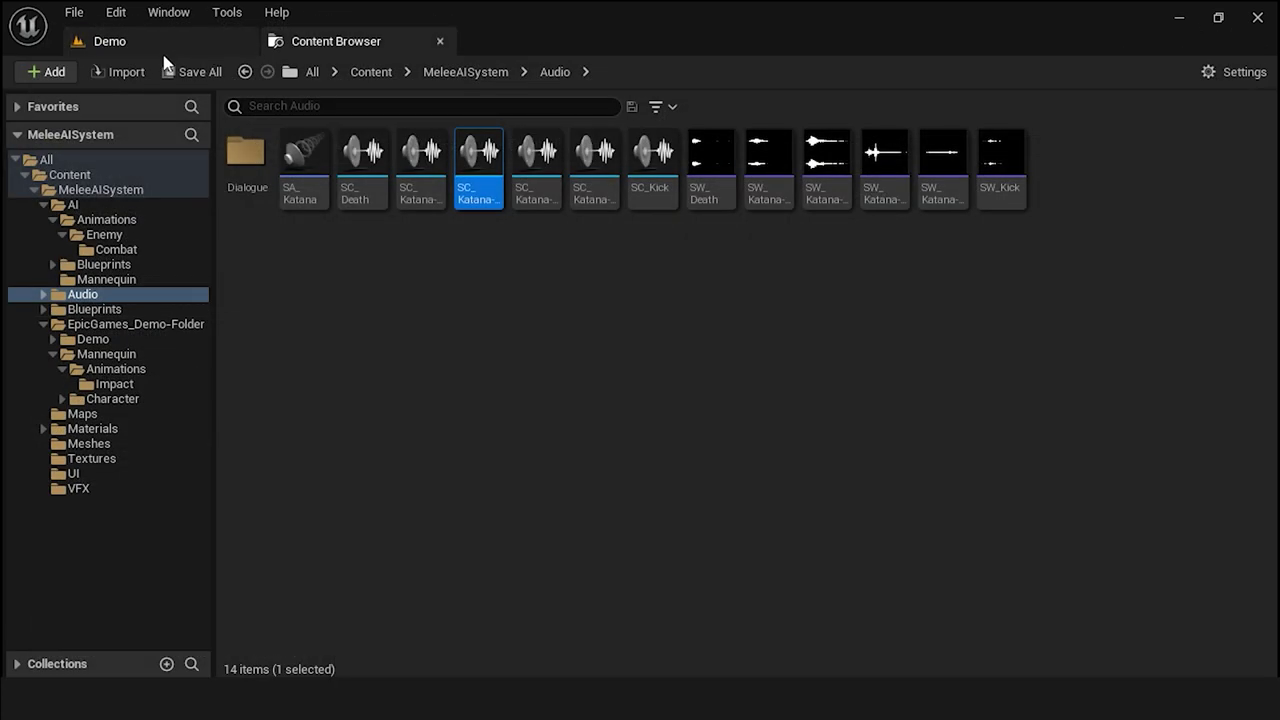
{"action": "left_click", "coordinate": [102, 55]}
{"action": "left_click", "coordinate": [243, 395]}
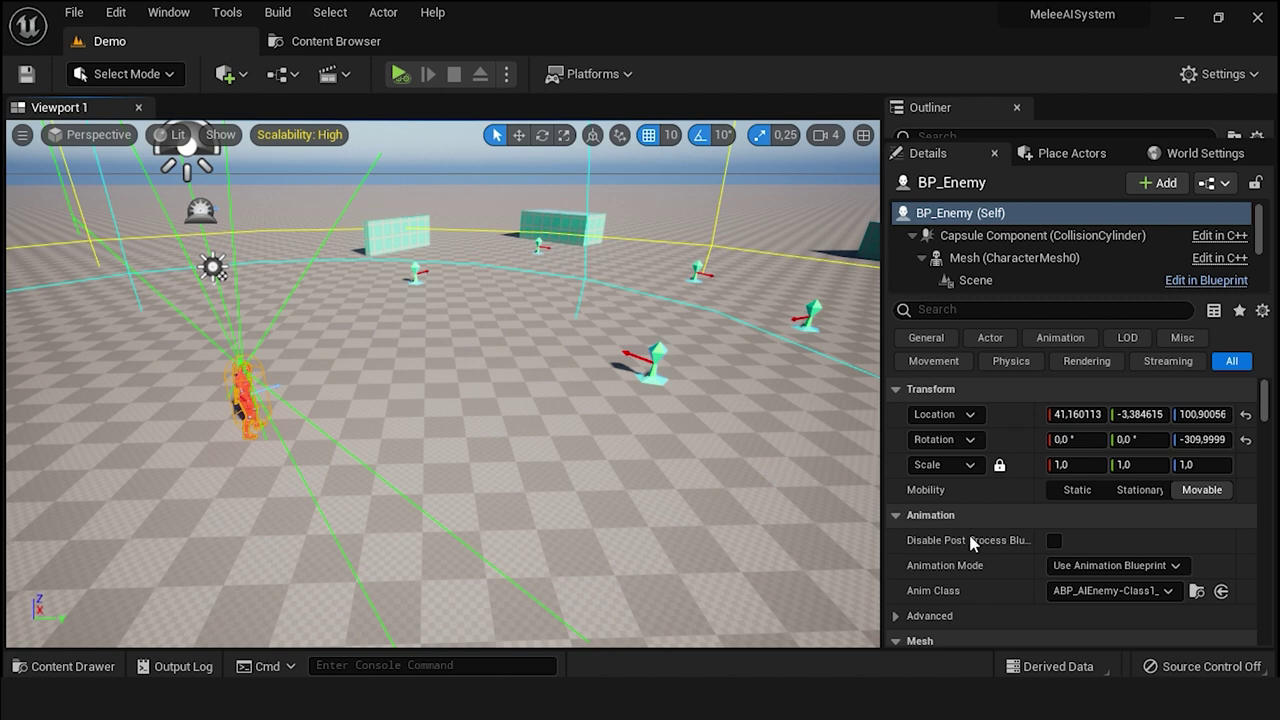
{"action": "scroll", "coordinate": [1017, 553], "scroll_direction": "down", "scroll_amount": 4}
{"action": "left_click", "coordinate": [896, 467]}
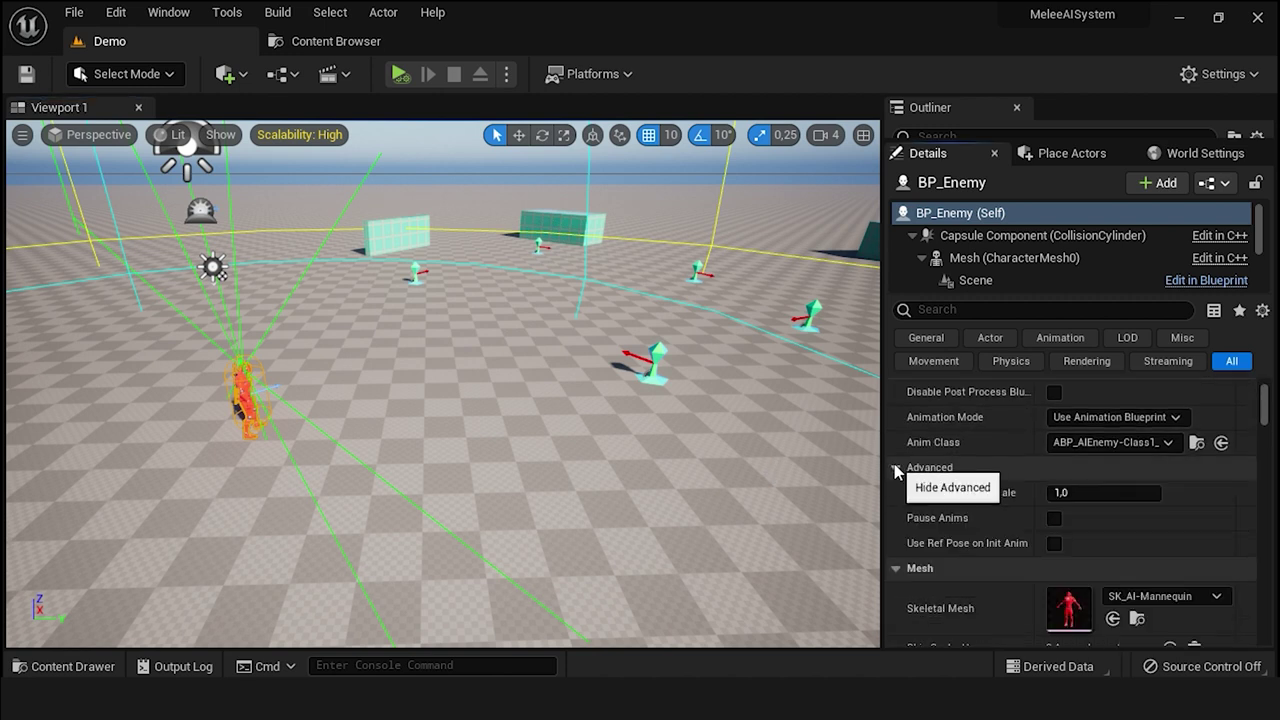
{"action": "left_click", "coordinate": [896, 467]}
- Expand the enemy's Attack Data entries and set the first attack's Damage to 1.0
{"action": "scroll", "coordinate": [910, 510], "scroll_direction": "down", "scroll_amount": 2}
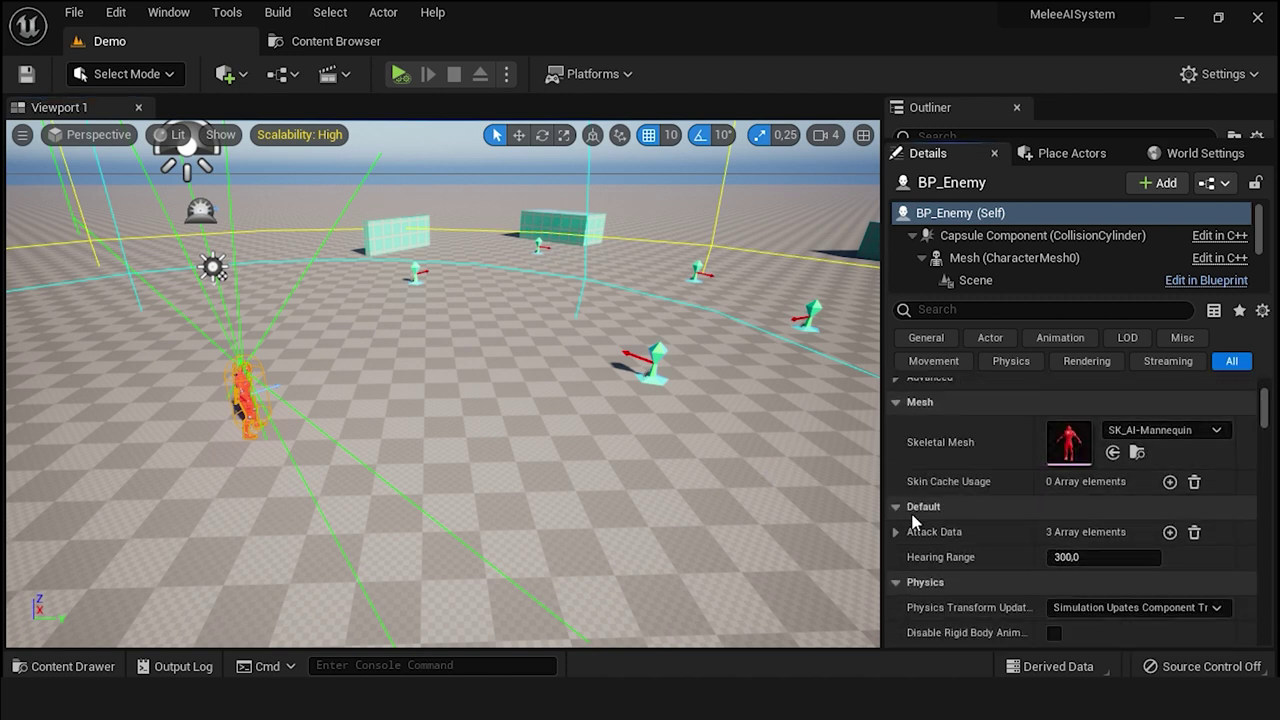
{"action": "scroll", "coordinate": [908, 525], "scroll_direction": "down", "scroll_amount": 1}
{"action": "left_click", "coordinate": [896, 502]}
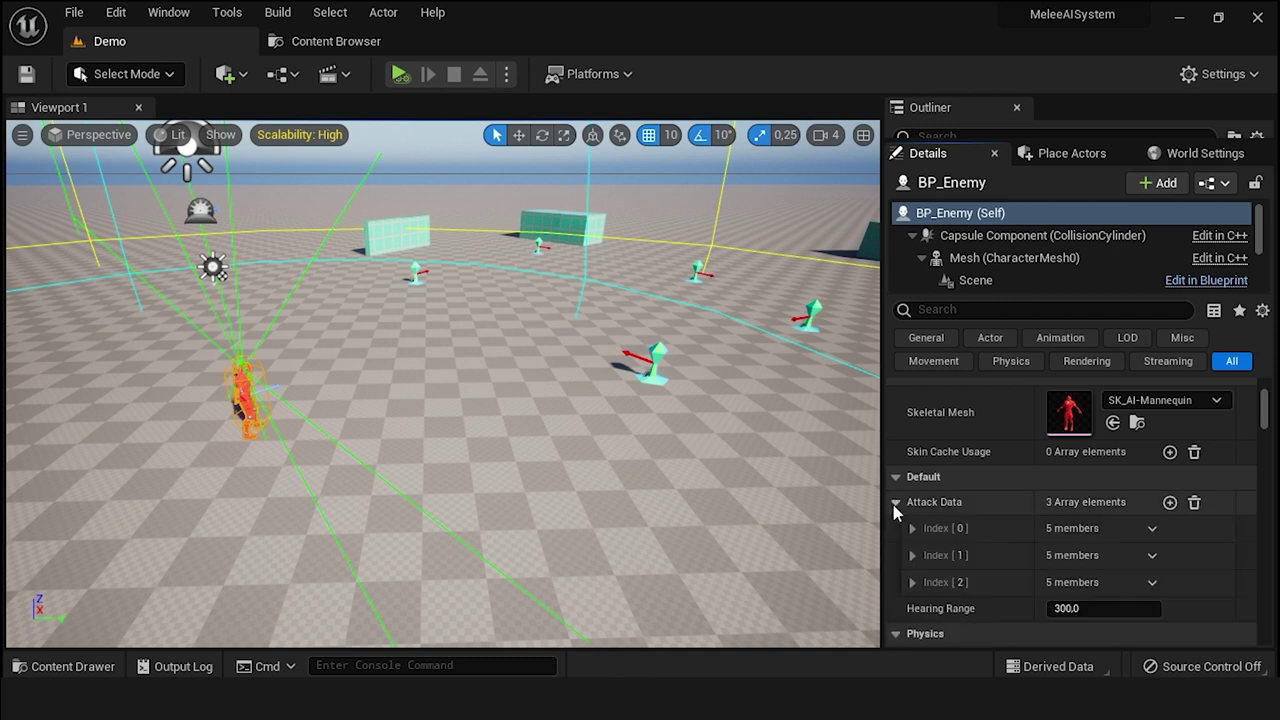
{"action": "scroll", "coordinate": [900, 515], "scroll_direction": "down", "scroll_amount": 3}
{"action": "left_click", "coordinate": [911, 439]}
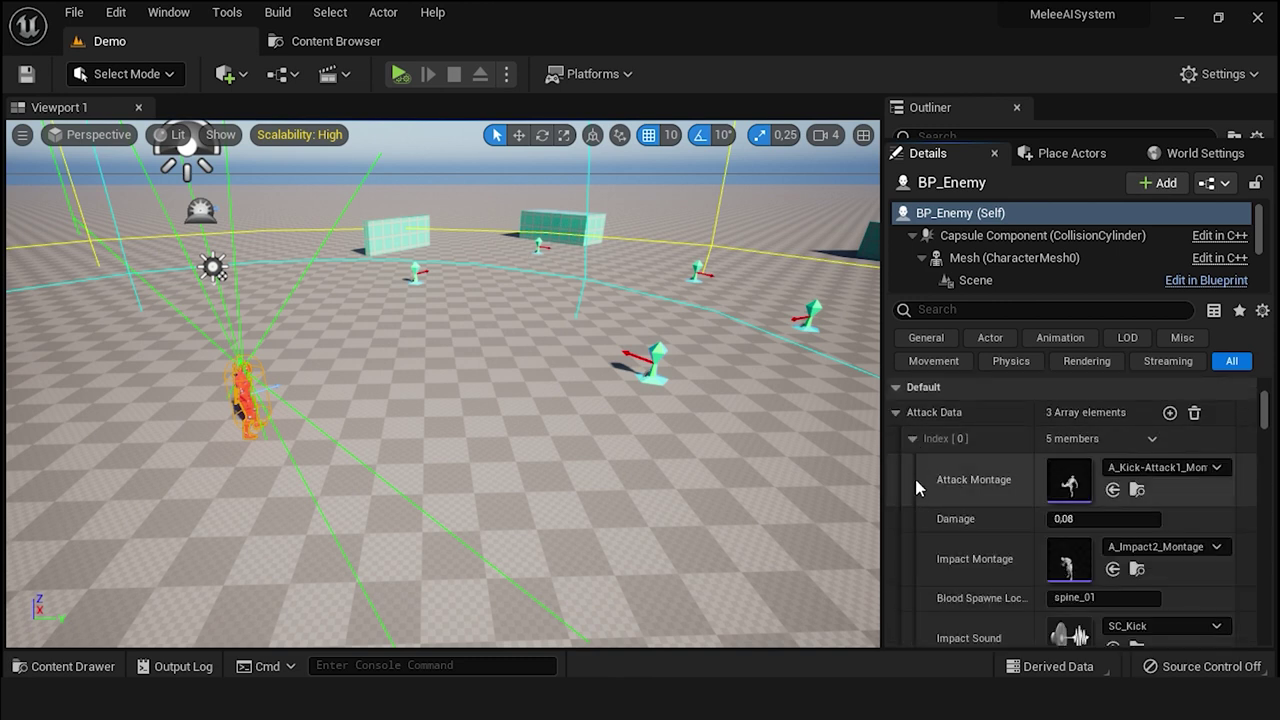
{"action": "scroll", "coordinate": [918, 523], "scroll_direction": "down", "scroll_amount": 3}
{"action": "left_click", "coordinate": [912, 589]}
{"action": "scroll", "coordinate": [911, 612], "scroll_direction": "down", "scroll_amount": 1}
{"action": "scroll", "coordinate": [911, 612], "scroll_direction": "up", "scroll_amount": 1}
{"action": "scroll", "coordinate": [920, 560], "scroll_direction": "up", "scroll_amount": 1}
{"action": "left_click", "coordinate": [1076, 491]}
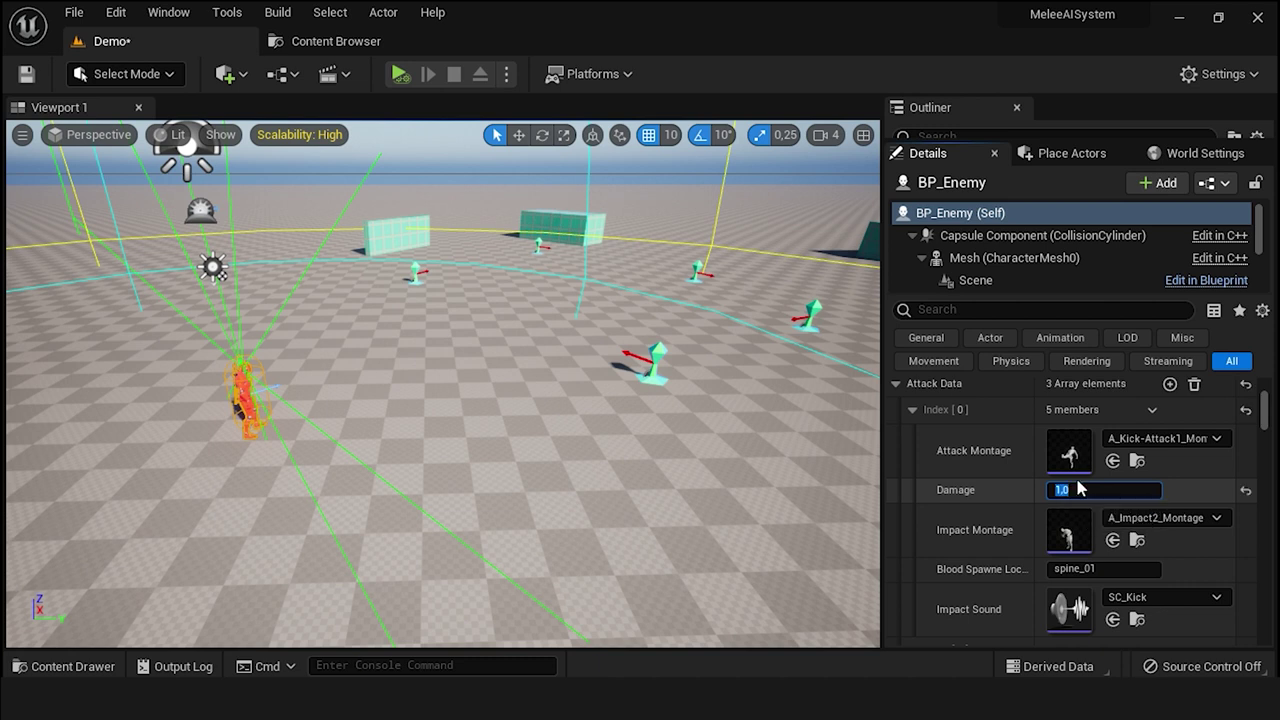
{"action": "left_click", "coordinate": [24, 72]}
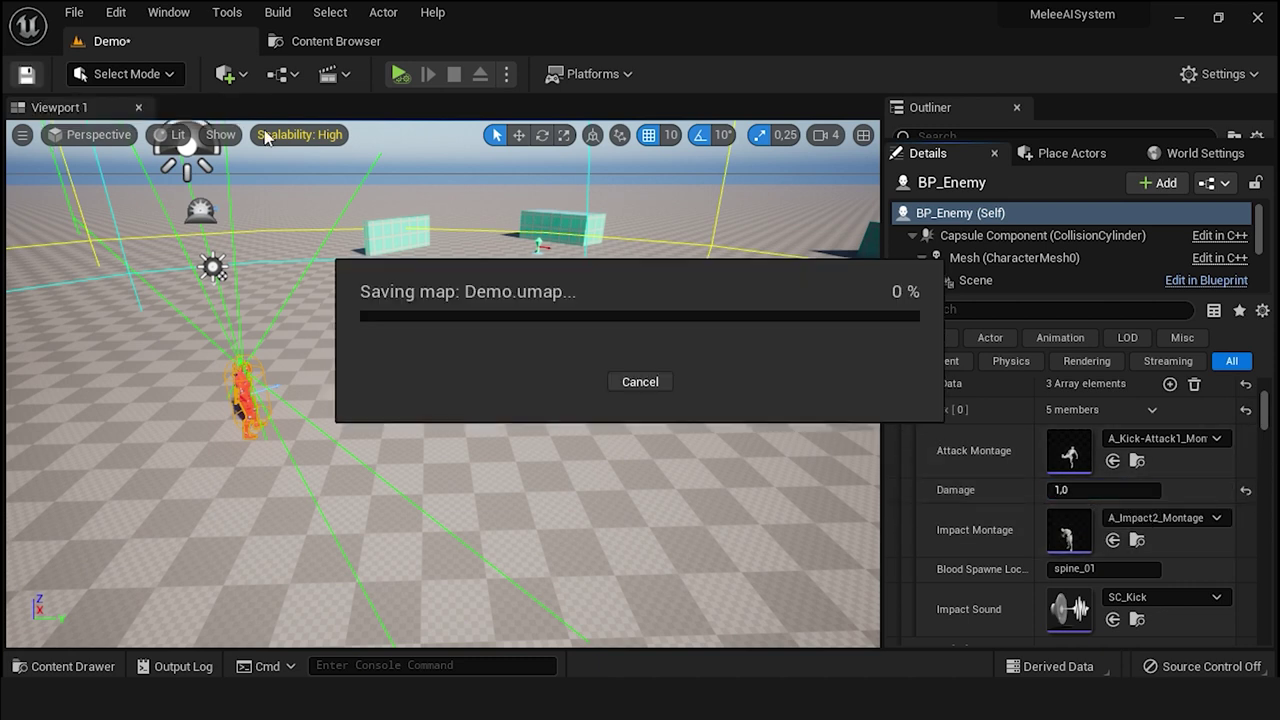
{"action": "left_click", "coordinate": [509, 75]}
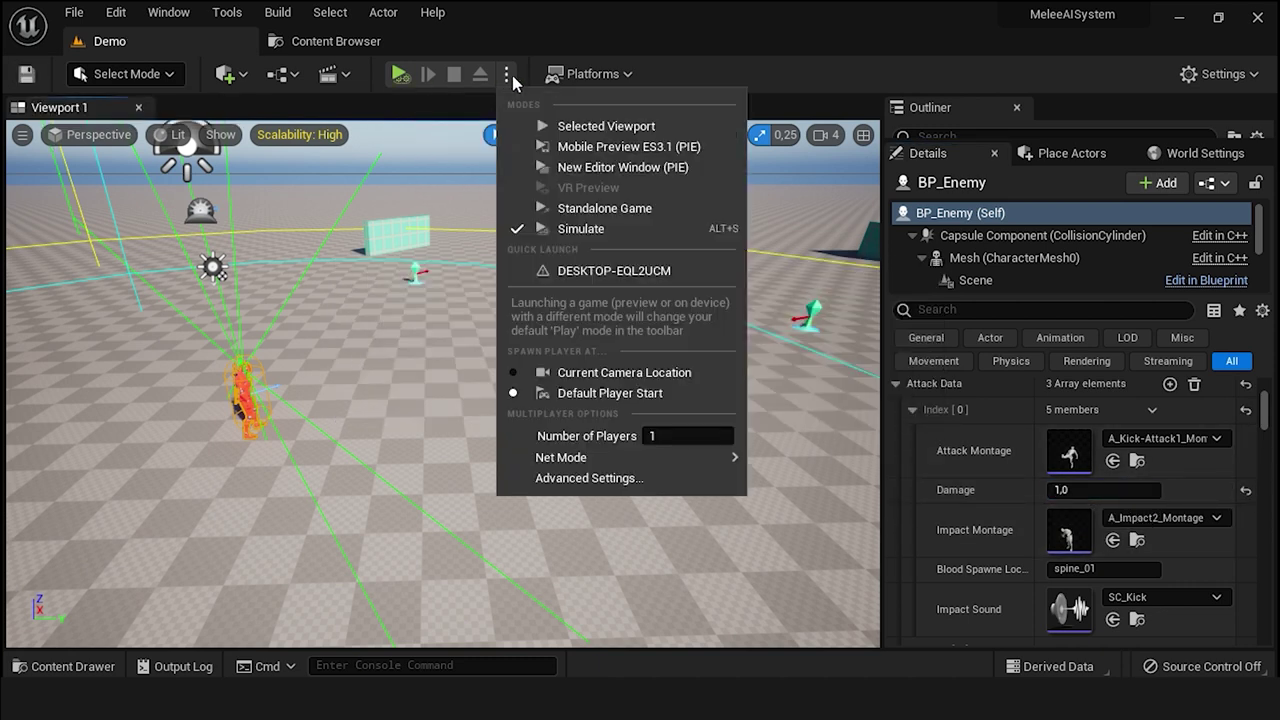
{"action": "left_click", "coordinate": [562, 168]}
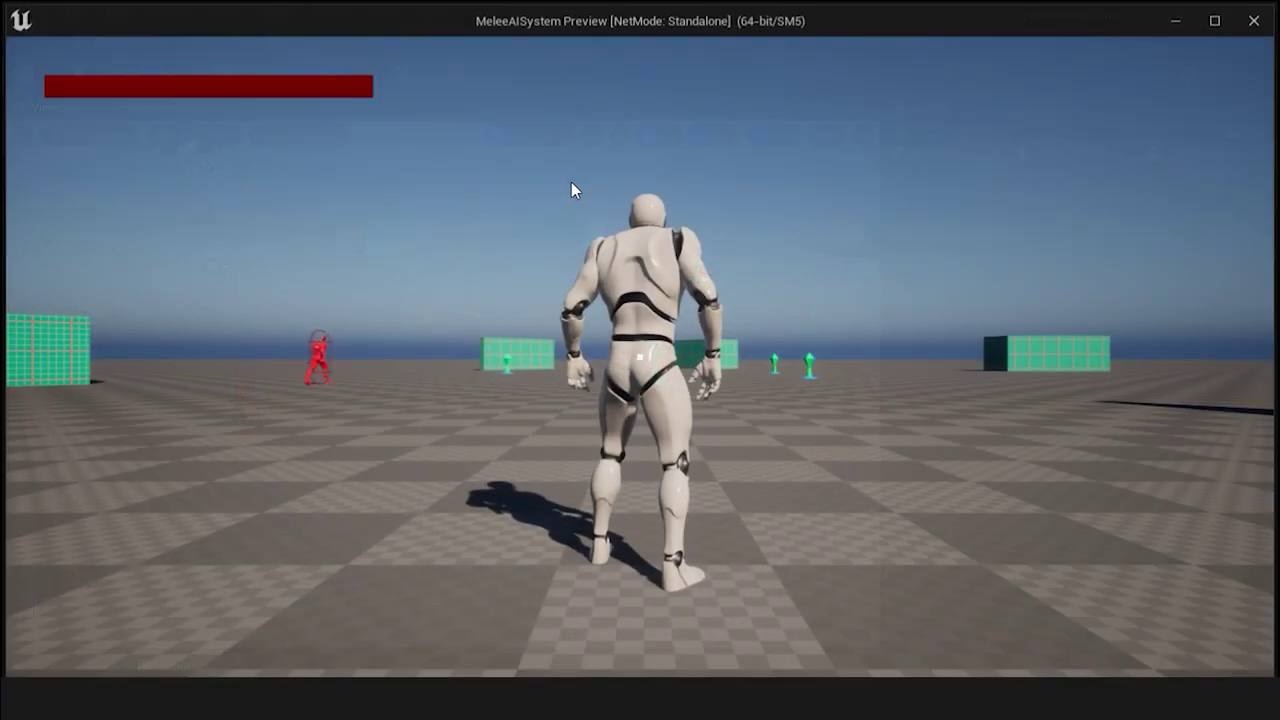
{"action": "left_click", "coordinate": [571, 190]}
{"action": "key", "text": "w"}
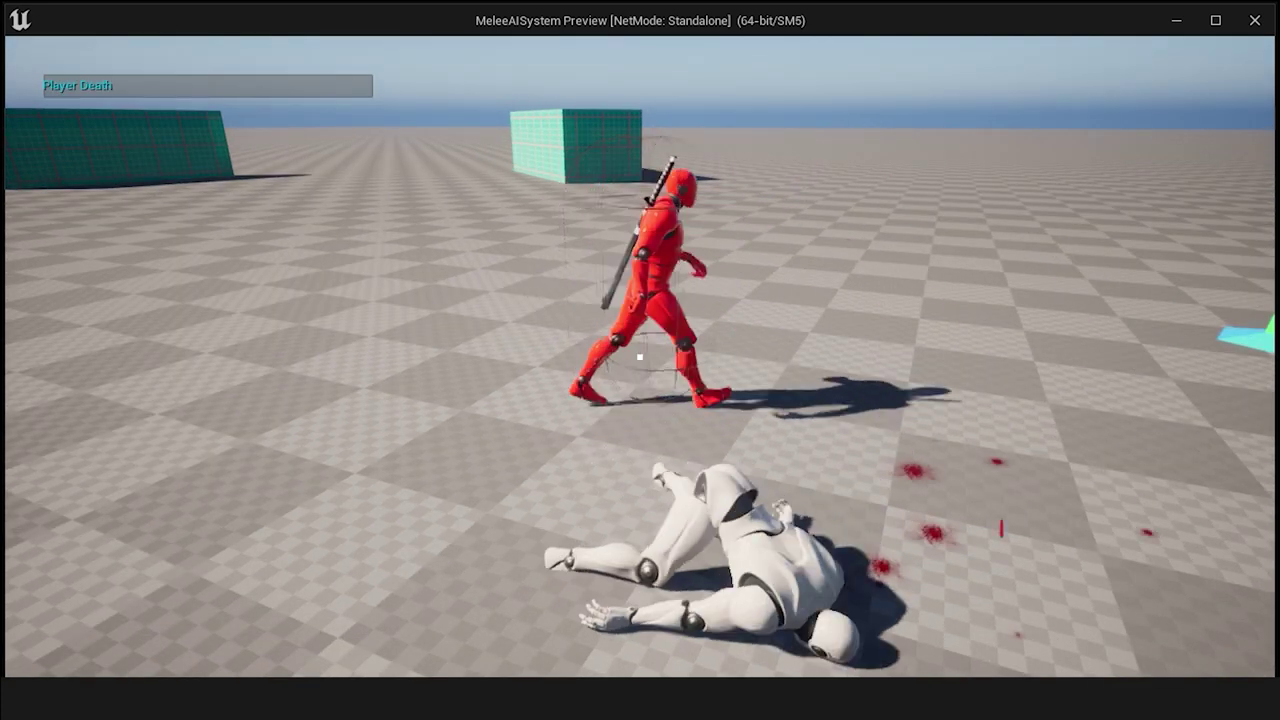
{"action": "key", "text": "Escape"}
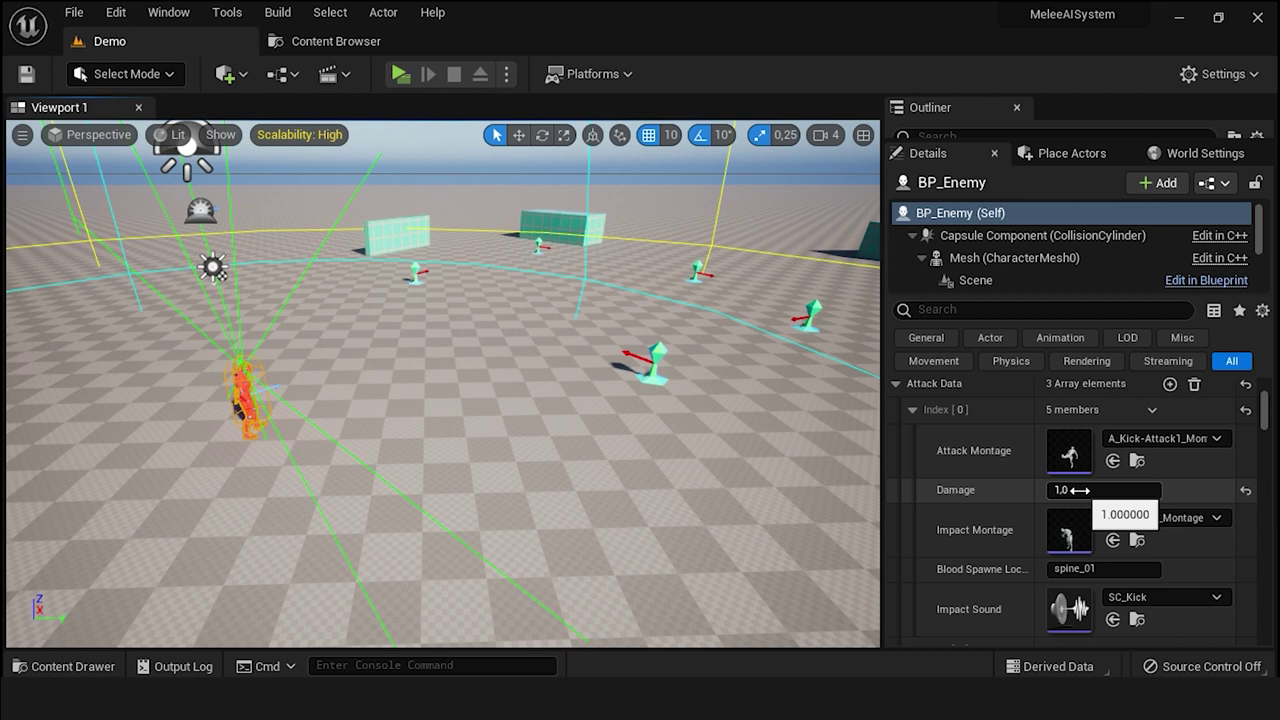
- Set the first attack's Damage to 0.5
{"action": "scroll", "coordinate": [1080, 490], "scroll_direction": "down", "scroll_amount": 1}
{"action": "scroll", "coordinate": [1080, 495], "scroll_direction": "down", "scroll_amount": 1}
{"action": "scroll", "coordinate": [1080, 500], "scroll_direction": "up", "scroll_amount": 1}
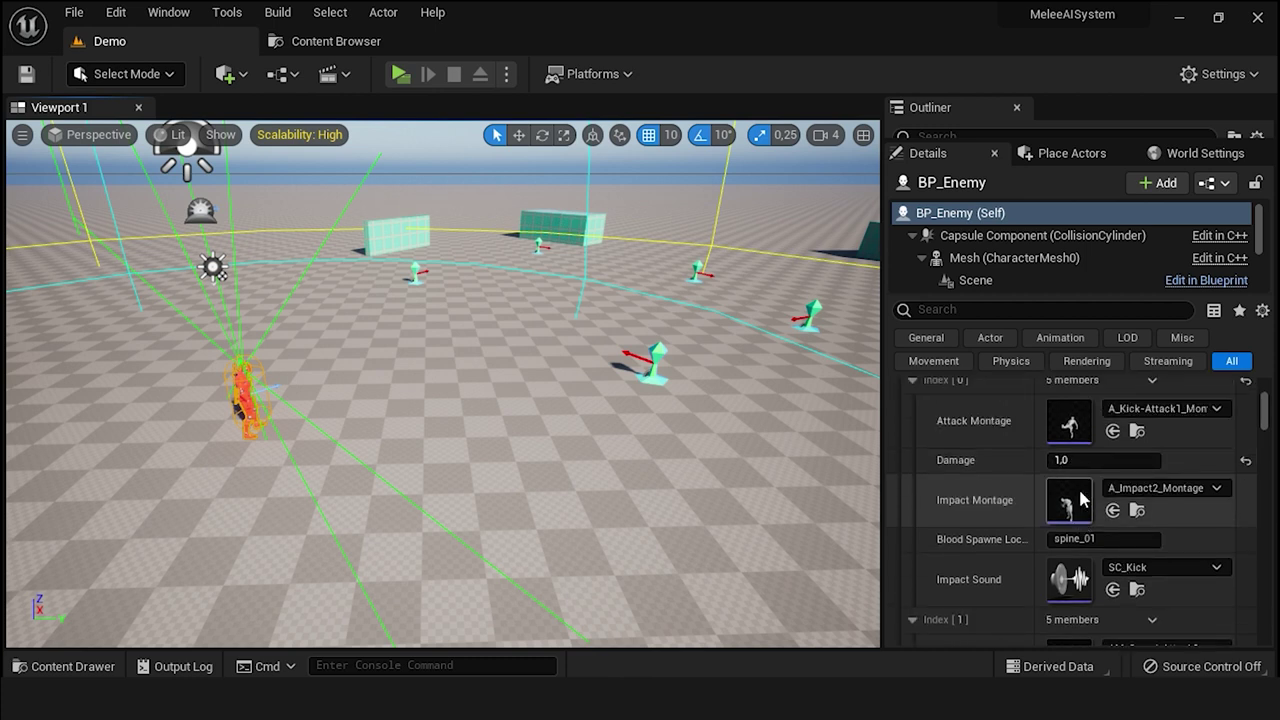
{"action": "left_click", "coordinate": [1066, 459]}
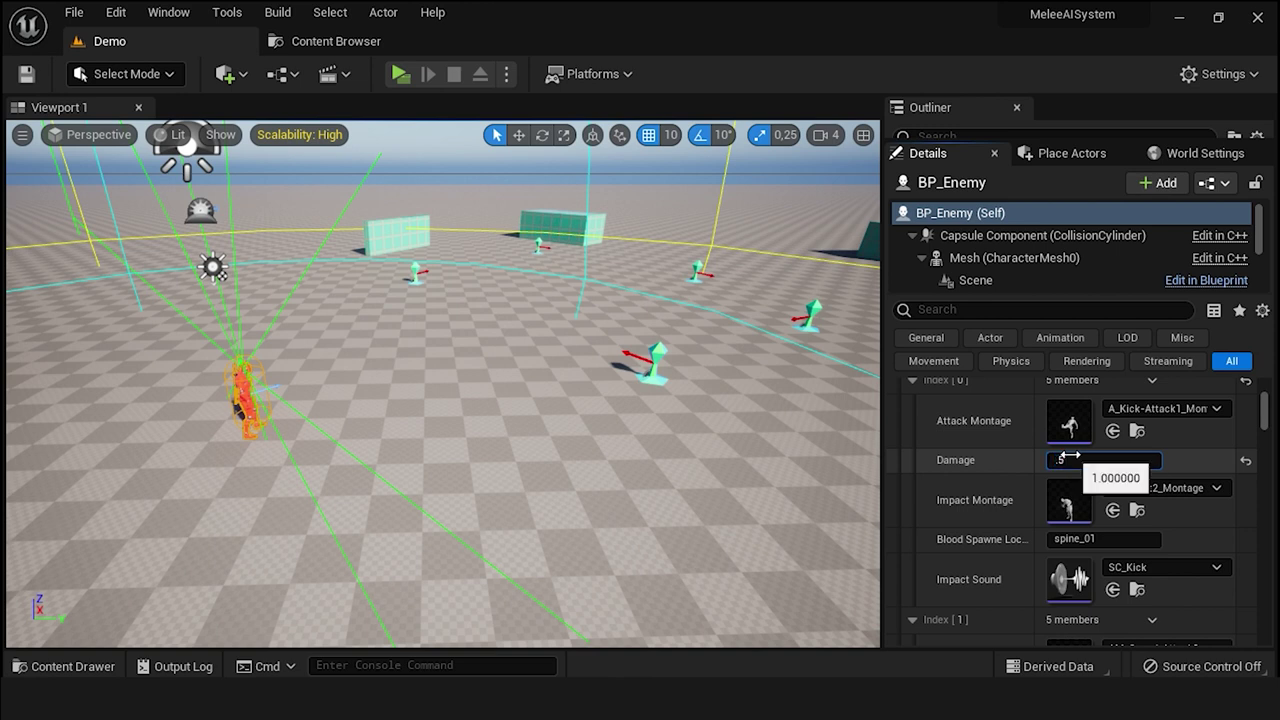
{"action": "key", "text": "Return"}
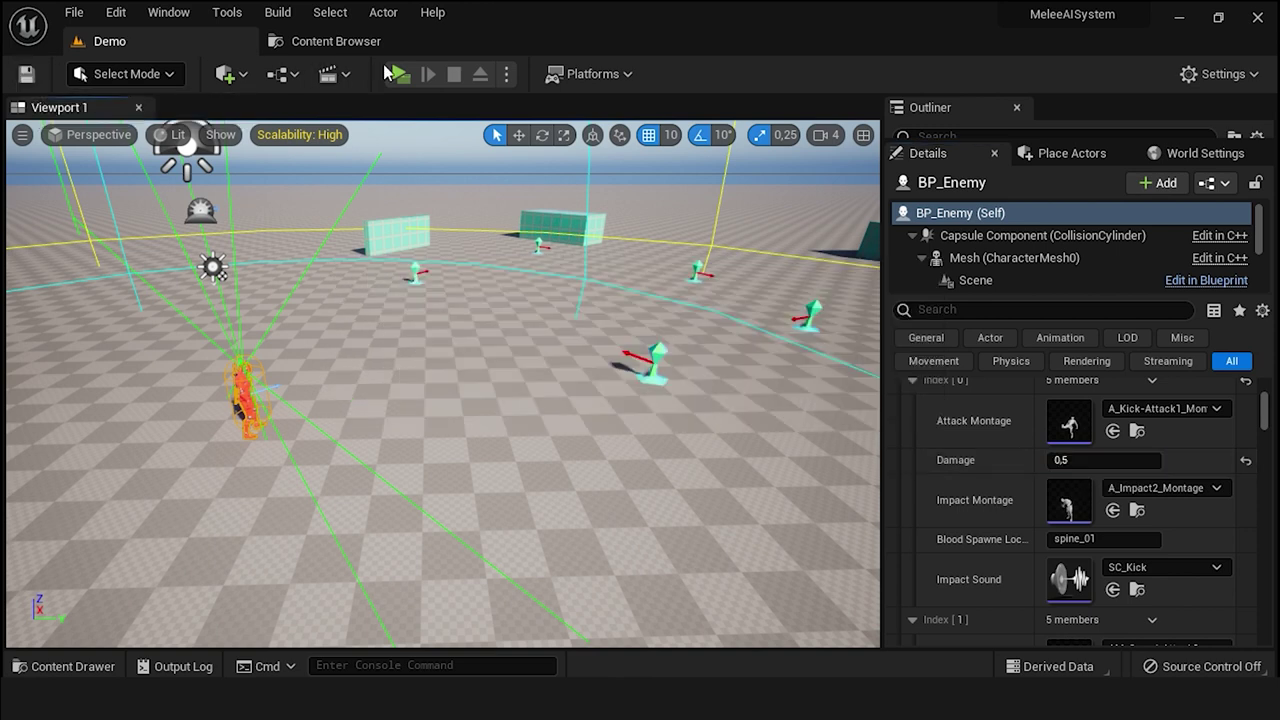
- Play-test the level, walking the player toward the enemy, then end the session
{"action": "left_click", "coordinate": [400, 74]}
{"action": "key", "text": "w"}
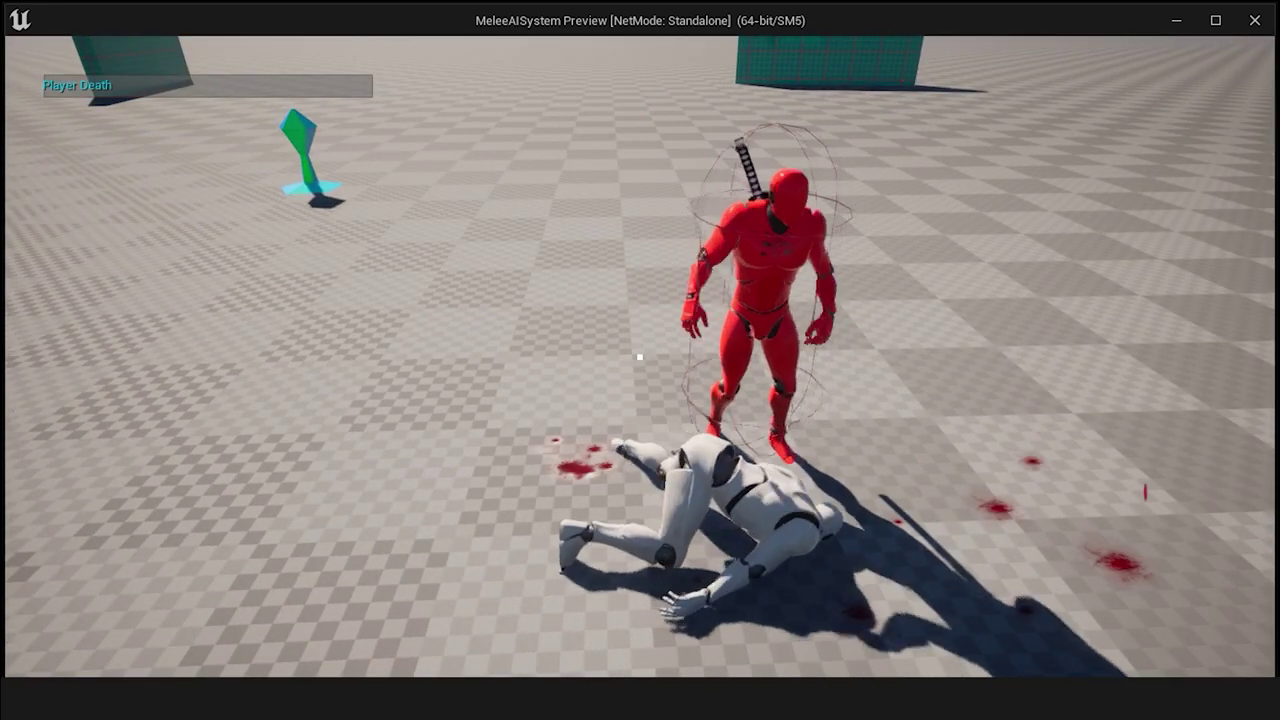
{"action": "key", "text": "Escape"}
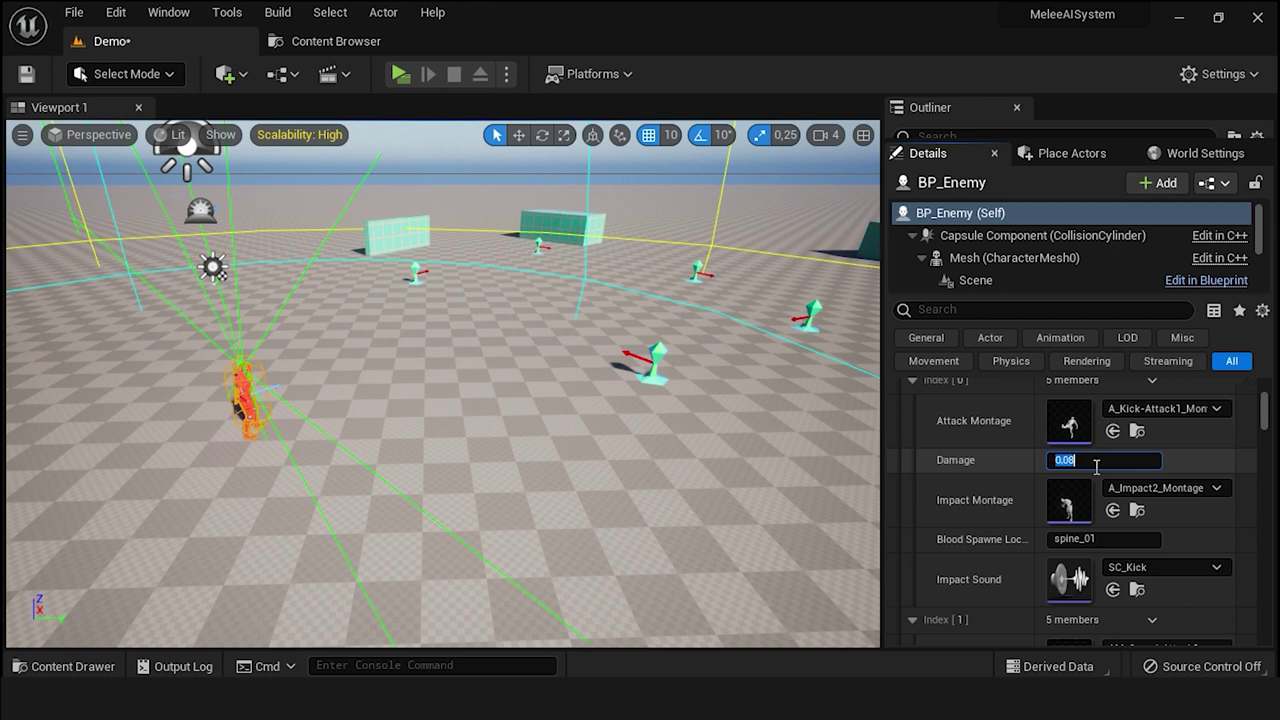
- Expand the third attack entry and set its Damage to 0.5
{"action": "scroll", "coordinate": [1096, 466], "scroll_direction": "down", "scroll_amount": 3}
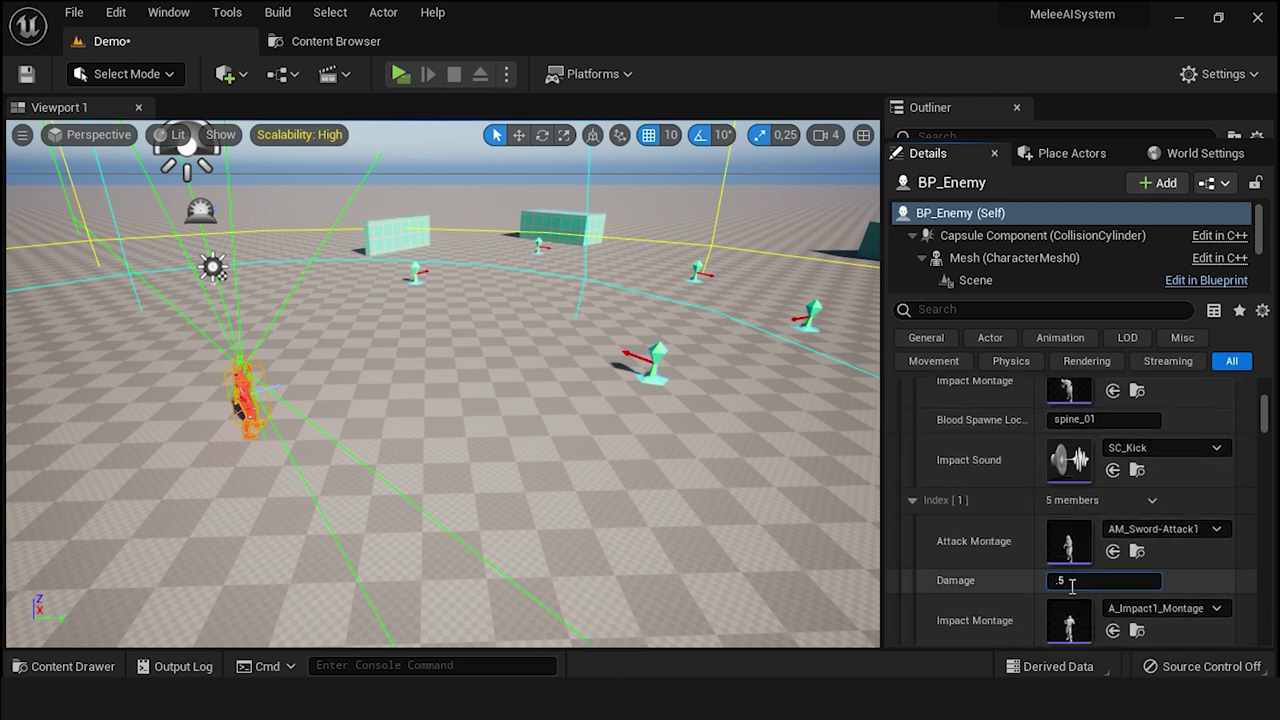
{"action": "scroll", "coordinate": [1071, 585], "scroll_direction": "down", "scroll_amount": 3}
{"action": "scroll", "coordinate": [1005, 586], "scroll_direction": "down", "scroll_amount": 1}
{"action": "scroll", "coordinate": [1005, 586], "scroll_direction": "up", "scroll_amount": 1}
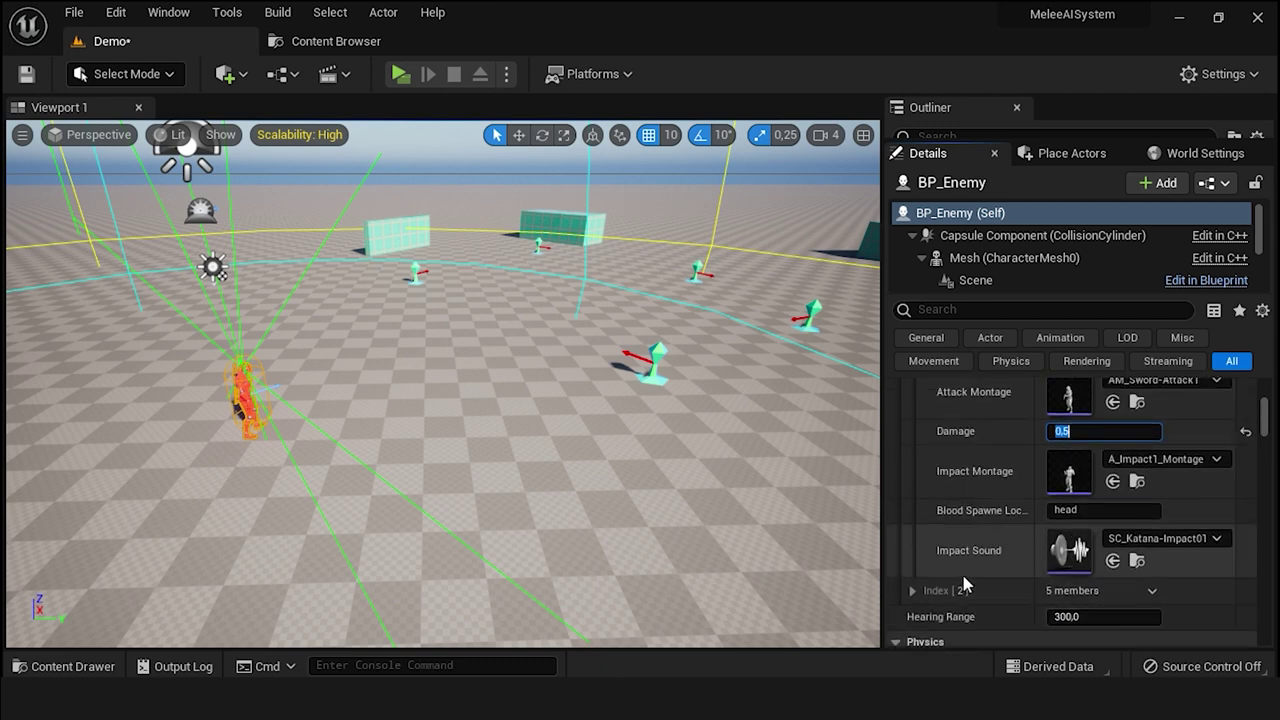
{"action": "scroll", "coordinate": [965, 583], "scroll_direction": "up", "scroll_amount": 2}
{"action": "scroll", "coordinate": [966, 506], "scroll_direction": "up", "scroll_amount": 3}
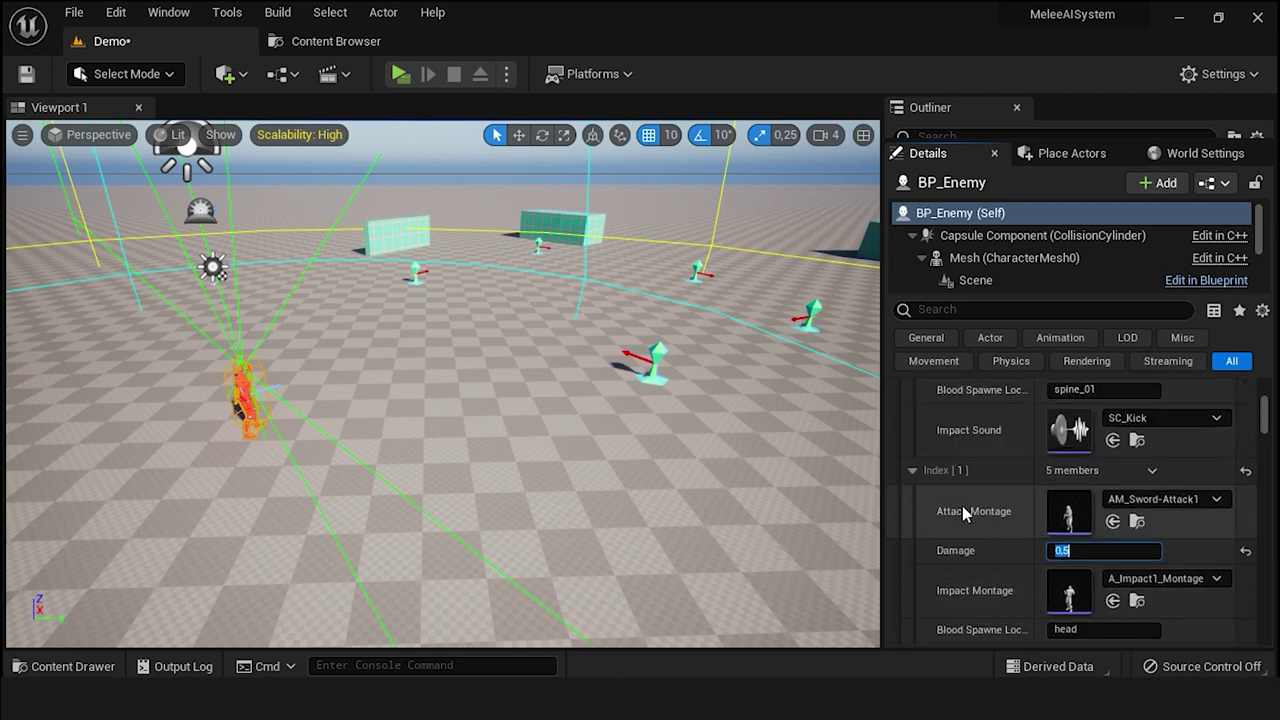
{"action": "scroll", "coordinate": [962, 505], "scroll_direction": "up", "scroll_amount": 4}
{"action": "scroll", "coordinate": [962, 505], "scroll_direction": "down", "scroll_amount": 6}
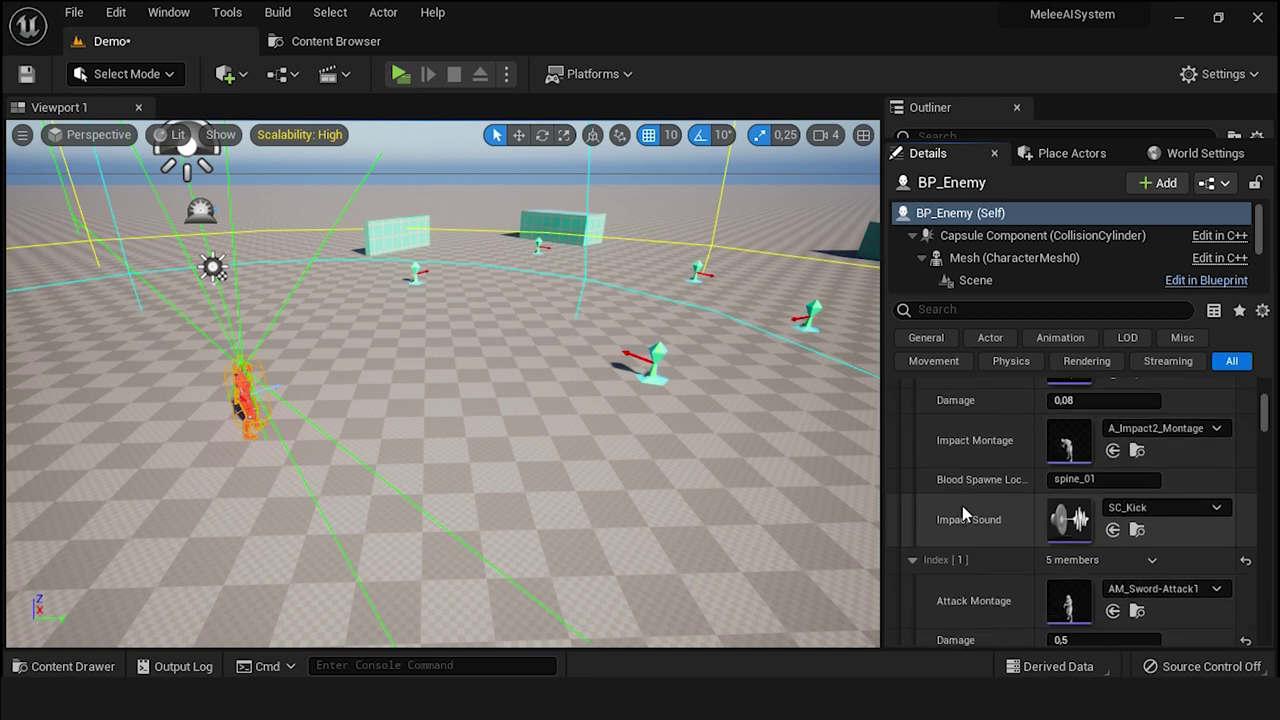
{"action": "scroll", "coordinate": [962, 505], "scroll_direction": "down", "scroll_amount": 2}
{"action": "left_click", "coordinate": [911, 589]}
{"action": "scroll", "coordinate": [957, 578], "scroll_direction": "down", "scroll_amount": 3}
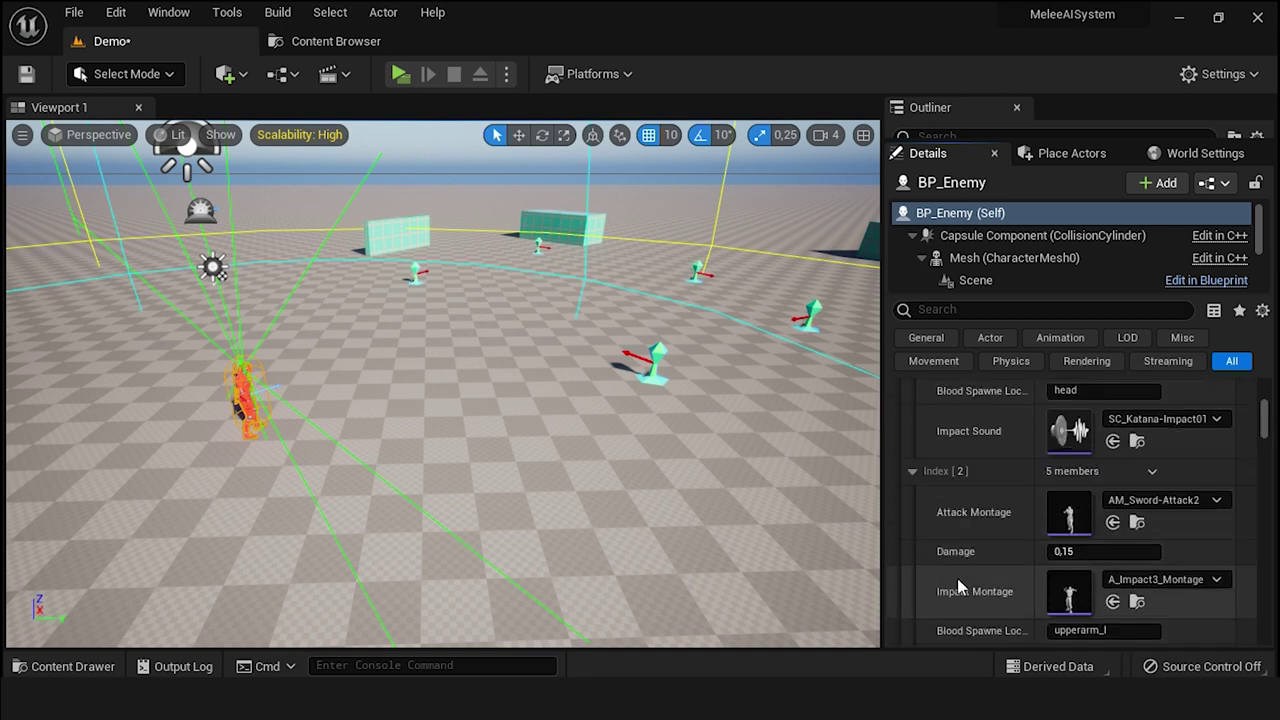
{"action": "scroll", "coordinate": [990, 577], "scroll_direction": "down", "scroll_amount": 1}
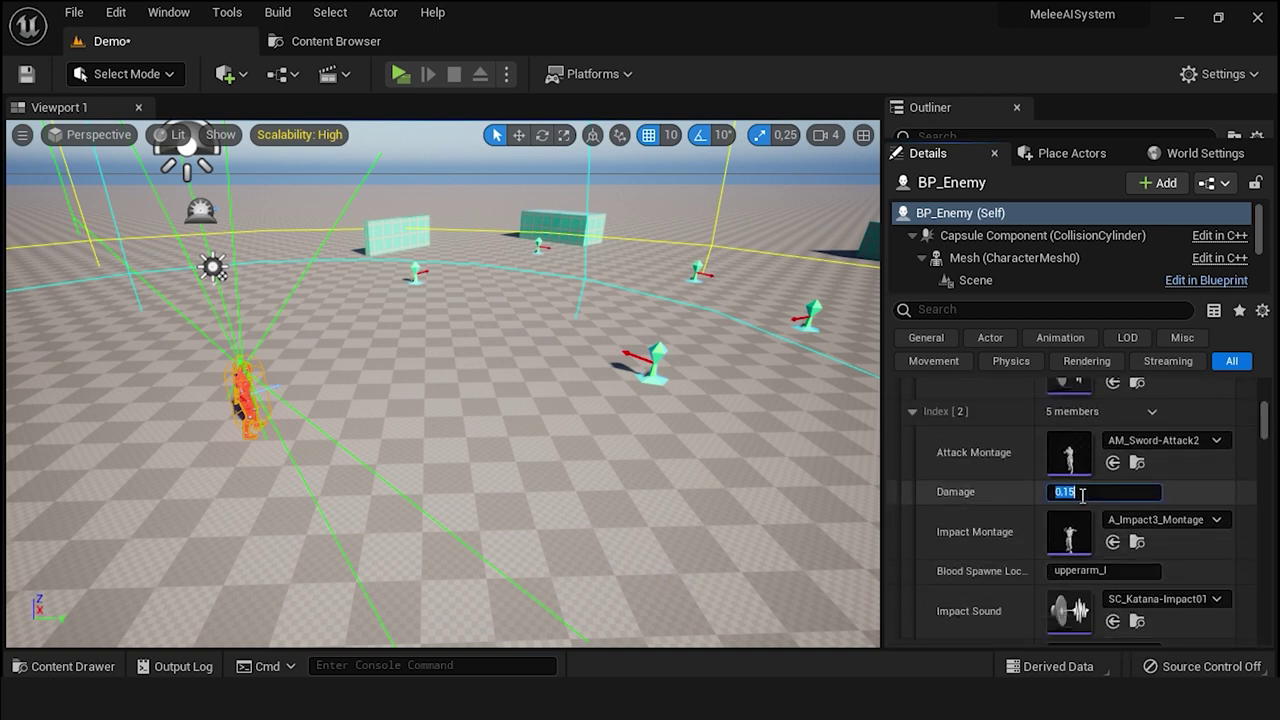
{"action": "type", "text": "0.5"}
{"action": "key", "text": "Return"}
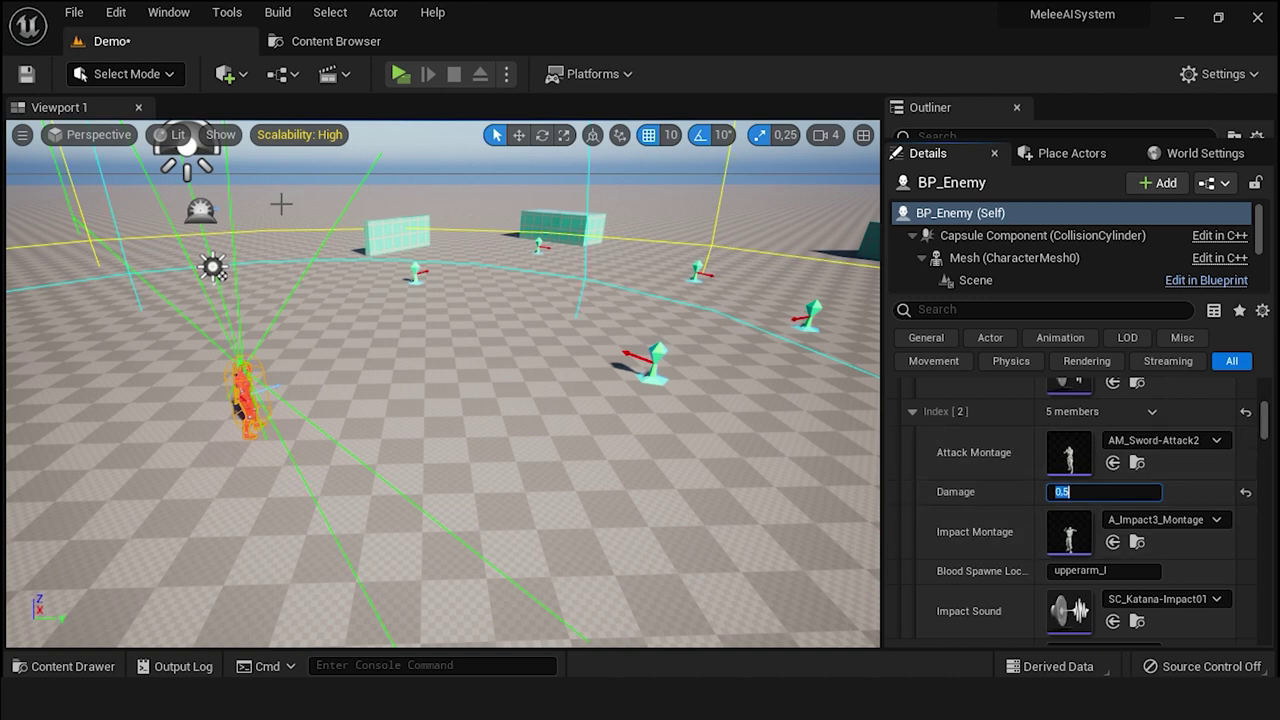
- Save the level, play-test until the player dies, then reselect the third attack's Damage
{"action": "left_click", "coordinate": [26, 80]}
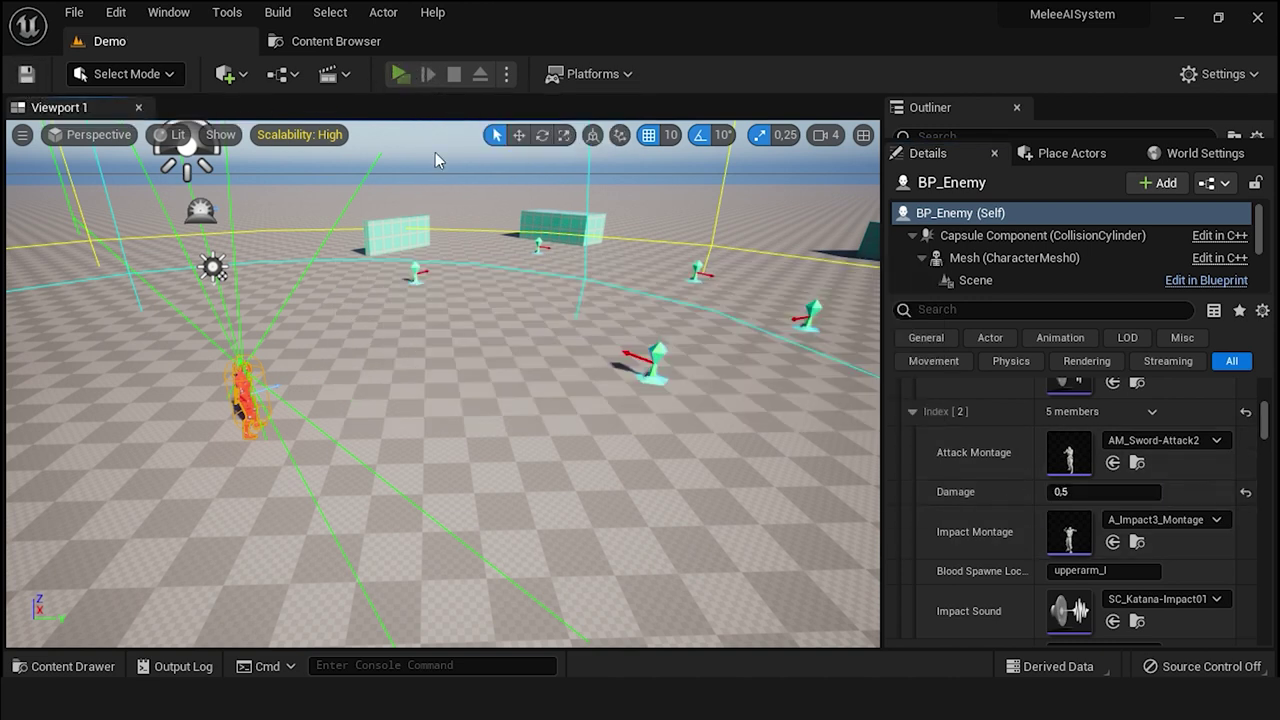
{"action": "left_click", "coordinate": [400, 73]}
{"action": "key", "text": "w"}
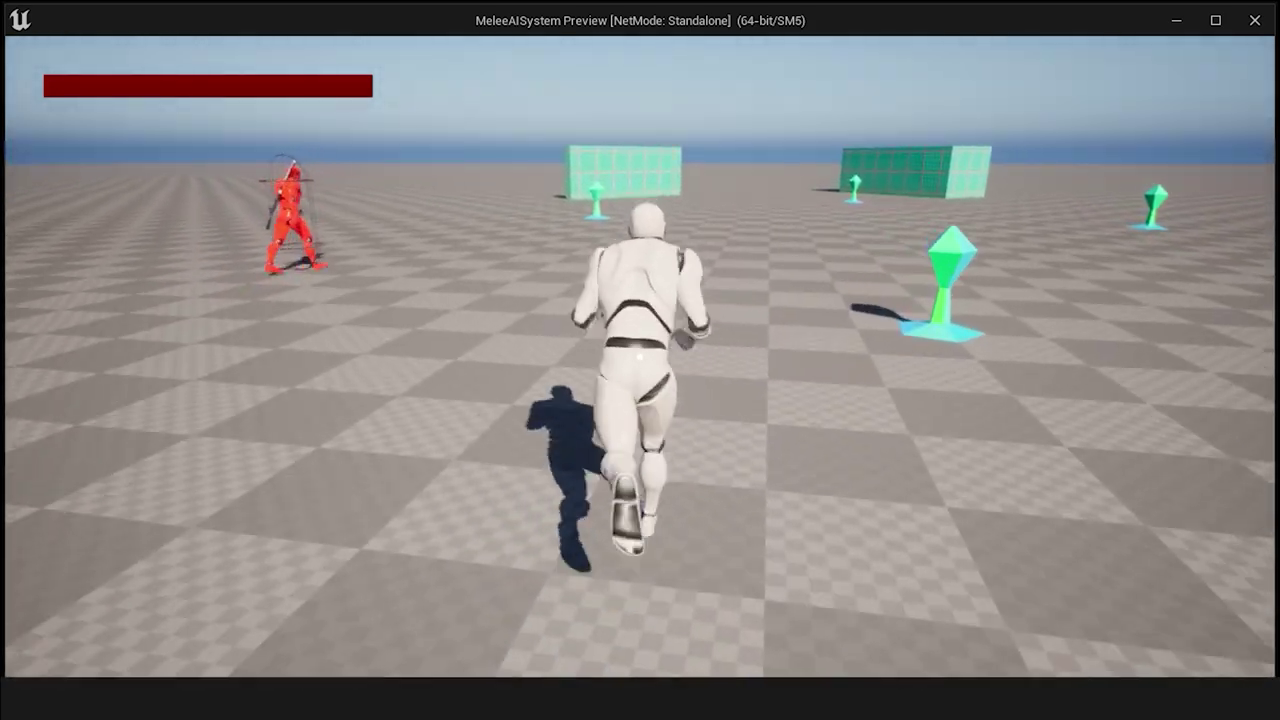
{"action": "key", "text": "s"}
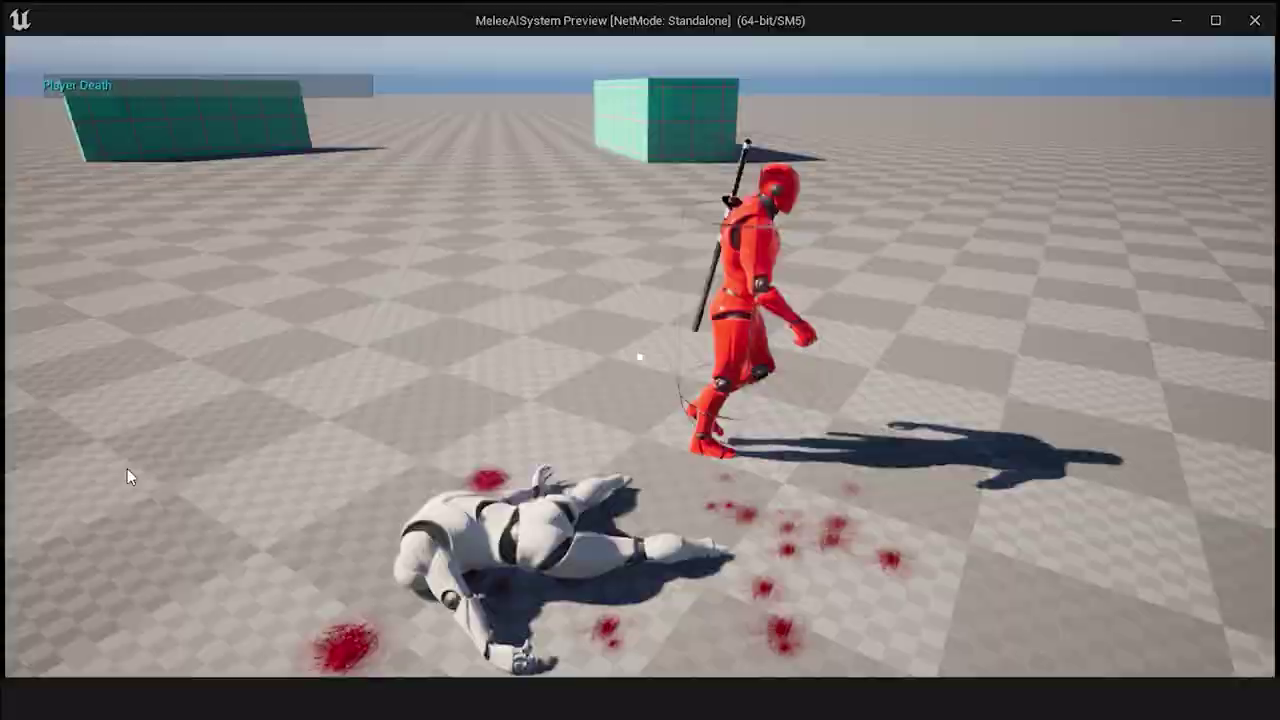
{"action": "key", "text": "Escape"}
{"action": "left_click", "coordinate": [1075, 492]}
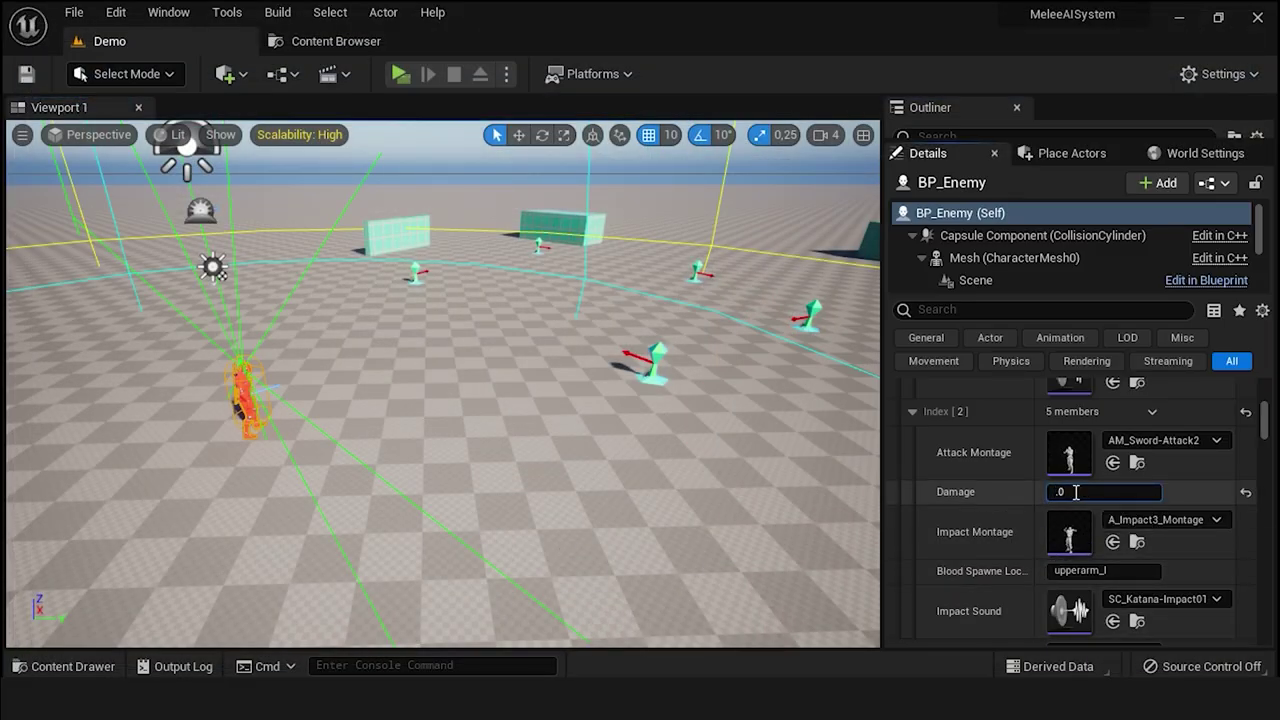
- Enter 0.01 as Damage for the kick and AM_Sword-Attack1 entries
{"action": "scroll", "coordinate": [1075, 492], "scroll_direction": "up", "scroll_amount": 3}
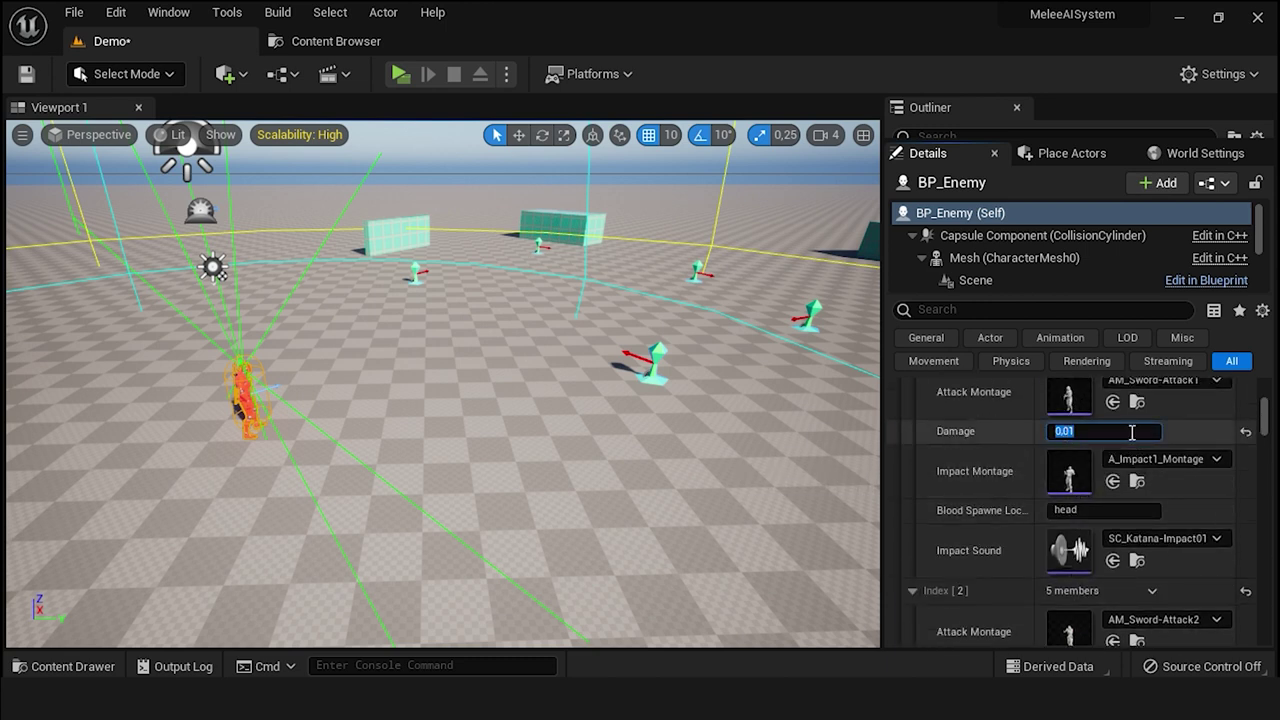
{"action": "scroll", "coordinate": [1122, 456], "scroll_direction": "up", "scroll_amount": 2}
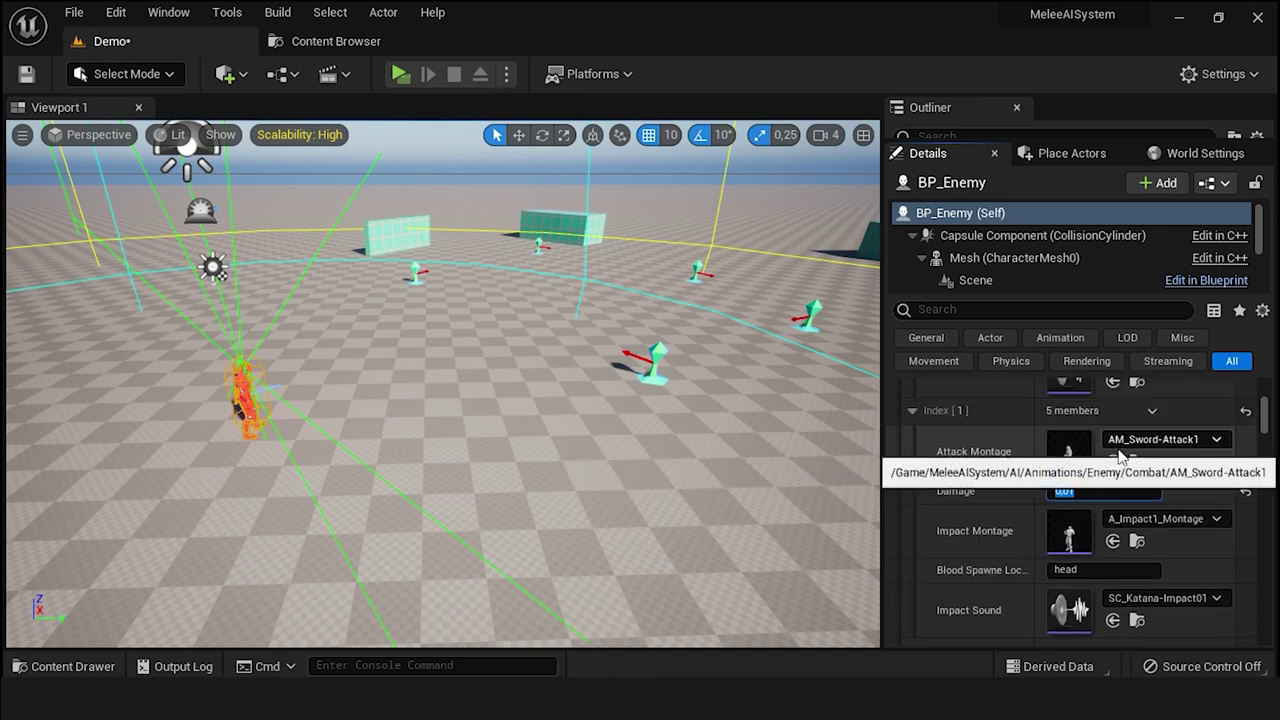
{"action": "scroll", "coordinate": [1118, 460], "scroll_direction": "up", "scroll_amount": 3}
{"action": "scroll", "coordinate": [1114, 470], "scroll_direction": "up", "scroll_amount": 1}
{"action": "scroll", "coordinate": [1110, 472], "scroll_direction": "up", "scroll_amount": 2}
{"action": "type", "text": "0,01"}
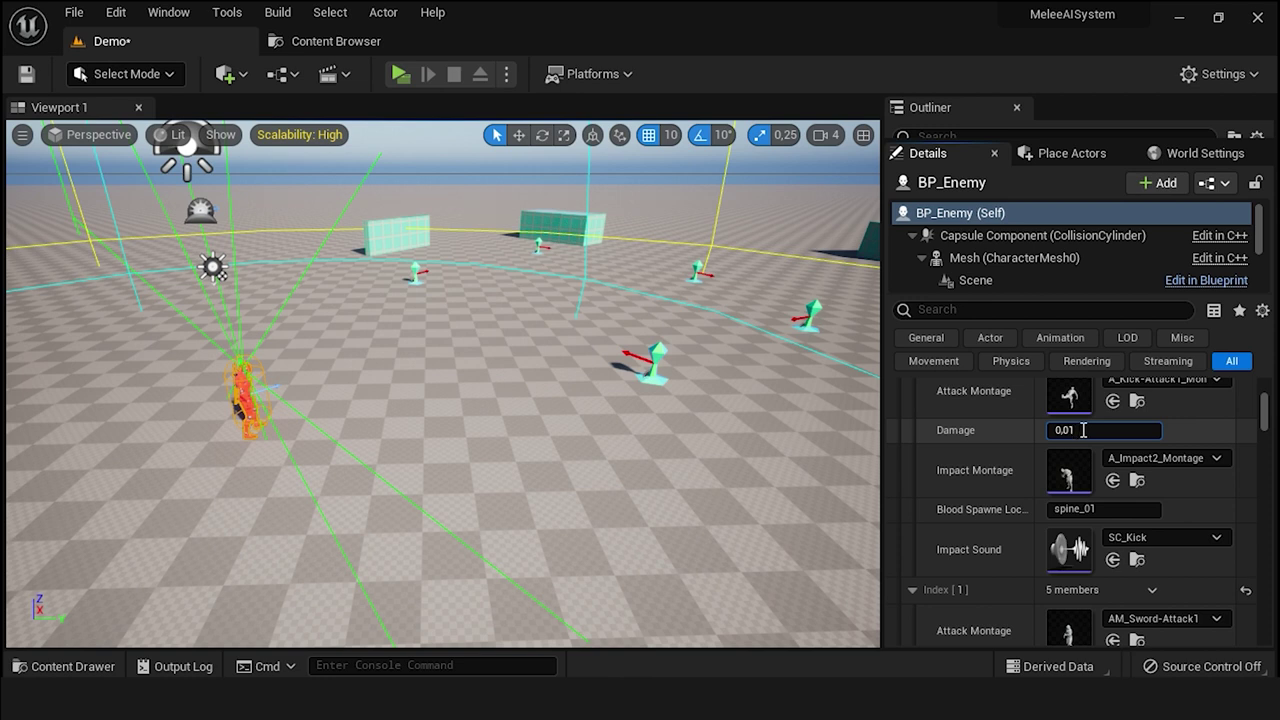
{"action": "key", "text": "Return"}
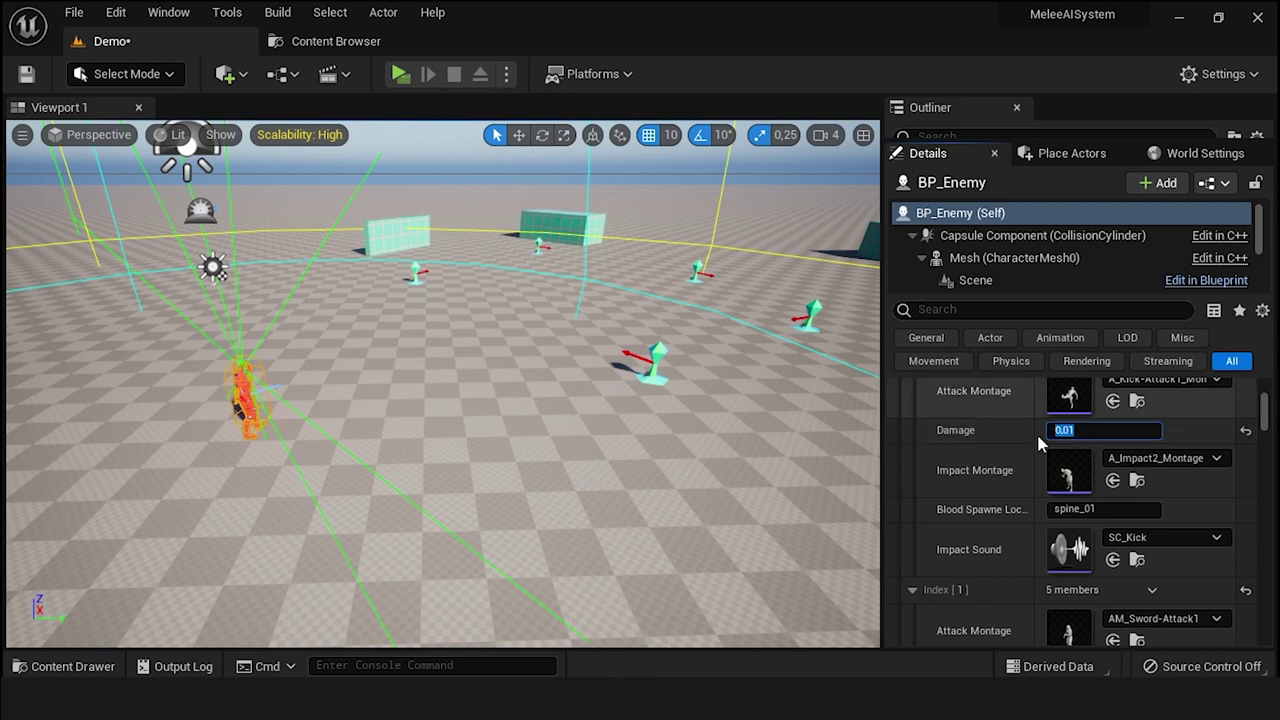
{"action": "scroll", "coordinate": [1068, 470], "scroll_direction": "down", "scroll_amount": 2}
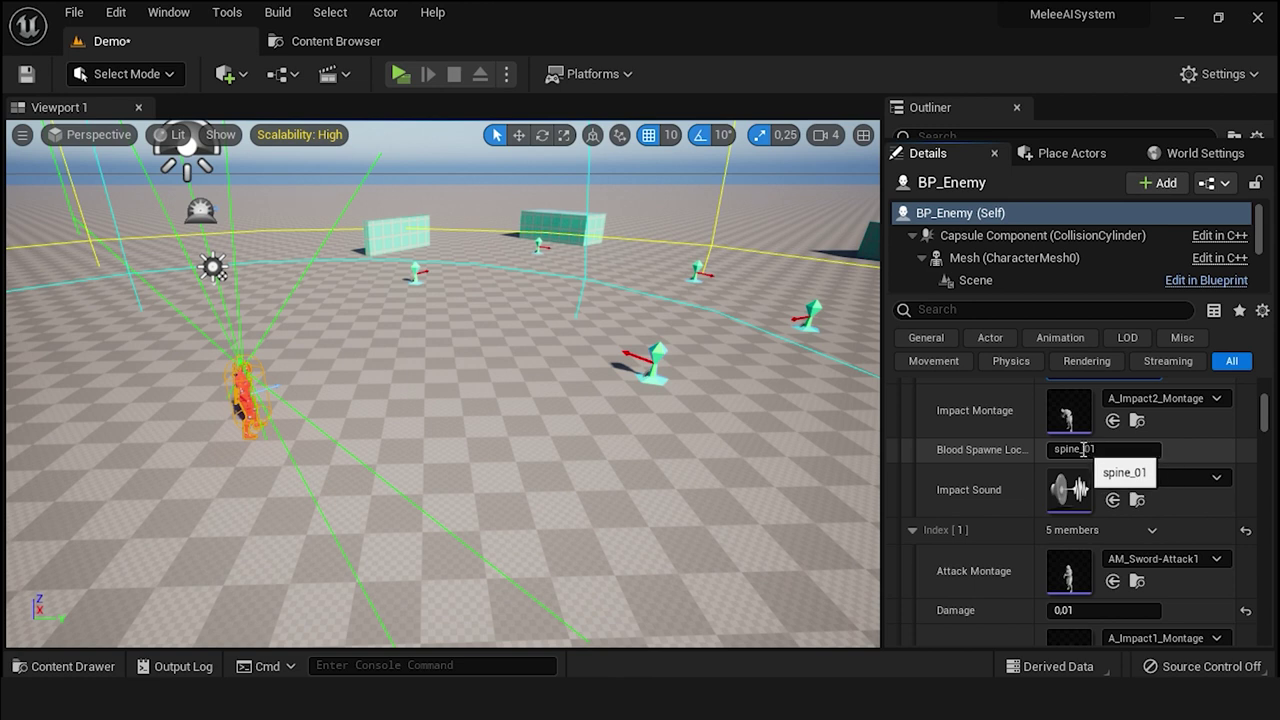
- Open the SK_AI-Mannequin skeletal mesh from the AI Mannequin folder
{"action": "left_click", "coordinate": [340, 41]}
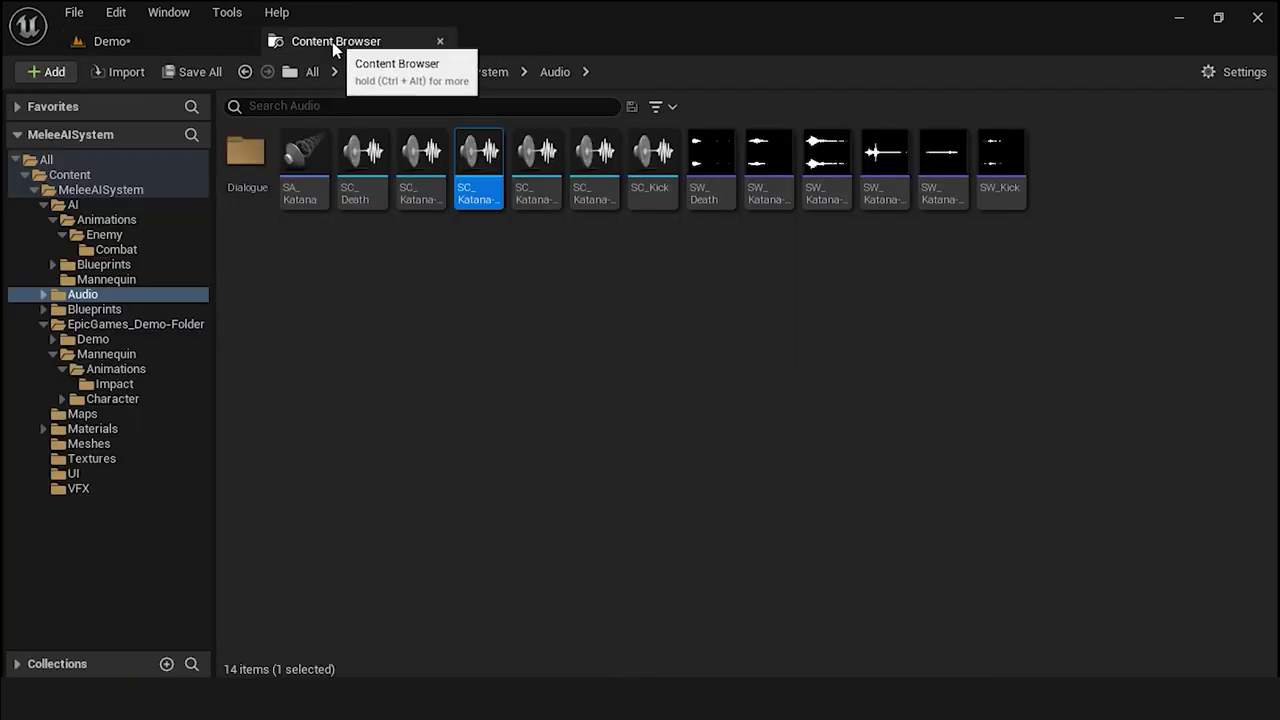
{"action": "left_click", "coordinate": [106, 279]}
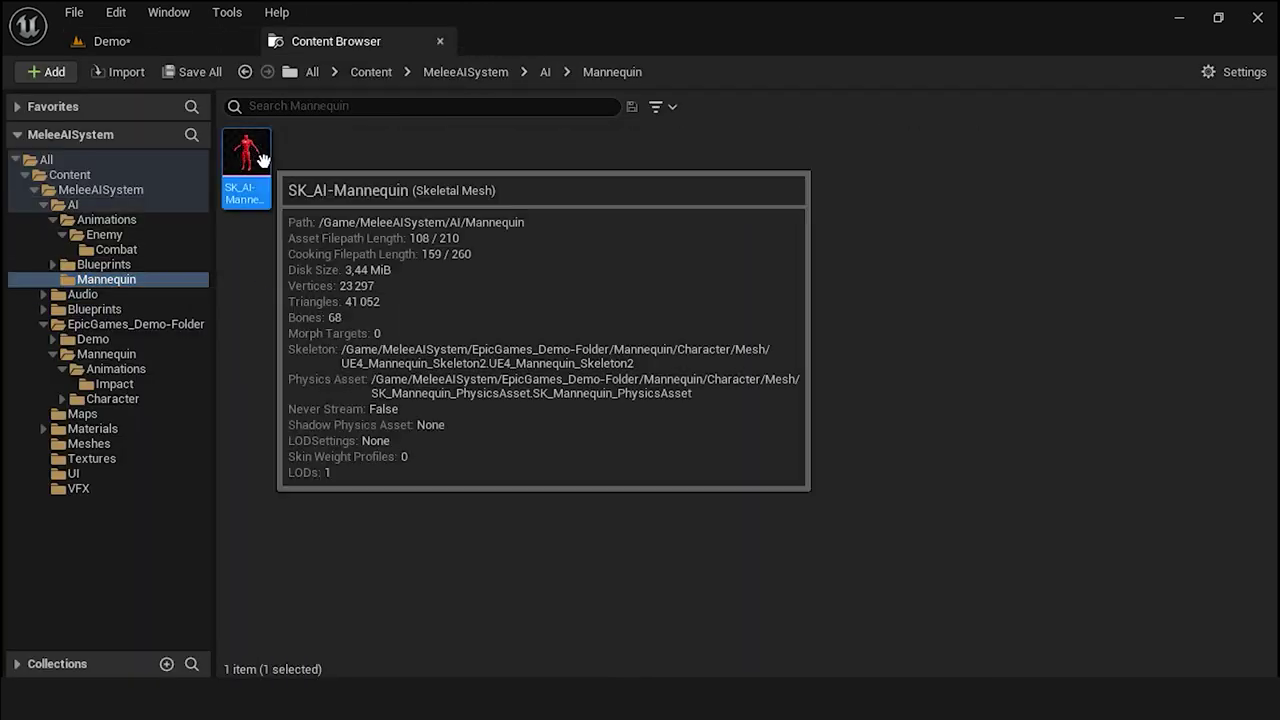
{"action": "double_click", "coordinate": [246, 155]}
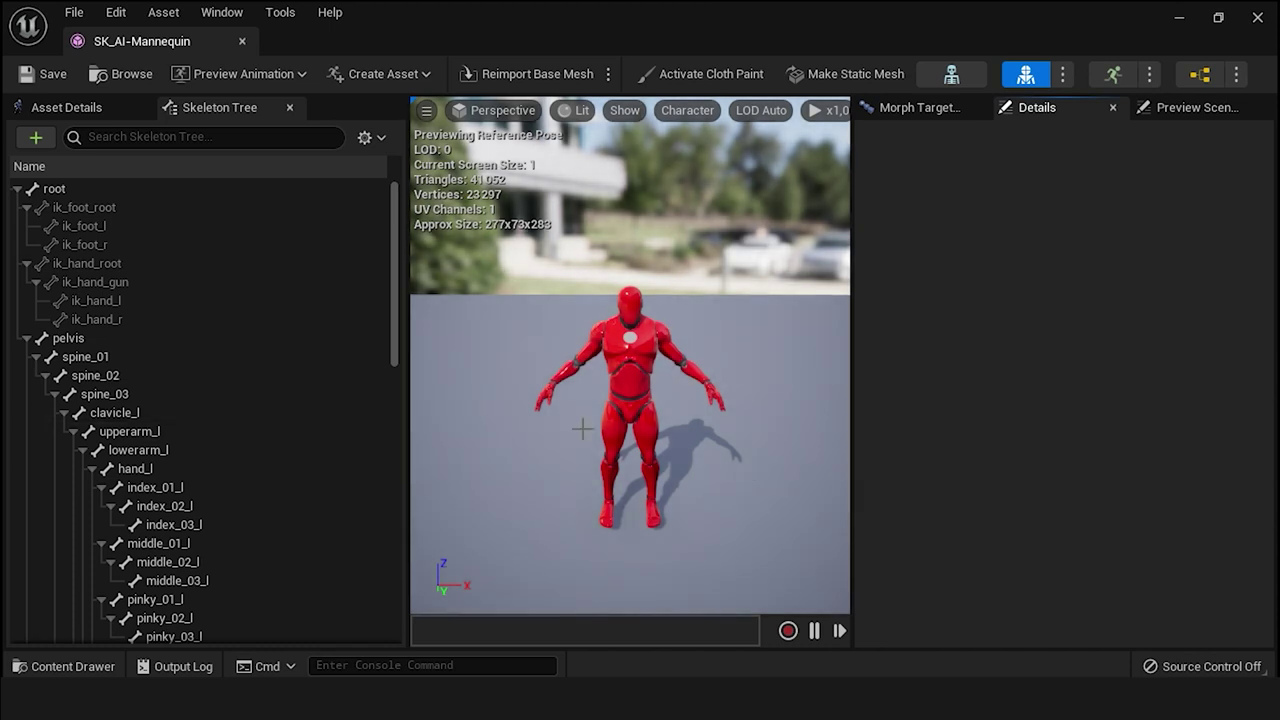
- Select the index_01_l bone, copy its Bone Name, and return to the Demo level
{"action": "left_click", "coordinate": [124, 452]}
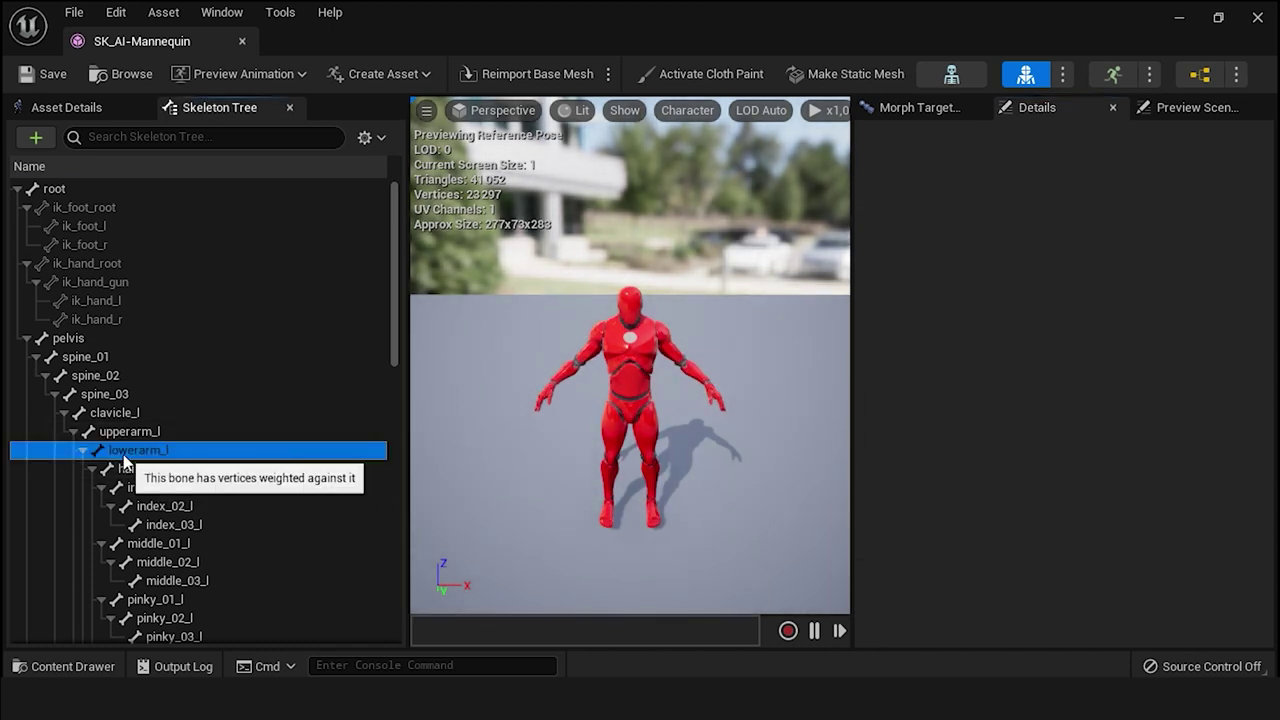
{"action": "left_click", "coordinate": [122, 487]}
{"action": "left_click", "coordinate": [124, 469]}
{"action": "left_click", "coordinate": [131, 488]}
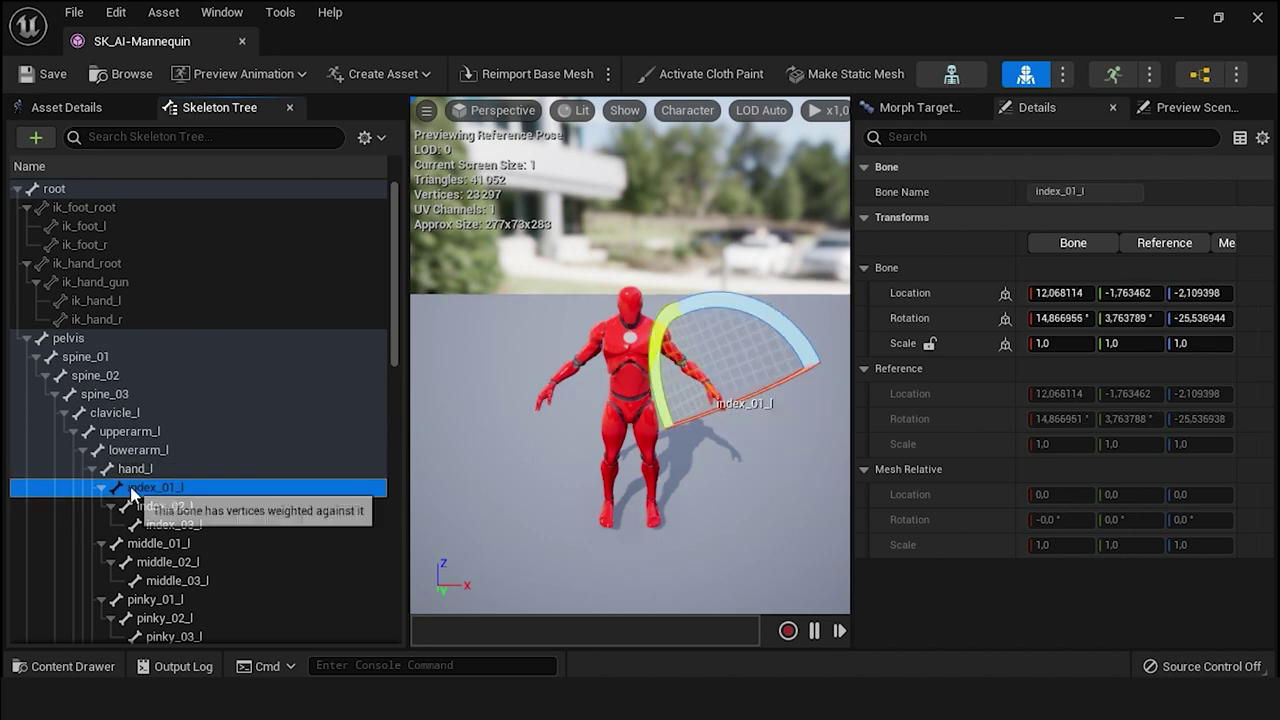
{"action": "left_click", "coordinate": [1086, 193]}
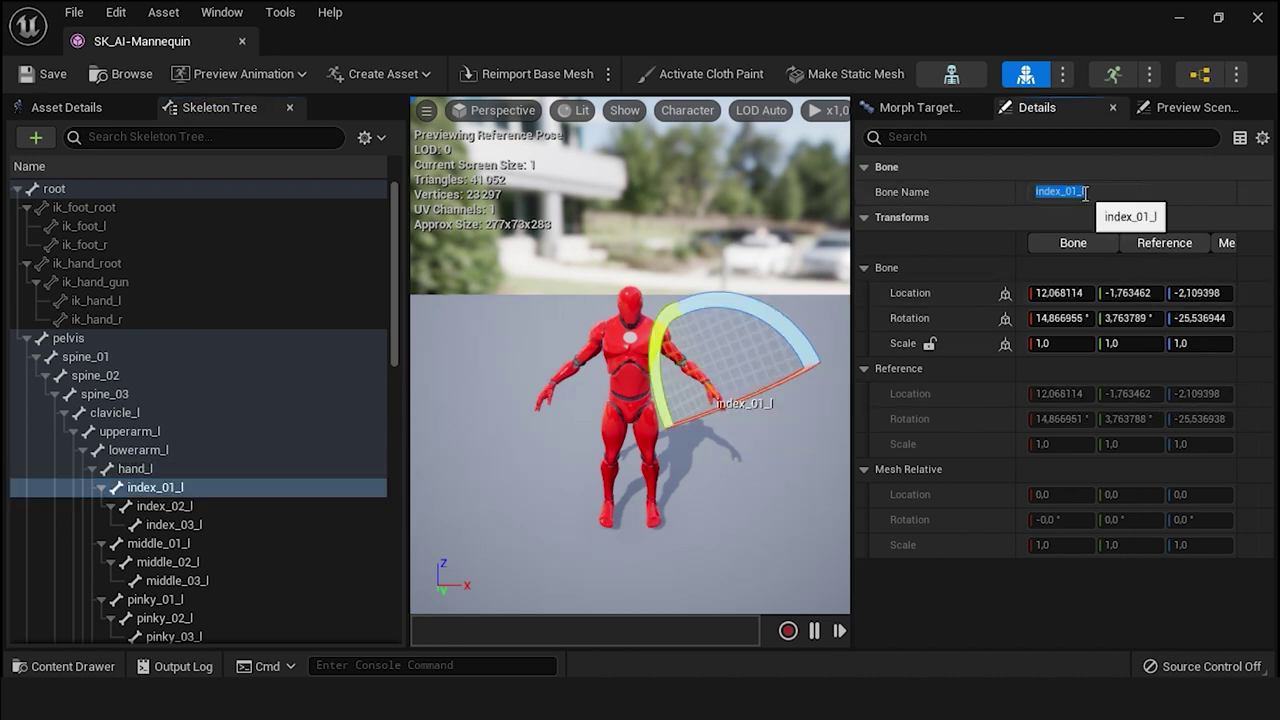
{"action": "left_click", "coordinate": [1181, 20]}
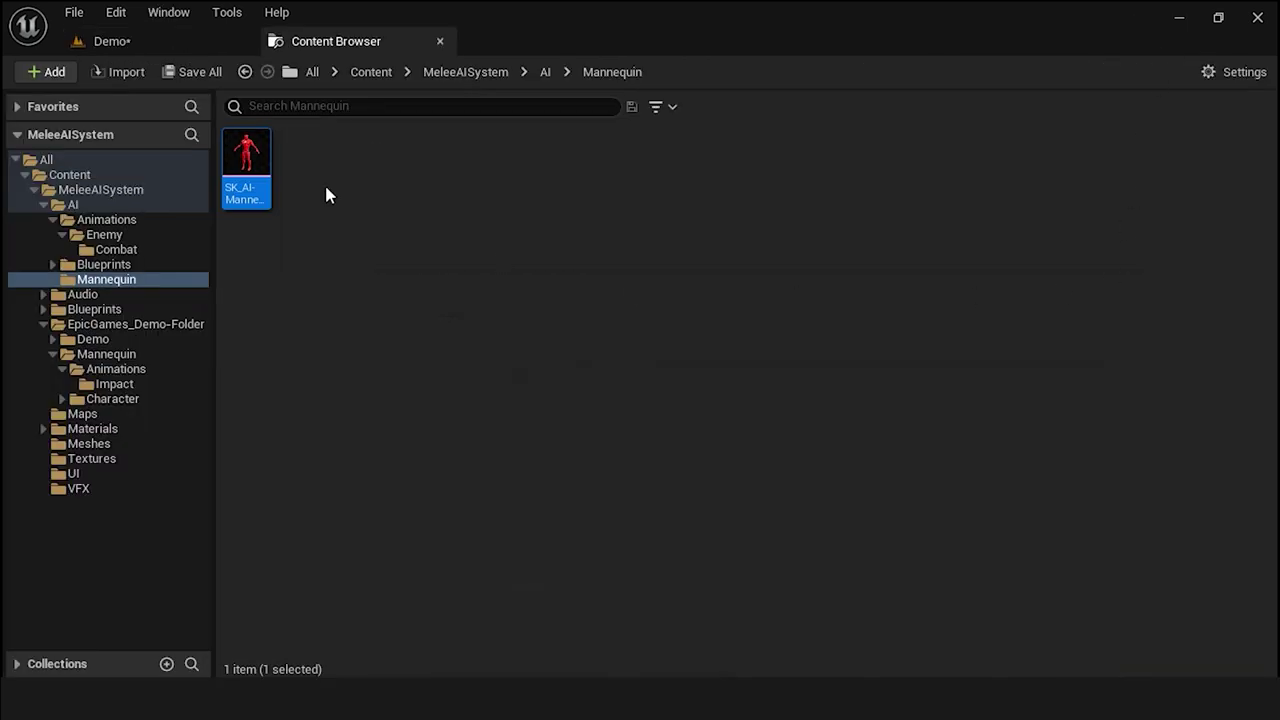
{"action": "left_click", "coordinate": [125, 44]}
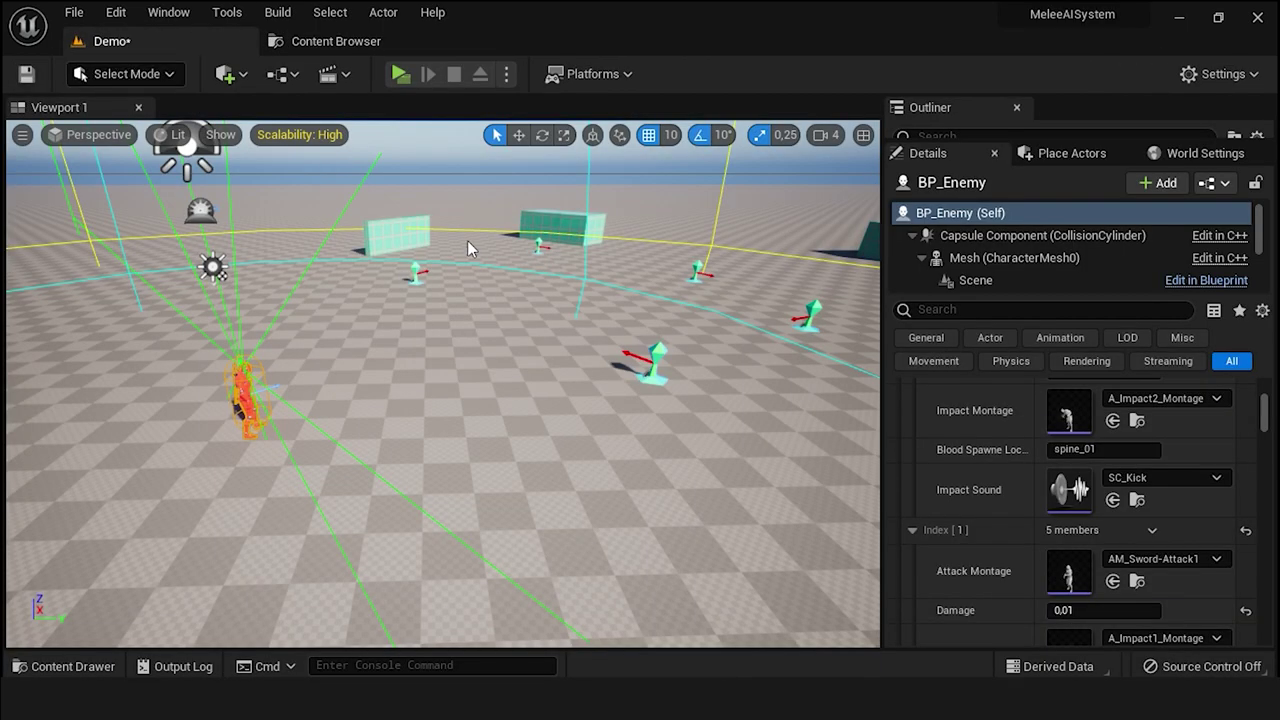
- Paste index_01_l over spine_01 in the first attack's blood spawn location and save
{"action": "right_click", "coordinate": [1086, 457]}
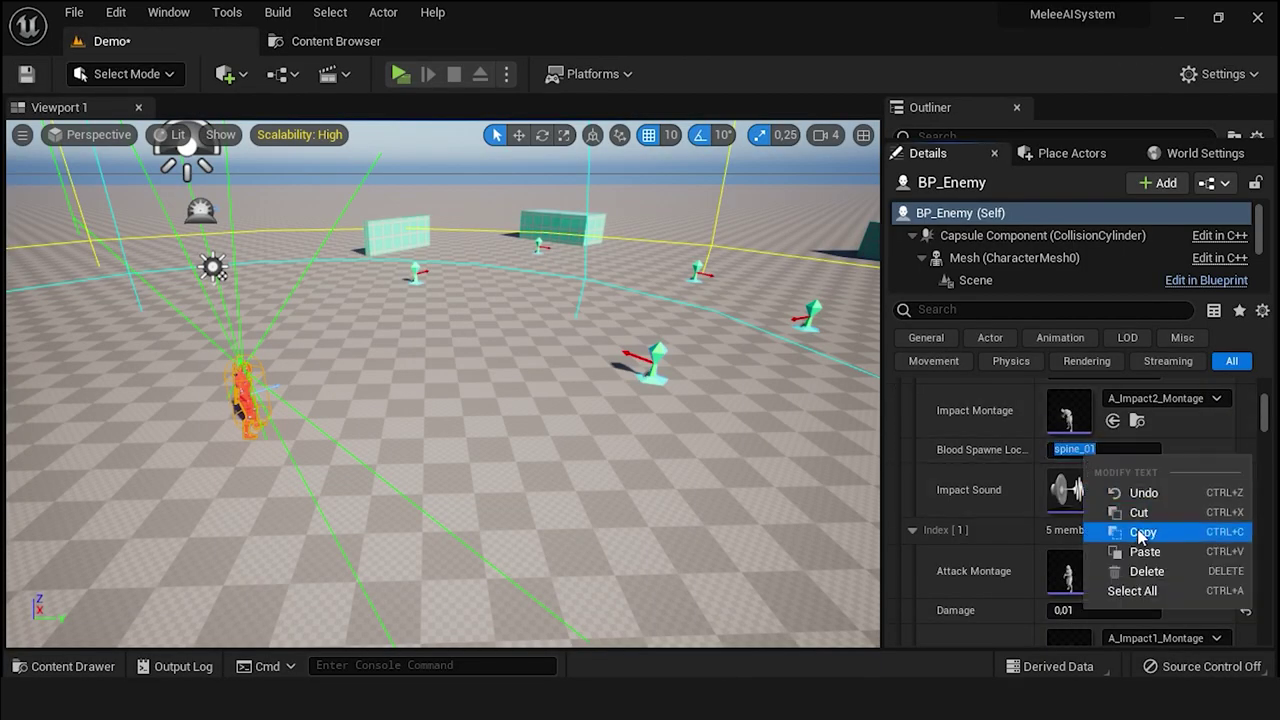
{"action": "left_click", "coordinate": [1147, 553]}
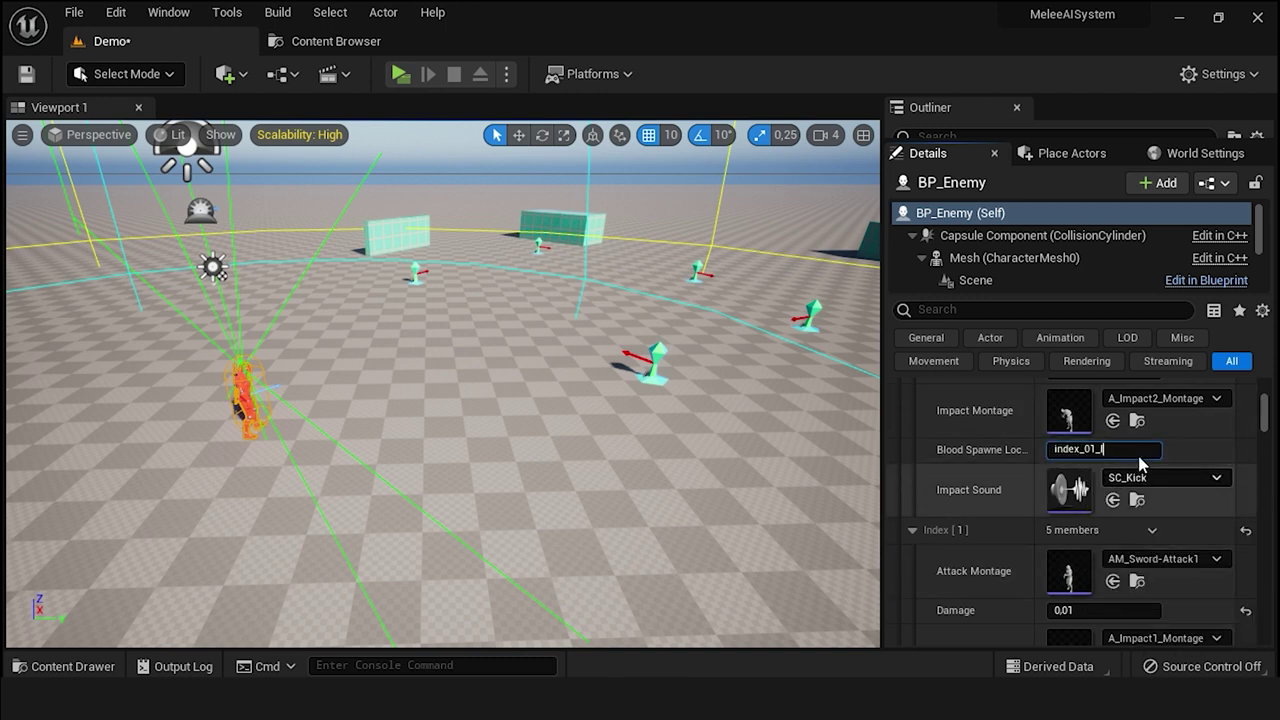
{"action": "key", "text": "Return"}
{"action": "key", "text": "ctrl+s"}
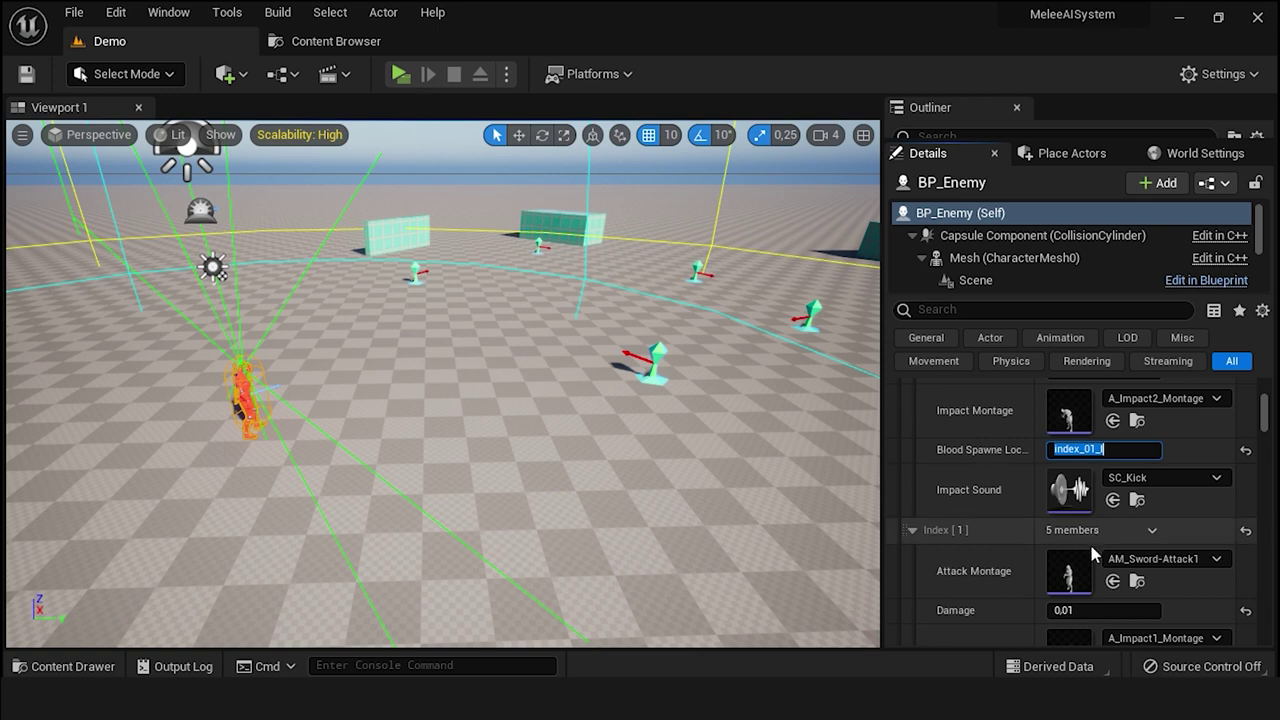
{"action": "scroll", "coordinate": [1079, 569], "scroll_direction": "down", "scroll_amount": 3}
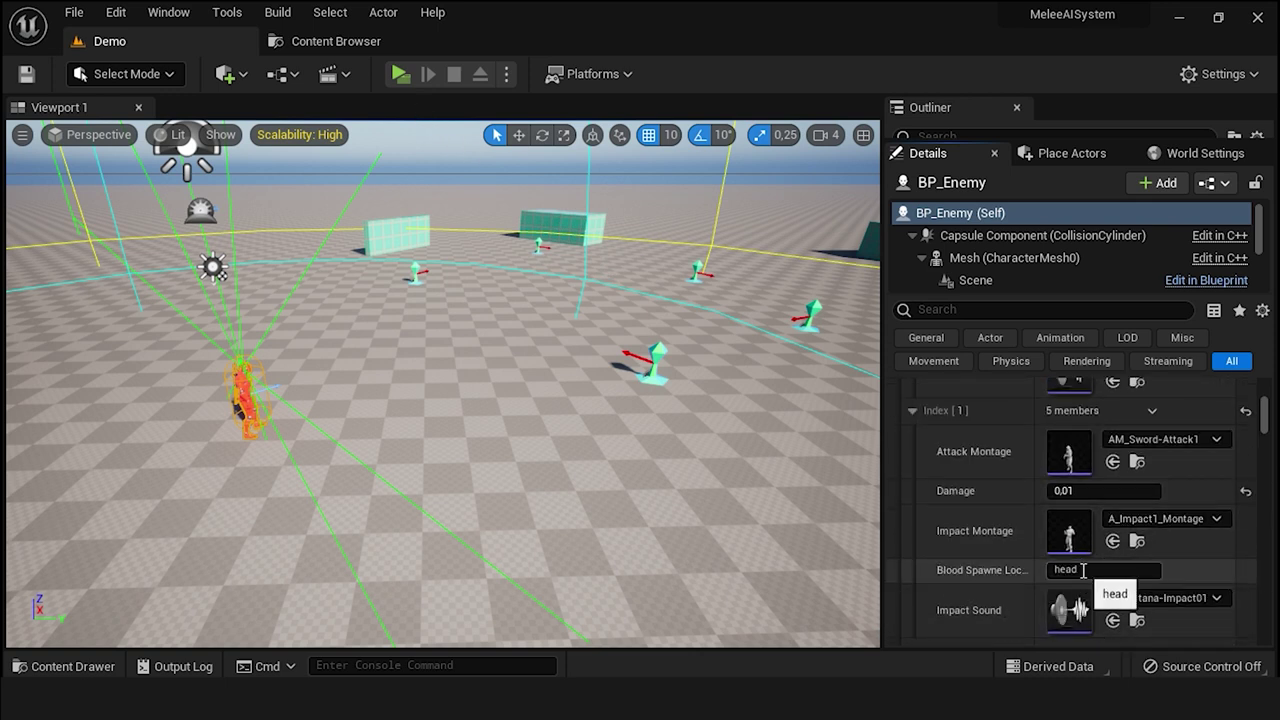
- Replace the head and upperarm_l blood spawn locations with index_01_l
{"action": "right_click", "coordinate": [1083, 570]}
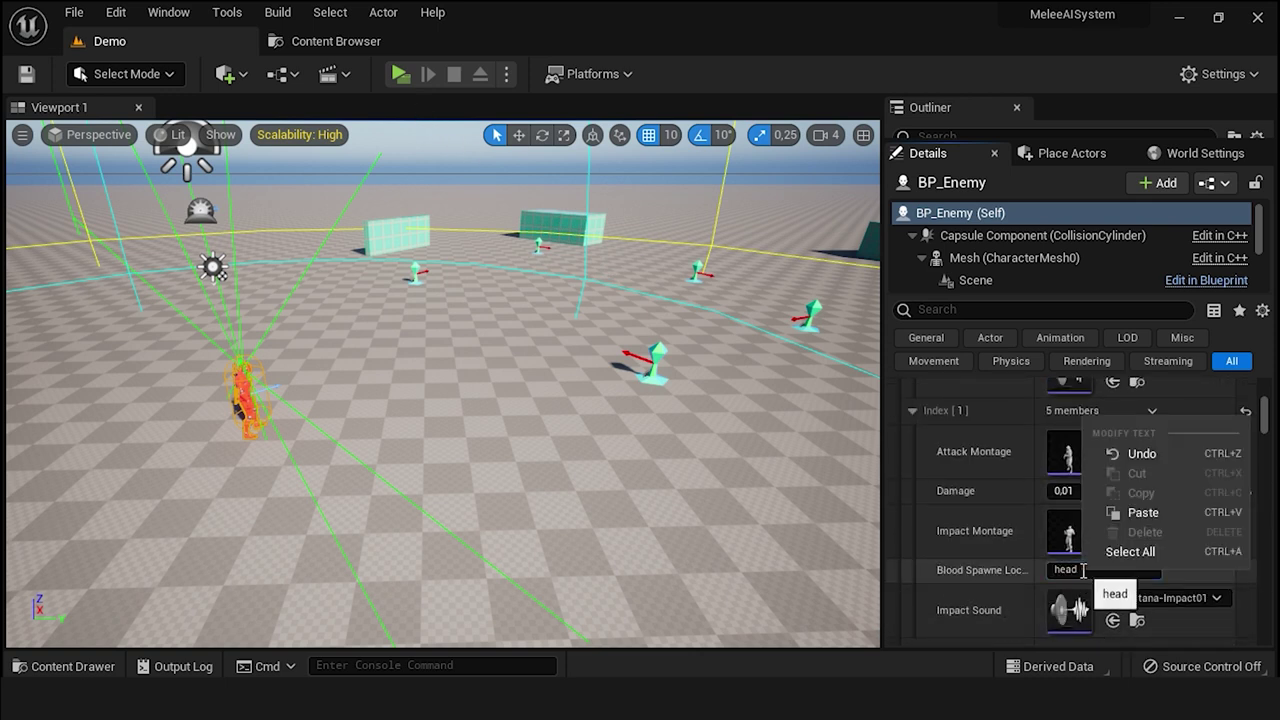
{"action": "key", "text": "ctrl+a"}
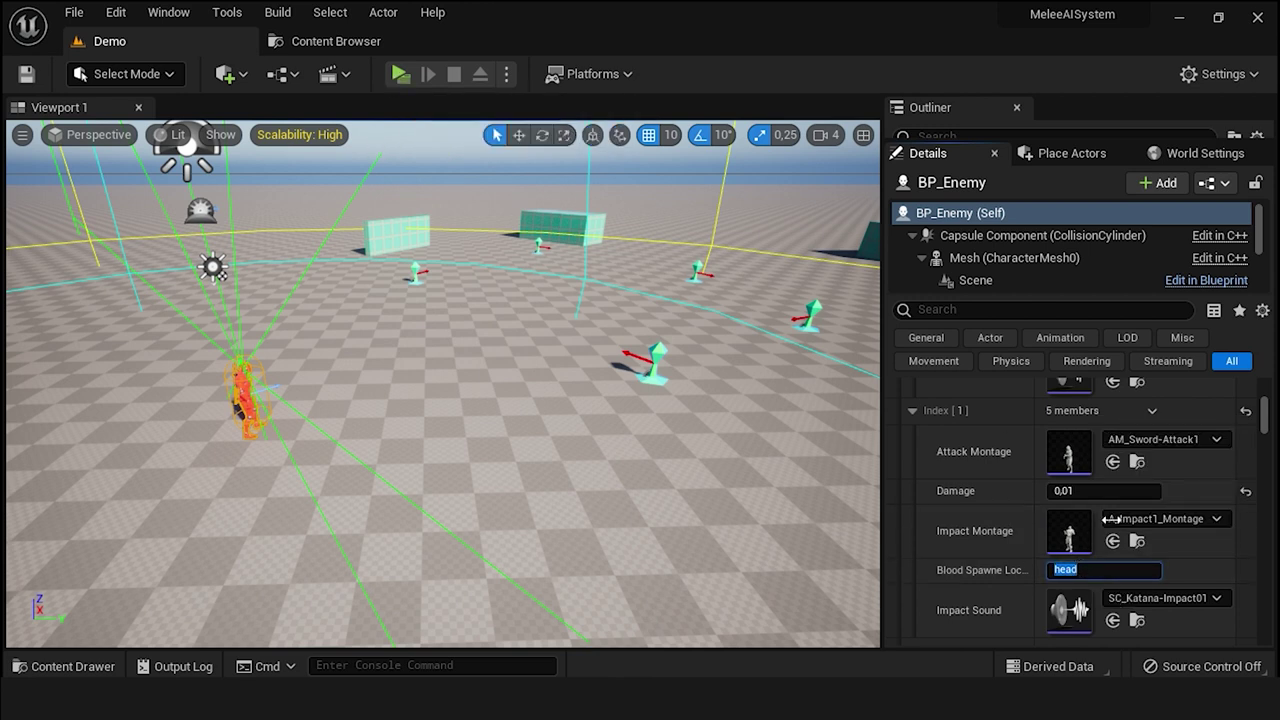
{"action": "right_click", "coordinate": [1081, 571]}
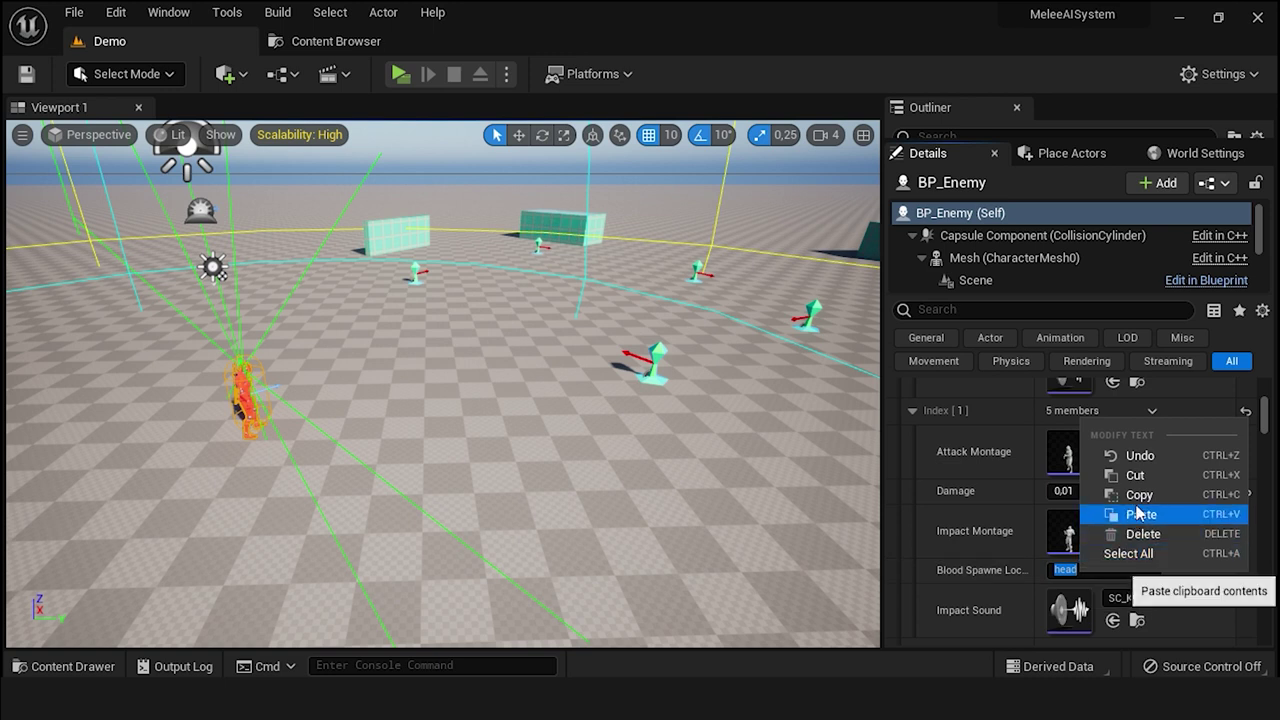
{"action": "left_click", "coordinate": [1146, 514]}
{"action": "scroll", "coordinate": [1120, 592], "scroll_direction": "down", "scroll_amount": 2}
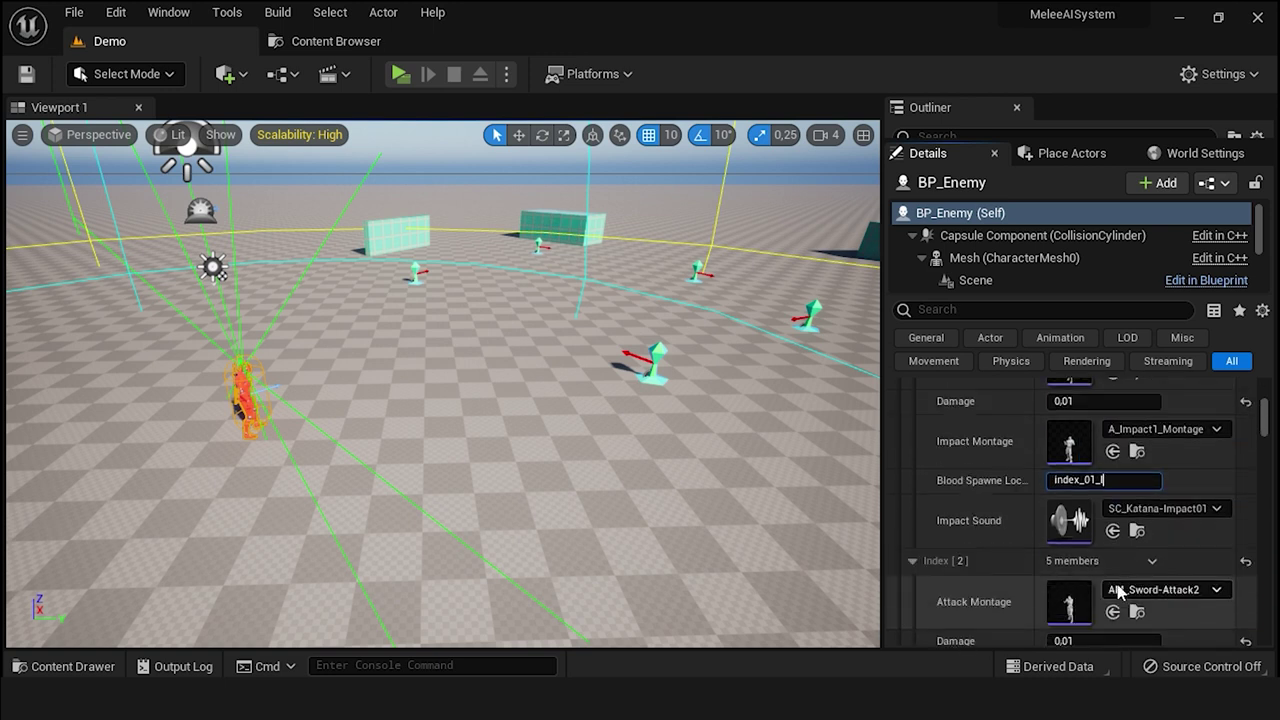
{"action": "scroll", "coordinate": [1117, 590], "scroll_direction": "down", "scroll_amount": 1}
{"action": "scroll", "coordinate": [1090, 614], "scroll_direction": "down", "scroll_amount": 2}
{"action": "right_click", "coordinate": [1086, 603]}
{"action": "left_click", "coordinate": [1080, 600]}
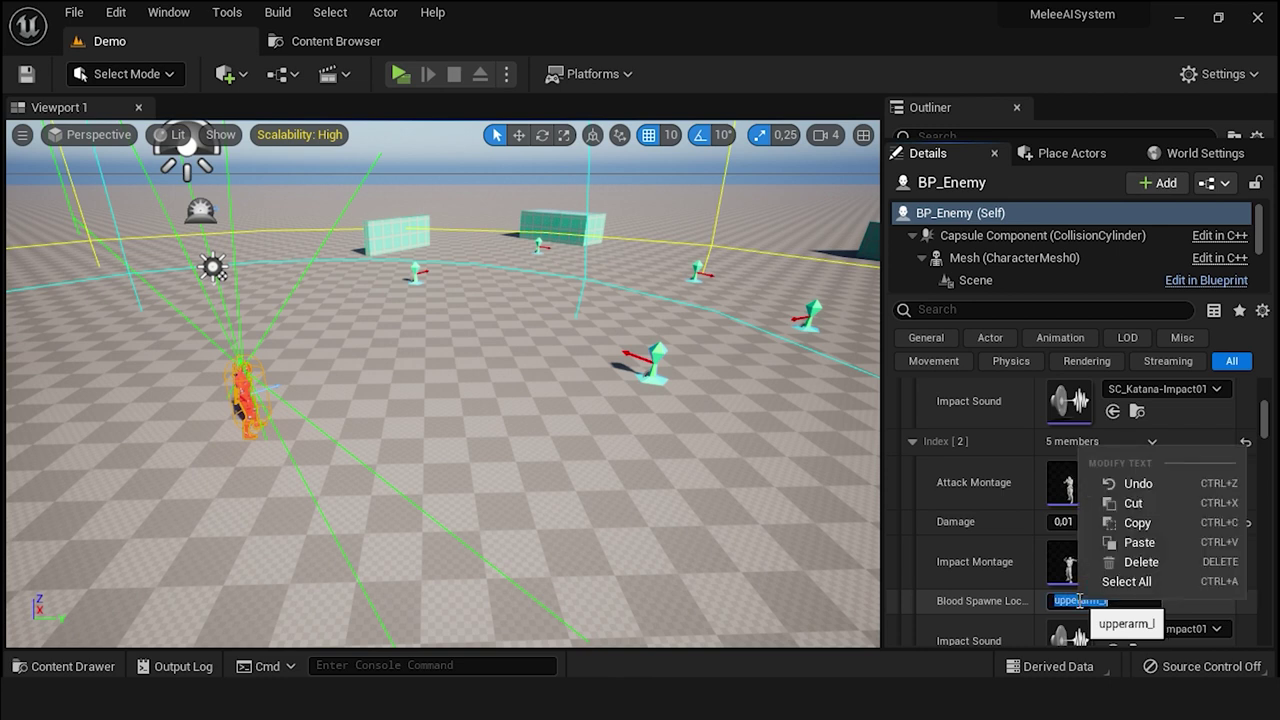
- Save the level and launch a standalone game preview
{"action": "left_click", "coordinate": [26, 73]}
{"action": "left_click", "coordinate": [400, 73]}
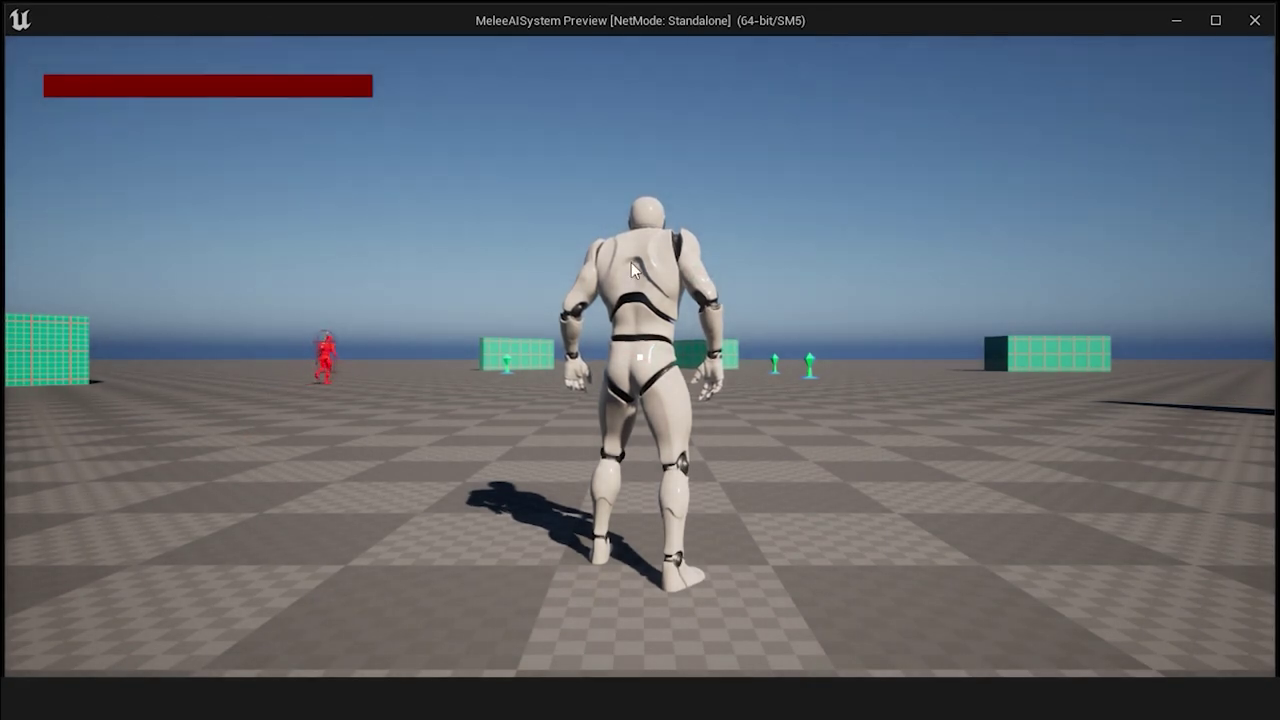
{"action": "left_click", "coordinate": [631, 262]}
- Run to the red enemy, strike it four times to spawn blood, then exit the preview
{"action": "key", "text": "w"}
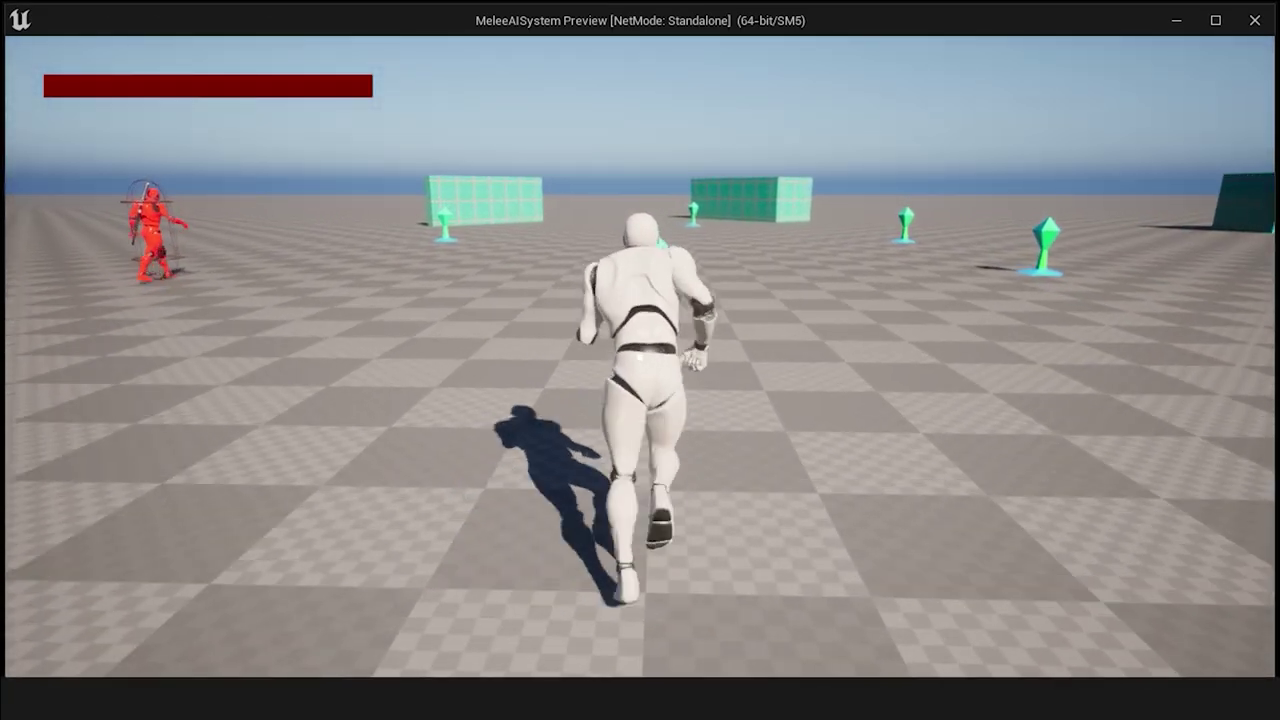
{"action": "key", "text": "d"}
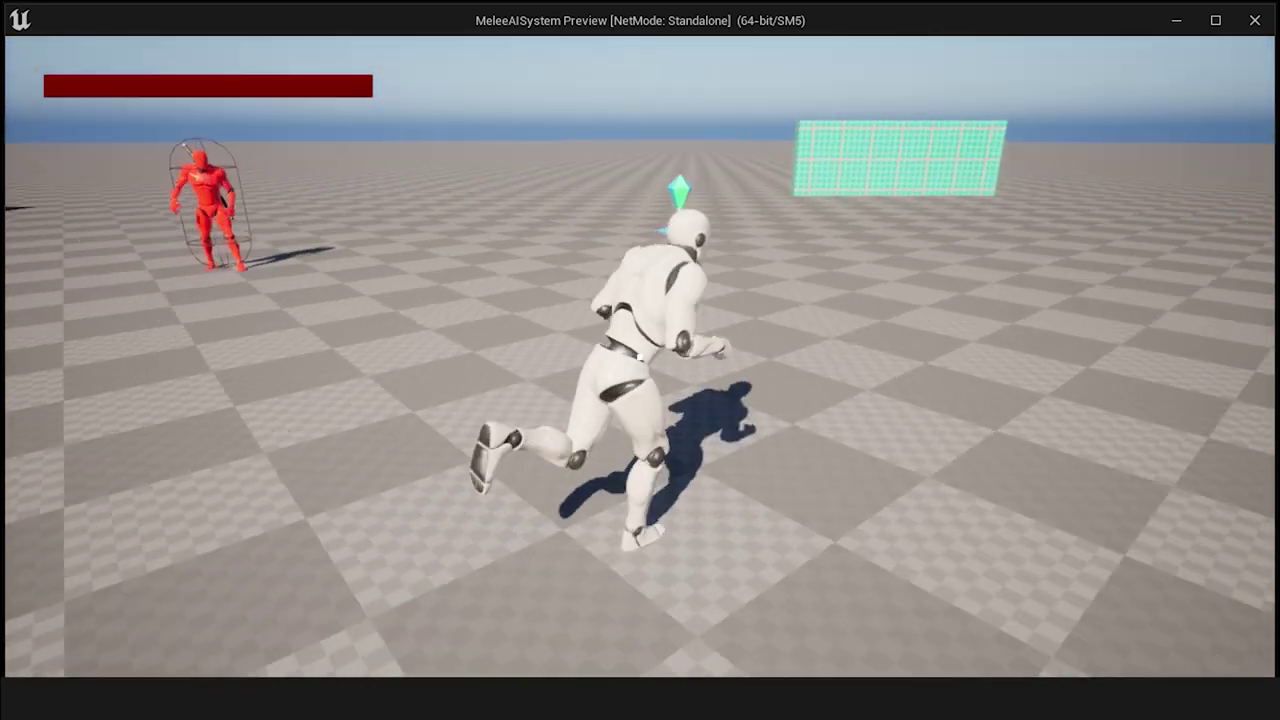
{"action": "key", "text": "w"}
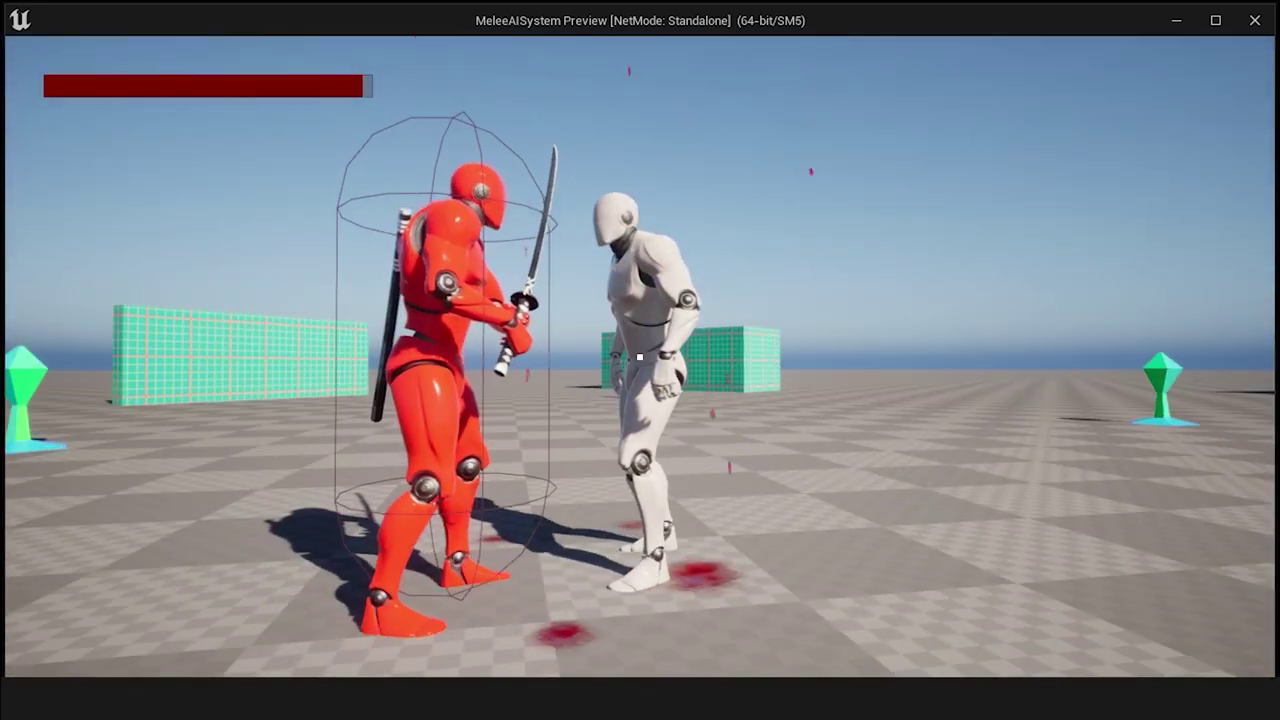
{"action": "left_click", "coordinate": [639, 356]}
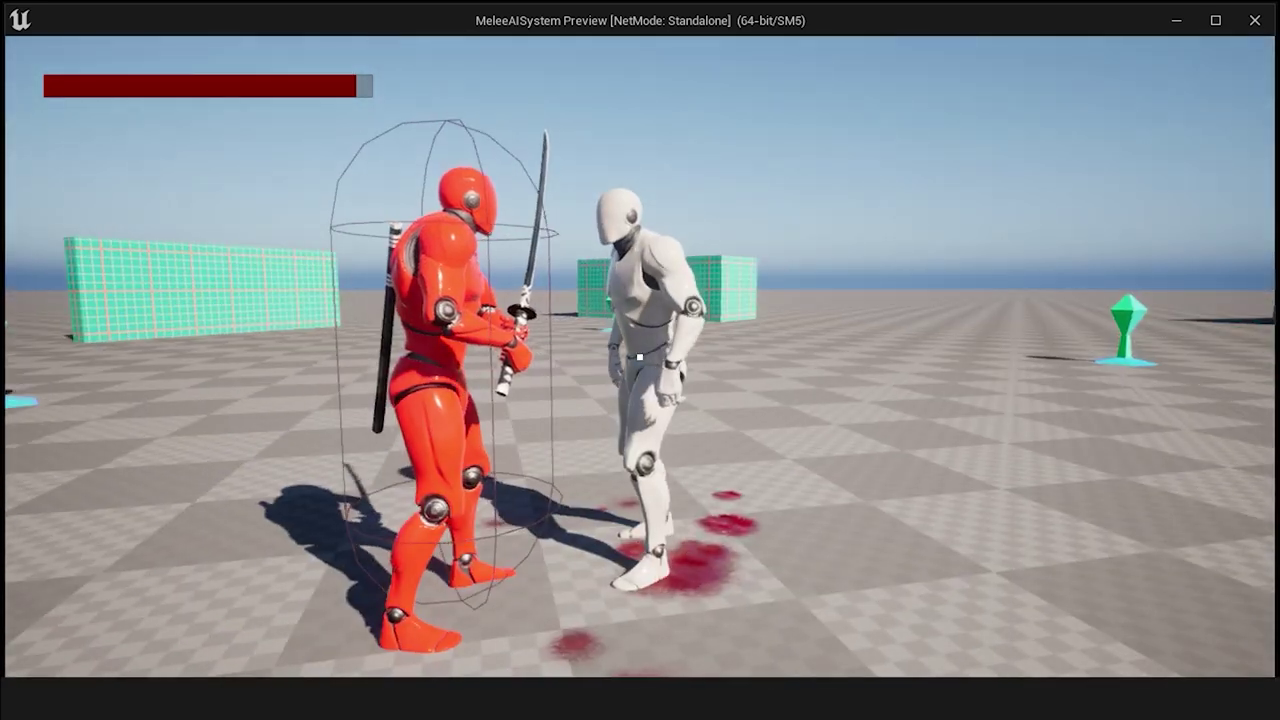
{"action": "left_click", "coordinate": [639, 356]}
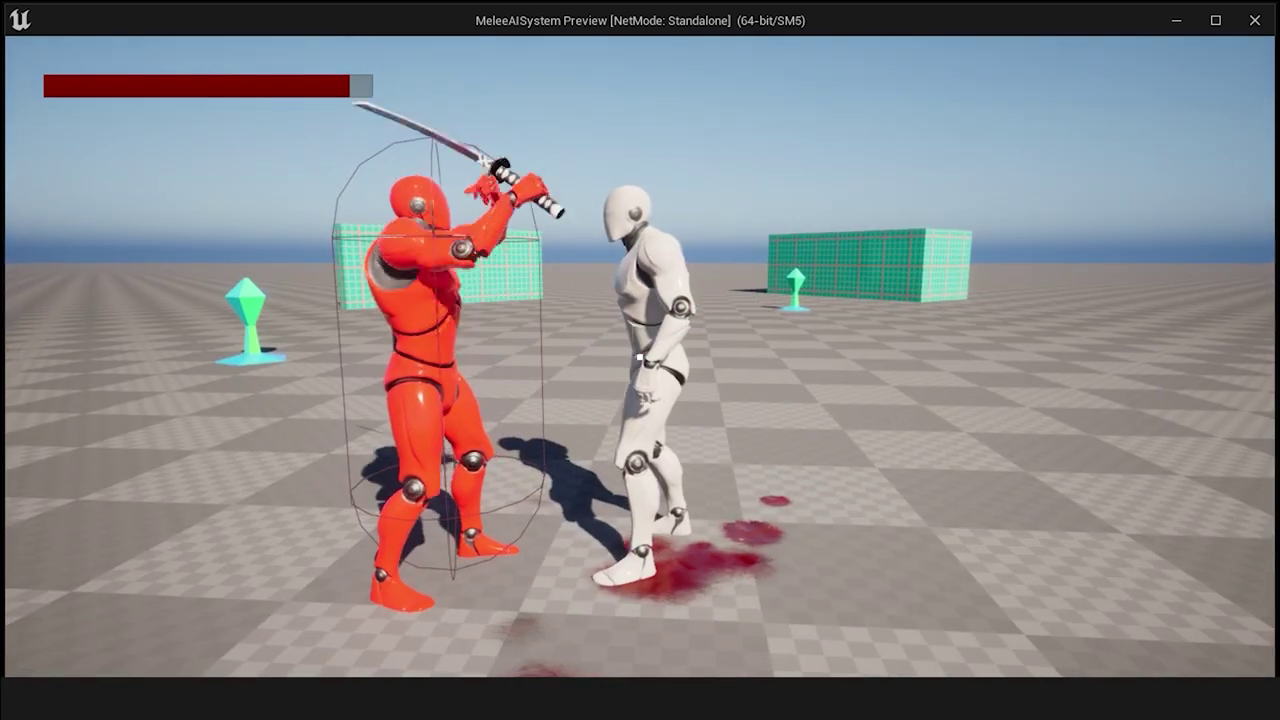
{"action": "left_click", "coordinate": [639, 356]}
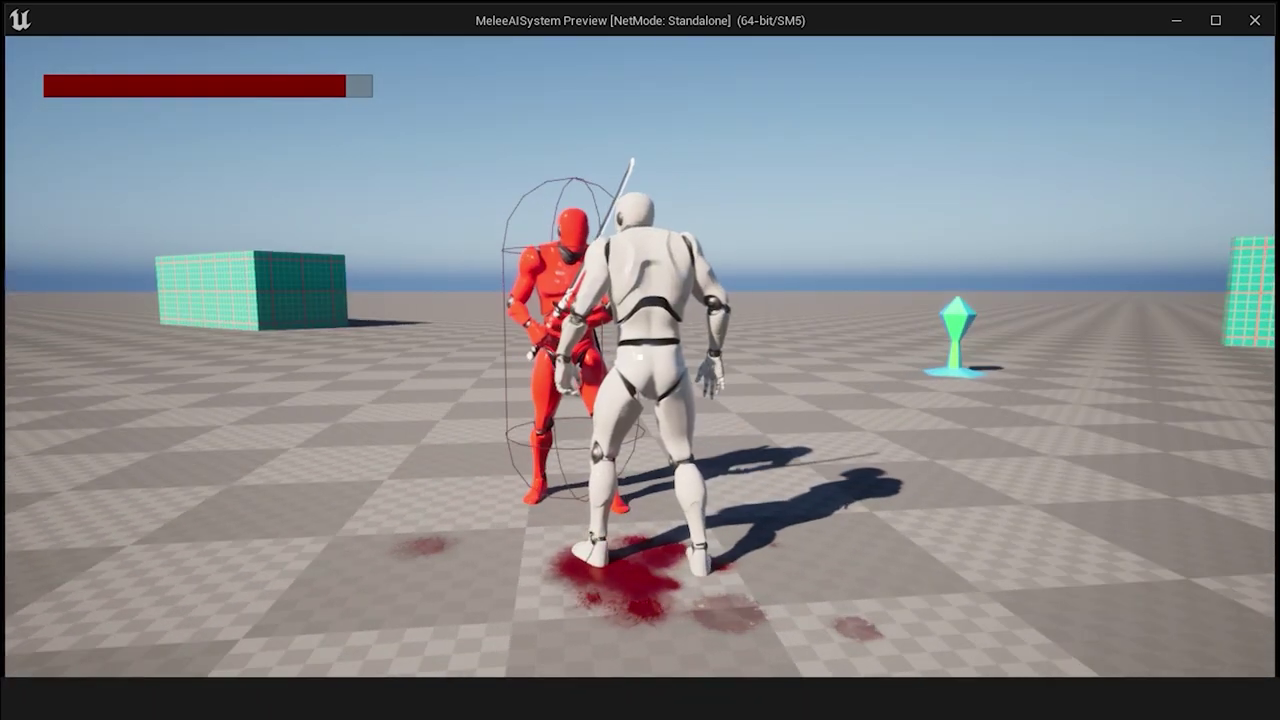
{"action": "left_click", "coordinate": [639, 356]}
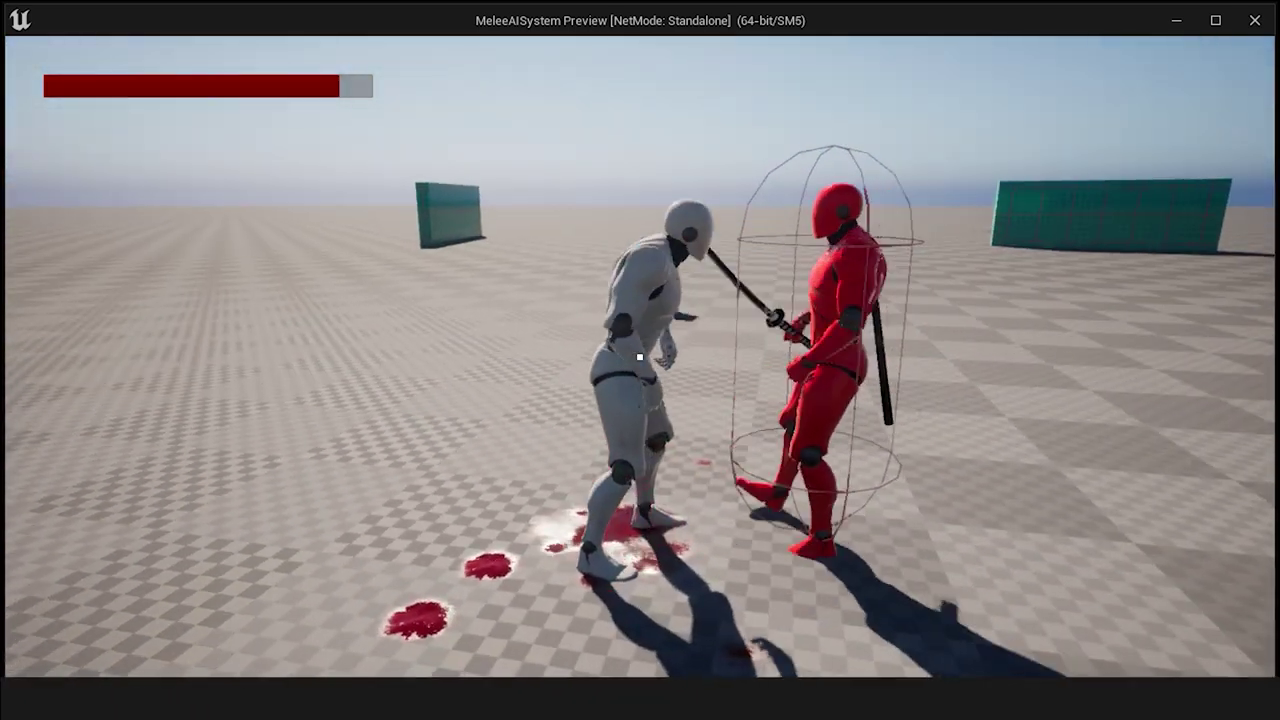
{"action": "key", "text": "w"}
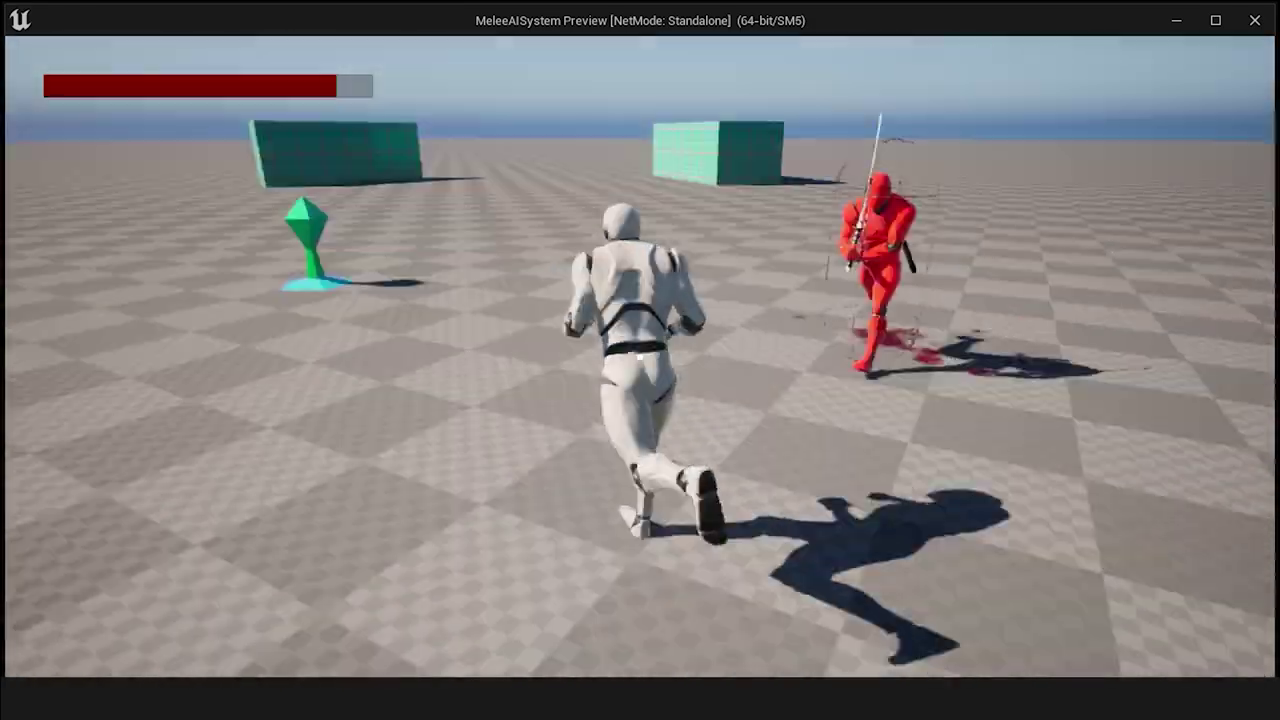
{"action": "key", "text": "w"}
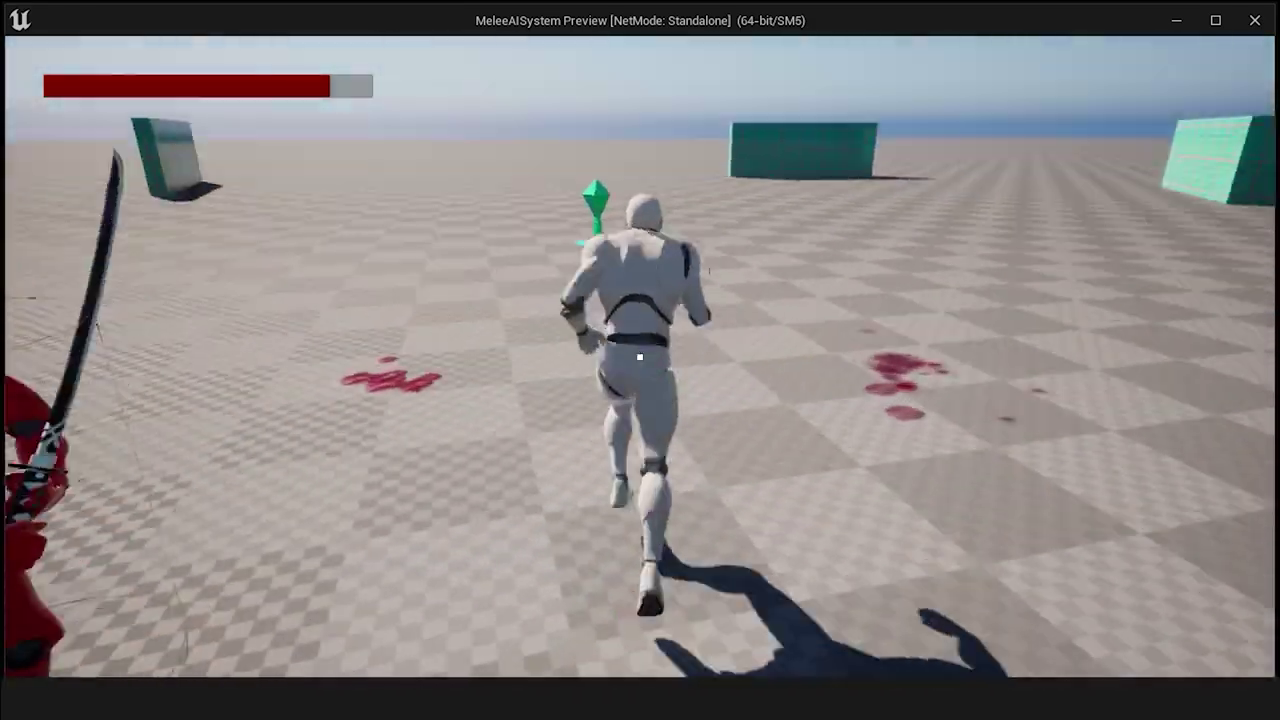
{"action": "key", "text": "w"}
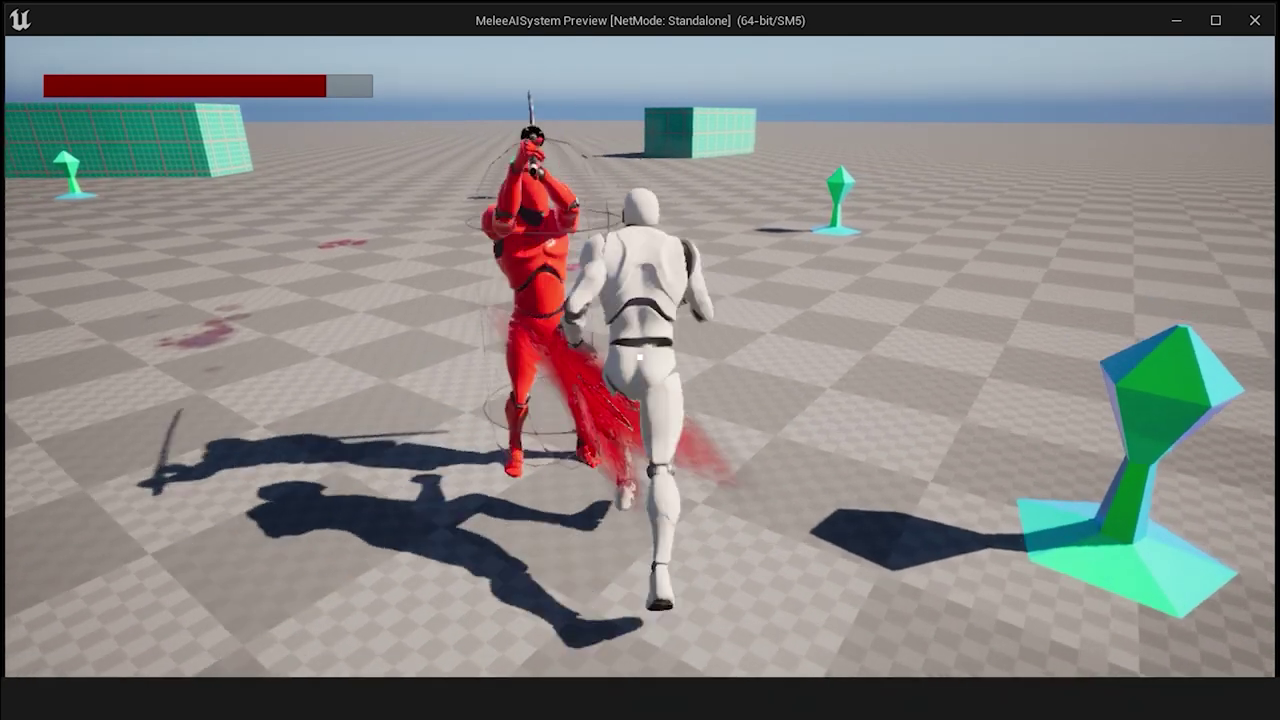
{"action": "key", "text": "Escape"}
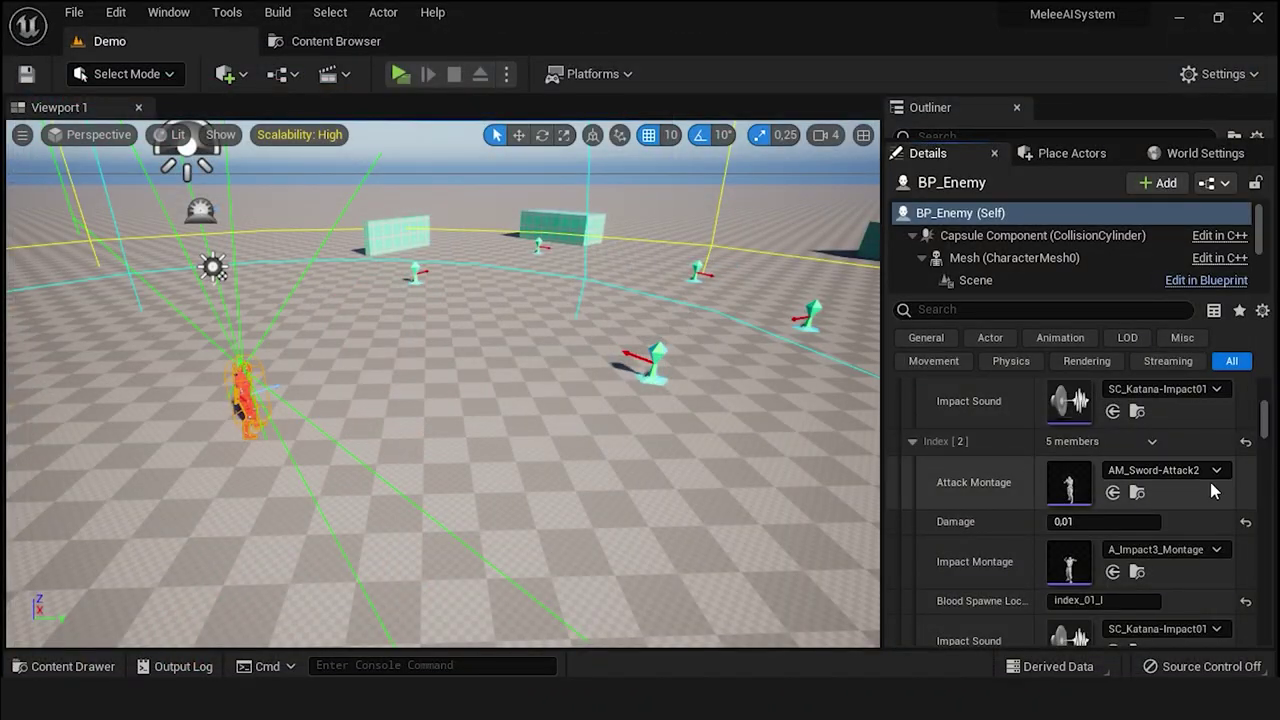
- Review Attack Data Index [0]: 0.01 damage, blood at index_01_l, SC_Kick impact sound
{"action": "scroll", "coordinate": [1205, 550], "scroll_direction": "down", "scroll_amount": 1}
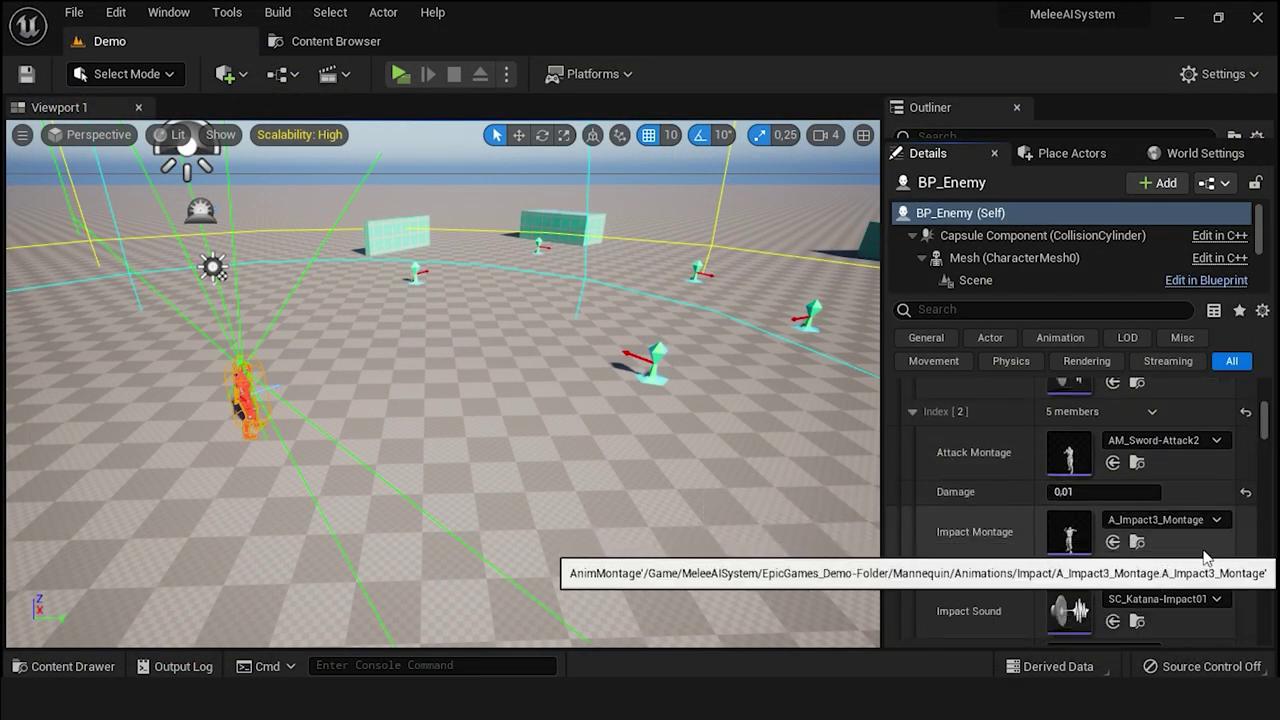
{"action": "scroll", "coordinate": [1205, 557], "scroll_direction": "down", "scroll_amount": 2}
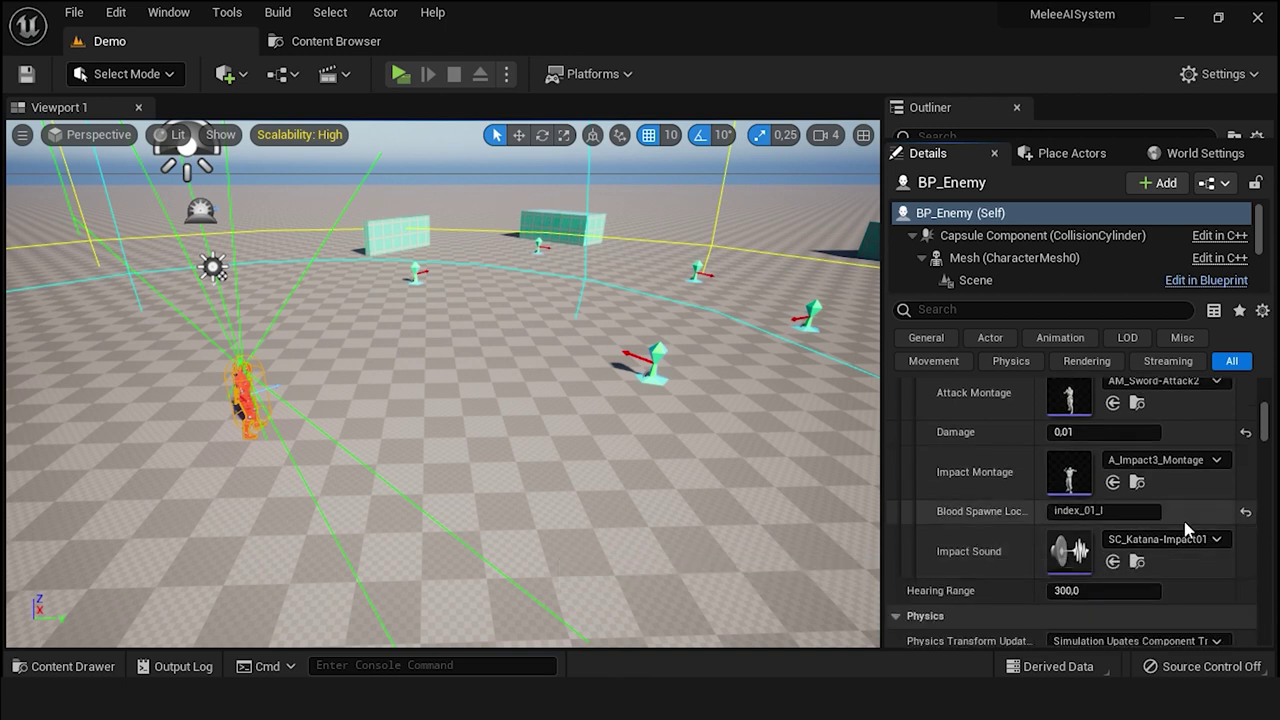
{"action": "scroll", "coordinate": [1186, 528], "scroll_direction": "up", "scroll_amount": 2}
{"action": "scroll", "coordinate": [1070, 485], "scroll_direction": "up", "scroll_amount": 3}
{"action": "scroll", "coordinate": [1090, 500], "scroll_direction": "up", "scroll_amount": 1}
{"action": "scroll", "coordinate": [1105, 522], "scroll_direction": "up", "scroll_amount": 3}
{"action": "scroll", "coordinate": [1015, 530], "scroll_direction": "up", "scroll_amount": 2}
{"action": "scroll", "coordinate": [1030, 515], "scroll_direction": "up", "scroll_amount": 1}
{"action": "scroll", "coordinate": [1050, 495], "scroll_direction": "up", "scroll_amount": 2}
{"action": "scroll", "coordinate": [1070, 472], "scroll_direction": "up", "scroll_amount": 1}
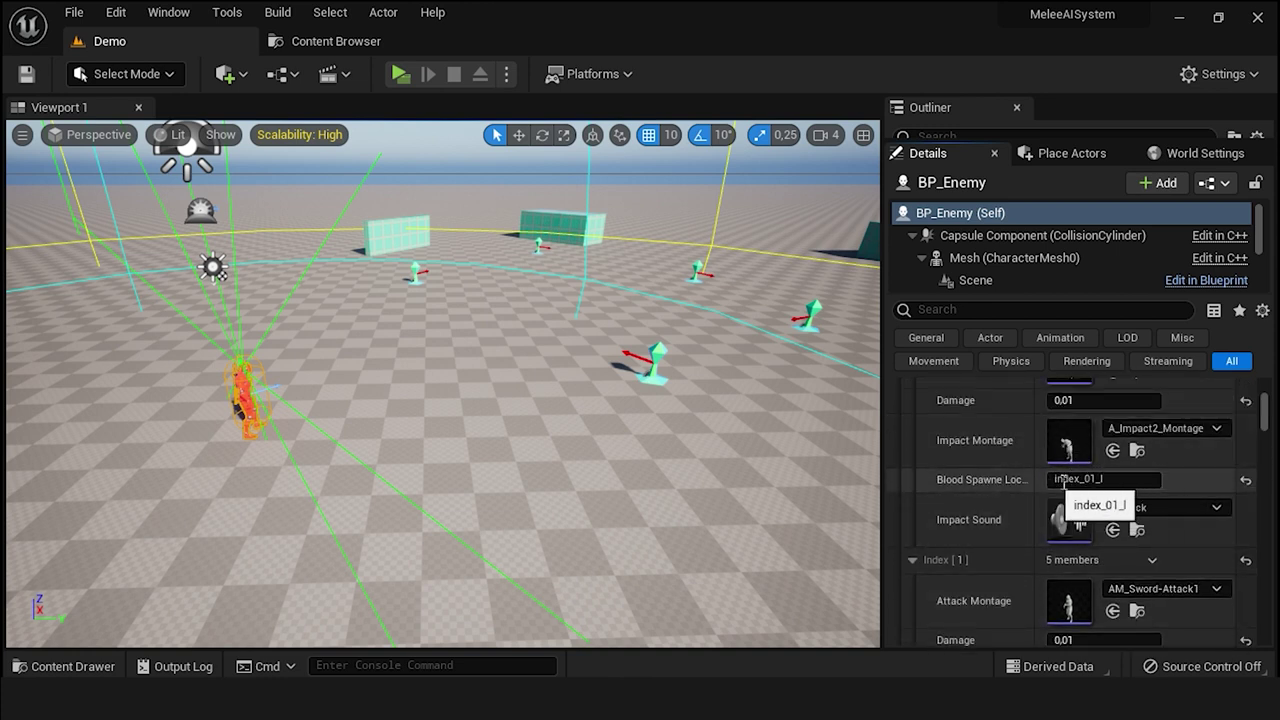
{"action": "scroll", "coordinate": [1070, 488], "scroll_direction": "up", "scroll_amount": 1}
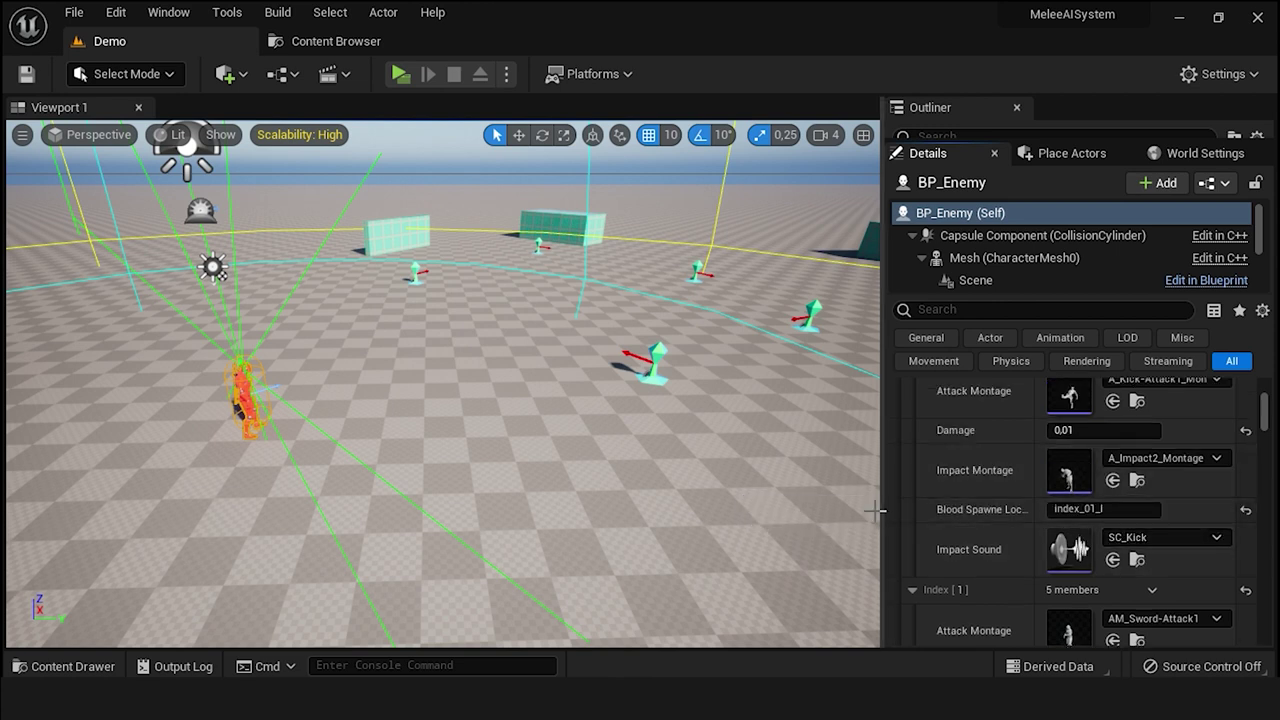
- Widen the Details panel and Alt-drag a copy of BP_Enemy, sliding it to the right
{"action": "left_click_drag", "start_coordinate": [880, 510], "coordinate": [797, 510]}
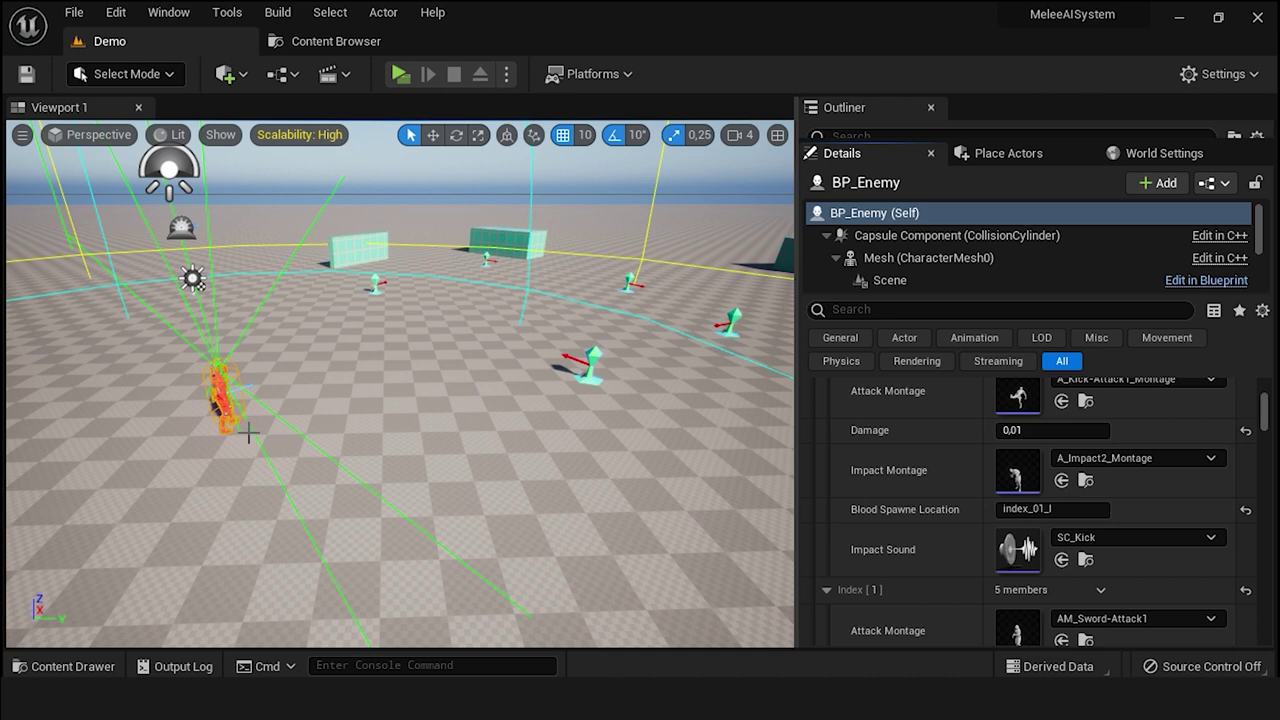
{"action": "left_click", "coordinate": [430, 138]}
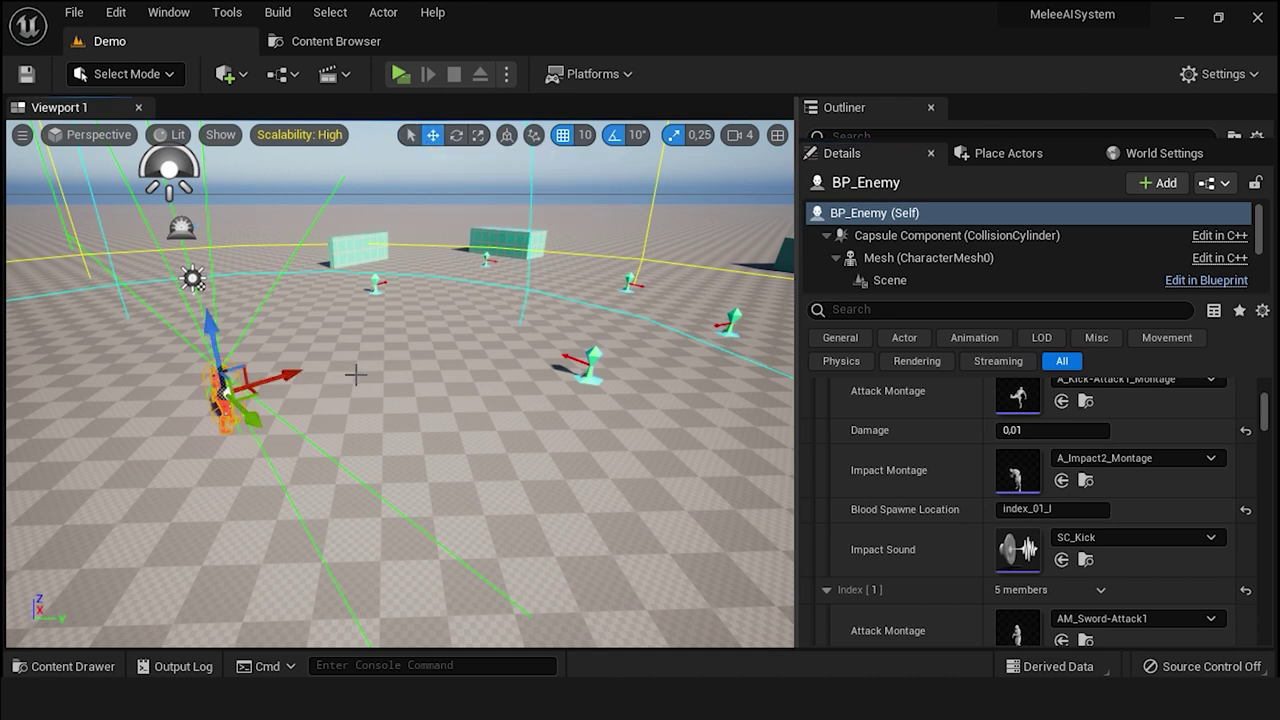
{"action": "left_click_drag", "start_coordinate": [262, 423], "coordinate": [212, 318]}
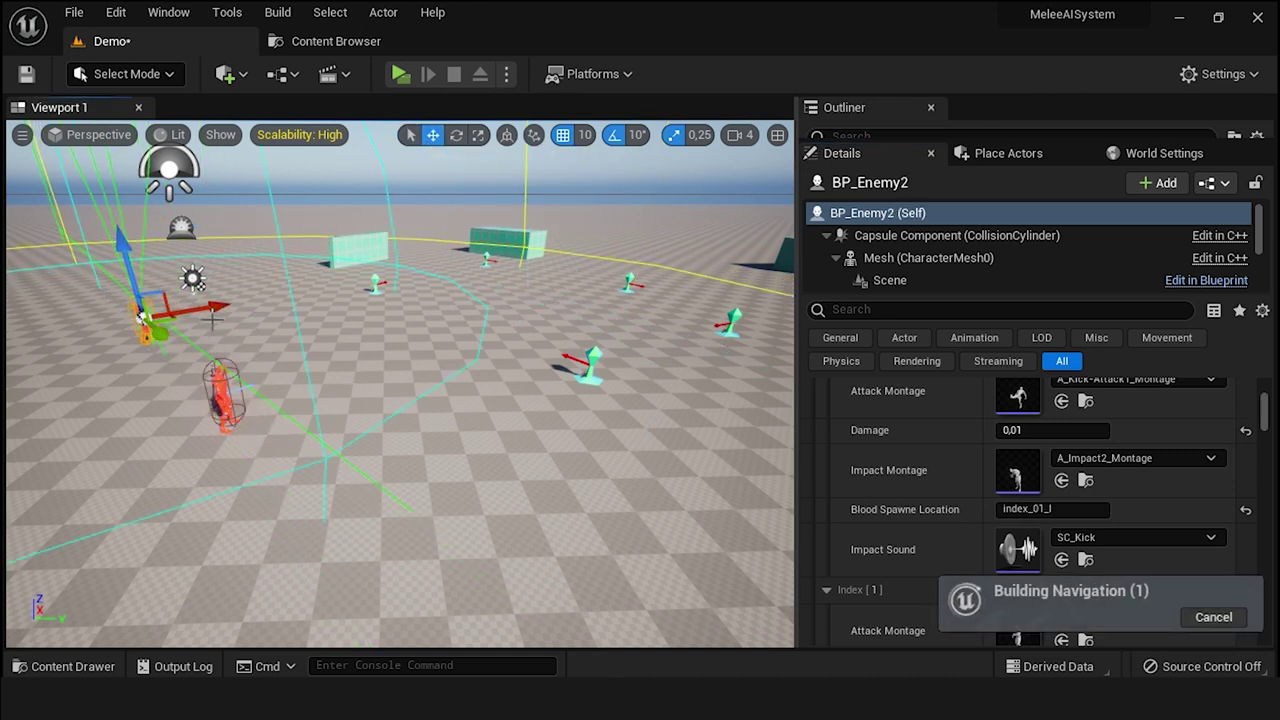
{"action": "right_click_drag", "start_coordinate": [207, 312], "coordinate": [207, 312]}
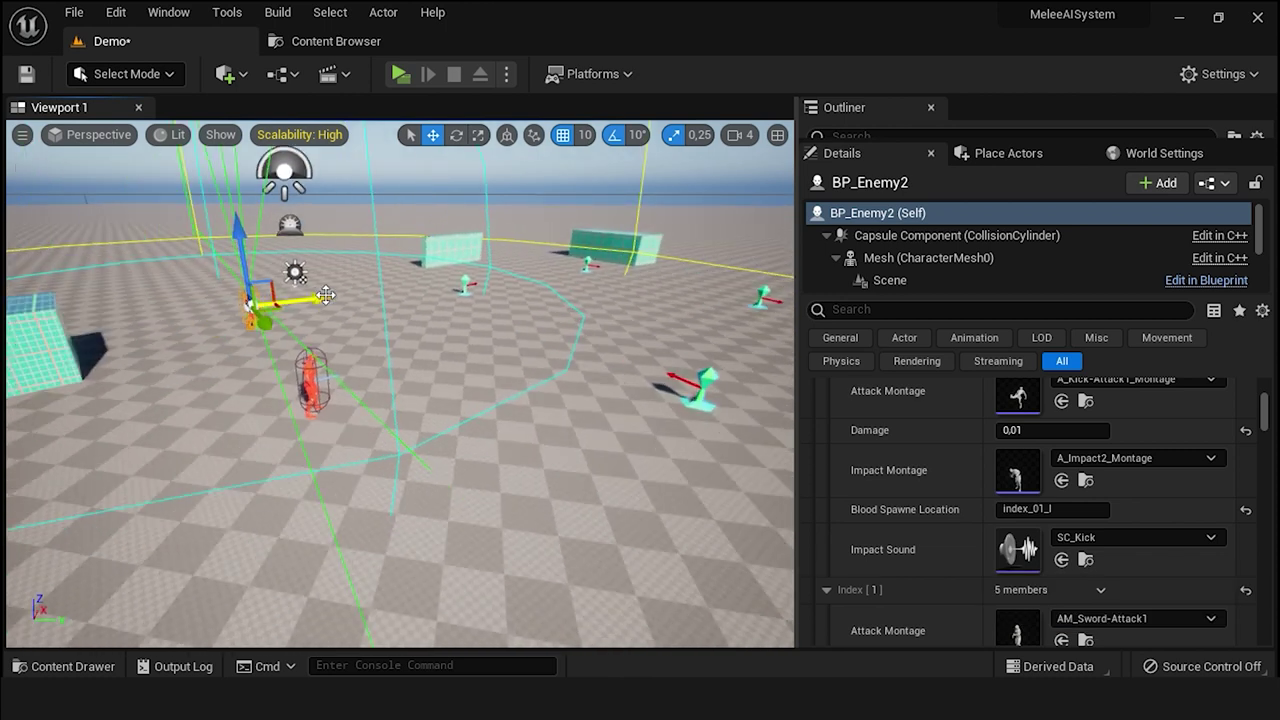
{"action": "left_click_drag", "start_coordinate": [325, 295], "coordinate": [440, 316]}
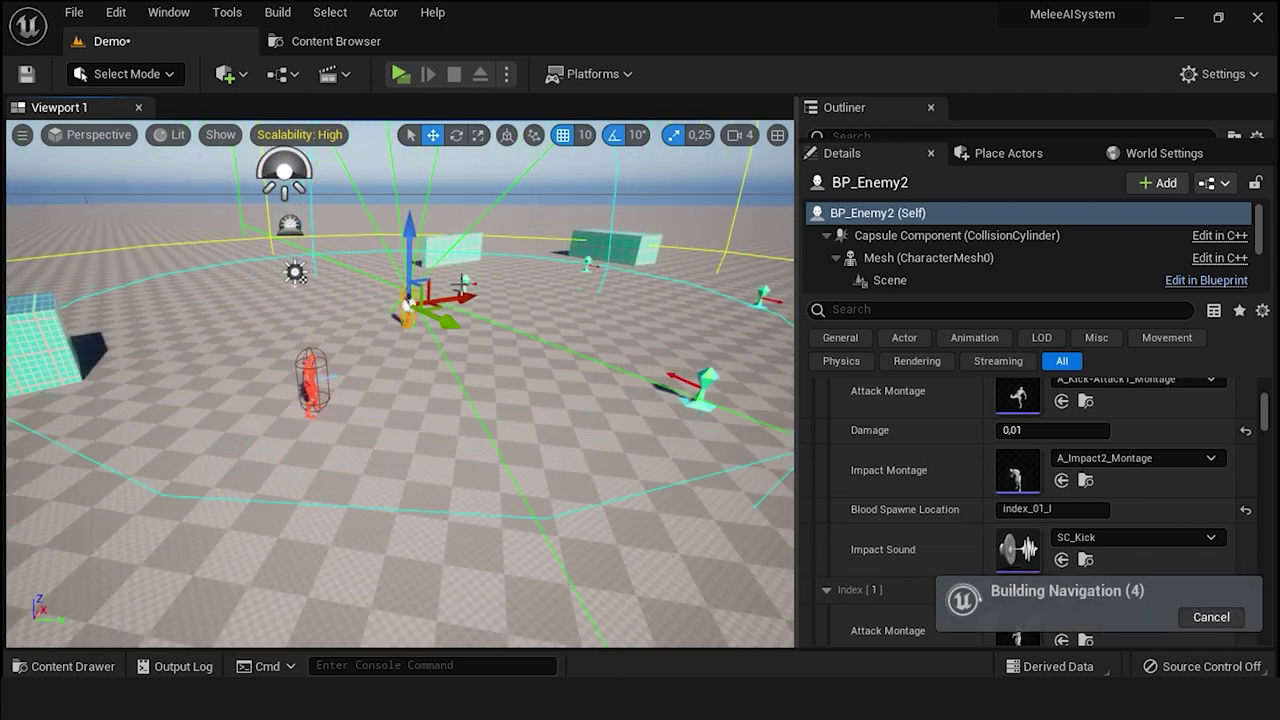
- Rotate the new BP_Enemy2 about 20 degrees around the vertical Z axis
{"action": "left_click", "coordinate": [456, 136]}
{"action": "mouse_move", "coordinate": [429, 331]}
{"action": "left_mouse_down"}
{"action": "mouse_move", "coordinate": [415, 338]}
{"action": "mouse_move", "coordinate": [432, 350]}
{"action": "mouse_move", "coordinate": [410, 337]}
{"action": "left_mouse_up"}
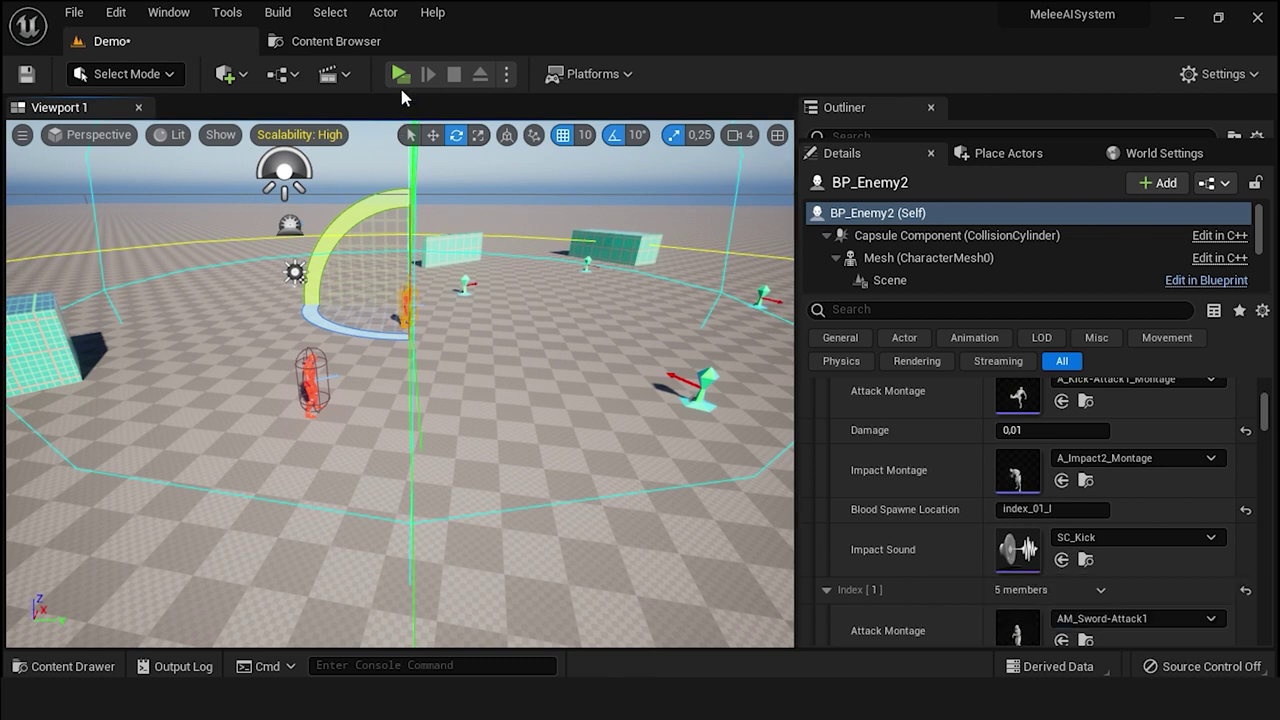
{"action": "left_click", "coordinate": [432, 134]}
- Place BP_Enemy2 beside BP_Enemy and review its Attack Data damages of 0.2, 0.3 and 0.4
{"action": "left_click_drag", "start_coordinate": [453, 302], "coordinate": [304, 499]}
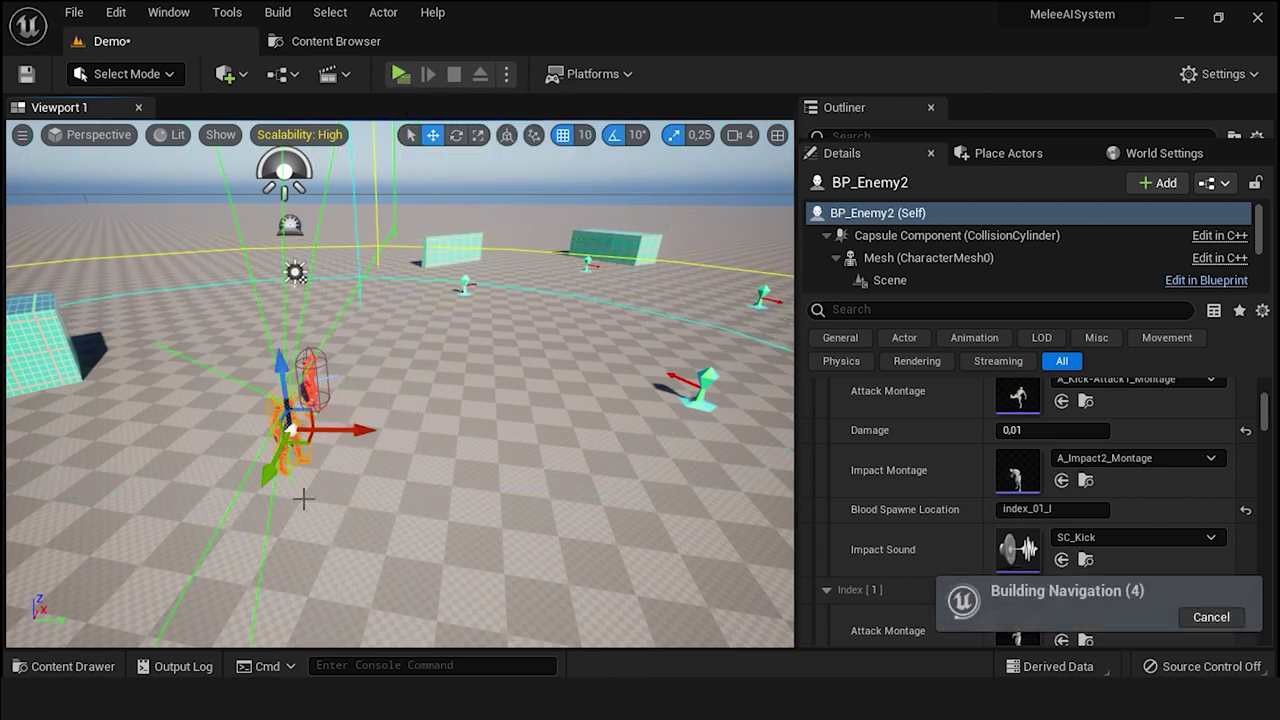
{"action": "scroll", "coordinate": [1095, 538], "scroll_direction": "up", "scroll_amount": 1}
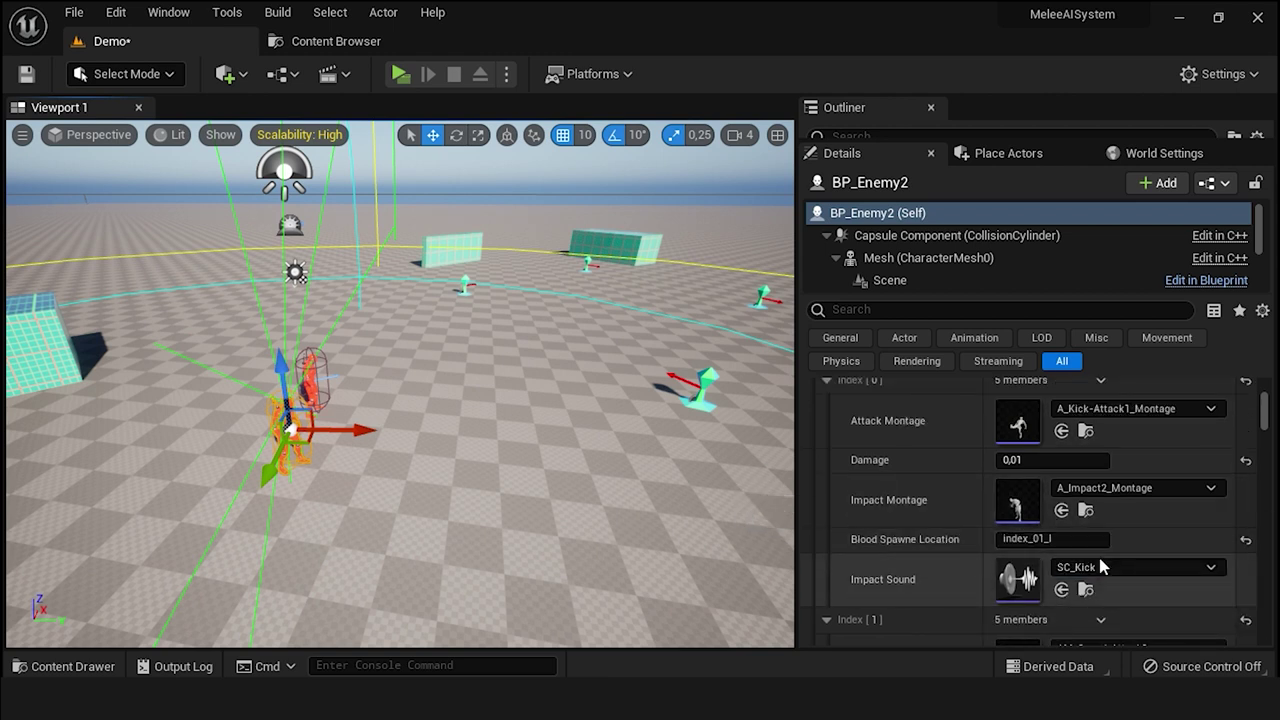
{"action": "scroll", "coordinate": [1032, 495], "scroll_direction": "up", "scroll_amount": 1}
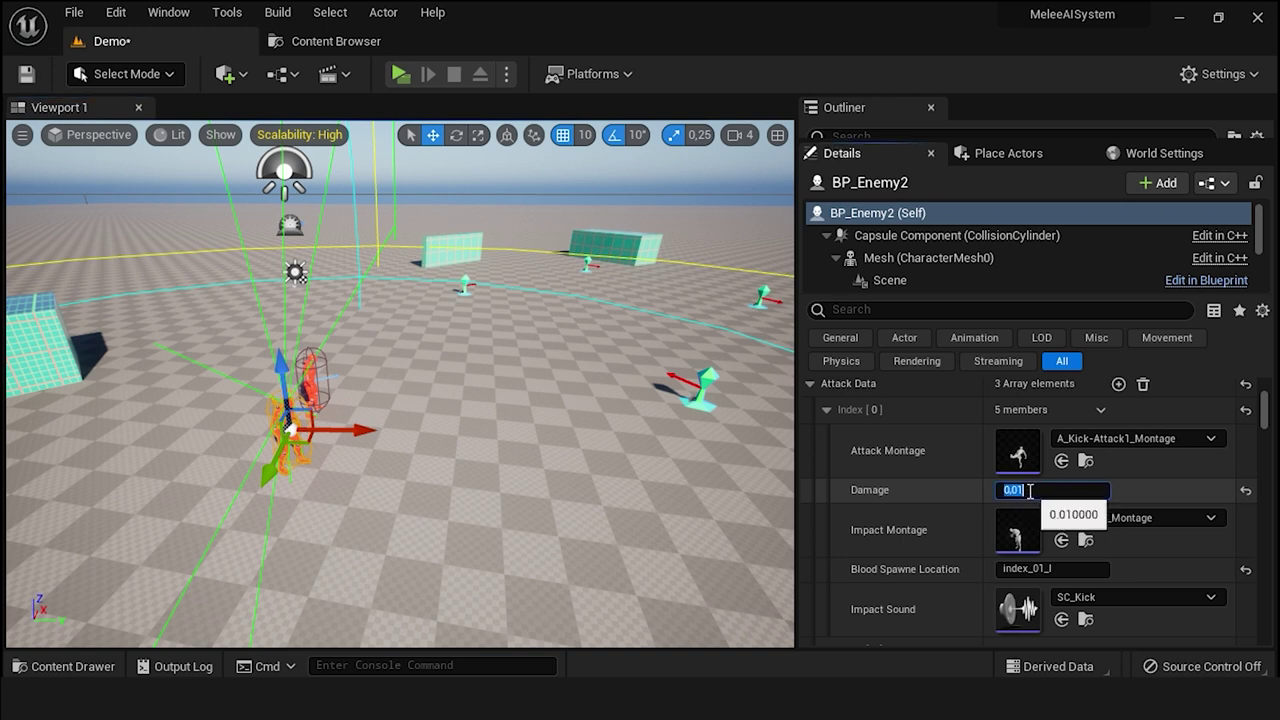
{"action": "scroll", "coordinate": [1035, 540], "scroll_direction": "down", "scroll_amount": 4}
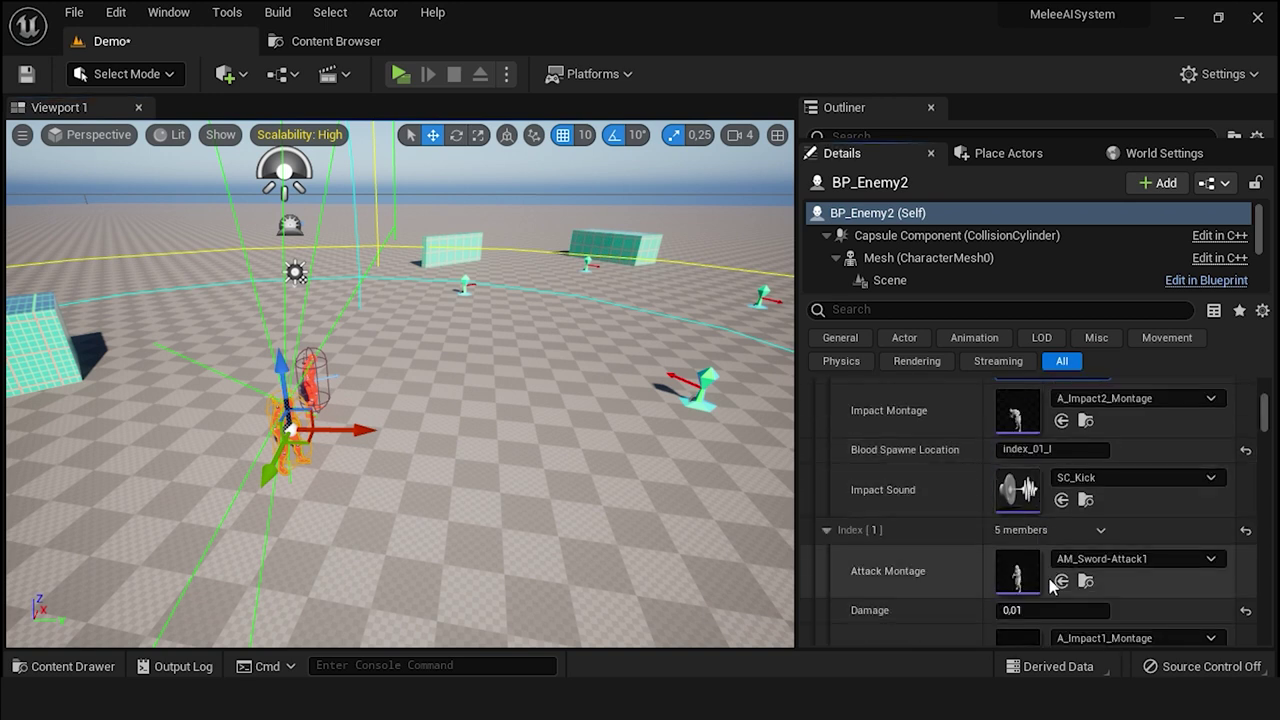
{"action": "scroll", "coordinate": [1040, 598], "scroll_direction": "down", "scroll_amount": 1}
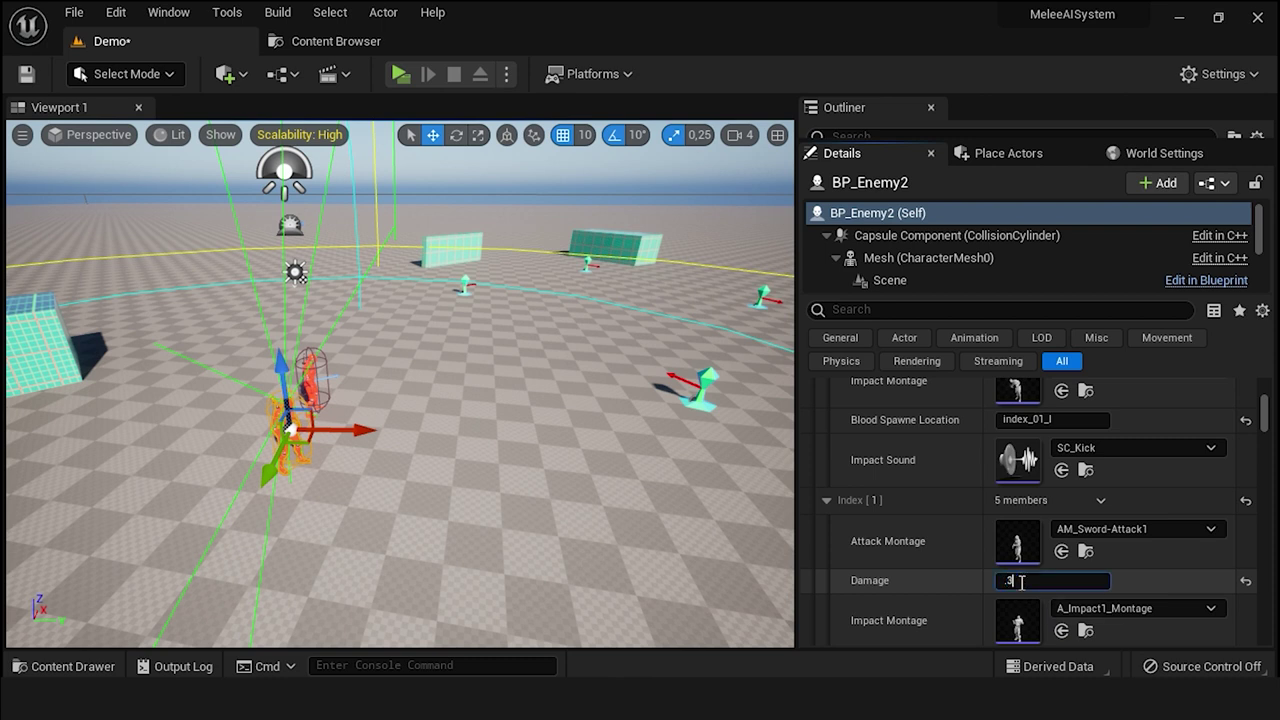
{"action": "scroll", "coordinate": [1020, 581], "scroll_direction": "down", "scroll_amount": 1}
{"action": "scroll", "coordinate": [1035, 605], "scroll_direction": "down", "scroll_amount": 2}
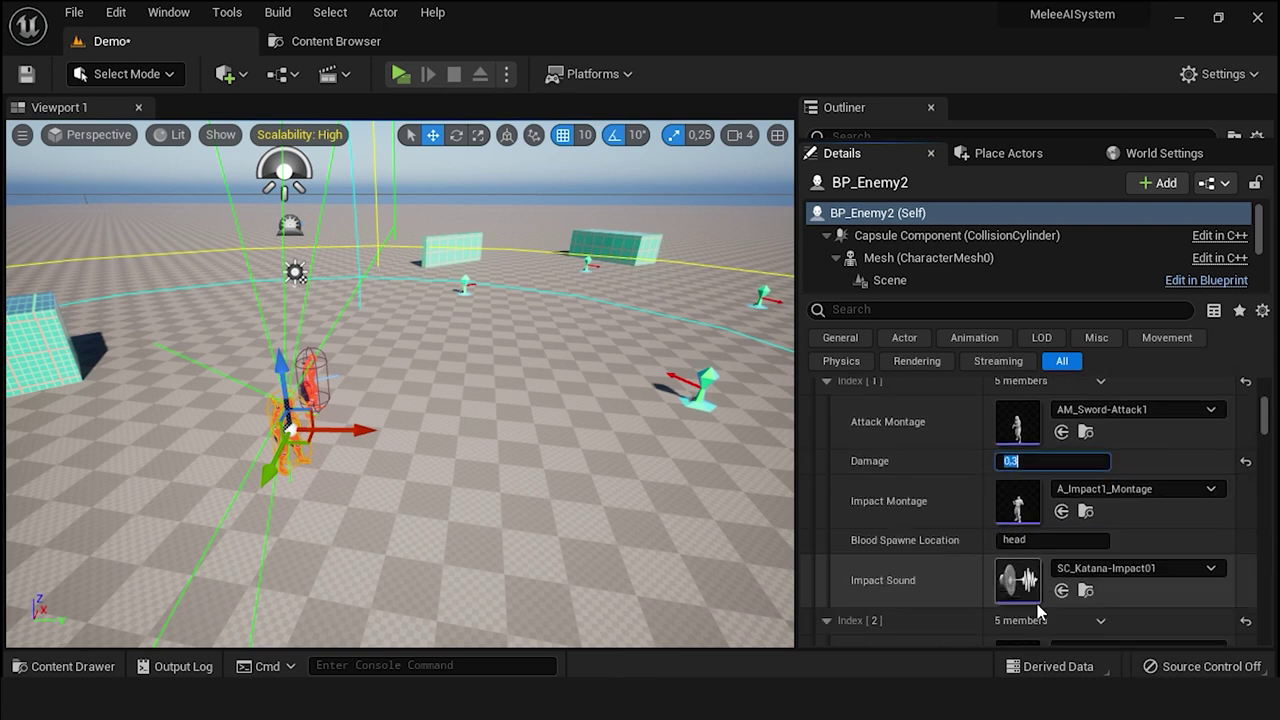
{"action": "scroll", "coordinate": [1038, 612], "scroll_direction": "down", "scroll_amount": 1}
{"action": "scroll", "coordinate": [1040, 617], "scroll_direction": "down", "scroll_amount": 1}
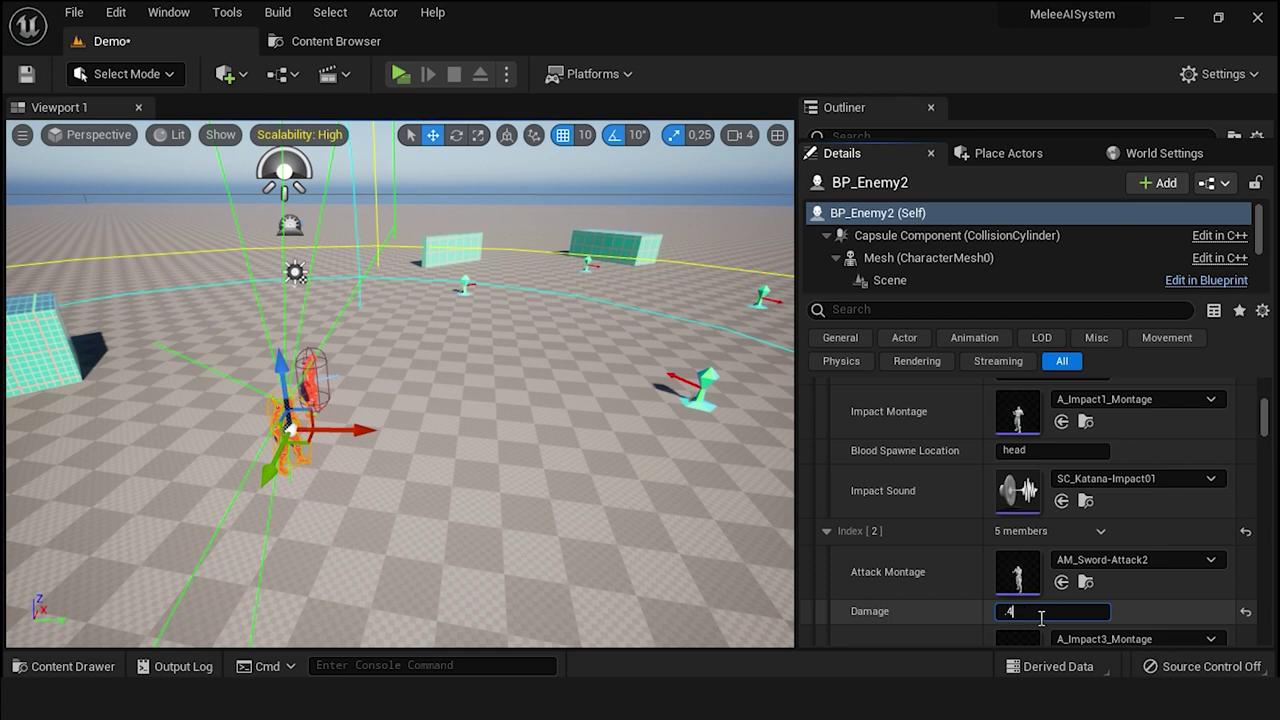
{"action": "scroll", "coordinate": [1078, 590], "scroll_direction": "up", "scroll_amount": 2}
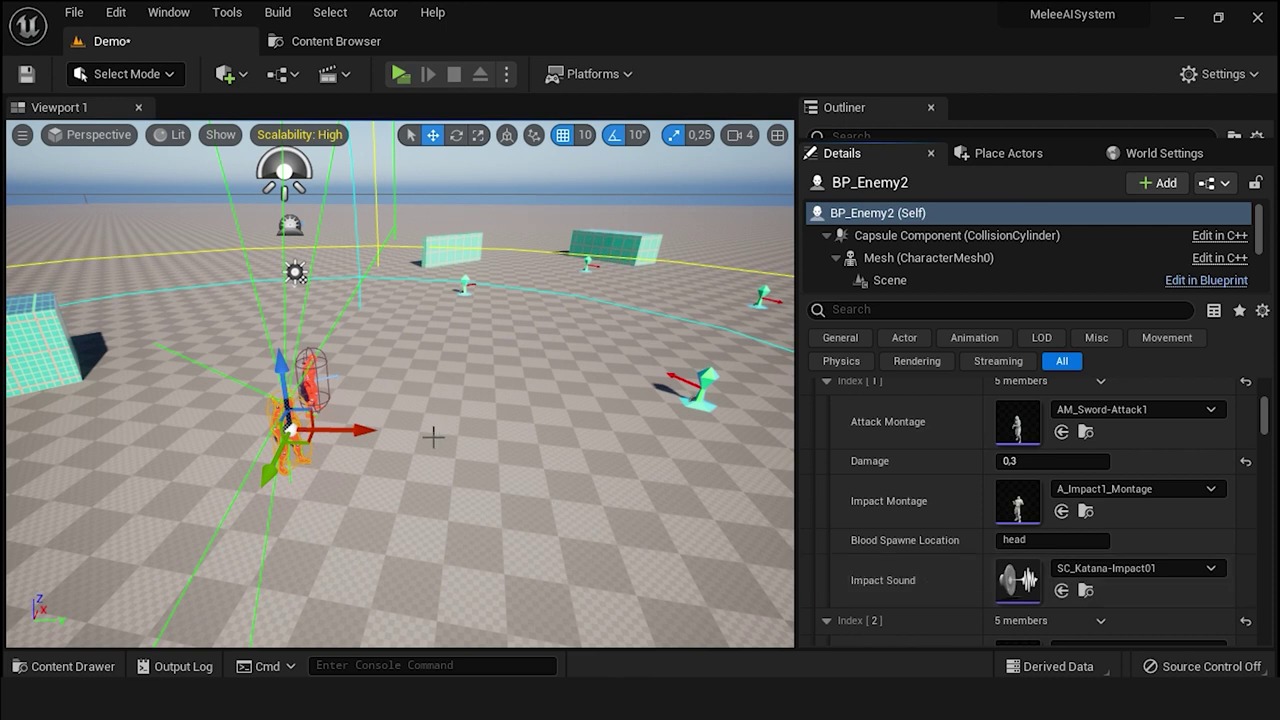
- Compare against BP_Enemy's attack values, then return to BP_Enemy2's first attack montage
{"action": "left_click", "coordinate": [308, 370]}
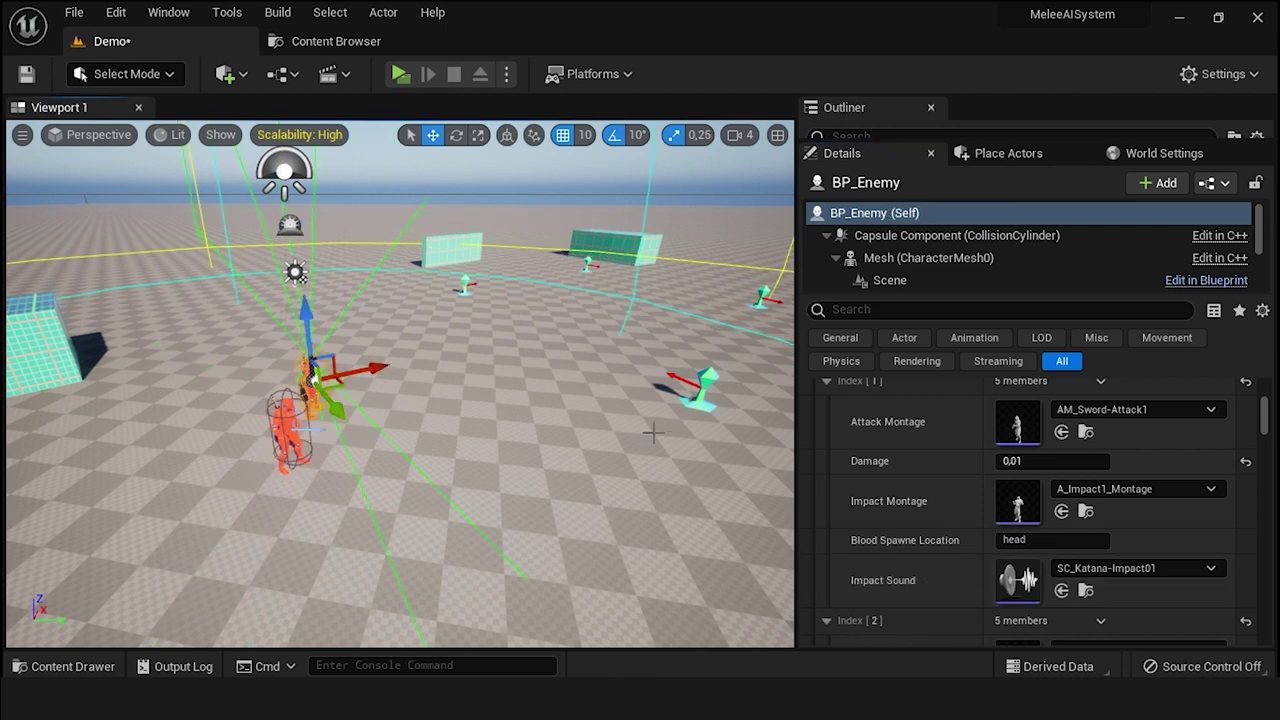
{"action": "left_click", "coordinate": [285, 425]}
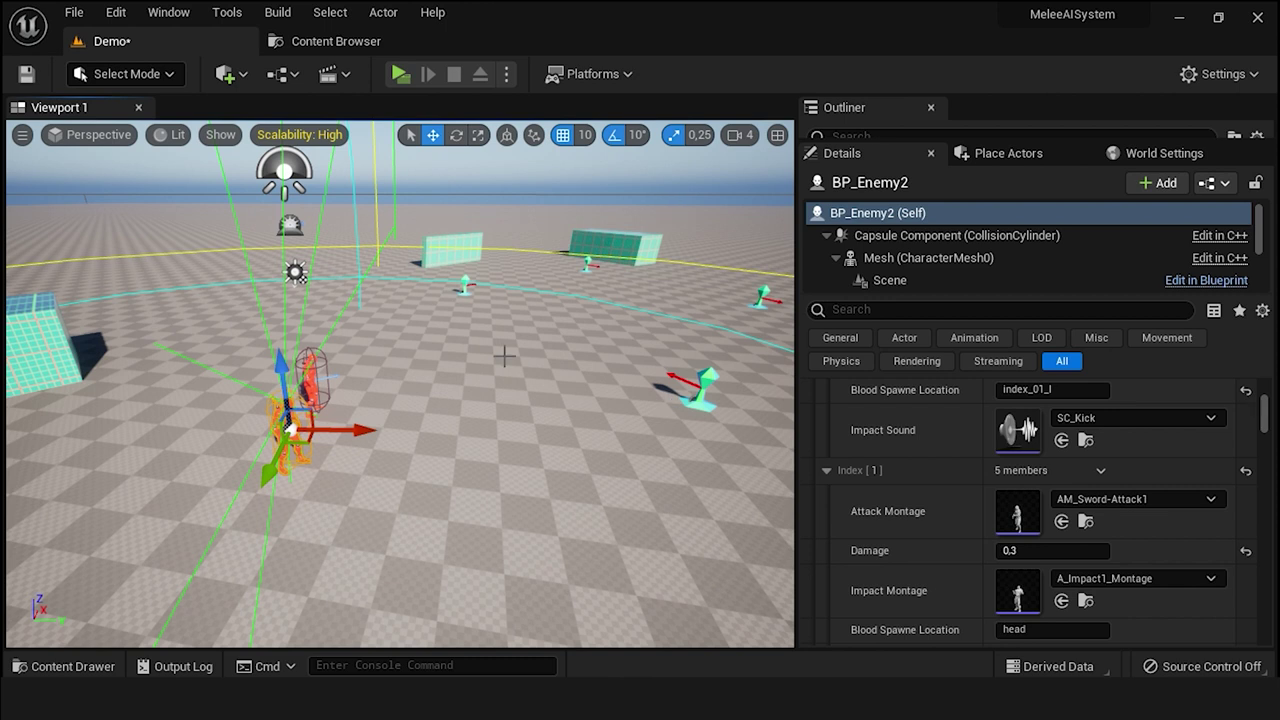
{"action": "scroll", "coordinate": [1198, 486], "scroll_direction": "up", "scroll_amount": 1}
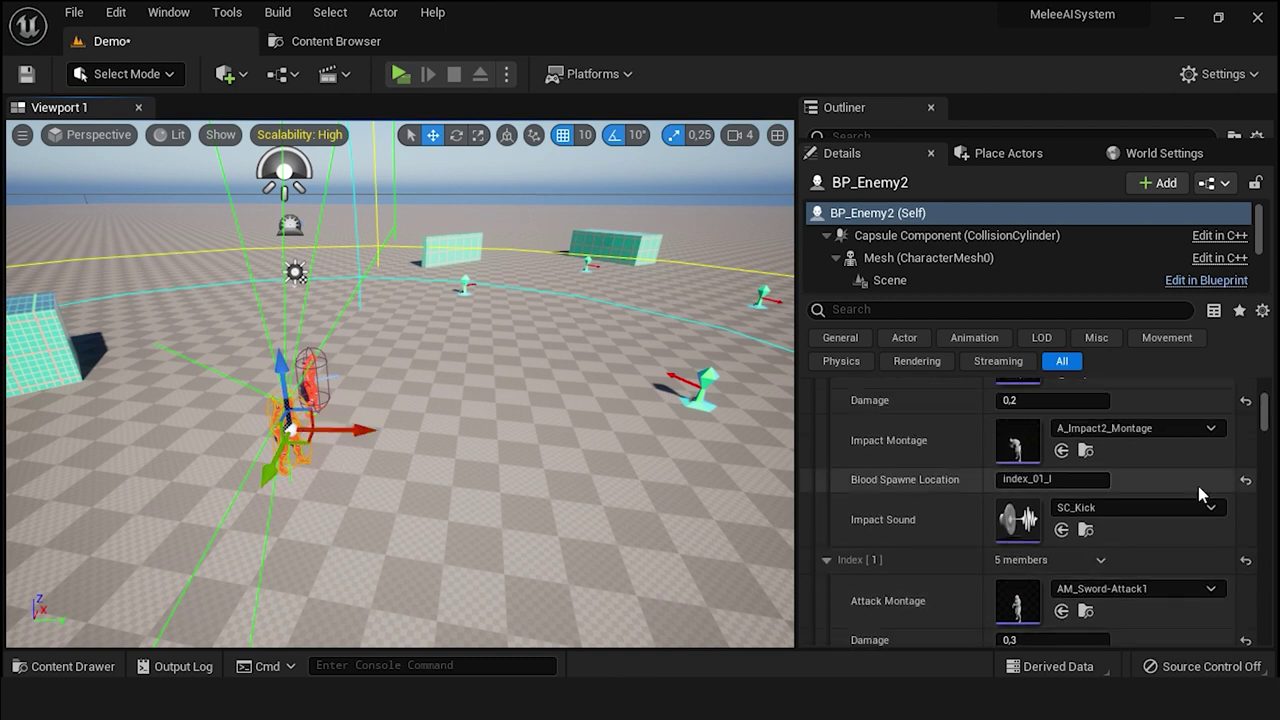
{"action": "scroll", "coordinate": [1198, 486], "scroll_direction": "up", "scroll_amount": 2}
{"action": "left_click", "coordinate": [1128, 472]}
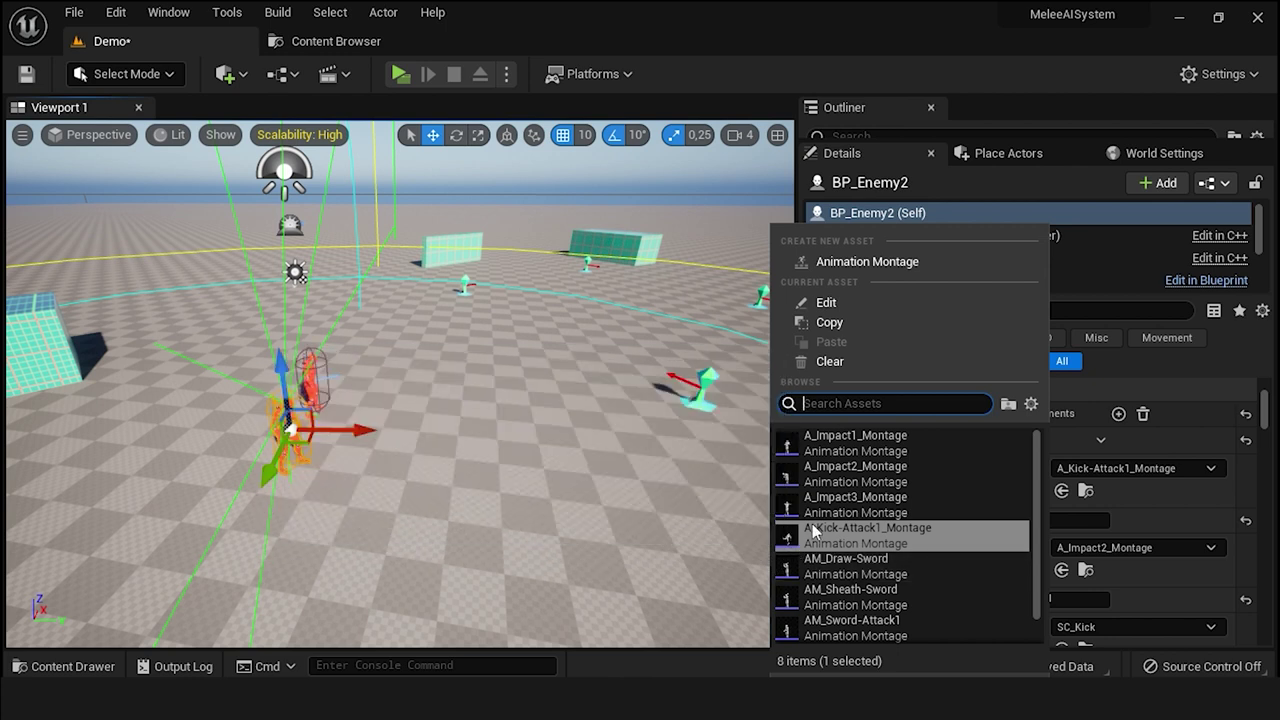
- Set all three BP_Enemy2 attack montages to AM_Sword-Attack1, keeping the SC_Katana-Impact01 impact sound
{"action": "scroll", "coordinate": [845, 530], "scroll_direction": "down", "scroll_amount": 1}
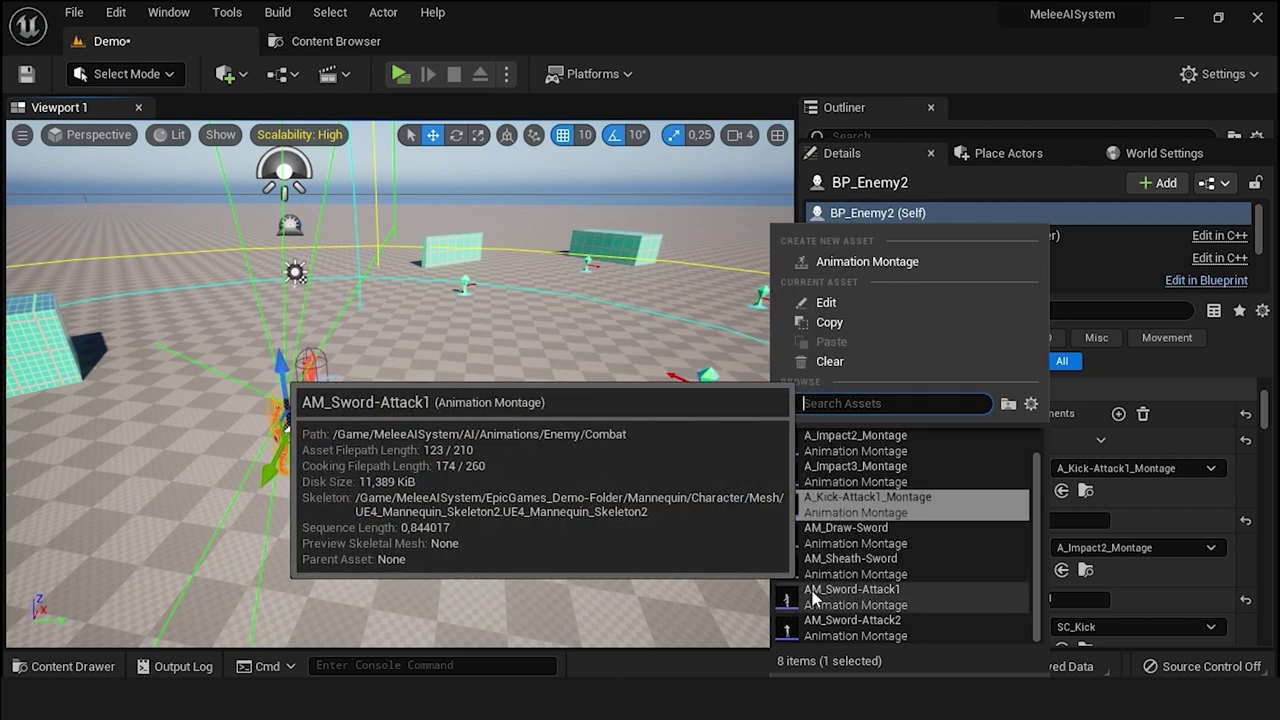
{"action": "left_click", "coordinate": [884, 600]}
{"action": "scroll", "coordinate": [1118, 581], "scroll_direction": "down", "scroll_amount": 2}
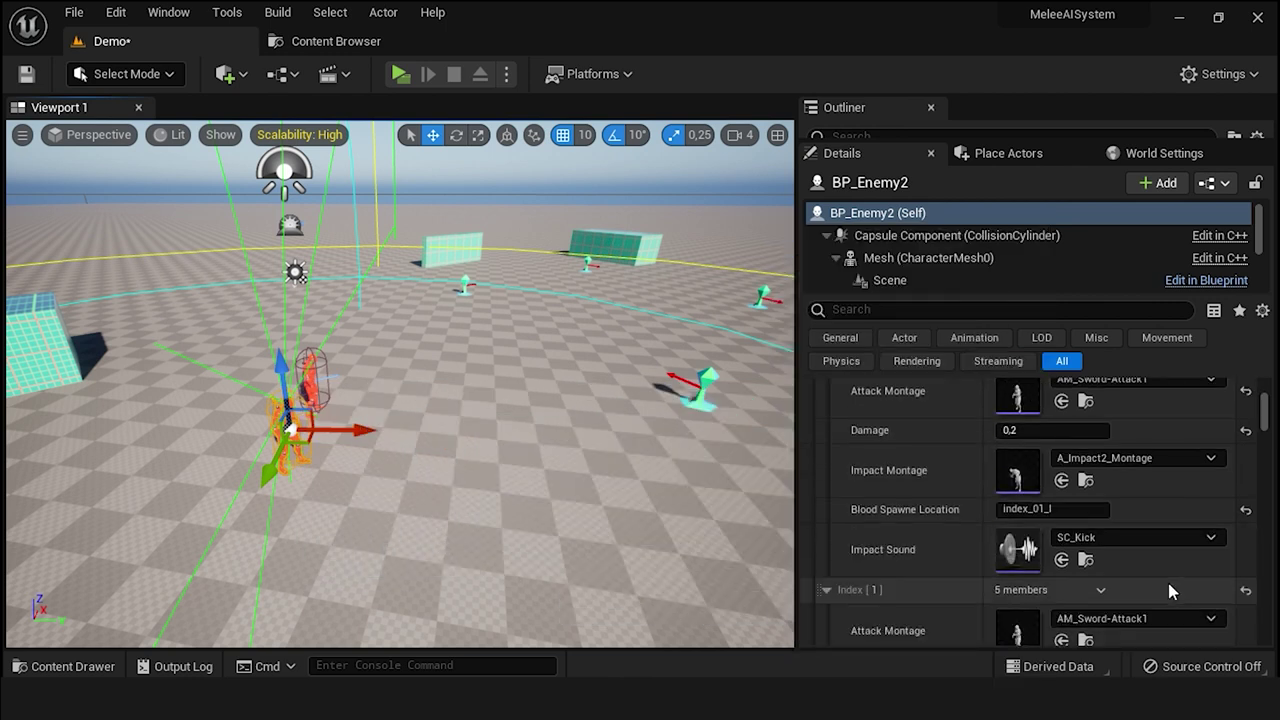
{"action": "scroll", "coordinate": [1113, 541], "scroll_direction": "down", "scroll_amount": 2}
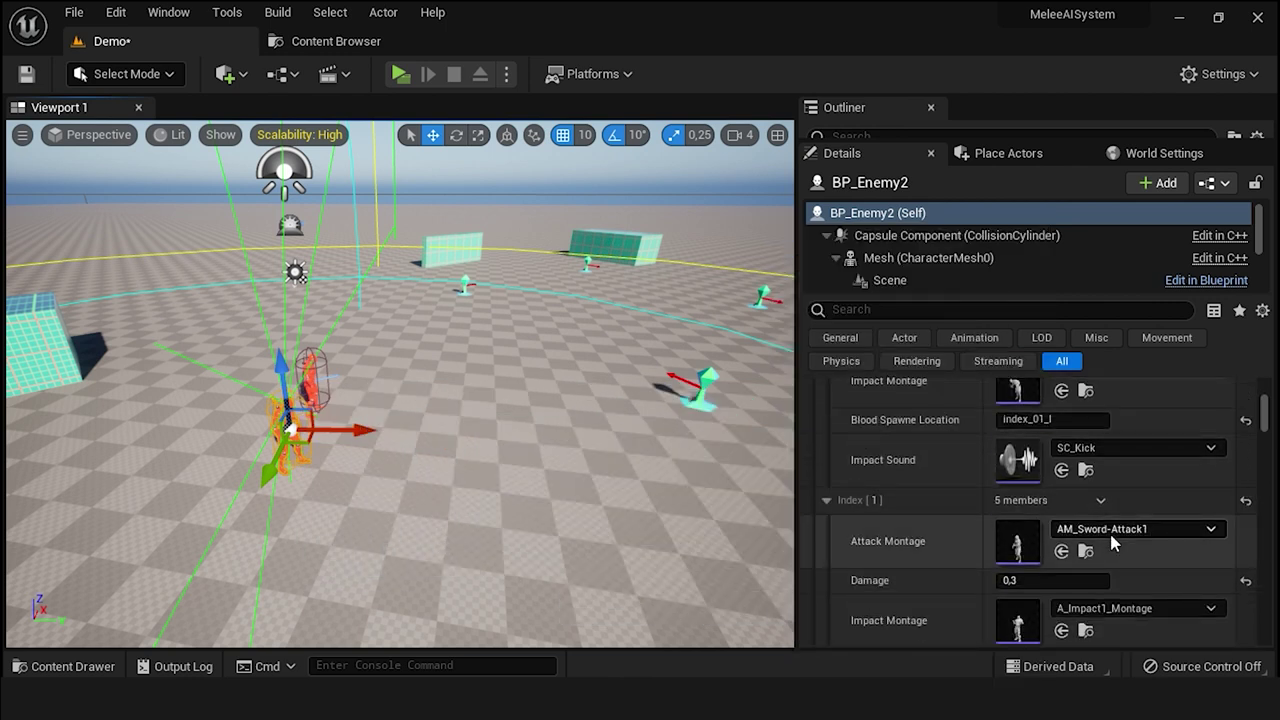
{"action": "left_click", "coordinate": [1113, 533]}
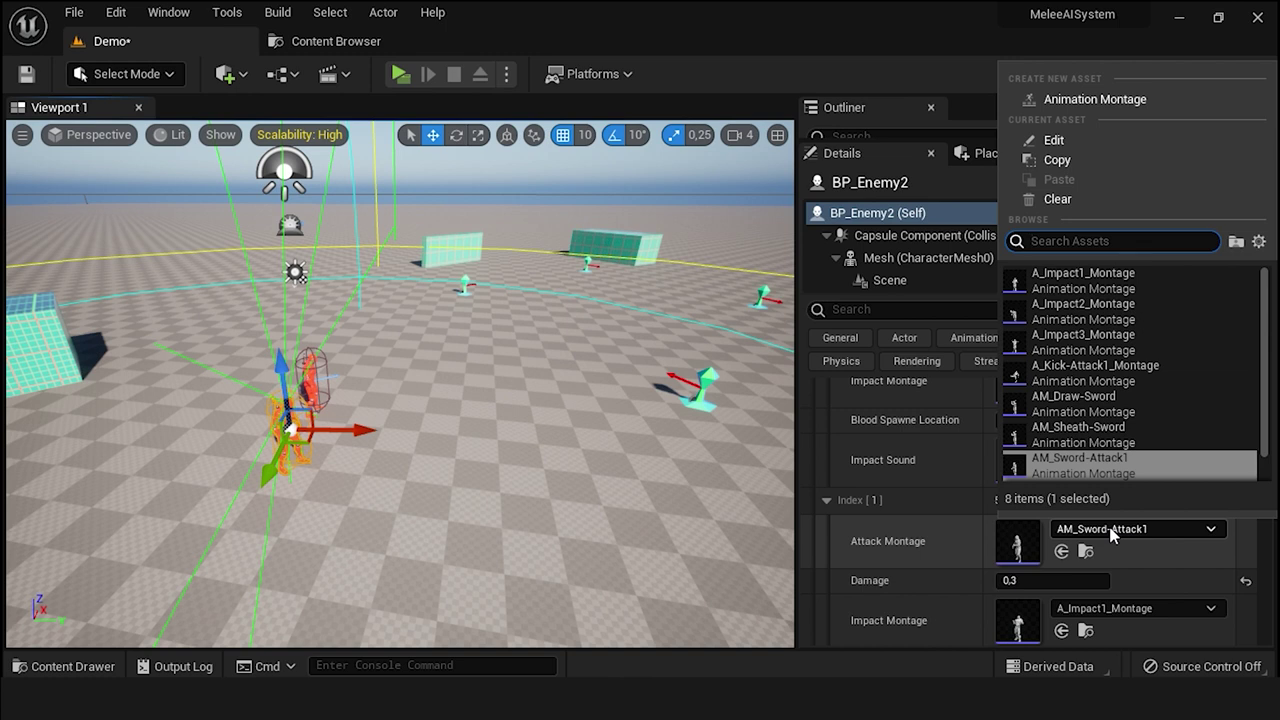
{"action": "left_click", "coordinate": [1113, 533]}
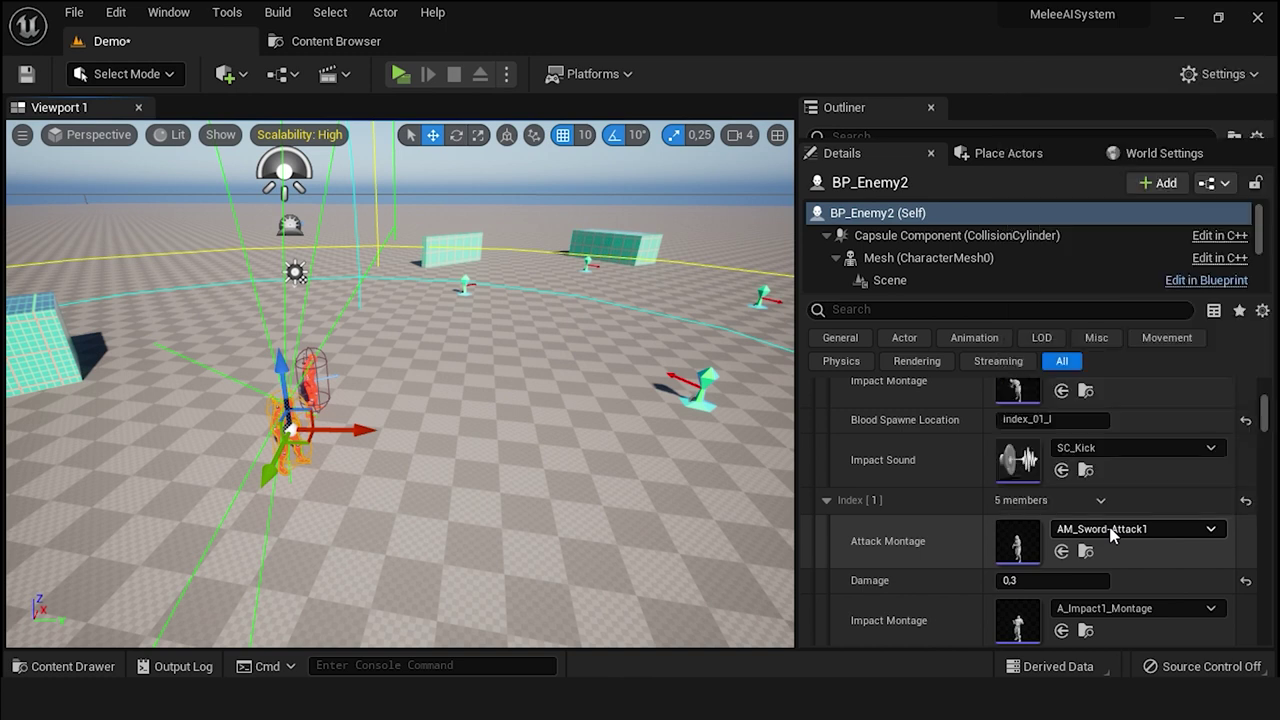
{"action": "scroll", "coordinate": [1125, 540], "scroll_direction": "down", "scroll_amount": 3}
{"action": "left_click", "coordinate": [1130, 568]}
{"action": "left_click", "coordinate": [1130, 570]}
{"action": "scroll", "coordinate": [1130, 570], "scroll_direction": "down", "scroll_amount": 2}
{"action": "left_click", "coordinate": [1115, 565]}
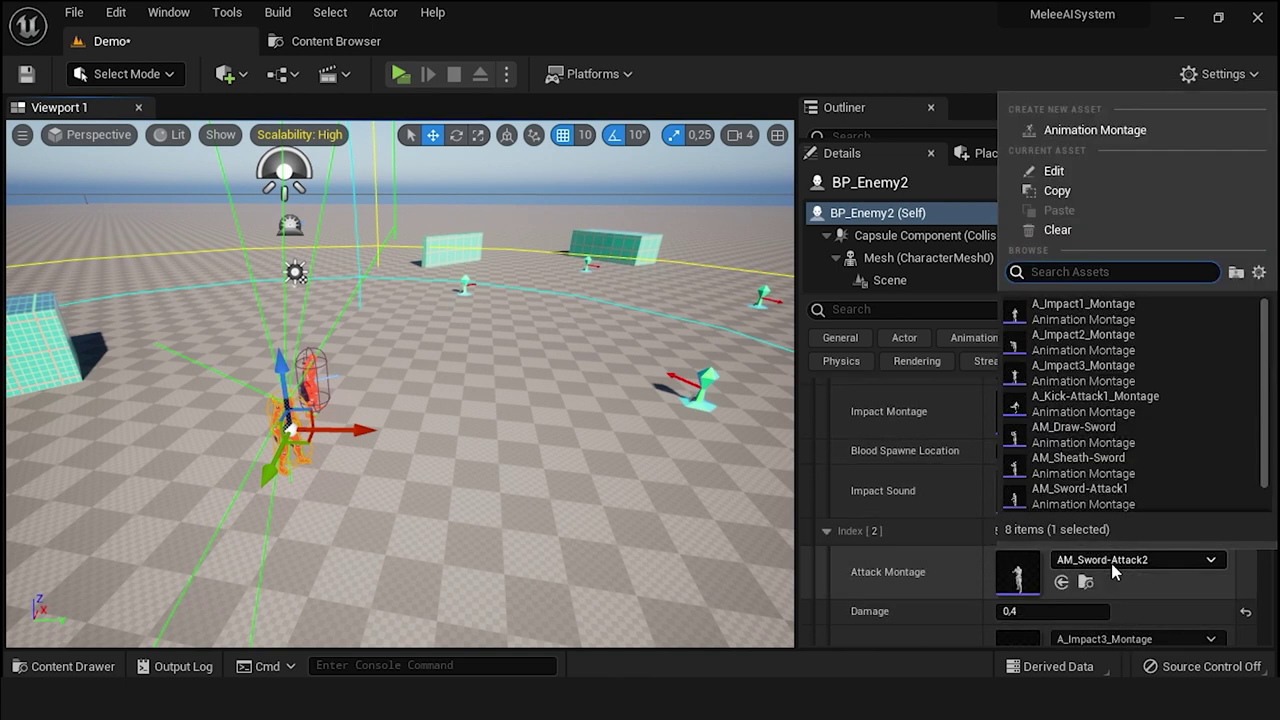
{"action": "left_click", "coordinate": [1118, 490]}
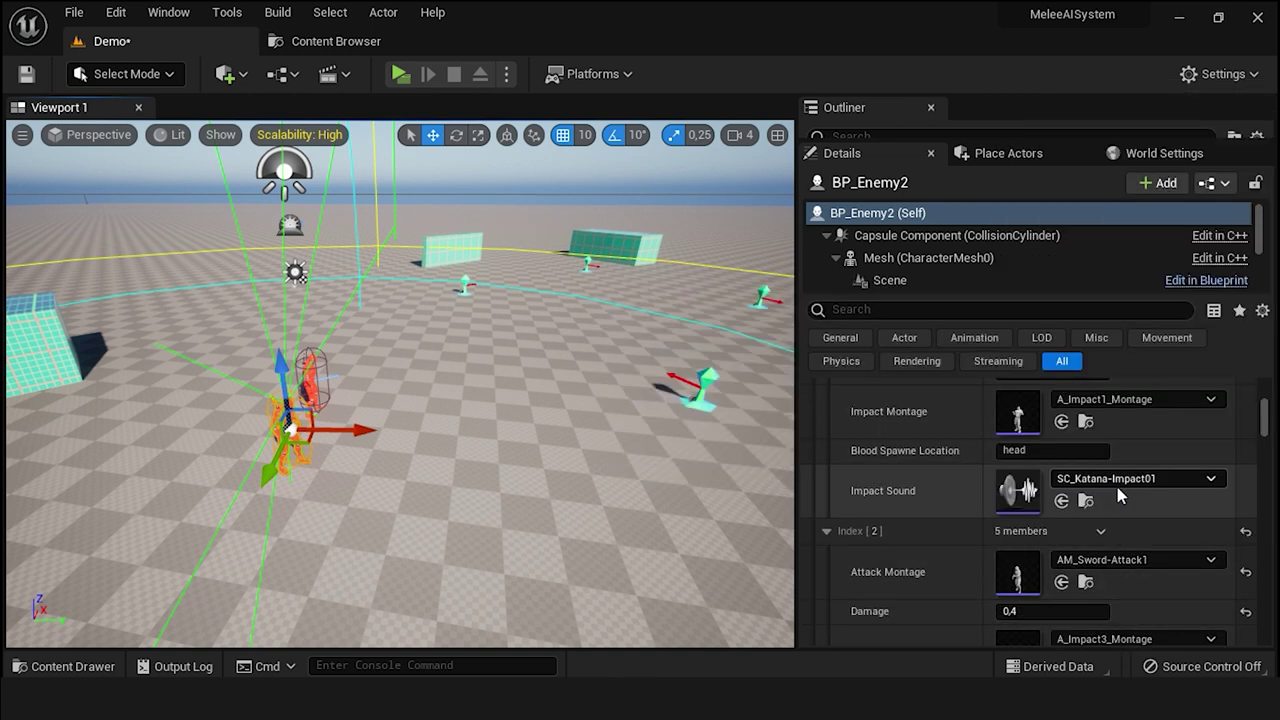
- Save the level and select BP_Enemy to review its attack settings
{"action": "left_click", "coordinate": [26, 74]}
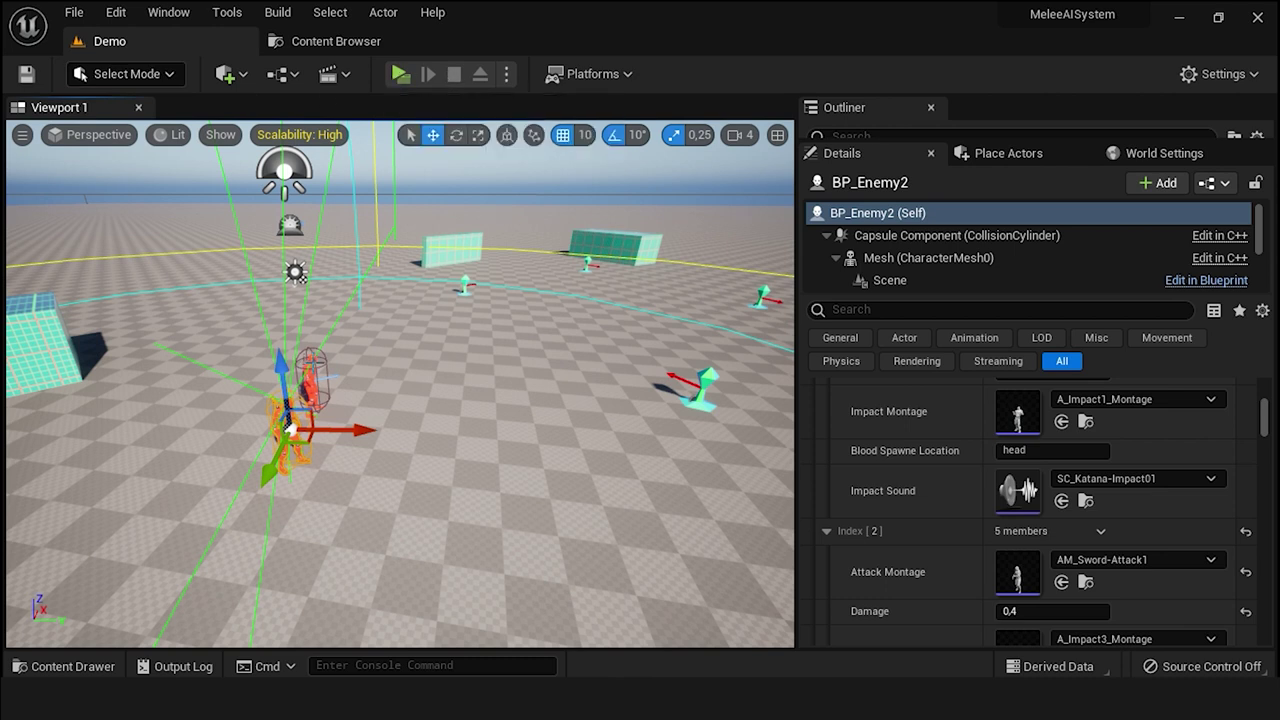
{"action": "left_click", "coordinate": [313, 364]}
{"action": "scroll", "coordinate": [1169, 526], "scroll_direction": "up", "scroll_amount": 3}
{"action": "scroll", "coordinate": [1169, 526], "scroll_direction": "up", "scroll_amount": 3}
{"action": "scroll", "coordinate": [1169, 526], "scroll_direction": "up", "scroll_amount": 2}
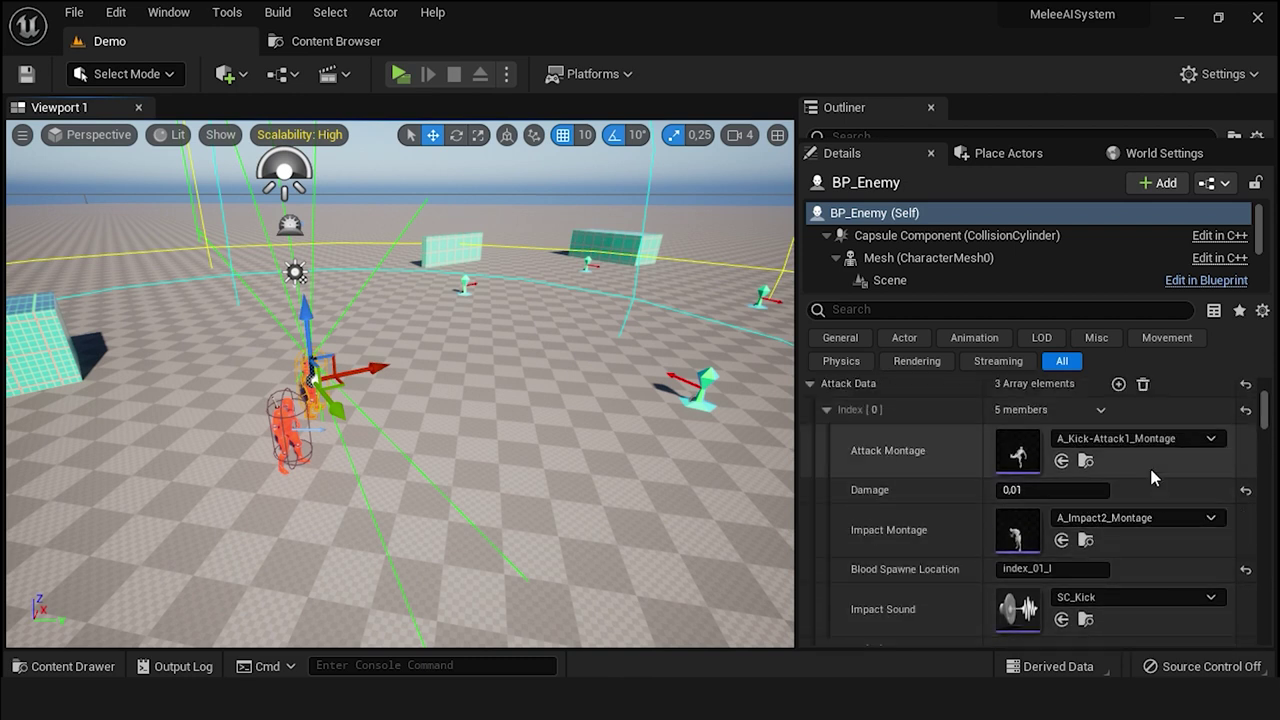
- Set BP_Enemy's second and third attack montages to A_Kick-Attack1_Montage
{"action": "scroll", "coordinate": [1135, 542], "scroll_direction": "down", "scroll_amount": 2}
{"action": "scroll", "coordinate": [1135, 542], "scroll_direction": "down", "scroll_amount": 2}
{"action": "left_click", "coordinate": [1128, 505]}
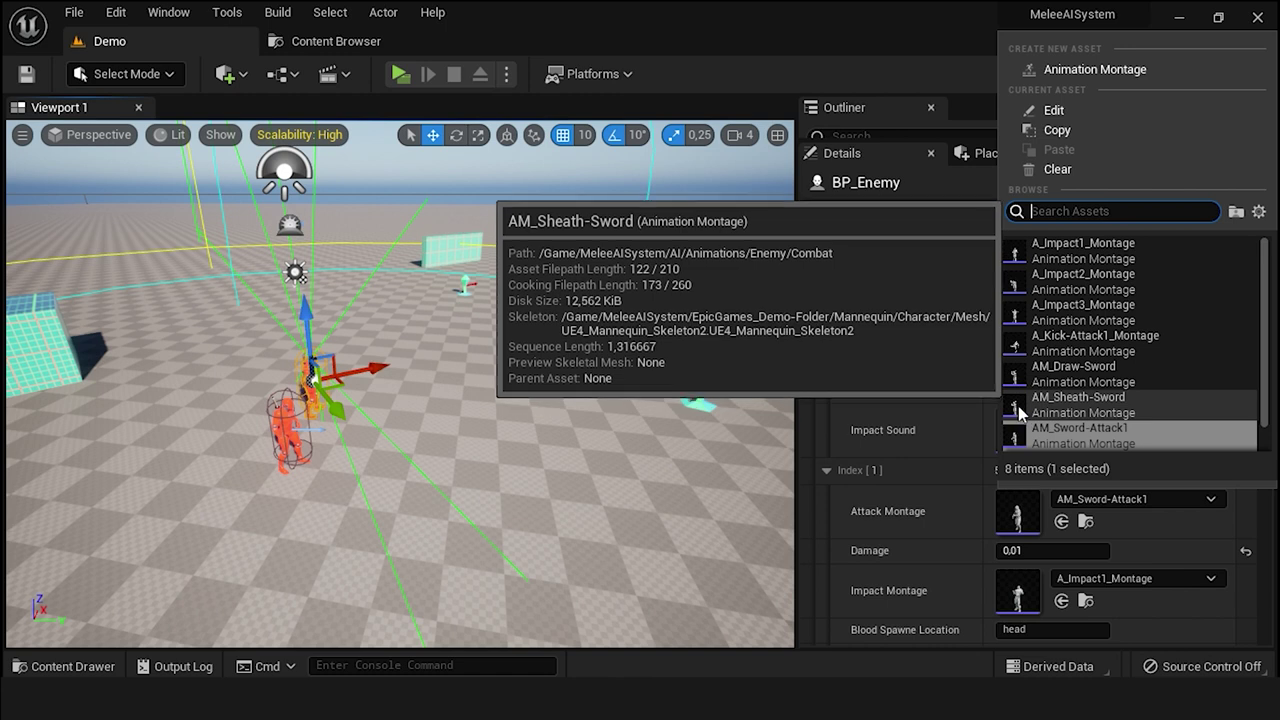
{"action": "left_click", "coordinate": [1085, 343]}
{"action": "scroll", "coordinate": [1124, 568], "scroll_direction": "down", "scroll_amount": 1}
{"action": "scroll", "coordinate": [1121, 568], "scroll_direction": "down", "scroll_amount": 1}
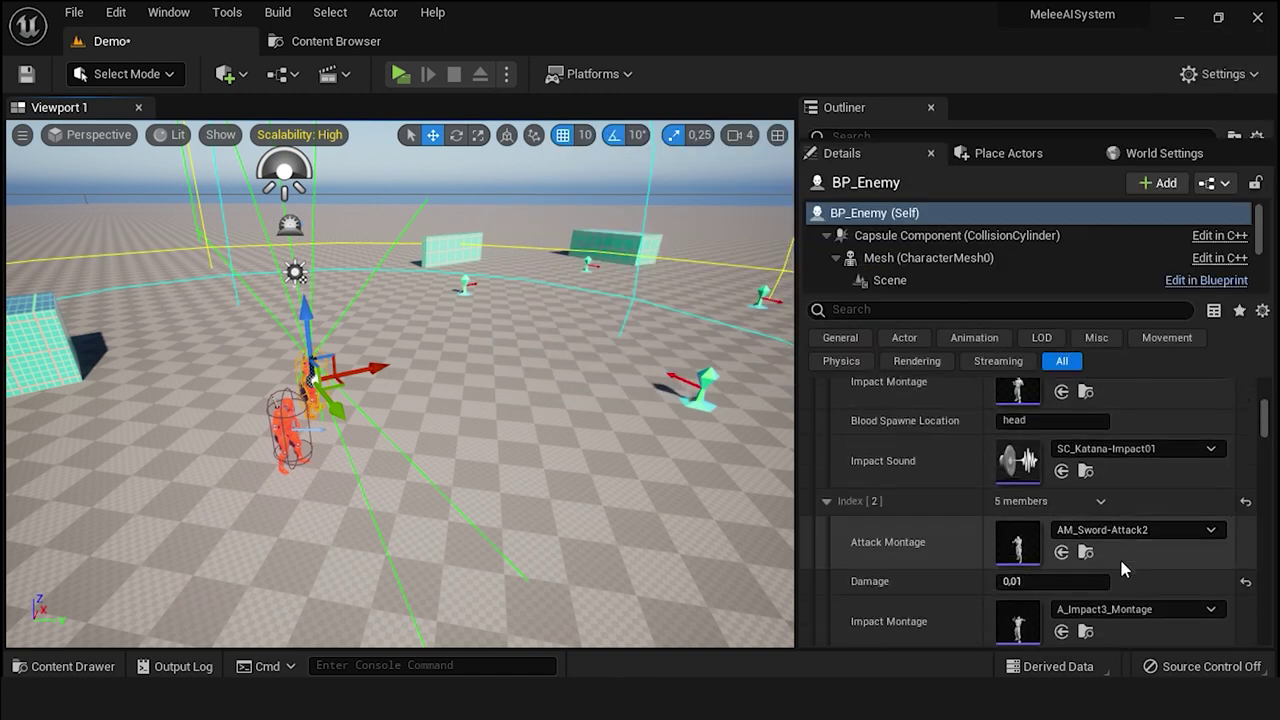
{"action": "left_click", "coordinate": [1093, 531]}
{"action": "left_click", "coordinate": [1043, 386]}
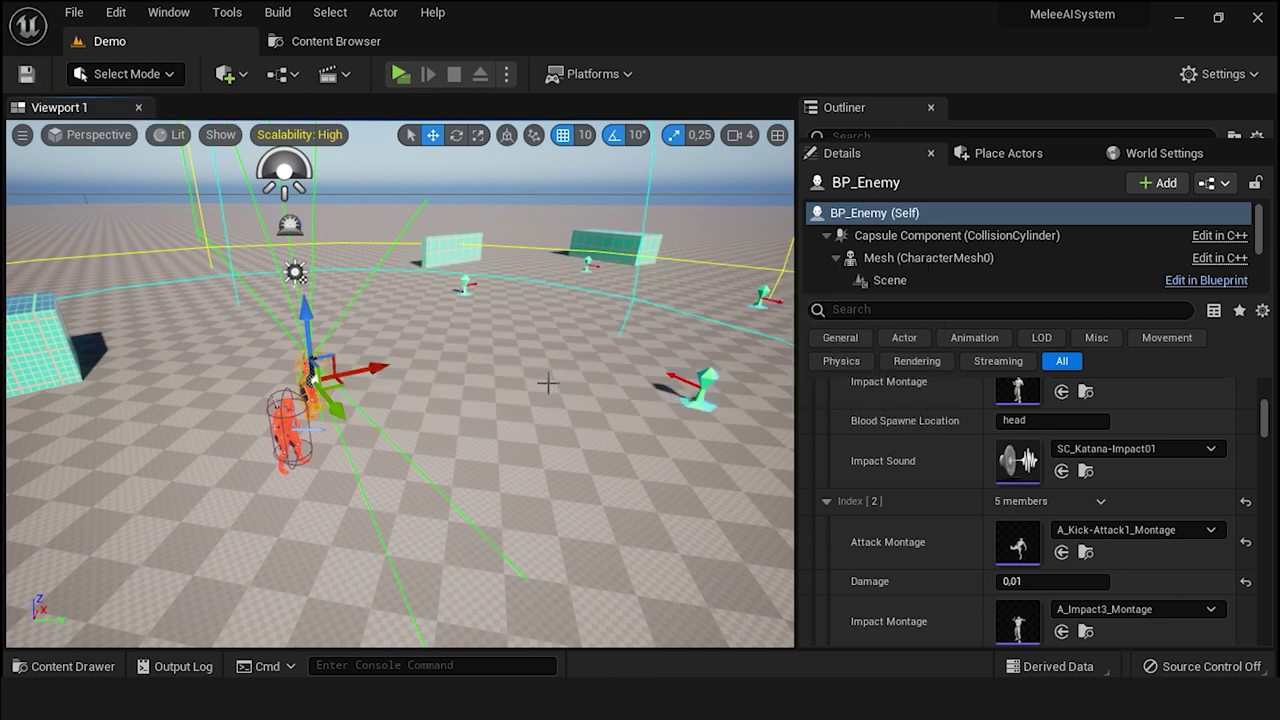
- Delete BP_Enemy2 from the level and save
{"action": "left_click", "coordinate": [284, 423]}
{"action": "key", "text": "Delete"}
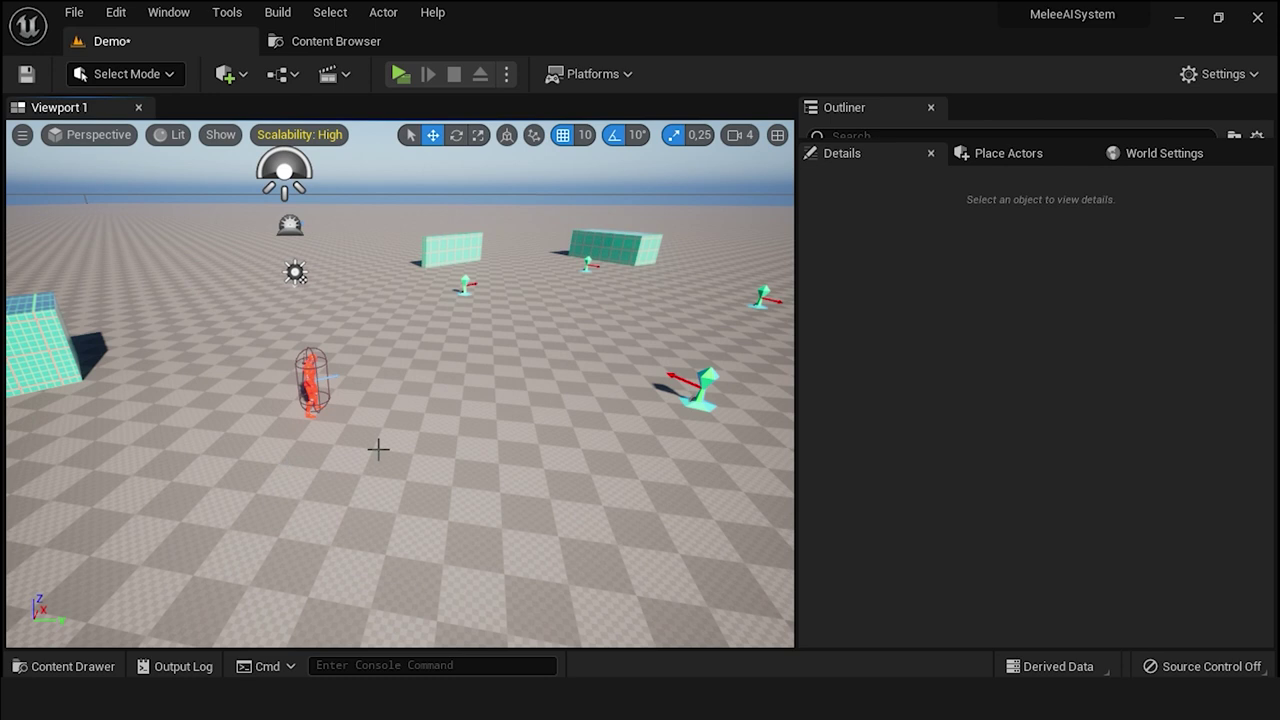
{"action": "left_click", "coordinate": [26, 75]}
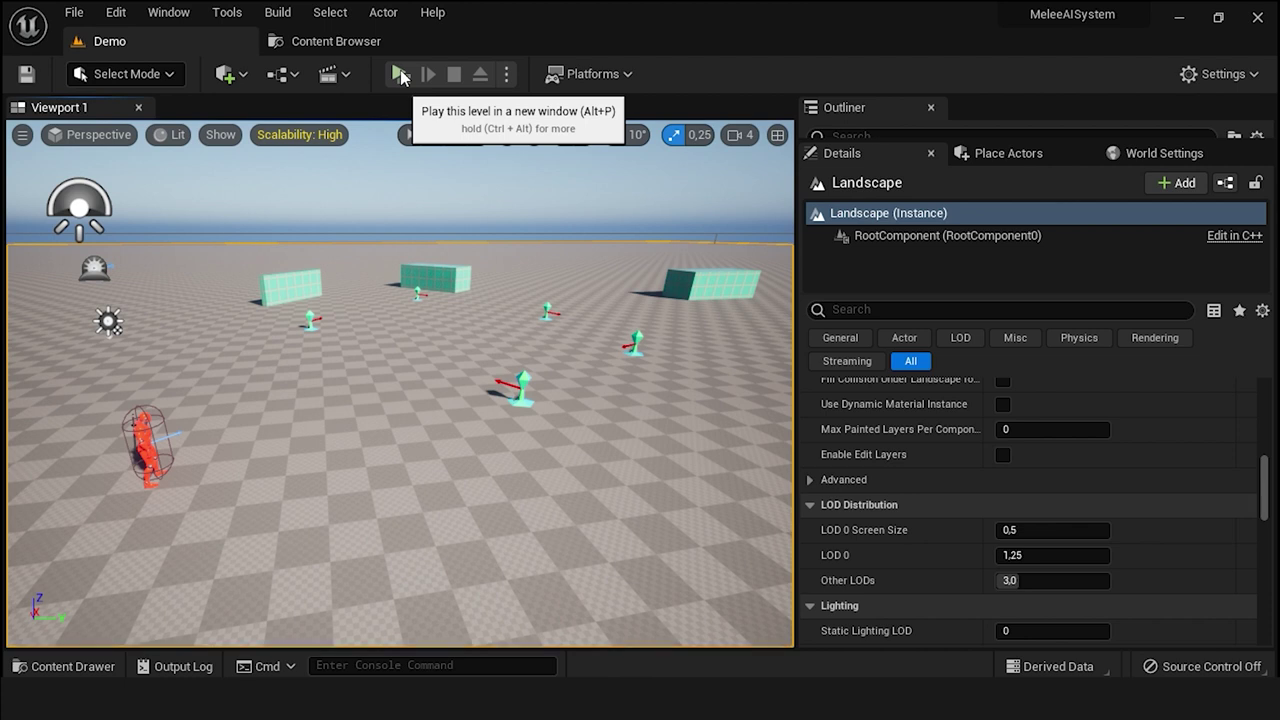
{"action": "left_click", "coordinate": [400, 77]}
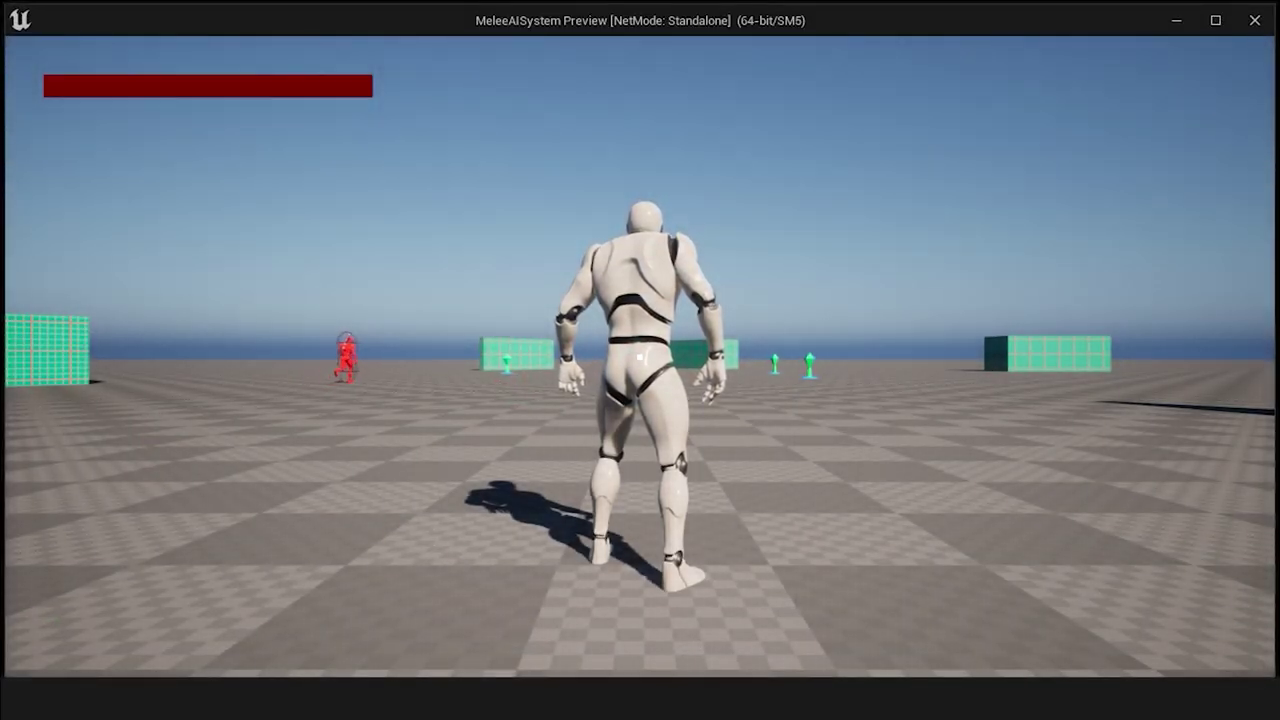
{"action": "key", "text": "w"}
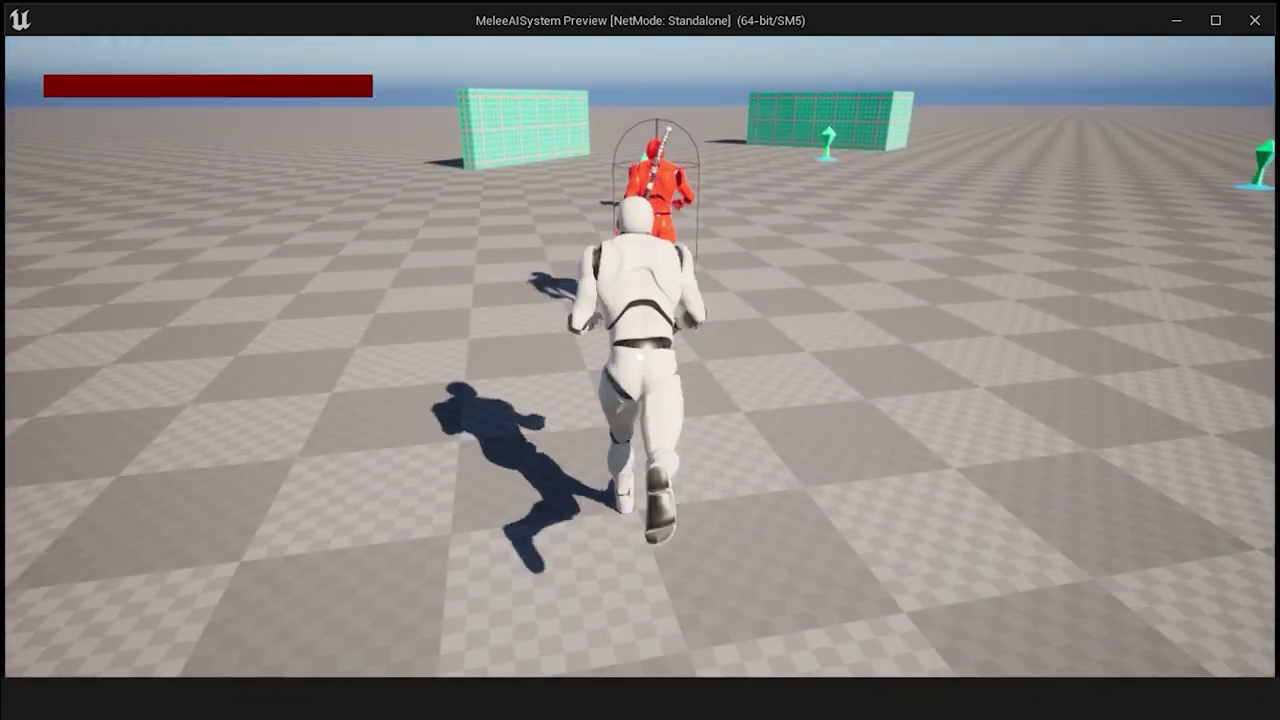
{"action": "key", "text": "s"}
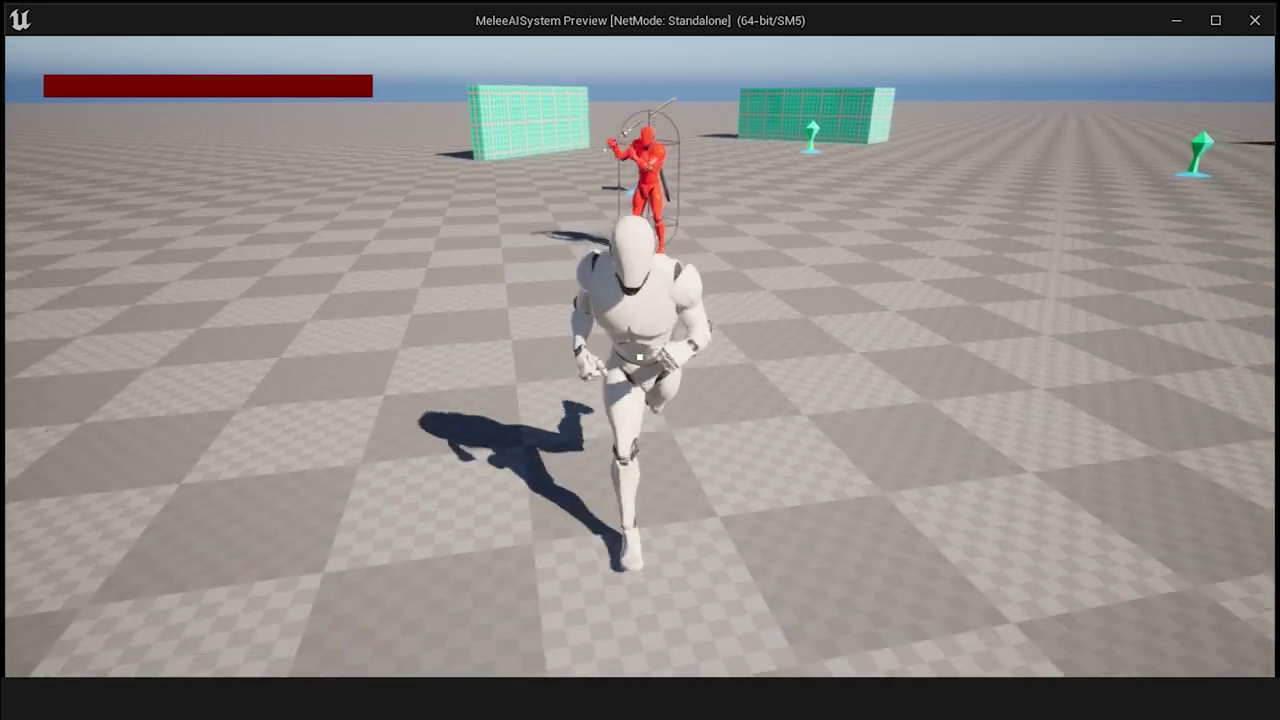
{"action": "key", "text": "Escape"}
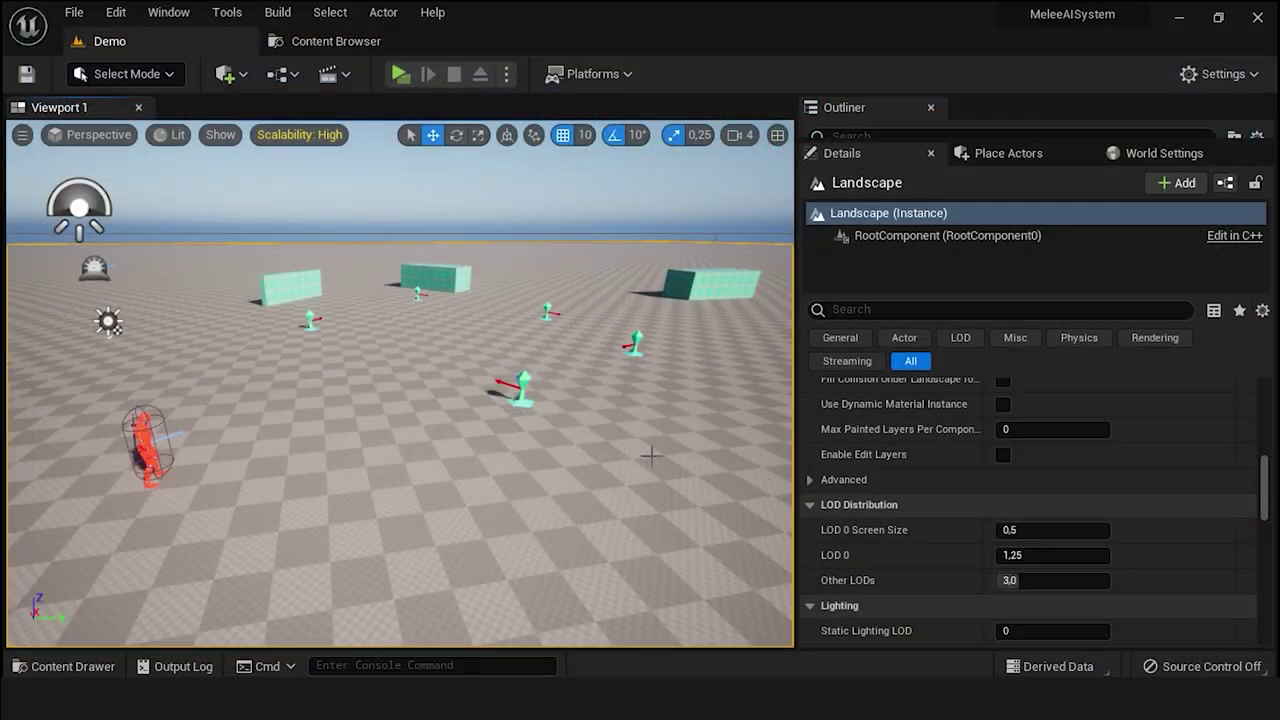
- Select BP_Enemy, scroll to its Hearing Range of 800.0, and save the level
{"action": "left_click", "coordinate": [158, 438]}
{"action": "scroll", "coordinate": [1117, 468], "scroll_direction": "down", "scroll_amount": 2}
{"action": "scroll", "coordinate": [1117, 468], "scroll_direction": "down", "scroll_amount": 2}
{"action": "scroll", "coordinate": [1117, 468], "scroll_direction": "down", "scroll_amount": 3}
{"action": "scroll", "coordinate": [1115, 463], "scroll_direction": "up", "scroll_amount": 2}
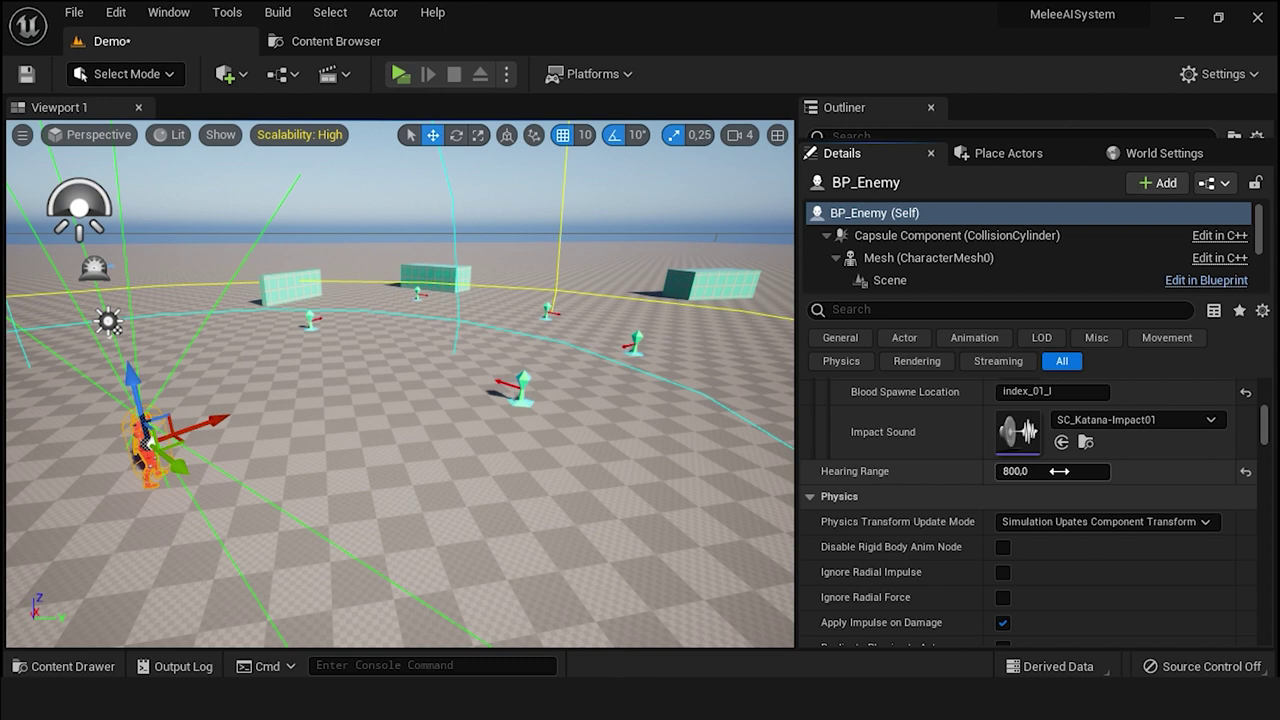
{"action": "left_click", "coordinate": [26, 74]}
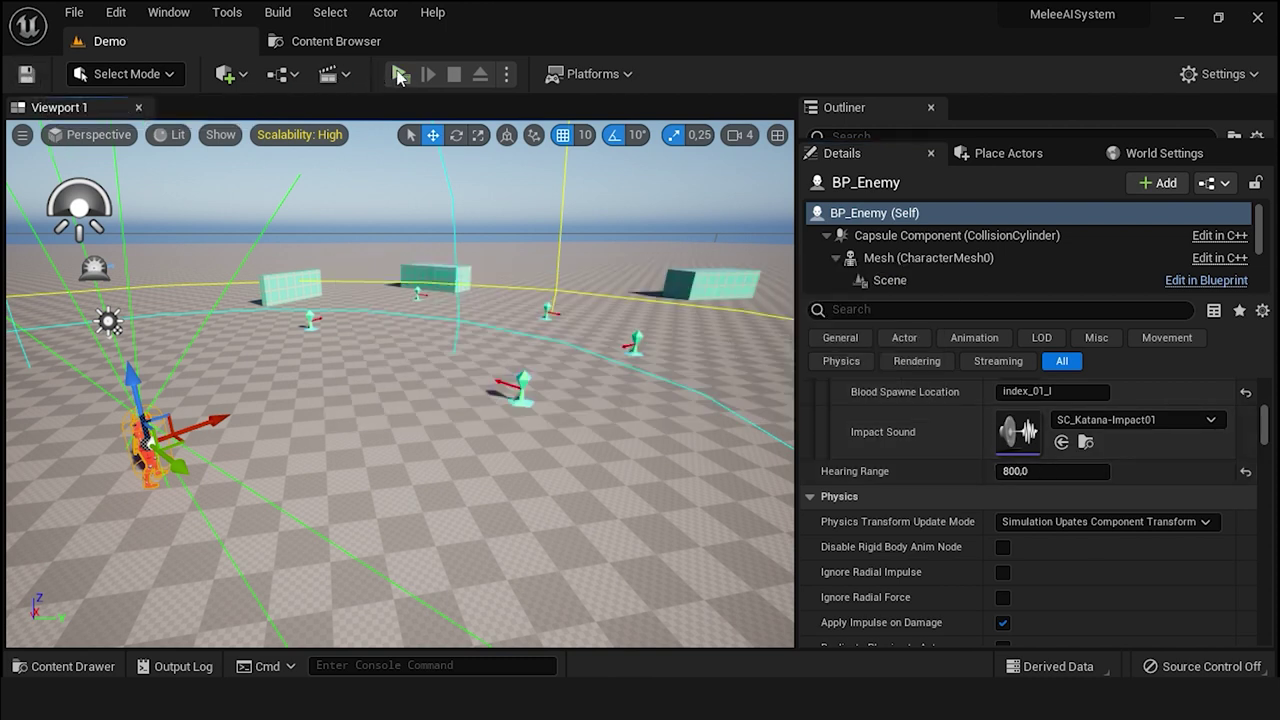
- Play-test the level, running the character toward the red enemy and back
{"action": "left_click", "coordinate": [400, 74]}
{"action": "key", "text": "w"}
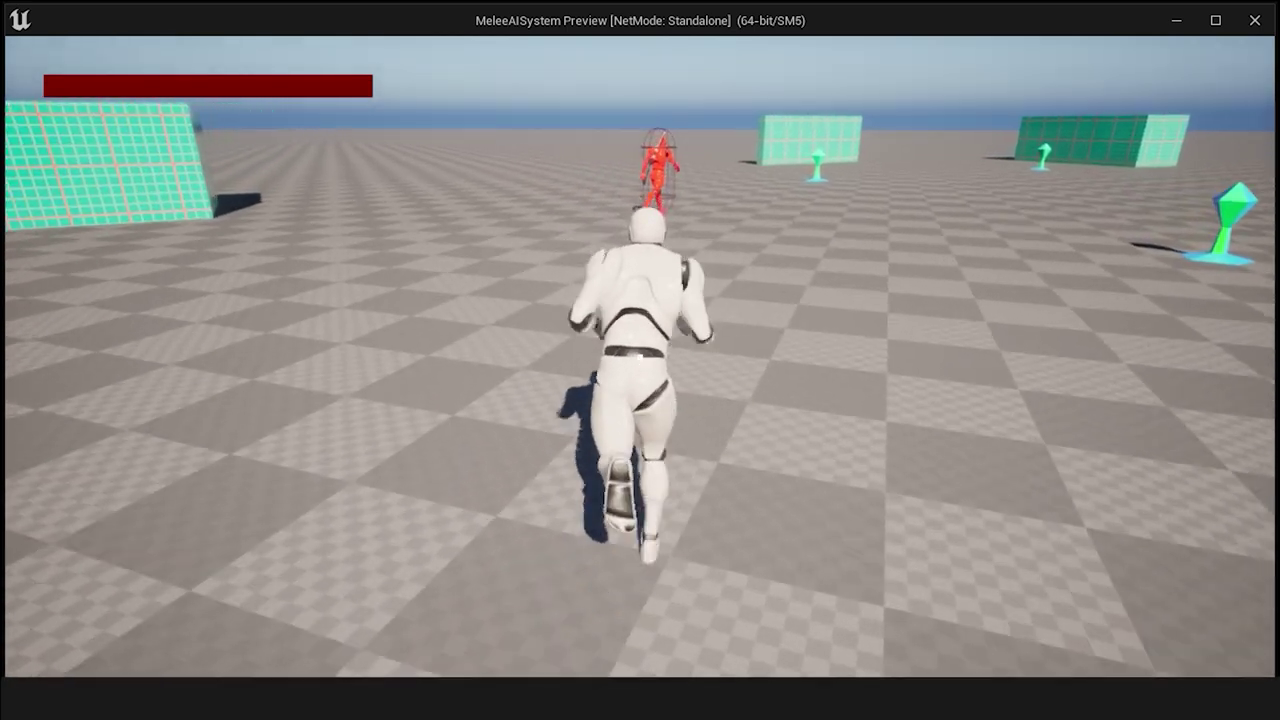
{"action": "key", "text": "s"}
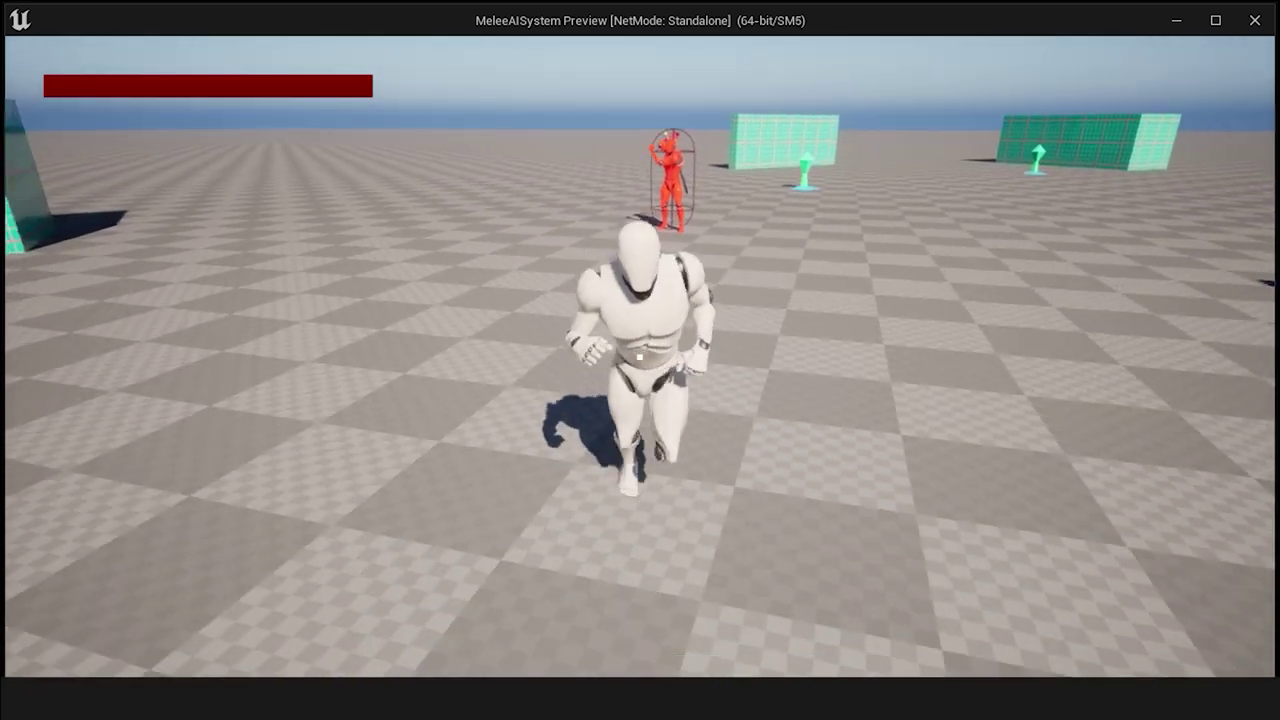
{"action": "key", "text": "d"}
{"action": "key", "text": "Escape"}
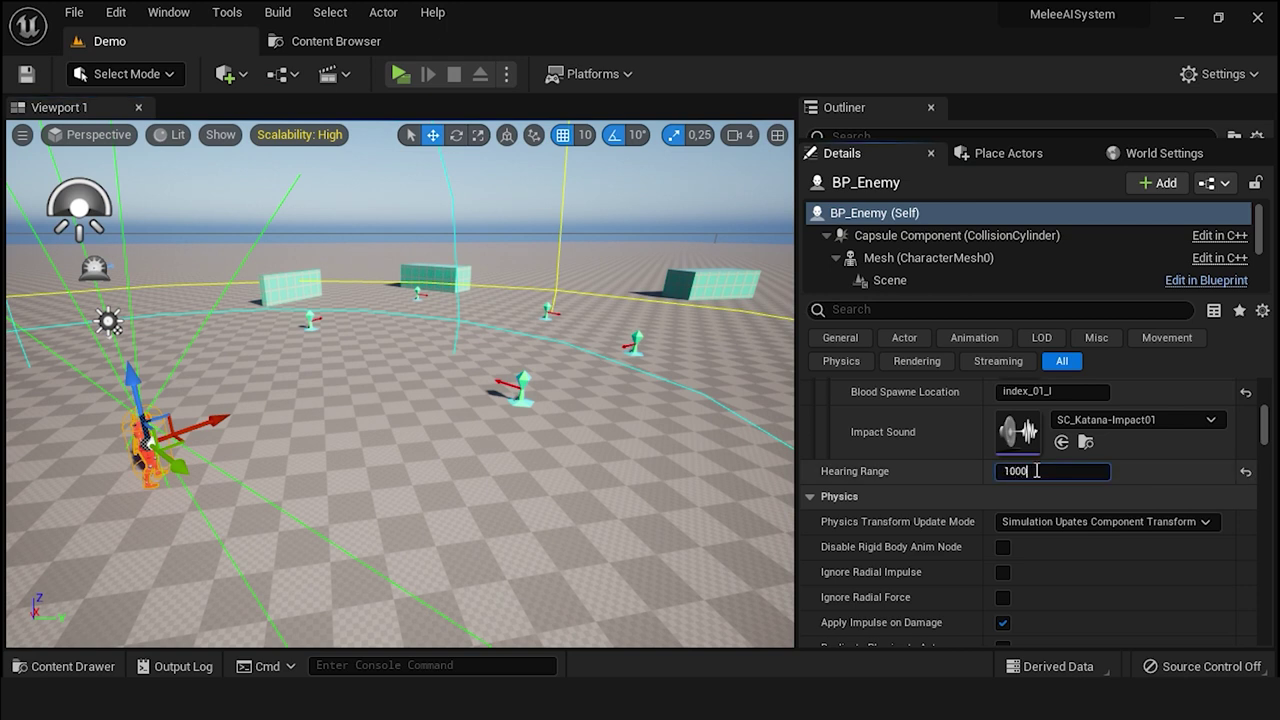
- Play-test again with Hearing Range 1000.0 to see when the enemy notices the player
{"action": "left_click", "coordinate": [399, 74]}
{"action": "key", "text": "w"}
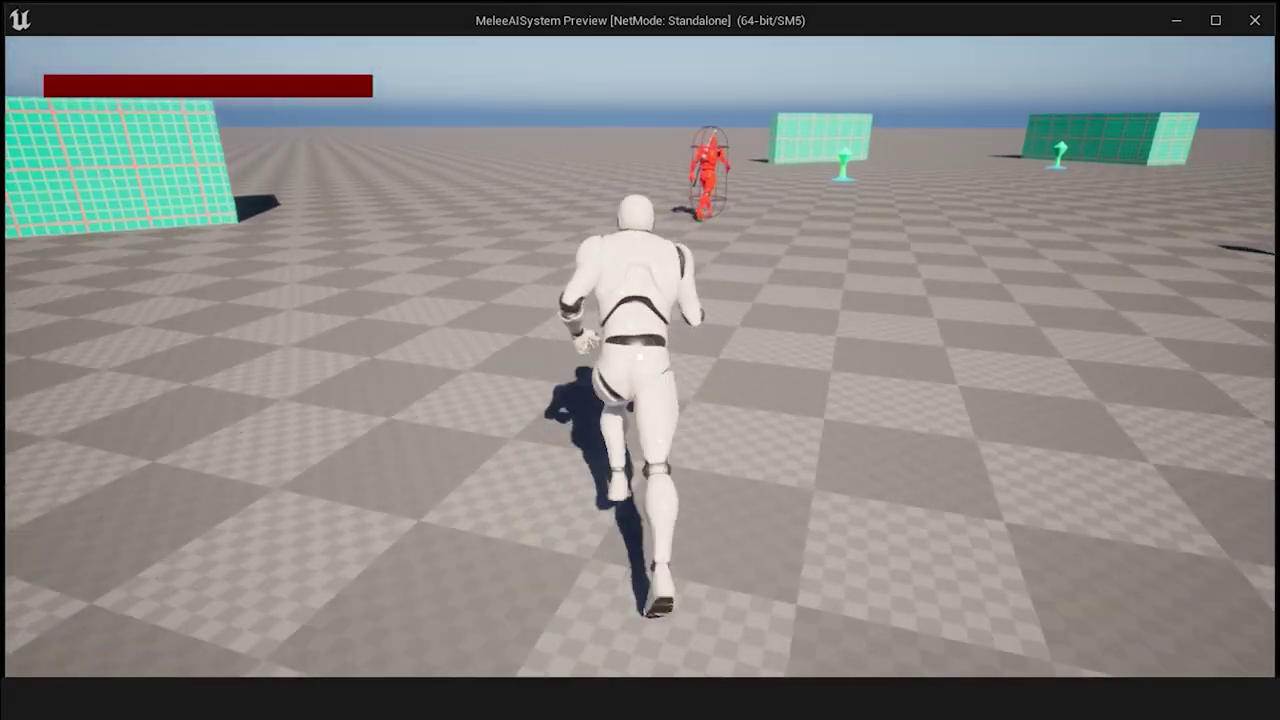
{"action": "key", "text": "s"}
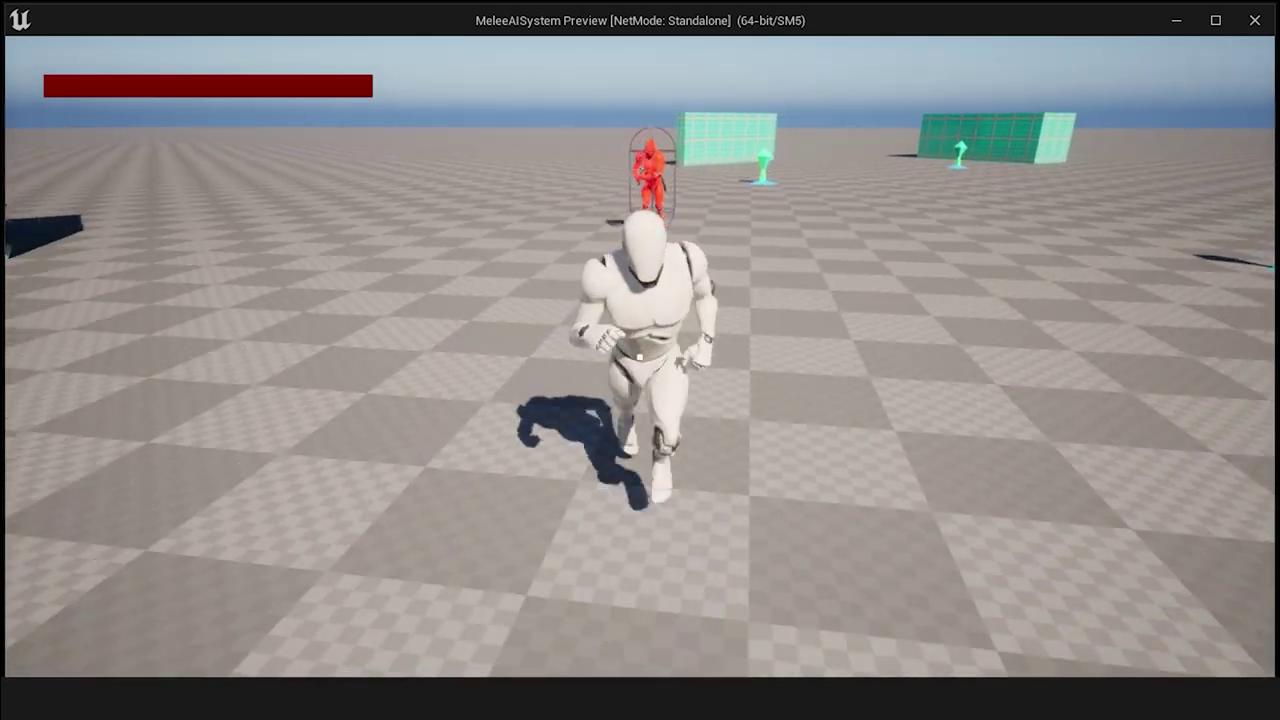
{"action": "key", "text": "Escape"}
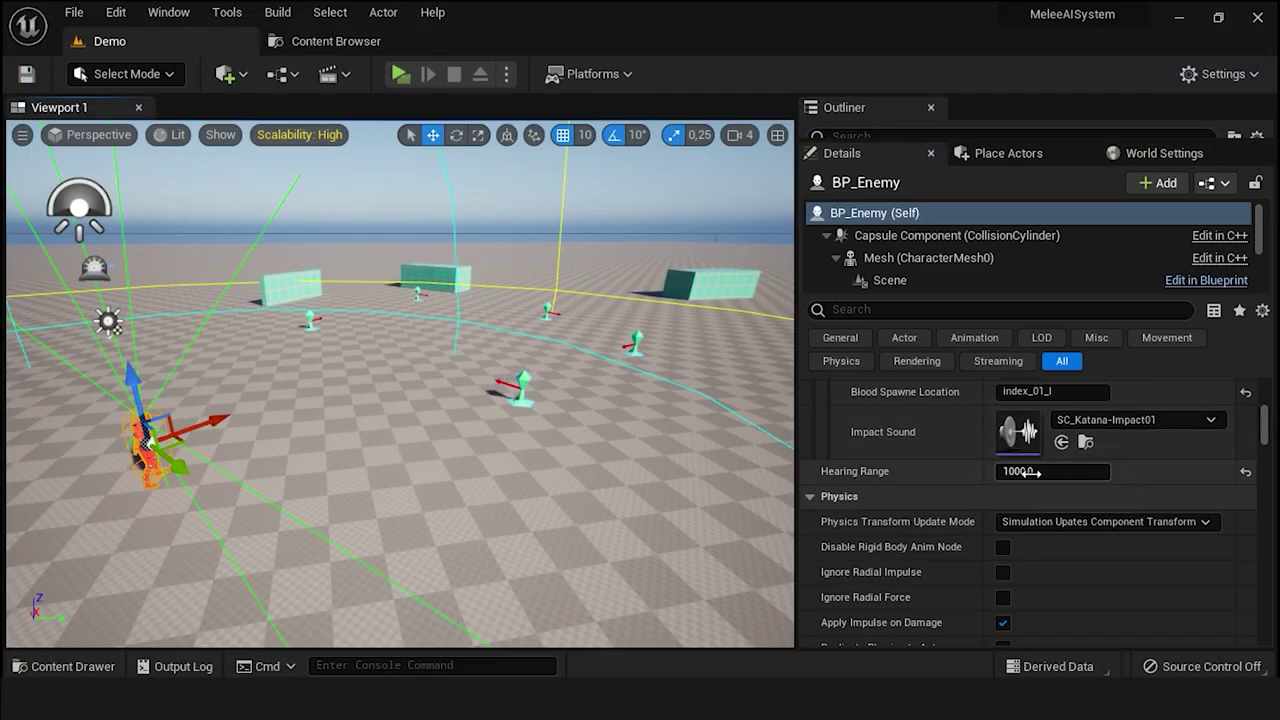
{"action": "type", "text": "300"}
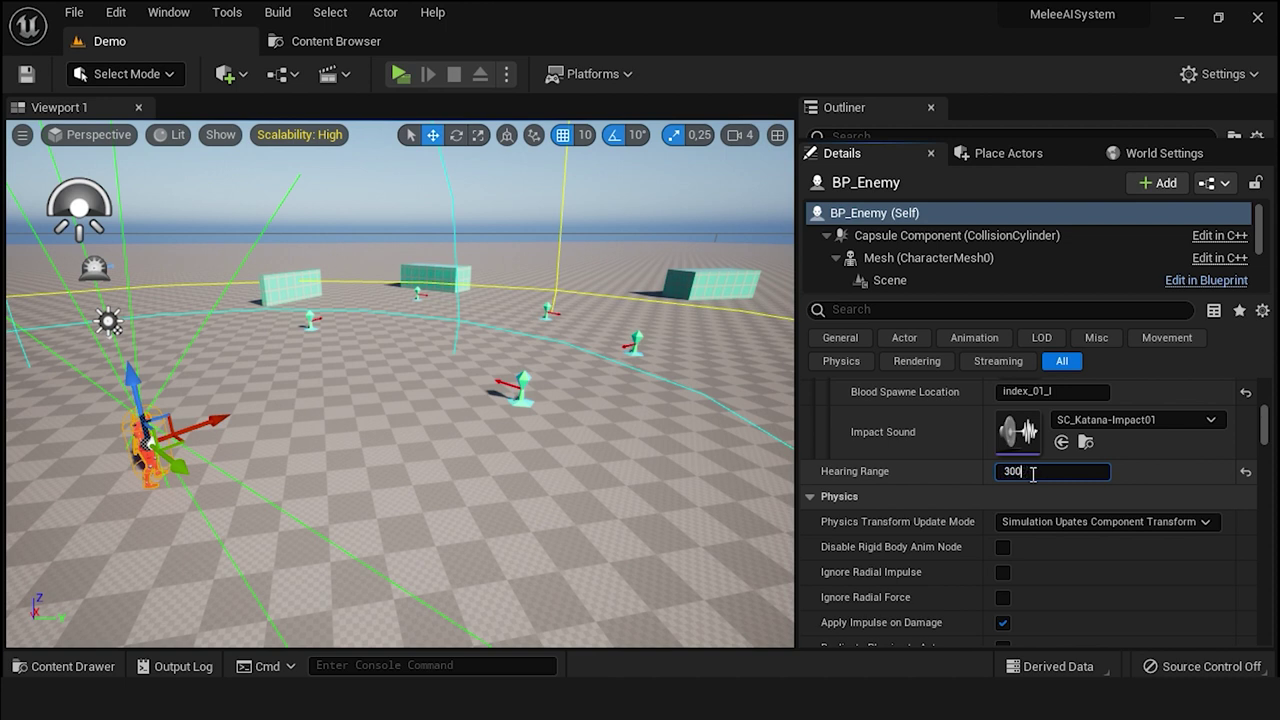
- Confirm a Hearing Range of 300.0 and play-test running toward and away from the enemy
{"action": "key", "text": "Return"}
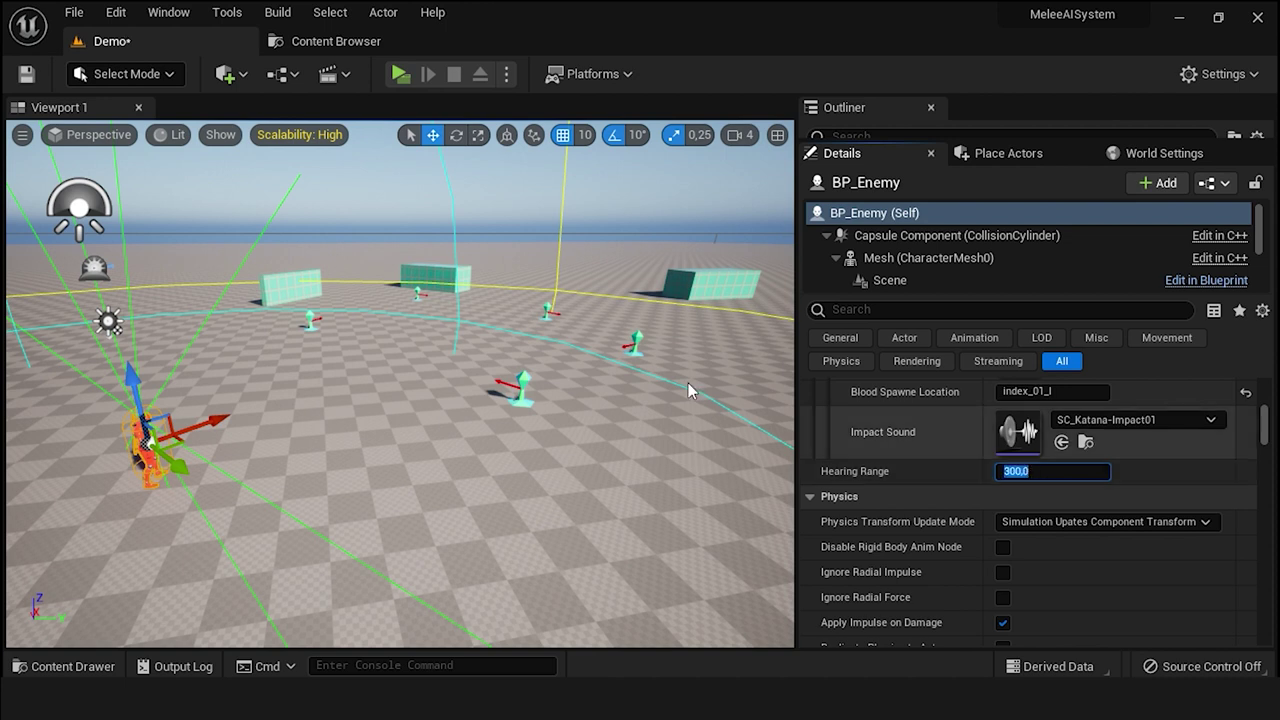
{"action": "left_click", "coordinate": [400, 74]}
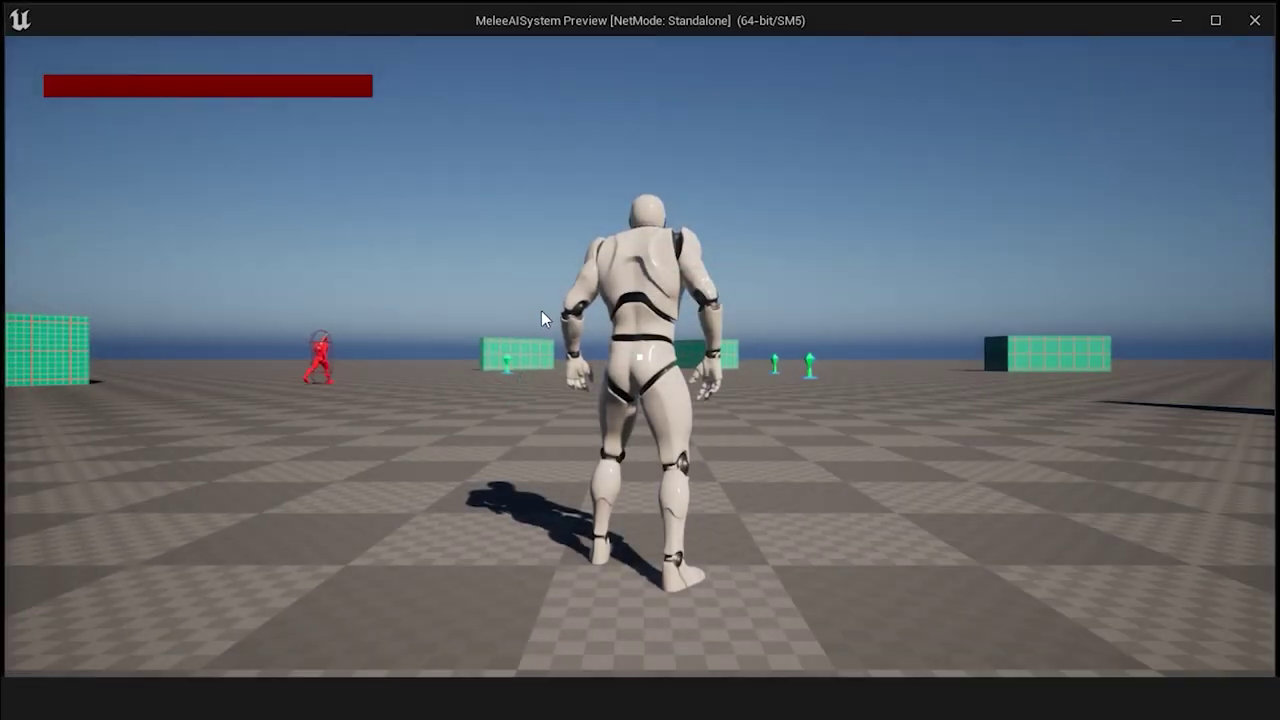
{"action": "key", "text": "w"}
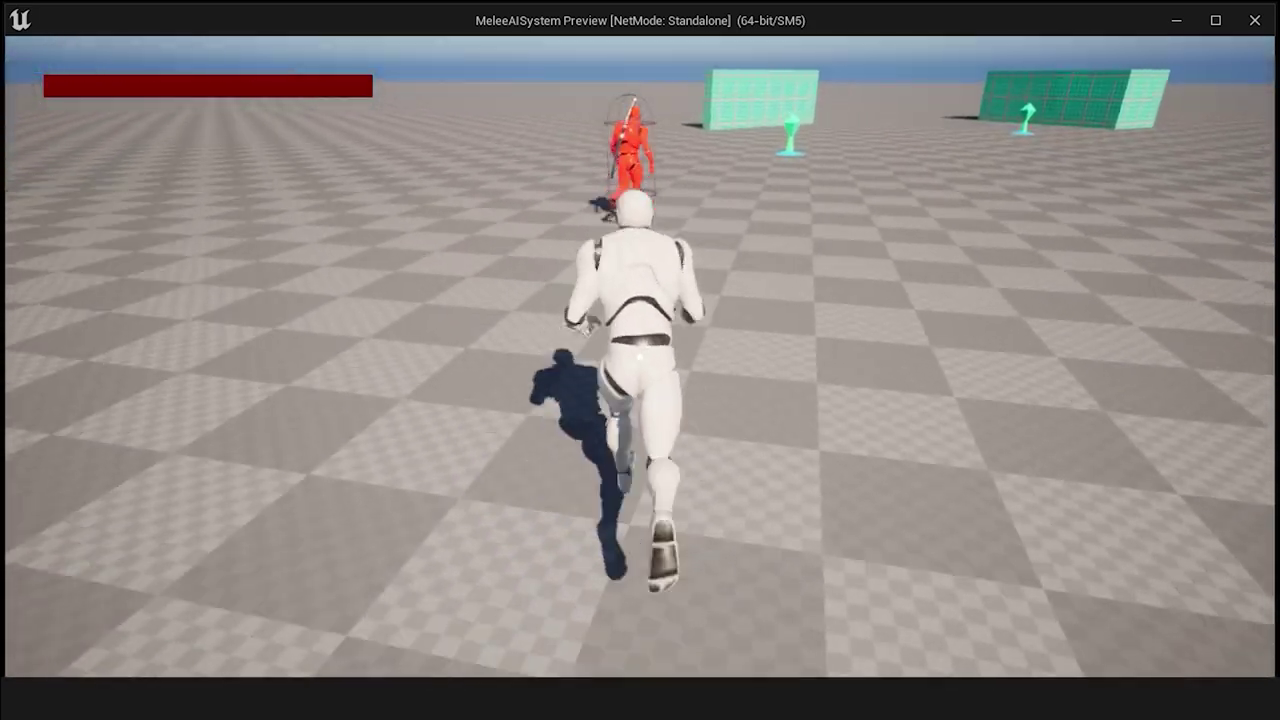
{"action": "key", "text": "s"}
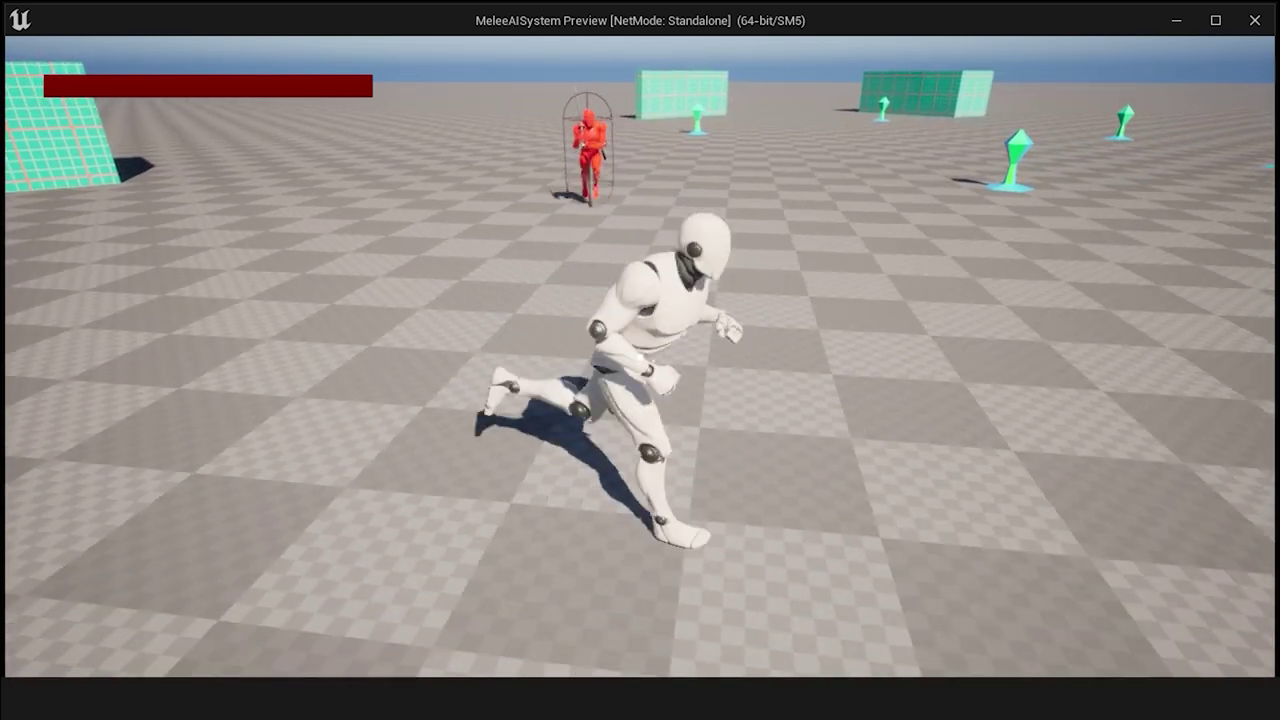
{"action": "key", "text": "Escape"}
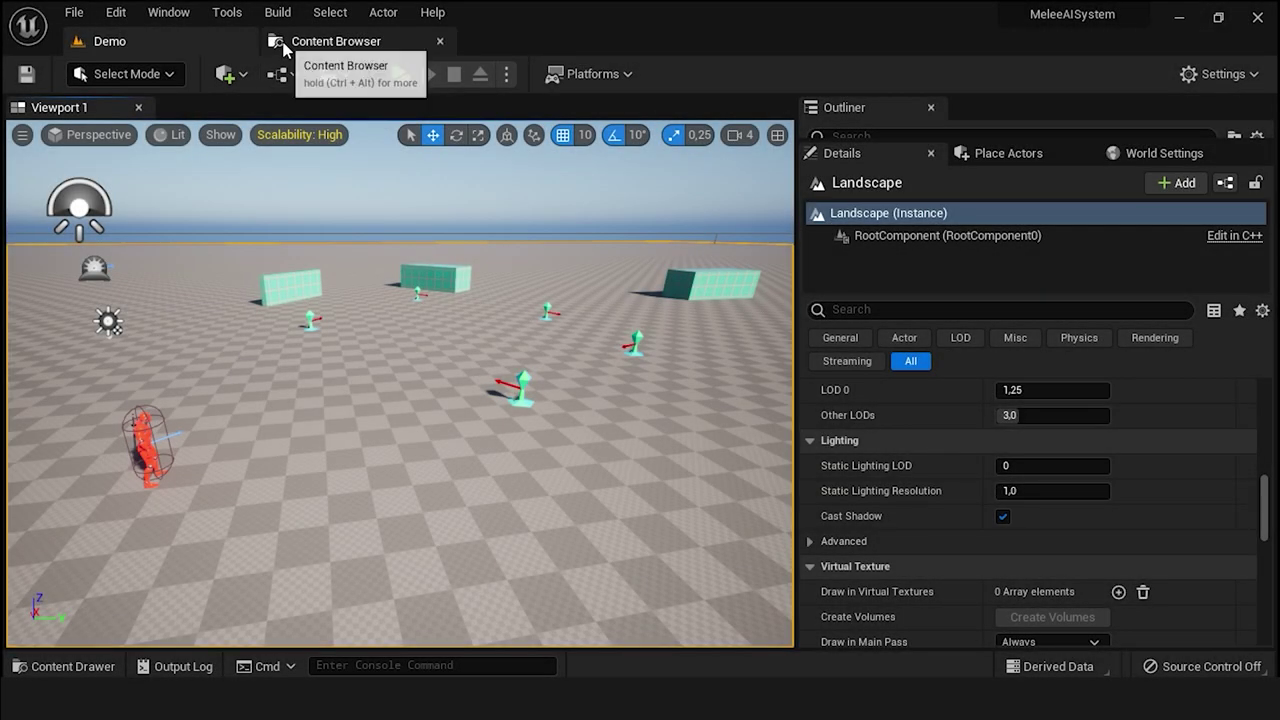
- Open BT_Enemy from Content Browser's AI/Blueprints folder and zoom onto the Choos To Attack sequence
{"action": "left_click", "coordinate": [330, 41]}
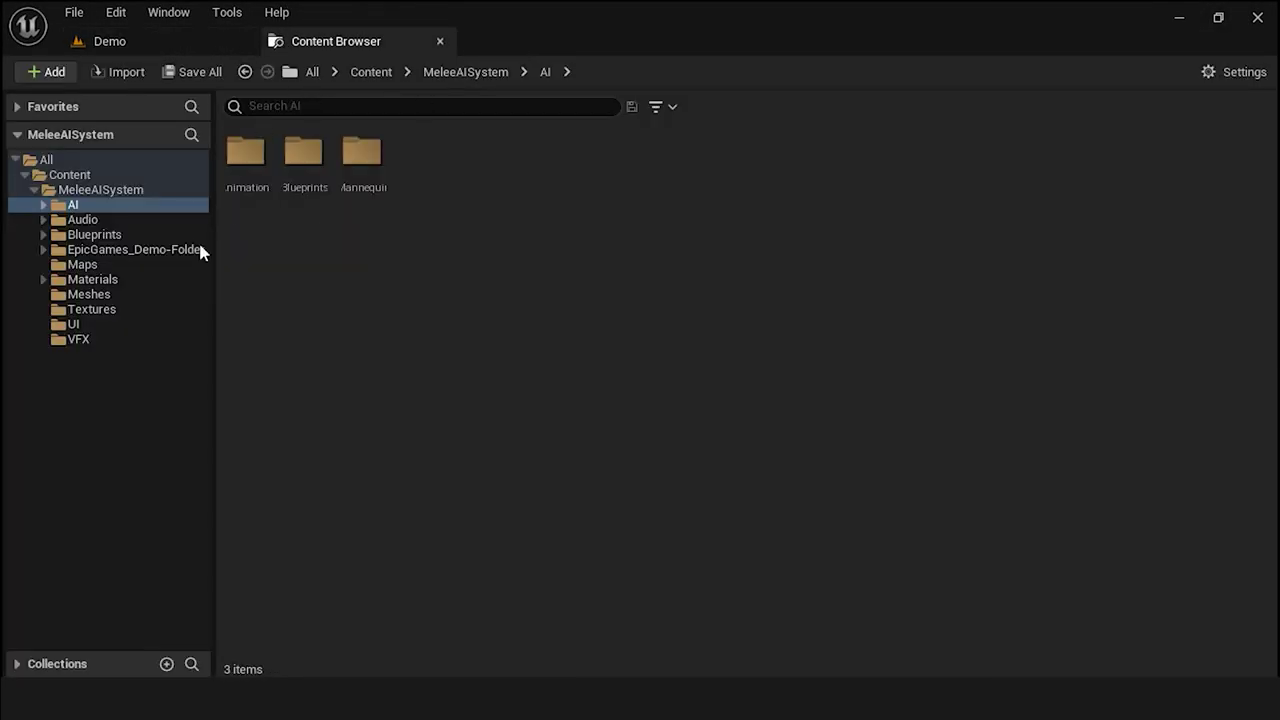
{"action": "left_click", "coordinate": [43, 204]}
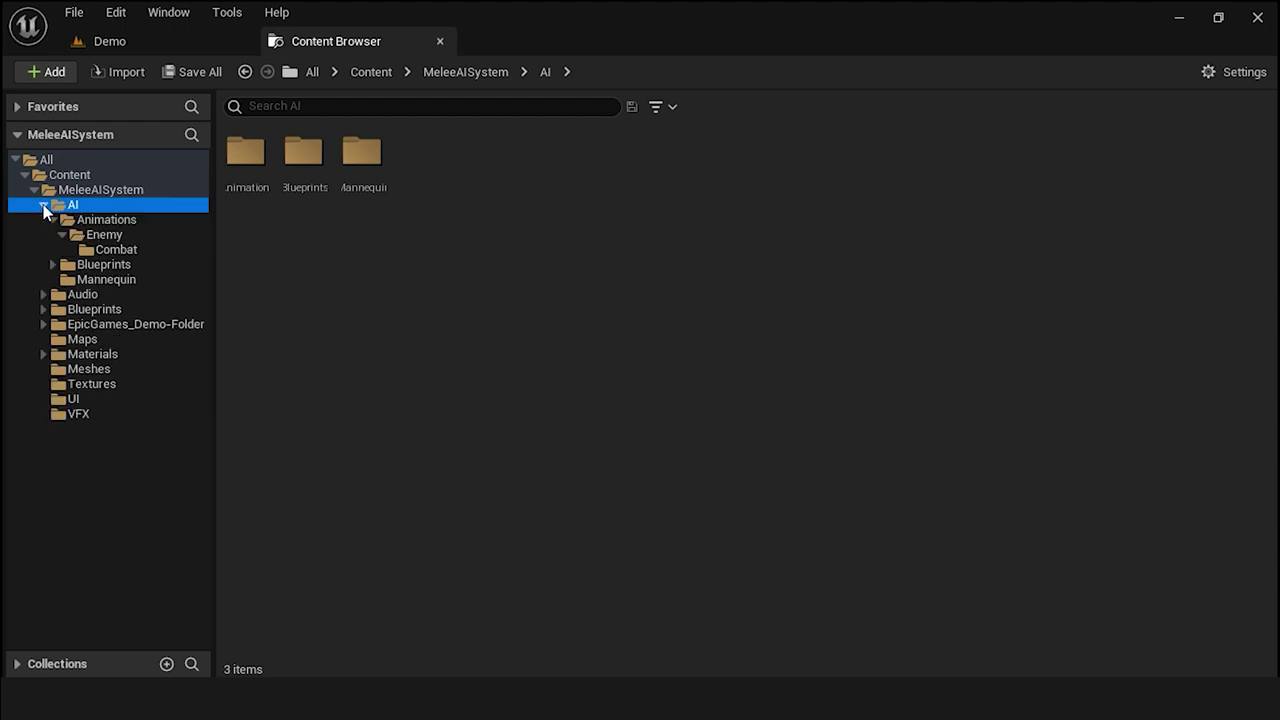
{"action": "left_click", "coordinate": [62, 235]}
{"action": "left_click", "coordinate": [52, 220]}
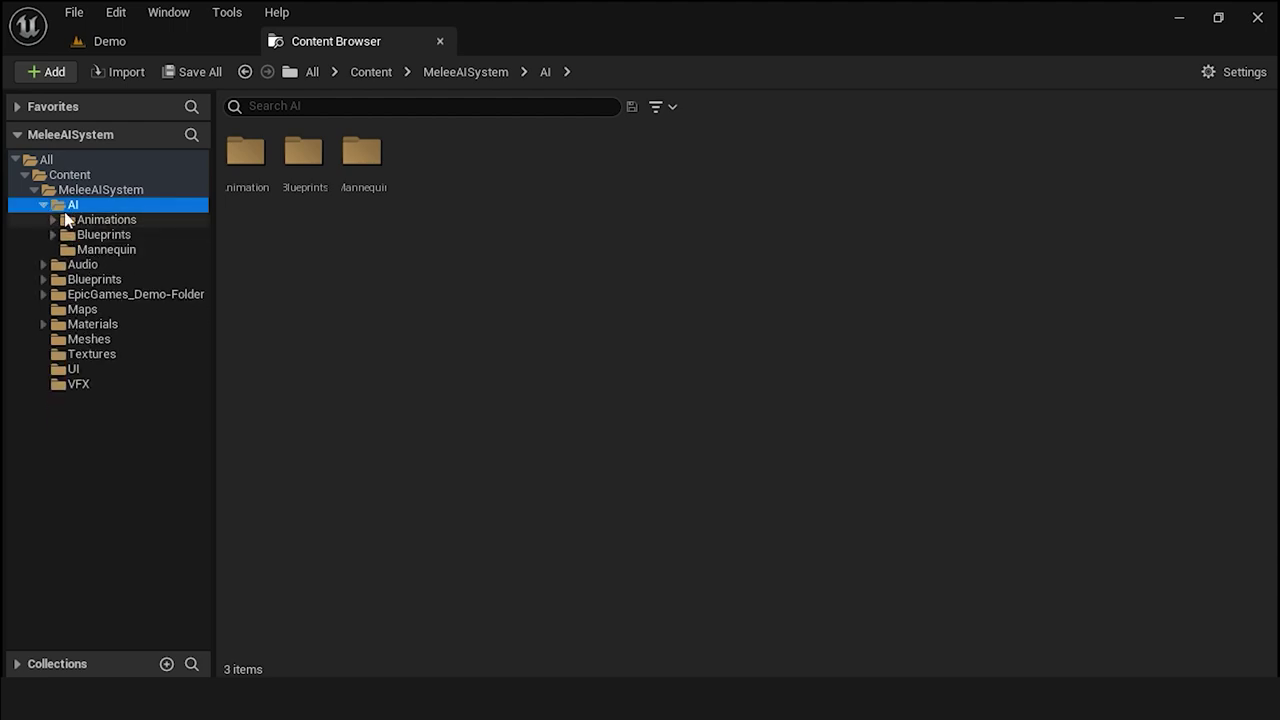
{"action": "double_click", "coordinate": [299, 170]}
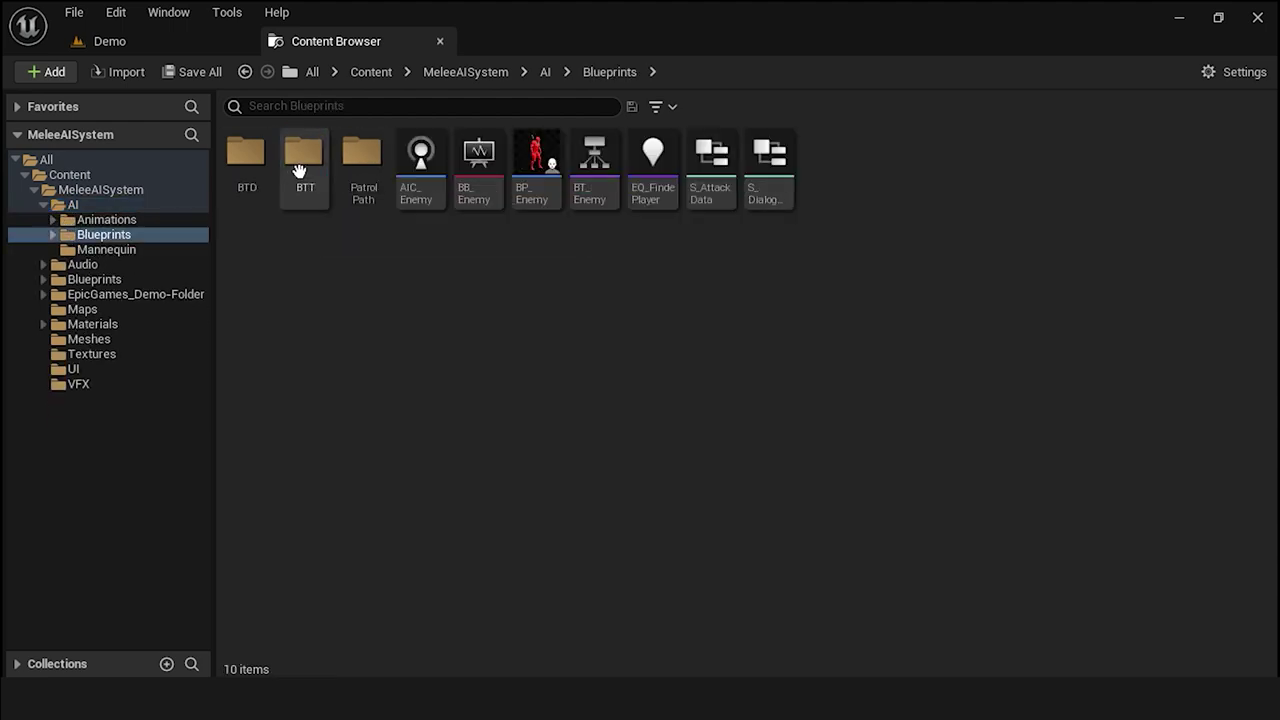
{"action": "double_click", "coordinate": [598, 198]}
{"action": "scroll", "coordinate": [591, 207], "scroll_direction": "down", "scroll_amount": 3}
{"action": "scroll", "coordinate": [409, 300], "scroll_direction": "down", "scroll_amount": 4}
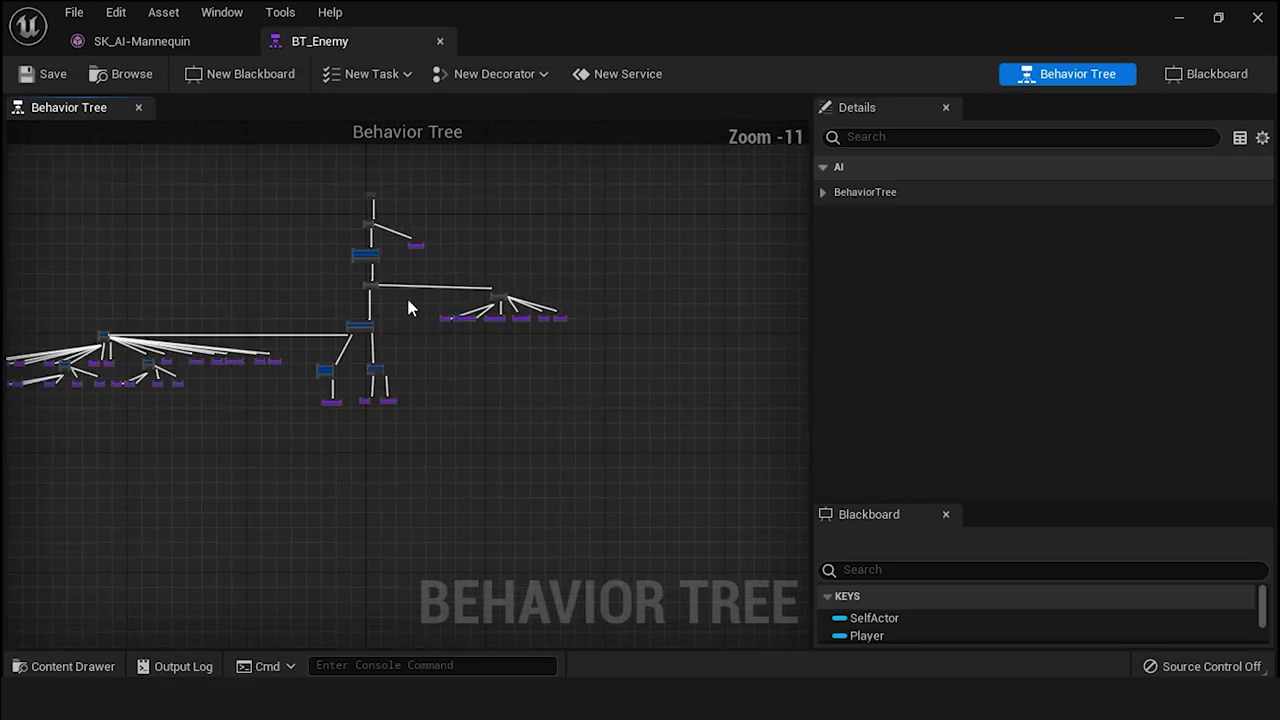
{"action": "scroll", "coordinate": [600, 470], "scroll_direction": "up", "scroll_amount": 1}
{"action": "scroll", "coordinate": [560, 492], "scroll_direction": "up", "scroll_amount": 2}
{"action": "scroll", "coordinate": [558, 497], "scroll_direction": "up", "scroll_amount": 3}
{"action": "scroll", "coordinate": [553, 499], "scroll_direction": "up", "scroll_amount": 2}
- Add a second BTT_EnemyDialogue entry using SC_Enemy_StopRunning sound and SA_Dialogue attenuation
{"action": "scroll", "coordinate": [553, 499], "scroll_direction": "up", "scroll_amount": 1}
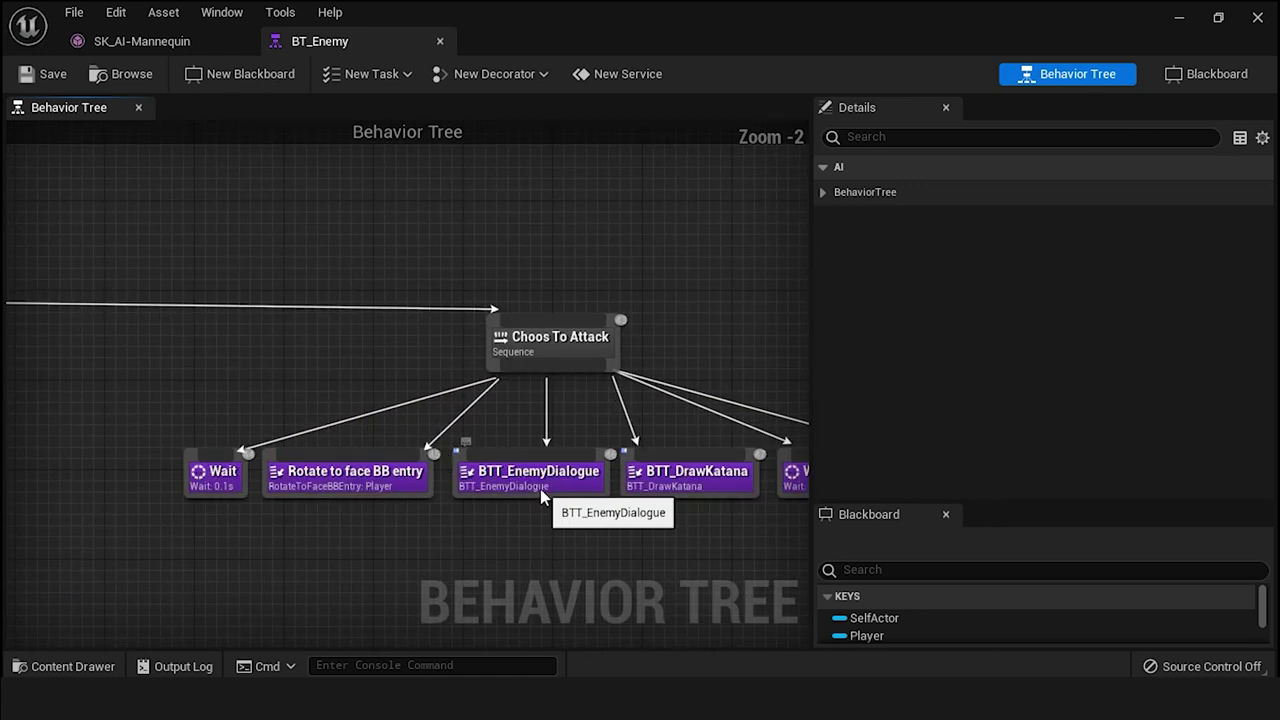
{"action": "left_click", "coordinate": [540, 489]}
{"action": "mouse_move", "coordinate": [540, 489]}
{"action": "right_mouse_down"}
{"action": "mouse_move", "coordinate": [433, 565]}
{"action": "mouse_move", "coordinate": [359, 719]}
{"action": "right_mouse_up"}
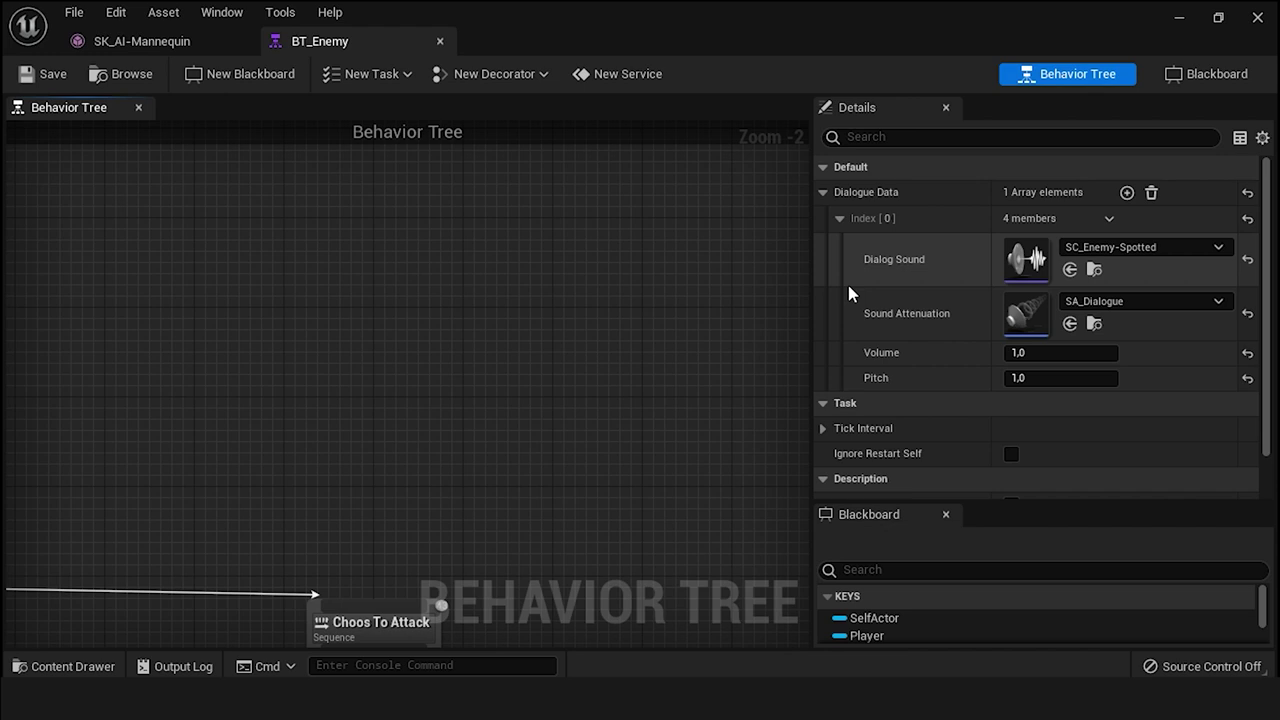
{"action": "left_click", "coordinate": [1126, 192]}
{"action": "left_click", "coordinate": [839, 404]}
{"action": "scroll", "coordinate": [950, 380], "scroll_direction": "down", "scroll_amount": 3}
{"action": "left_click", "coordinate": [1080, 314]}
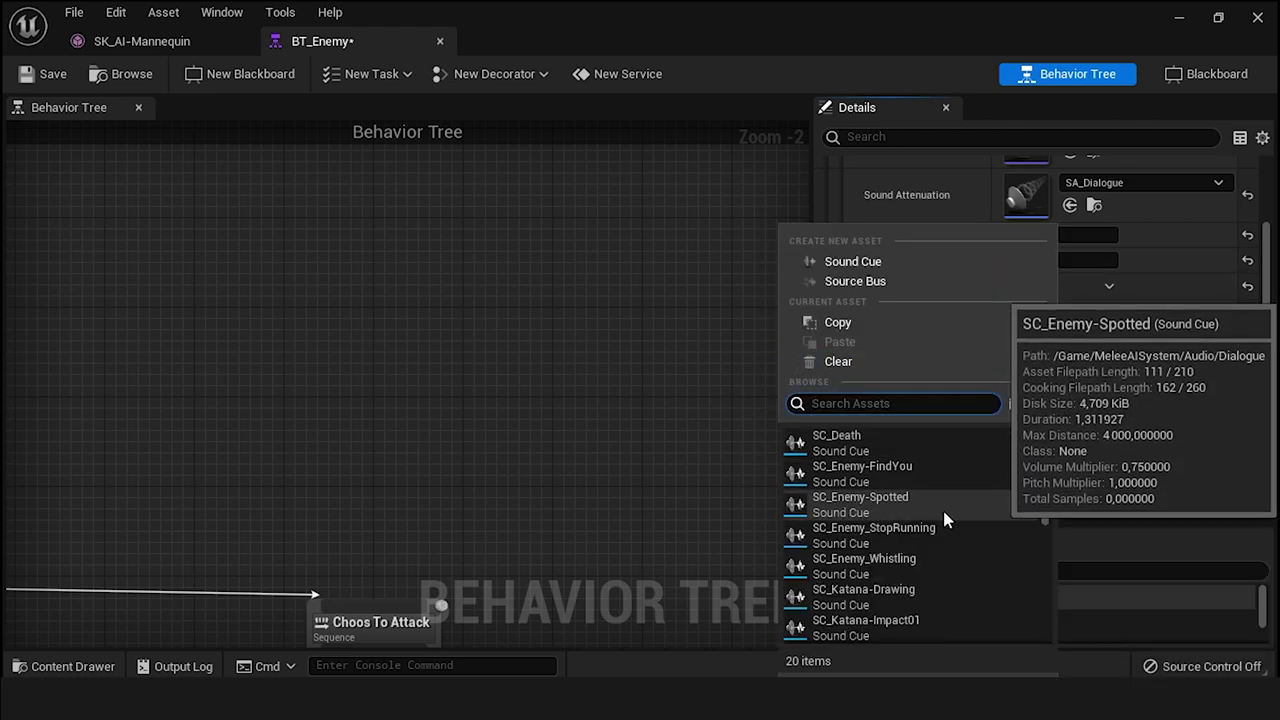
{"action": "left_click", "coordinate": [895, 538]}
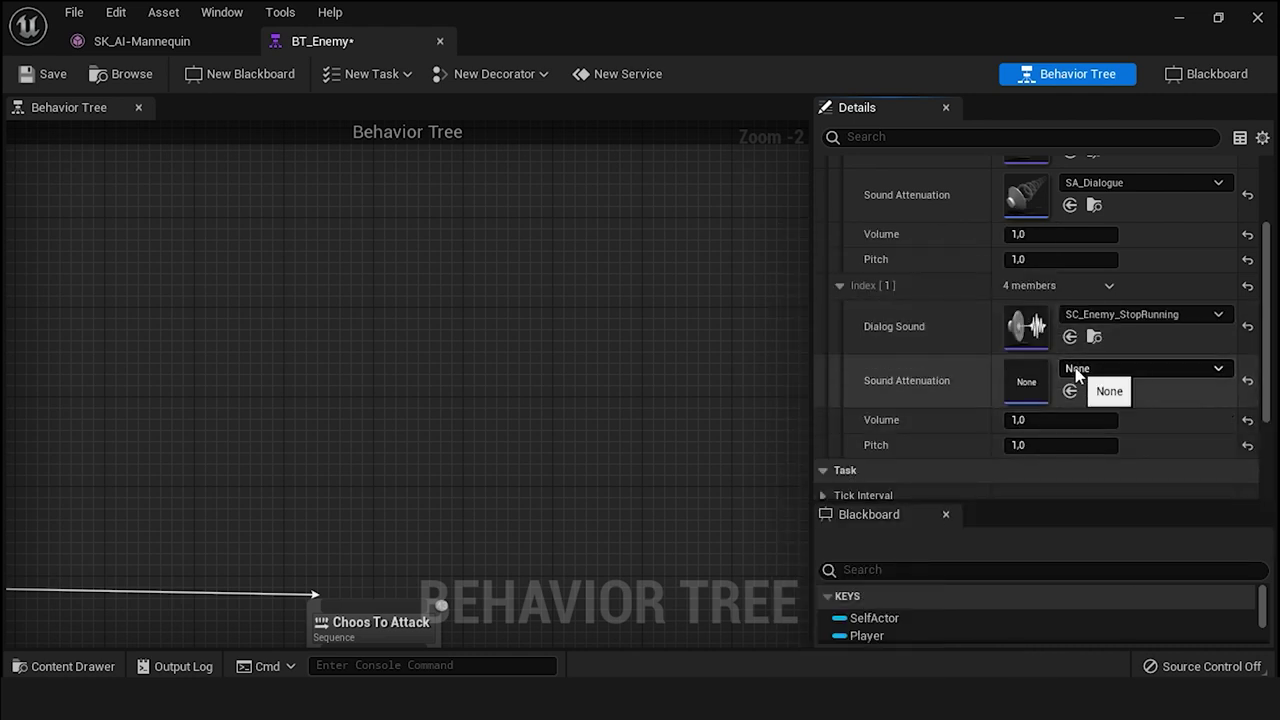
{"action": "left_click", "coordinate": [1075, 372]}
{"action": "left_click", "coordinate": [845, 442]}
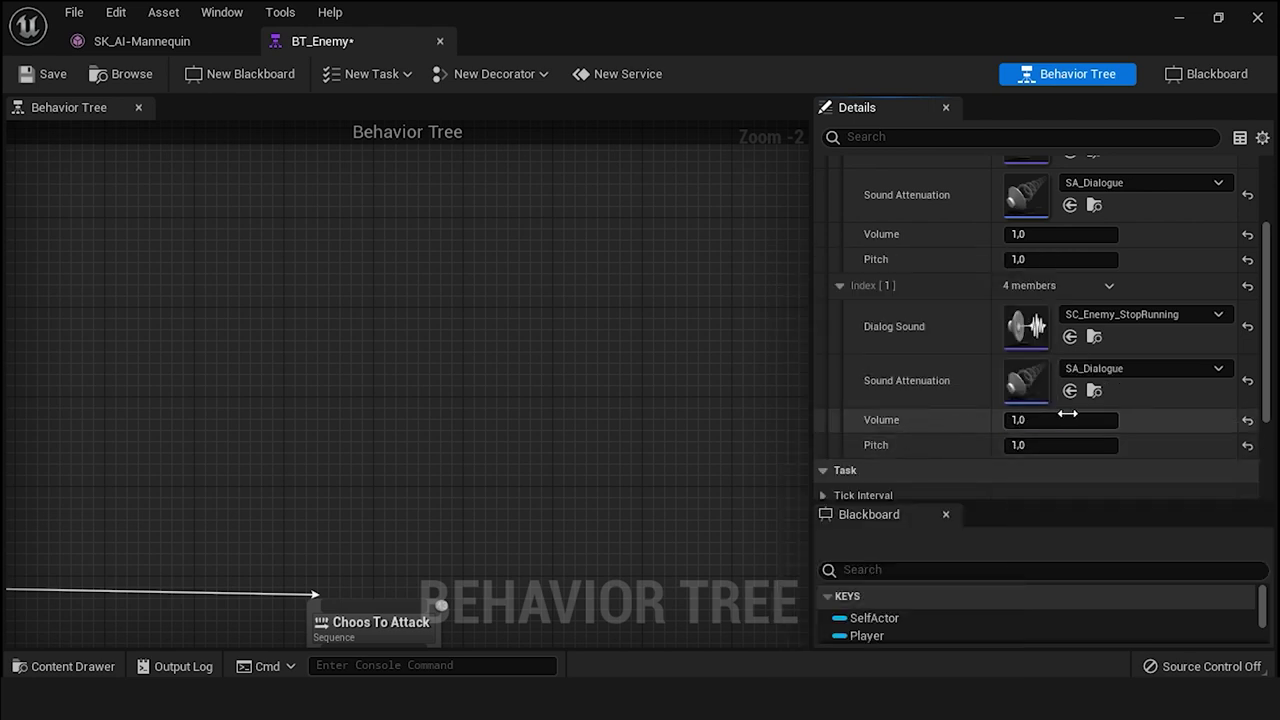
- Minimize the BT_Enemy editor and return to the Demo level
{"action": "scroll", "coordinate": [957, 395], "scroll_direction": "up", "scroll_amount": 2}
{"action": "scroll", "coordinate": [957, 395], "scroll_direction": "down", "scroll_amount": 2}
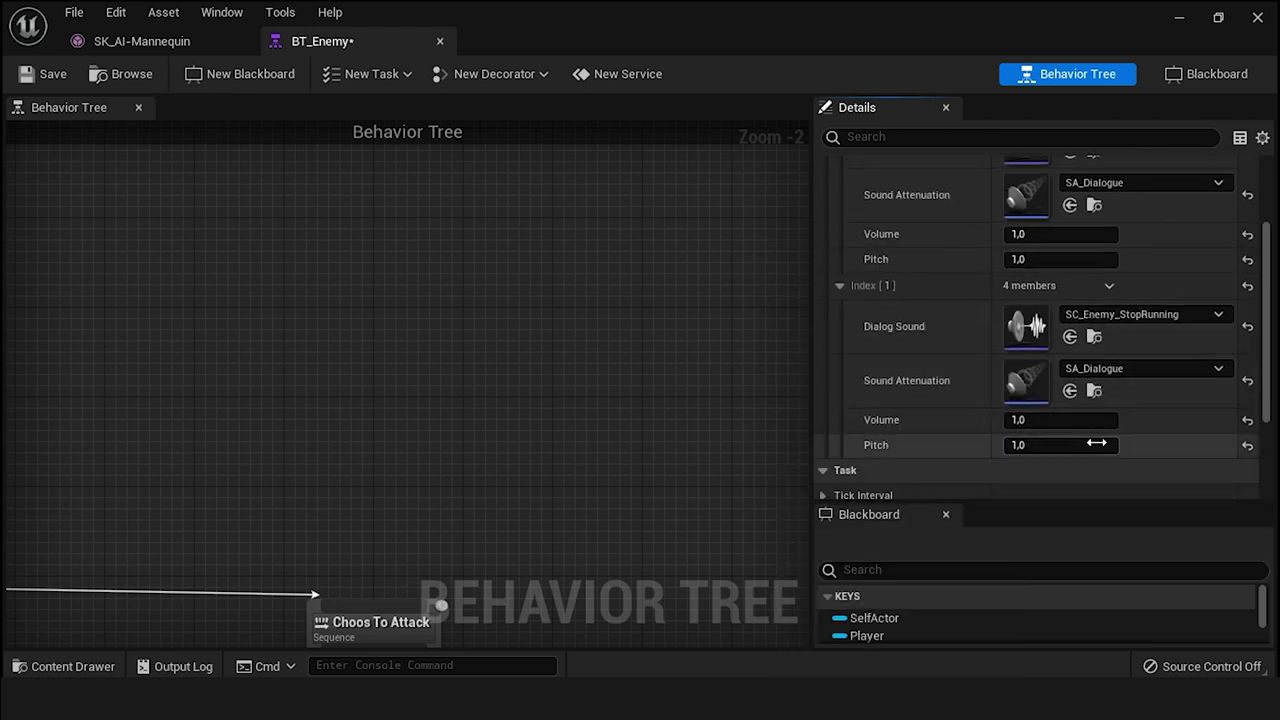
{"action": "scroll", "coordinate": [1049, 418], "scroll_direction": "up", "scroll_amount": 2}
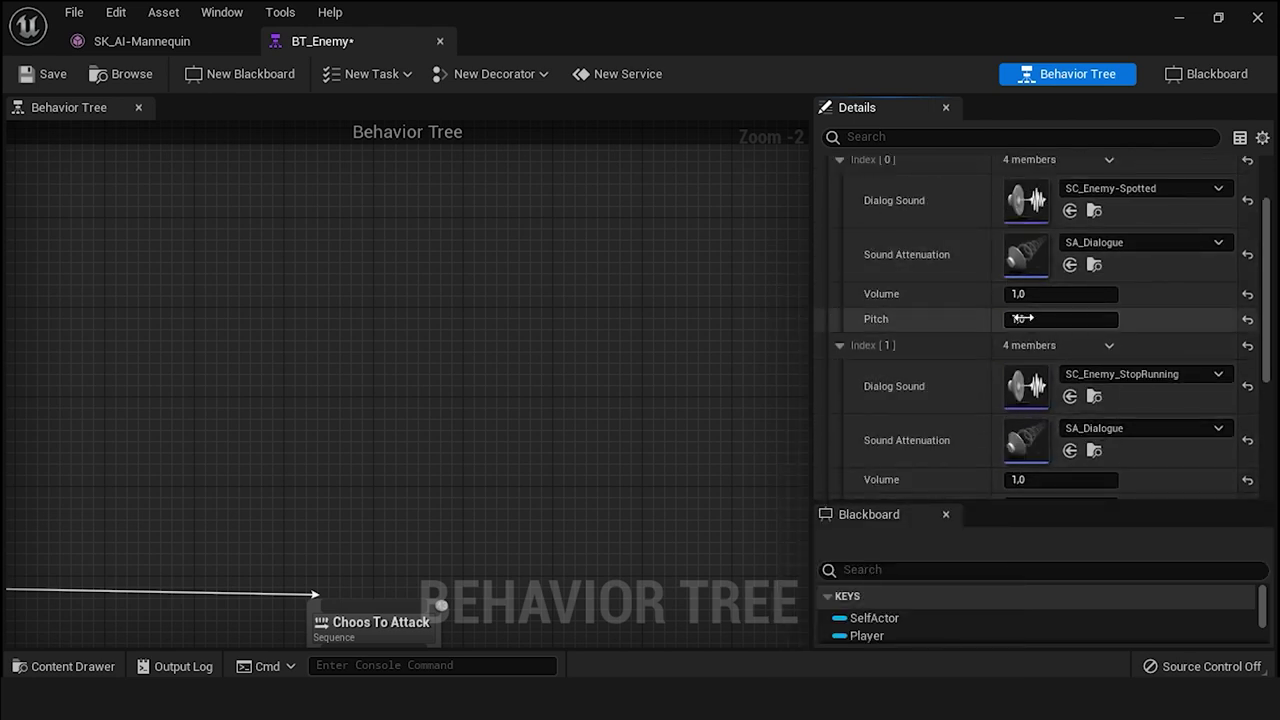
{"action": "left_click", "coordinate": [1180, 26]}
{"action": "left_click", "coordinate": [85, 44]}
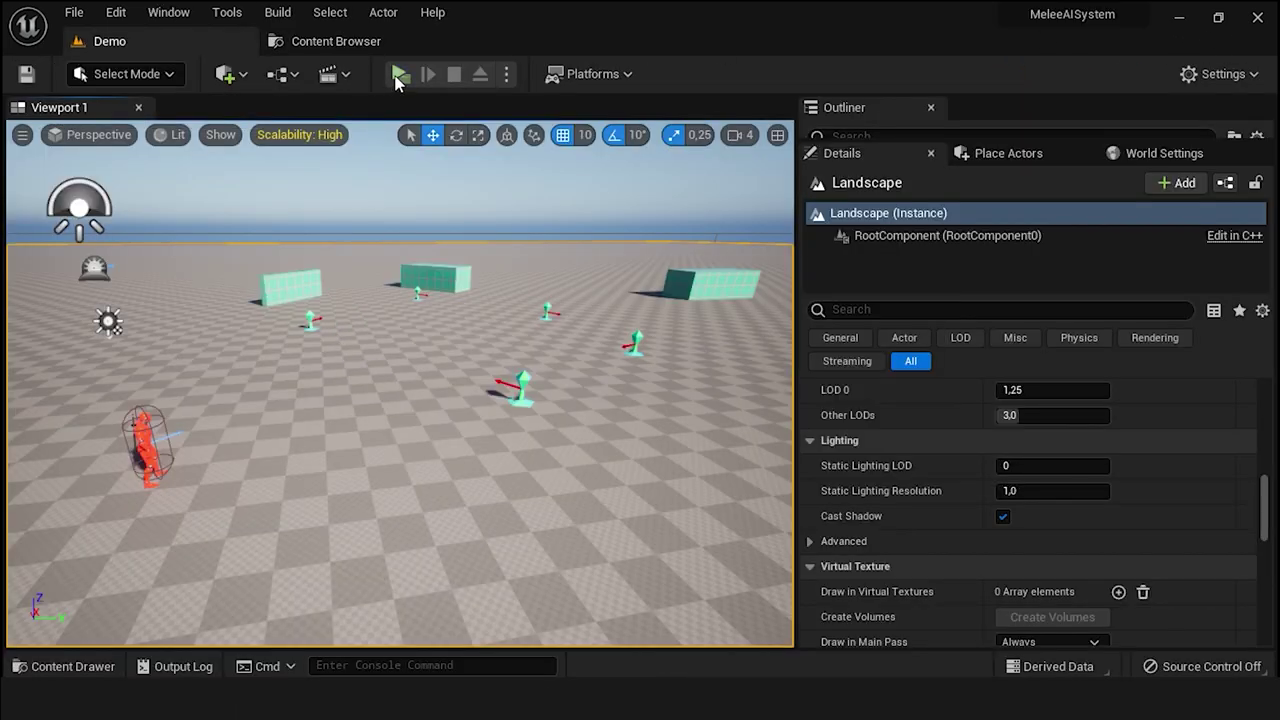
- Run two quick play-tests, steering the character around the red enemy with WASD
{"action": "left_click", "coordinate": [398, 80]}
{"action": "key", "text": "w"}
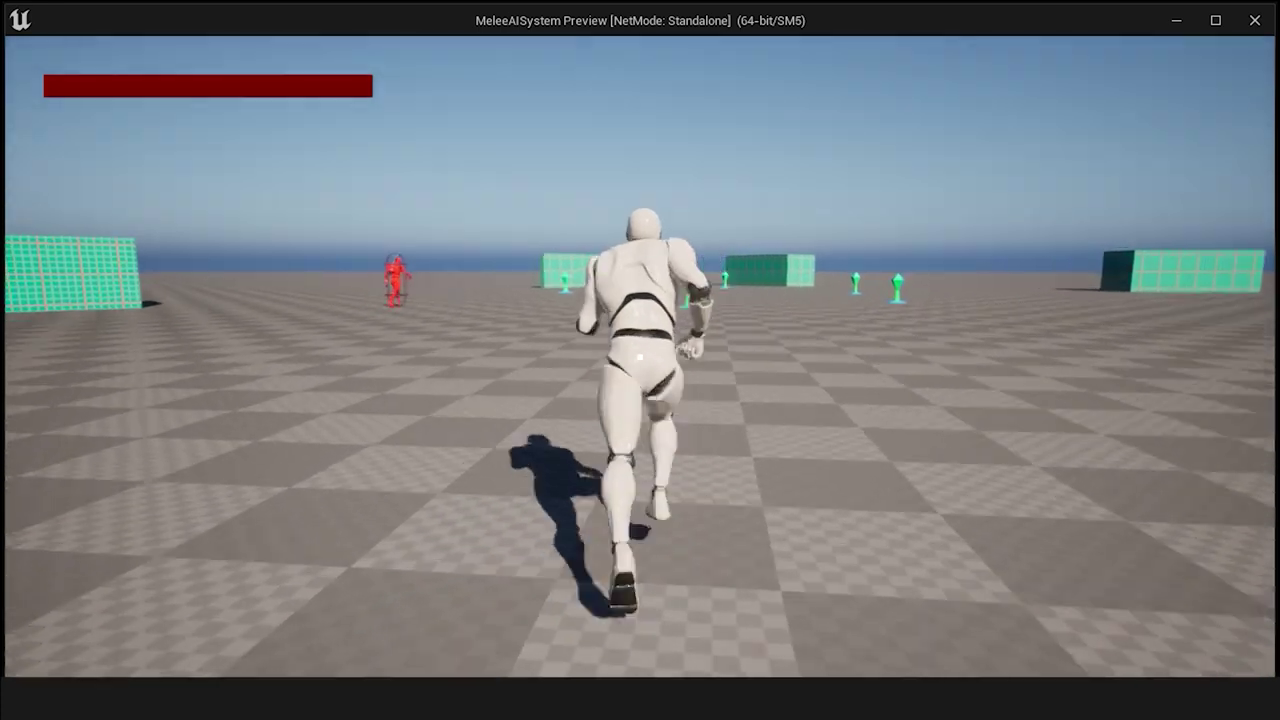
{"action": "key", "text": "d"}
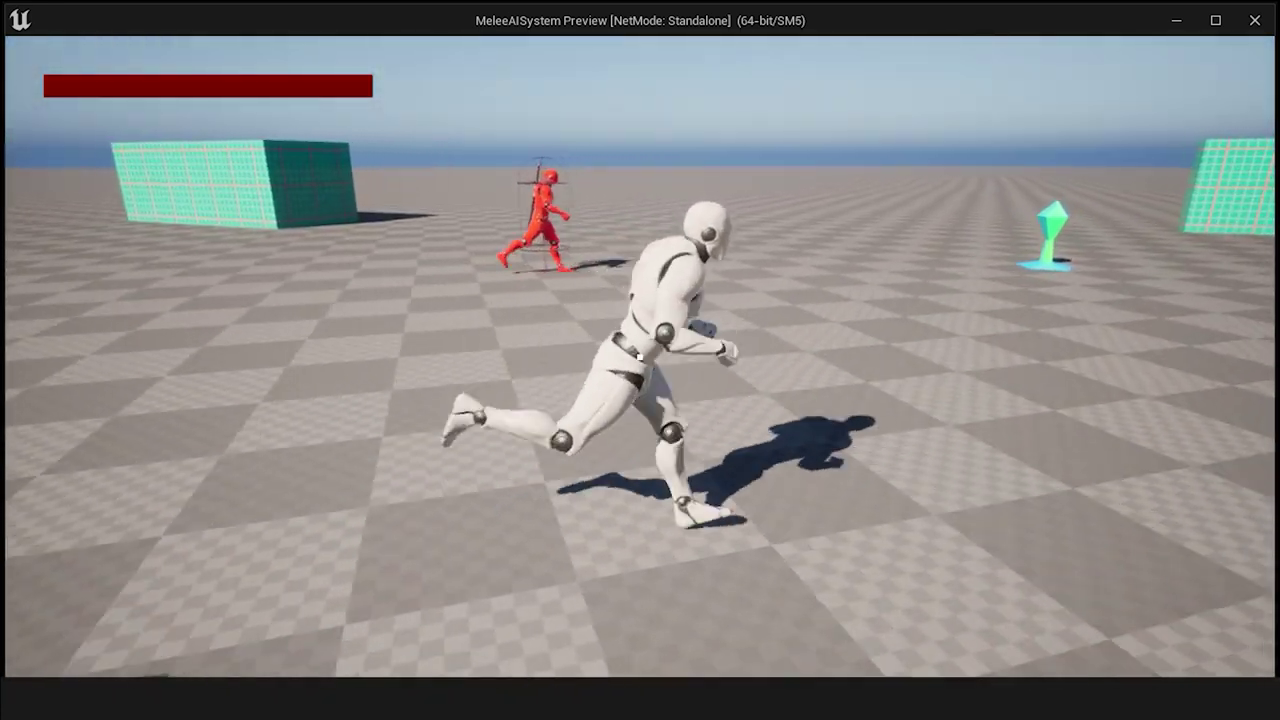
{"action": "key", "text": "s"}
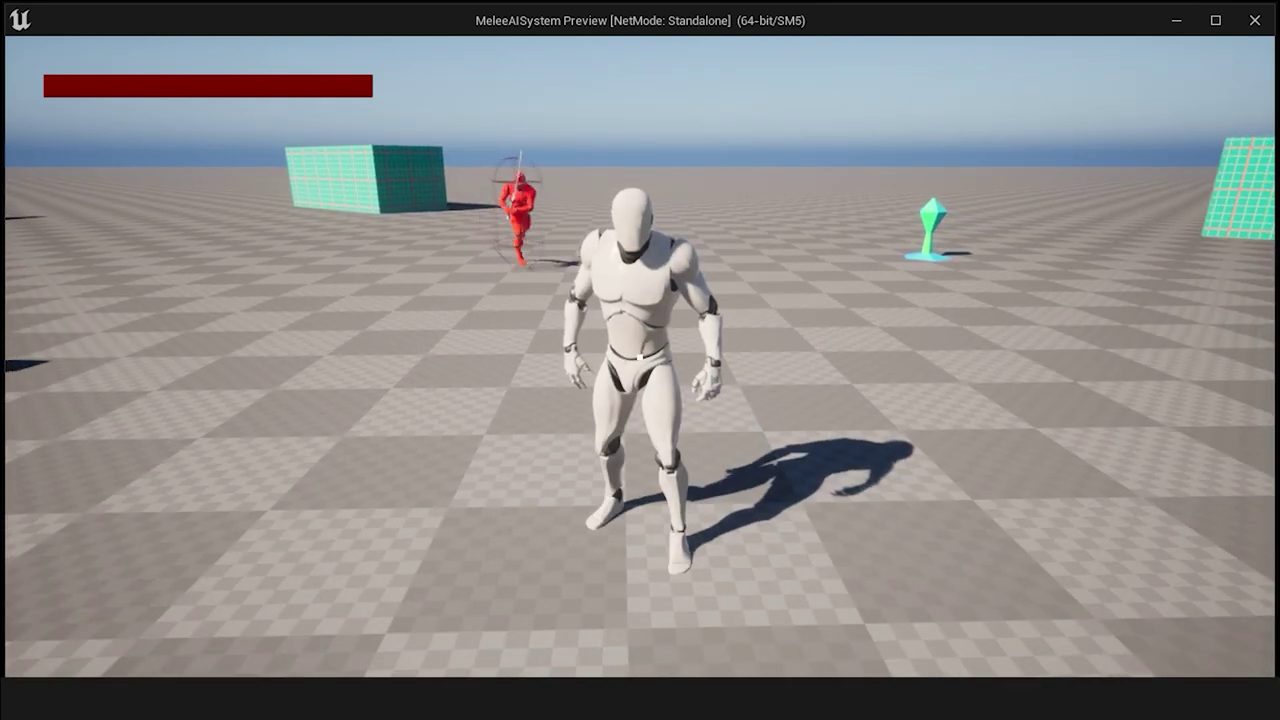
{"action": "key", "text": "Escape"}
{"action": "left_click", "coordinate": [410, 75]}
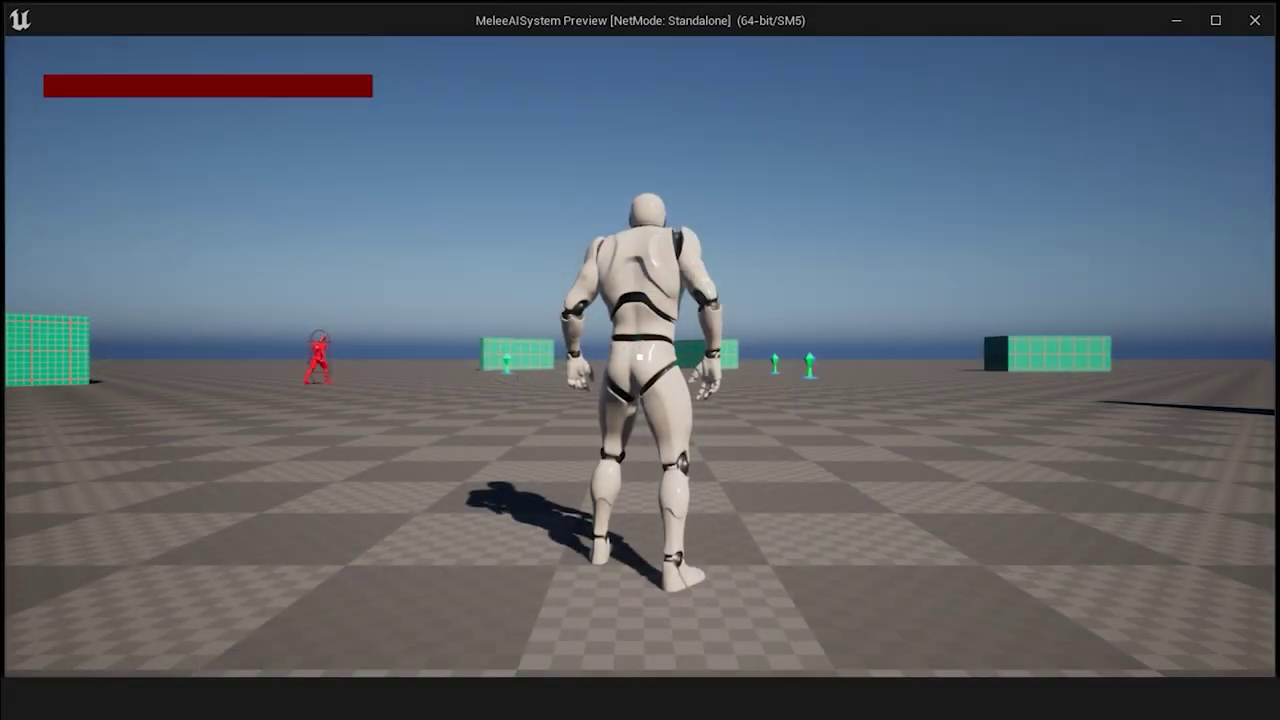
{"action": "key", "text": "w"}
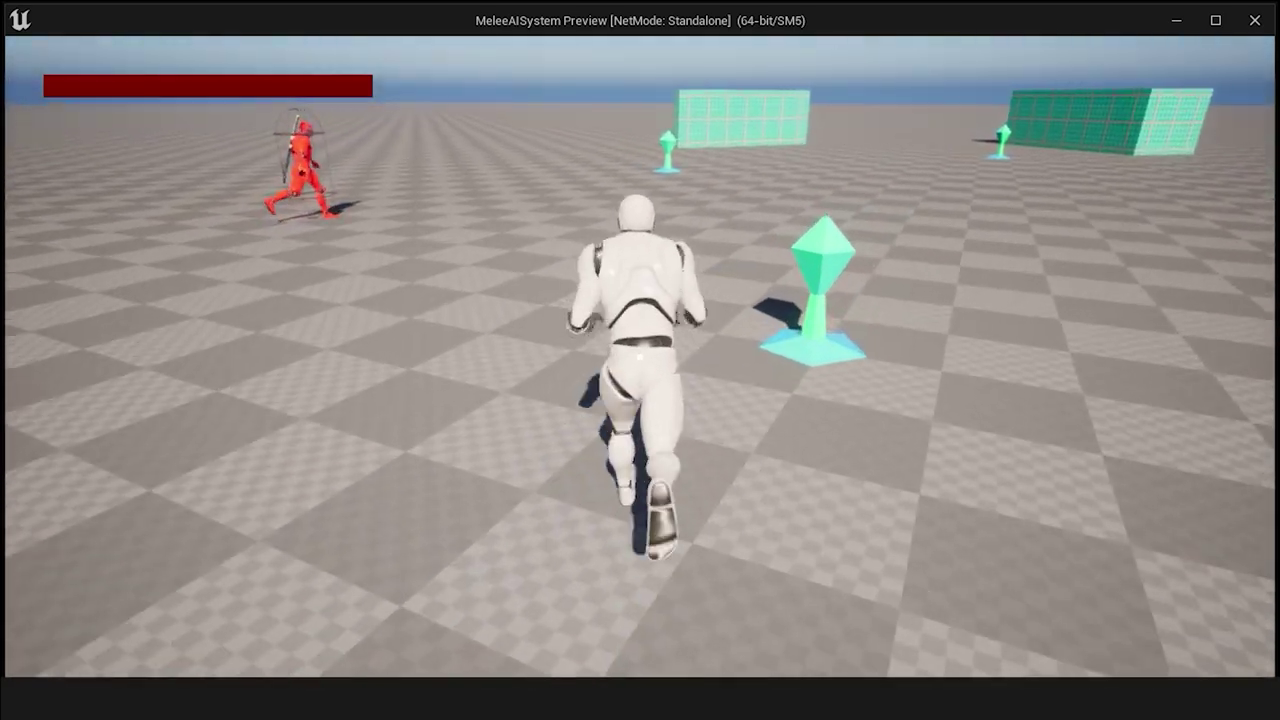
{"action": "key", "text": "s"}
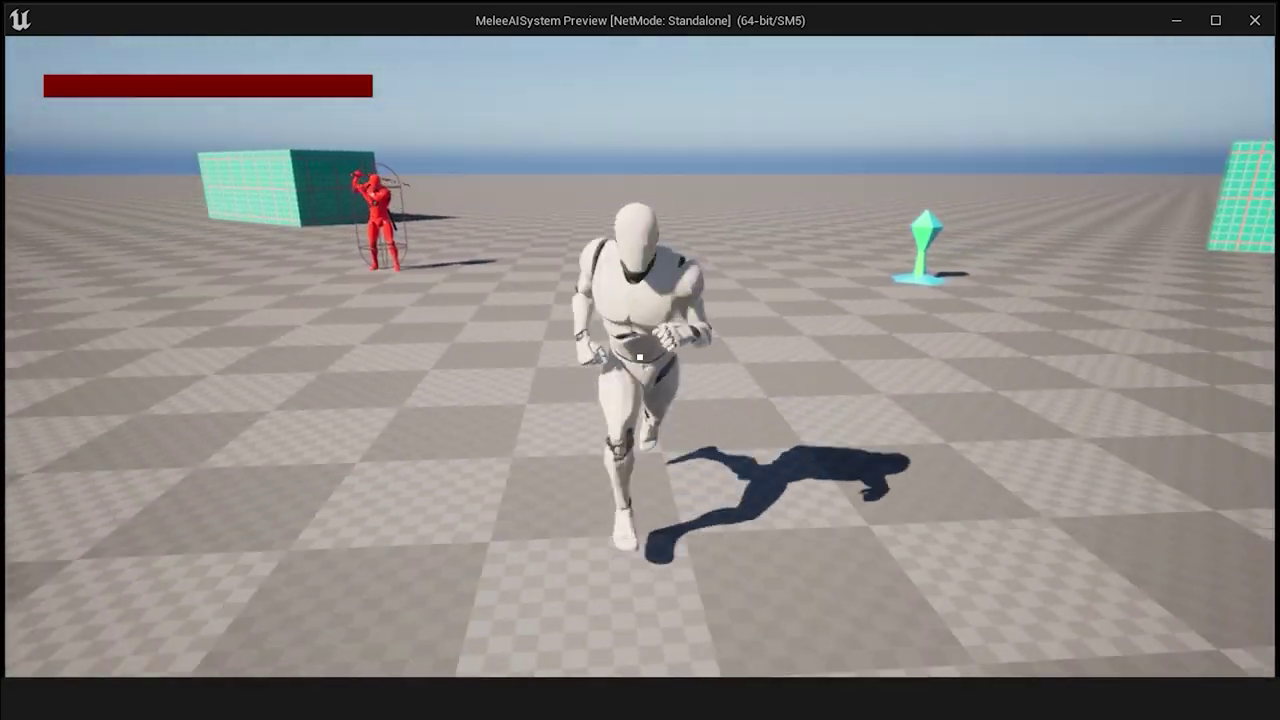
{"action": "key", "text": "Escape"}
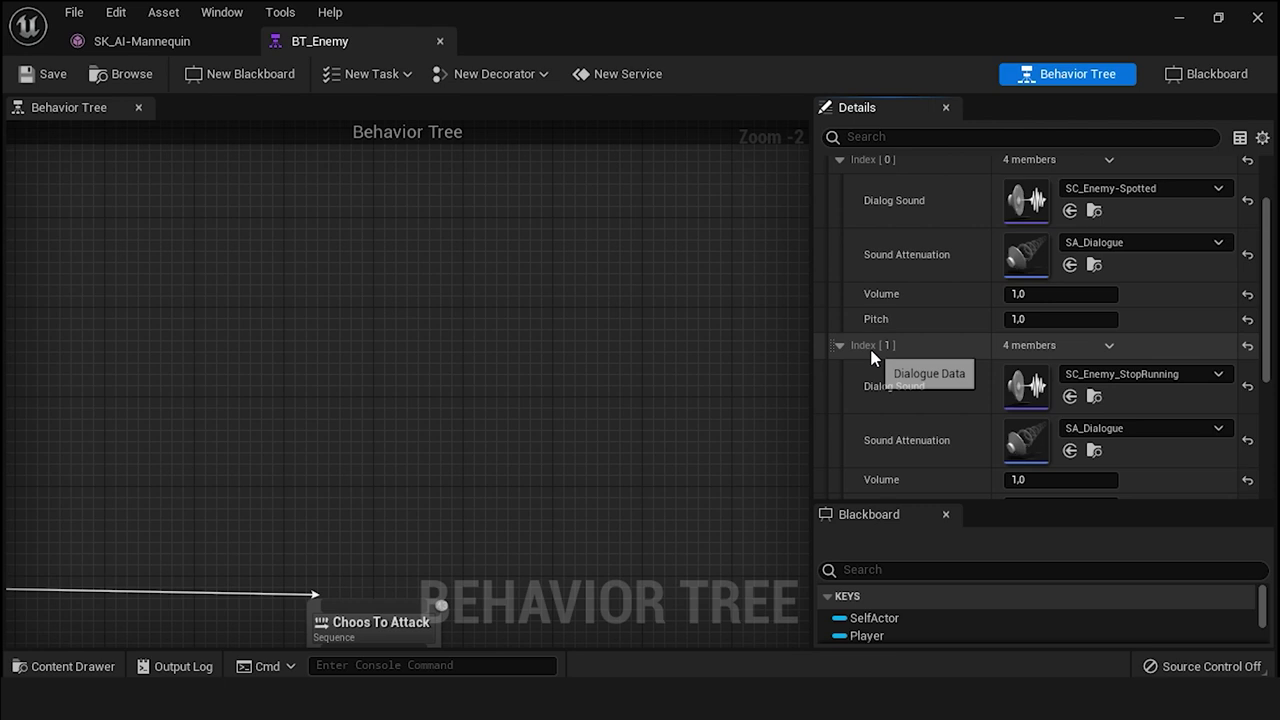
- Set the Index [1] Dialog Sound in BT_Enemy to SC_Enemy-FindYou
{"action": "left_click", "coordinate": [1106, 380]}
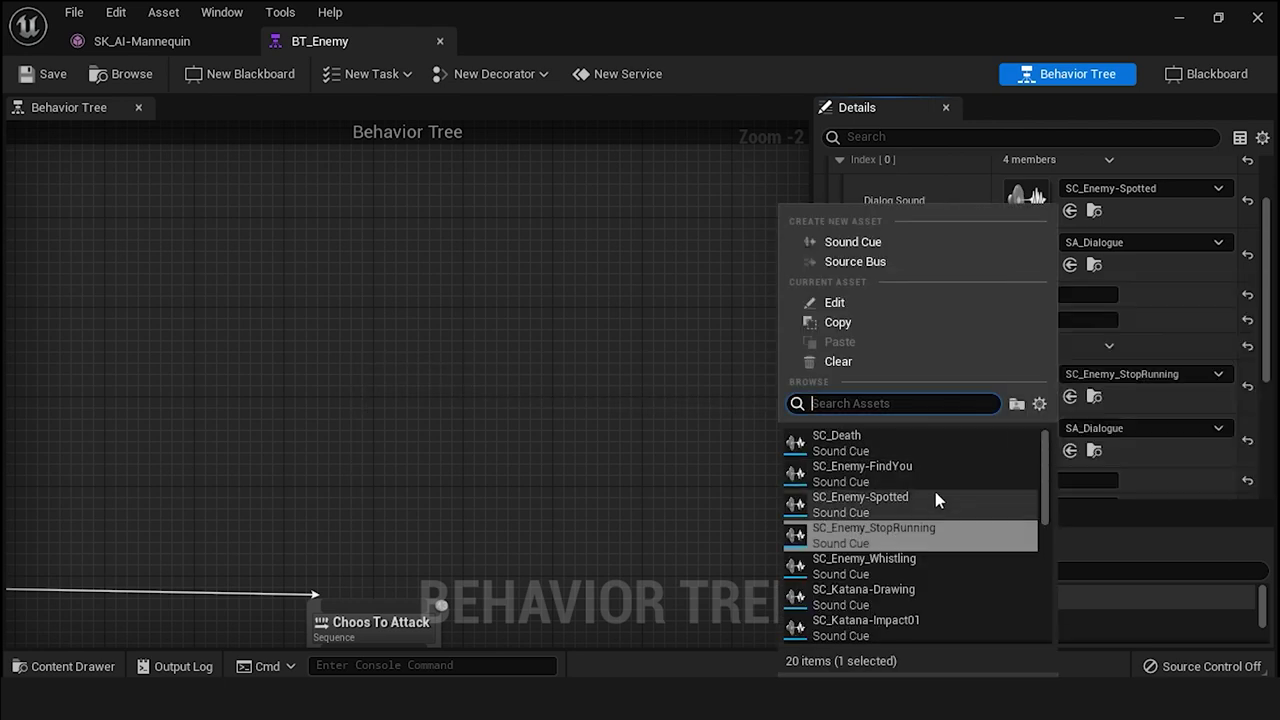
{"action": "left_click", "coordinate": [885, 476]}
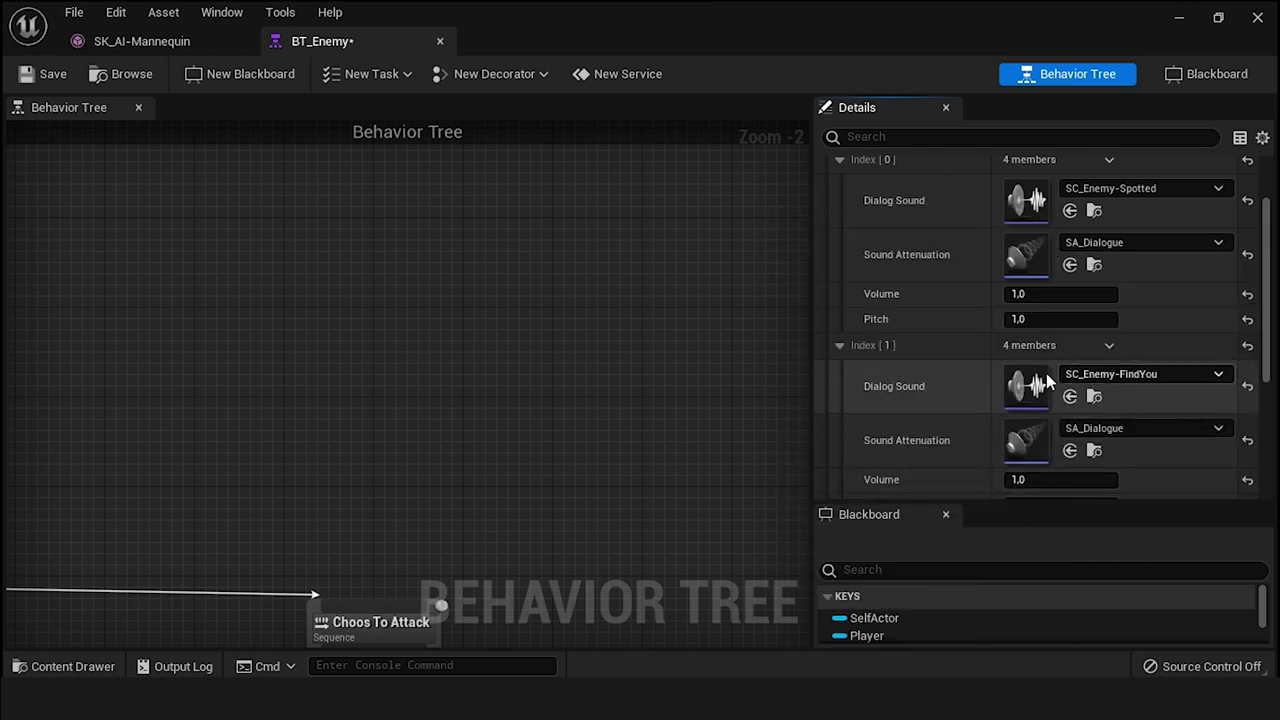
{"action": "left_click", "coordinate": [1180, 20]}
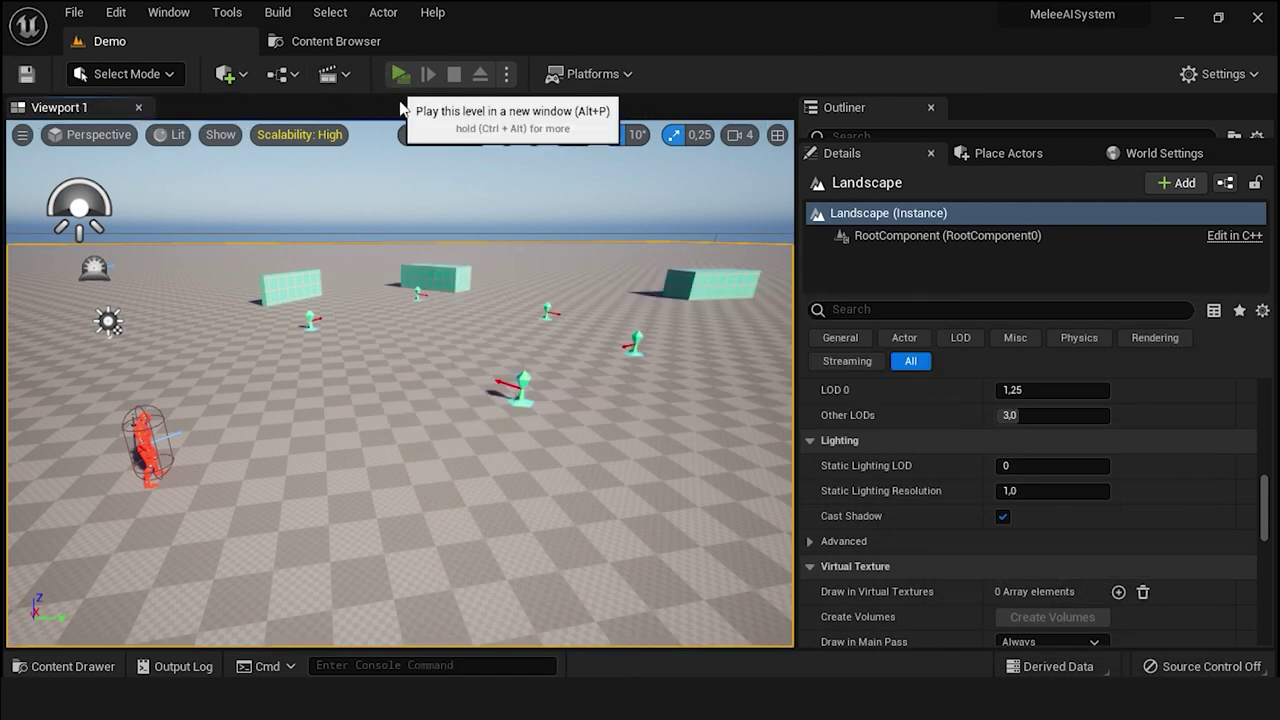
- Play-test the level twice to hear the new dialogue sound, then restore BT_Enemy
{"action": "left_click", "coordinate": [397, 75]}
{"action": "key", "text": "w"}
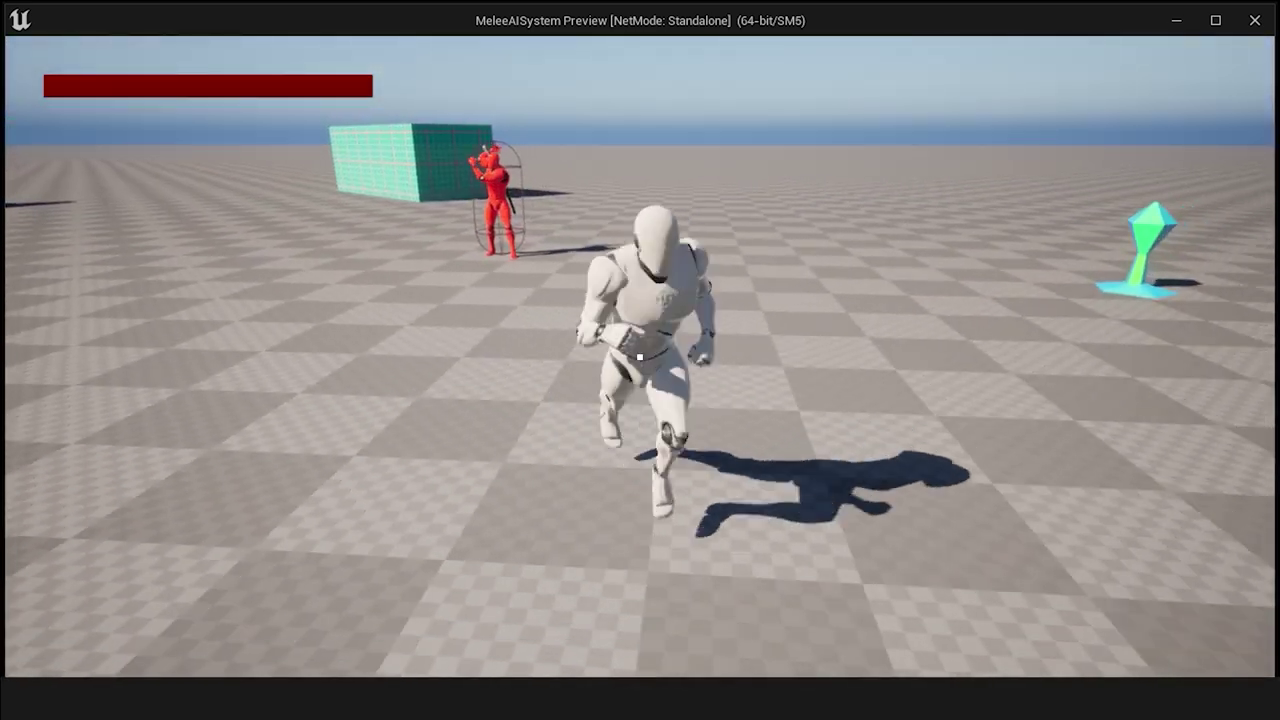
{"action": "key", "text": "Escape"}
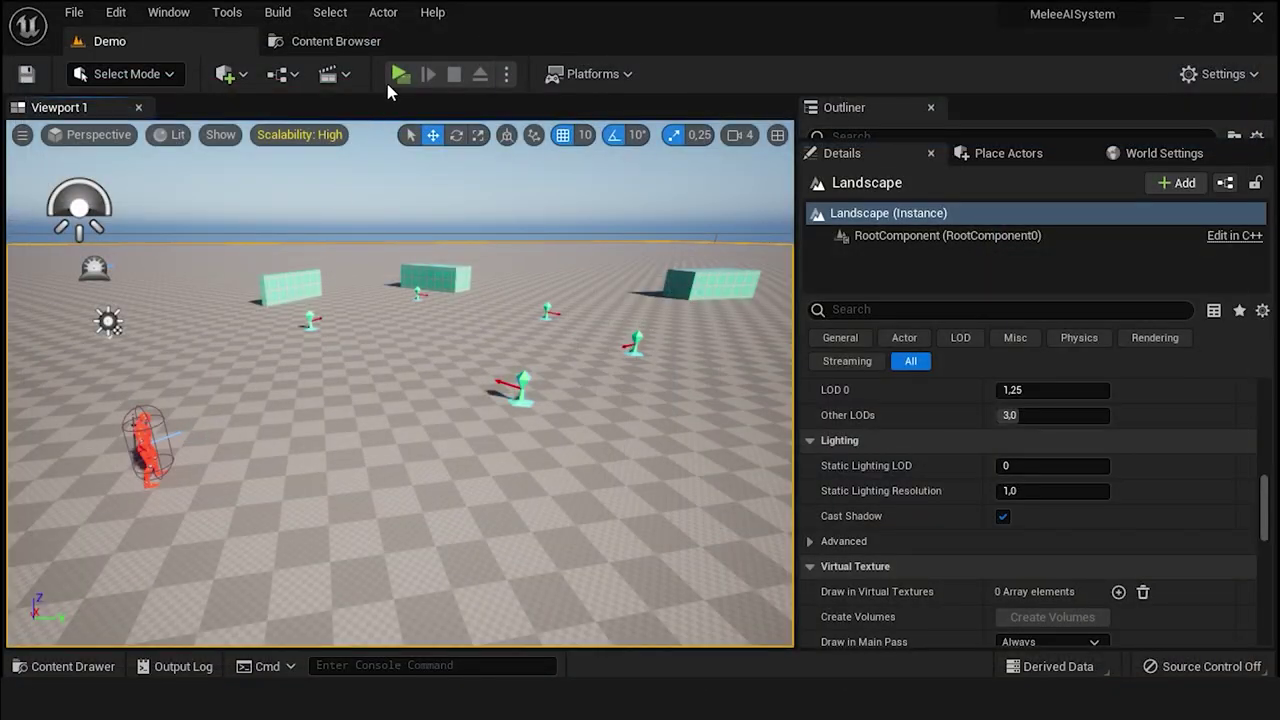
{"action": "left_click", "coordinate": [400, 75]}
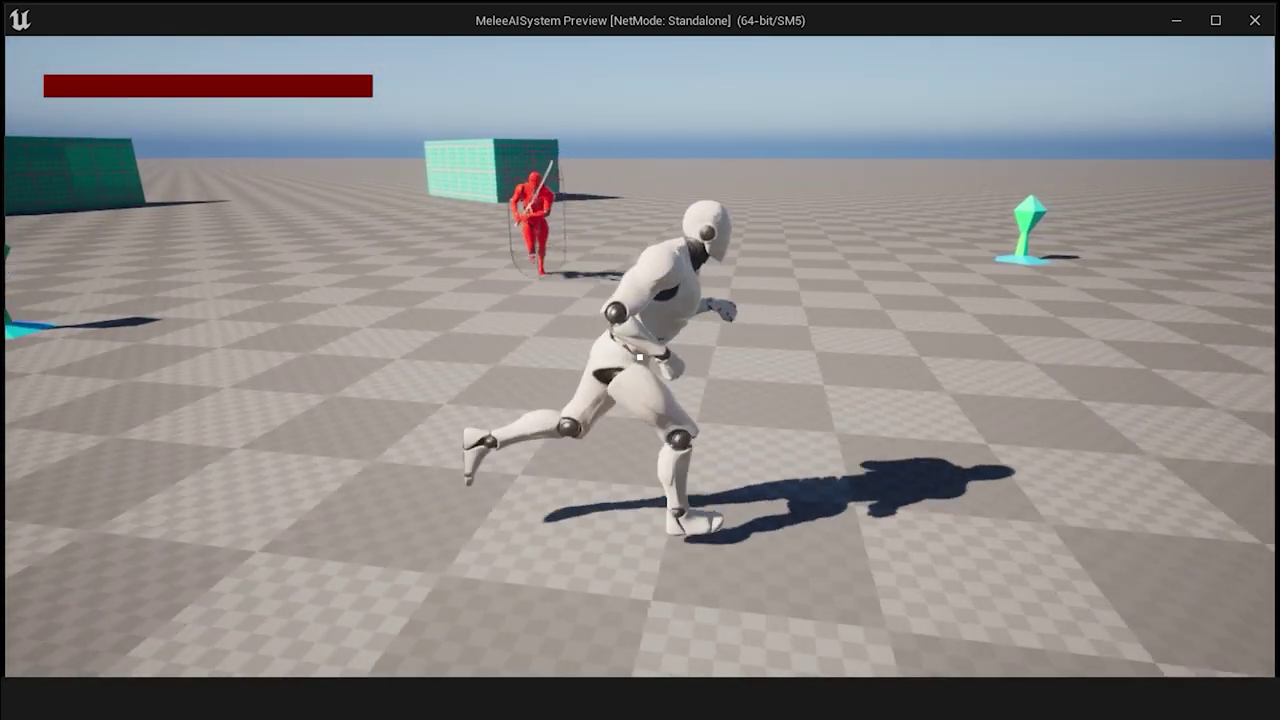
{"action": "key", "text": "Escape"}
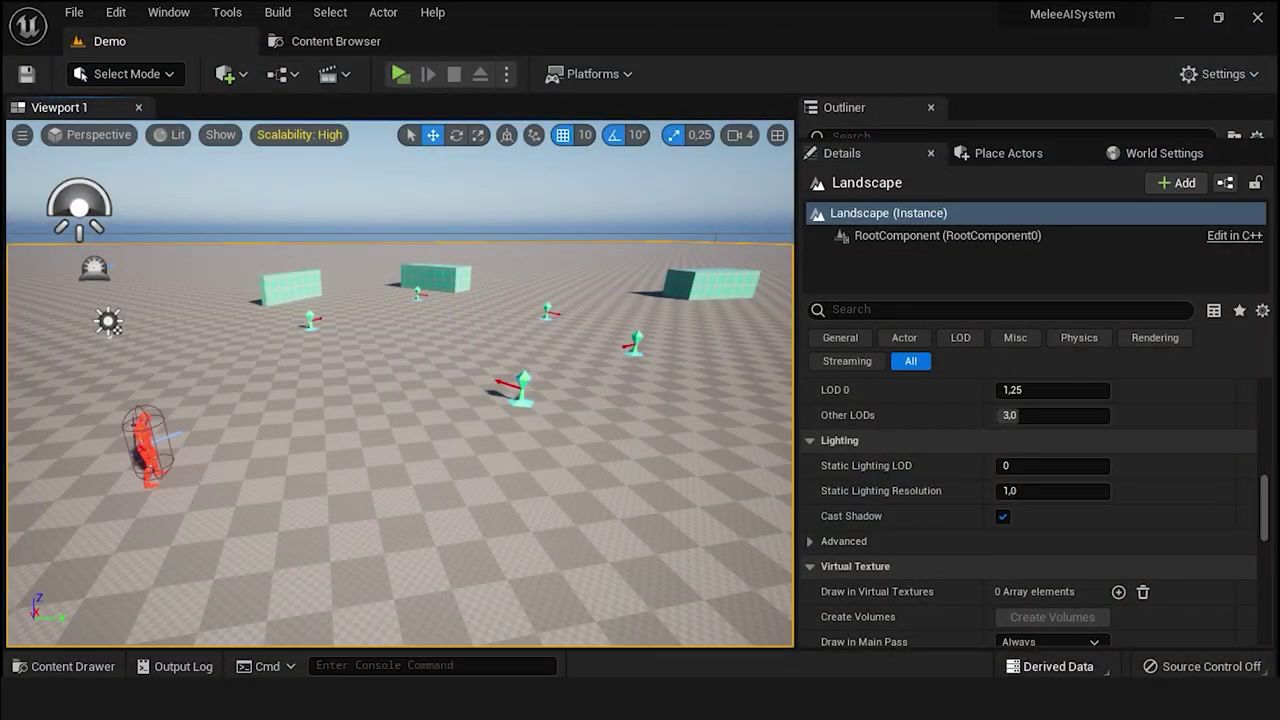
{"action": "mouse_move", "coordinate": [935, 715]}
{"action": "left_click", "coordinate": [1013, 652]}
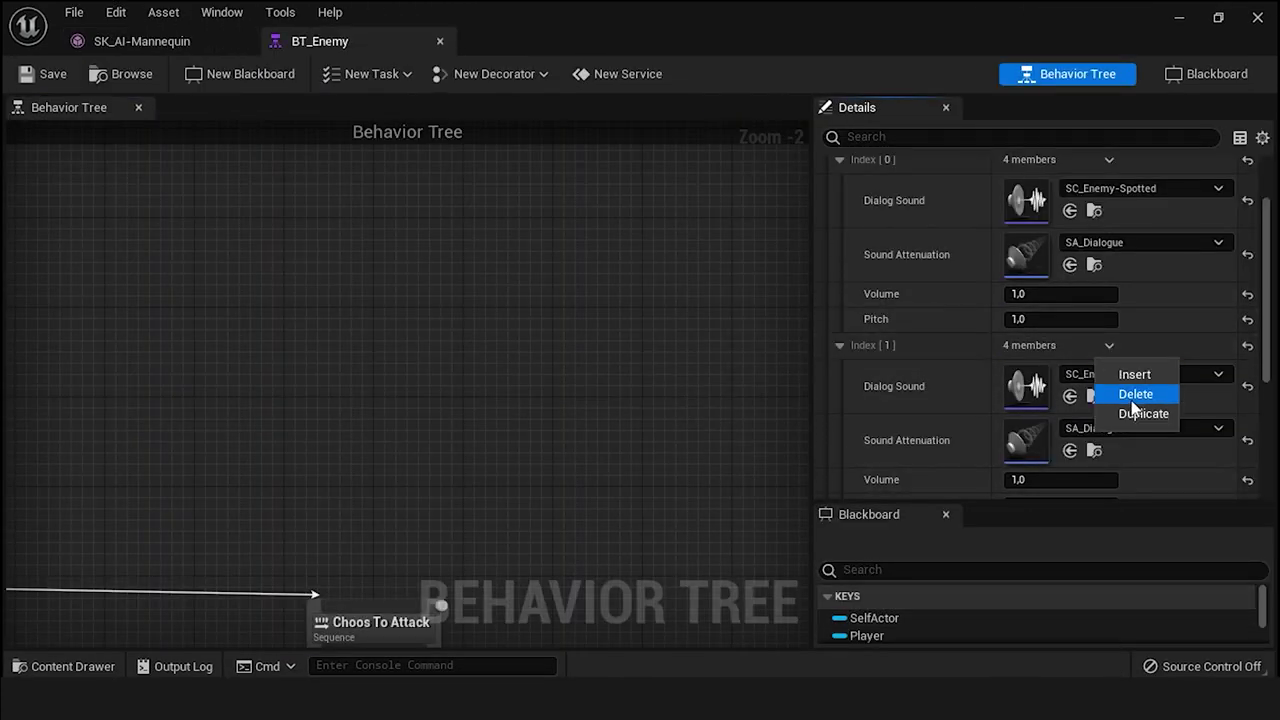
- Trim the Dialogue Data array down to a single sound entry
{"action": "left_click", "coordinate": [1129, 395]}
{"action": "scroll", "coordinate": [1160, 340], "scroll_direction": "up", "scroll_amount": 2}
{"action": "left_click", "coordinate": [1127, 193]}
{"action": "left_click", "coordinate": [1127, 193]}
{"action": "left_click", "coordinate": [1127, 193]}
{"action": "left_click", "coordinate": [1109, 404]}
{"action": "left_click", "coordinate": [1115, 451]}
{"action": "left_click", "coordinate": [1106, 403]}
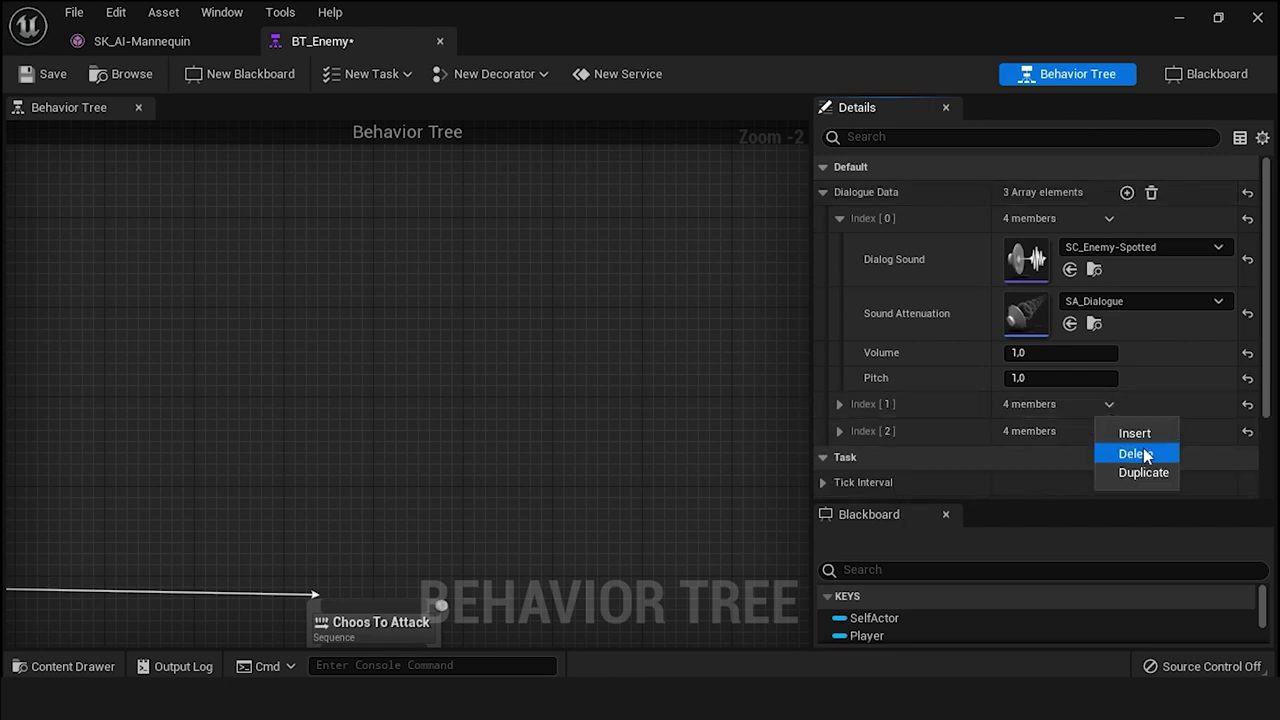
{"action": "left_click", "coordinate": [1146, 456]}
{"action": "left_click", "coordinate": [1109, 404]}
{"action": "left_click", "coordinate": [1134, 452]}
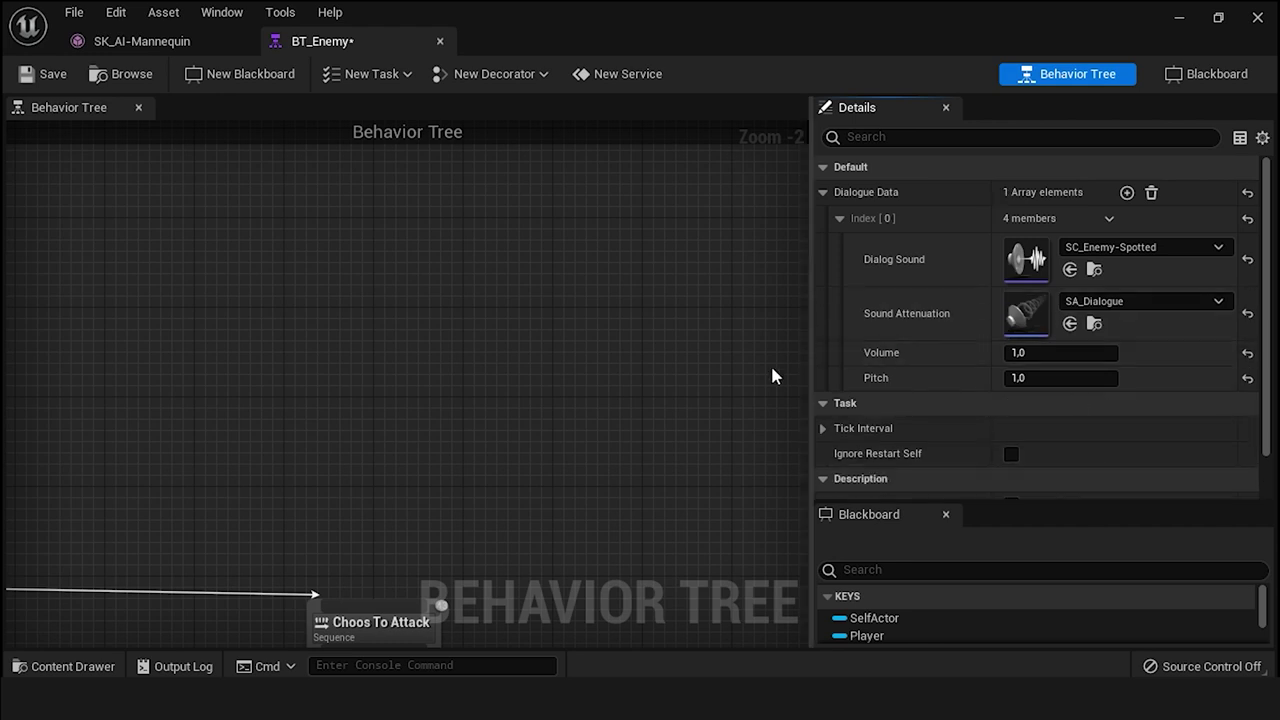
- Zoom out and pan the graph to survey the whole BT_Enemy behavior tree
{"action": "scroll", "coordinate": [667, 390], "scroll_direction": "down", "scroll_amount": 1}
{"action": "scroll", "coordinate": [640, 405], "scroll_direction": "down", "scroll_amount": 2}
{"action": "scroll", "coordinate": [660, 380], "scroll_direction": "down", "scroll_amount": 2}
{"action": "scroll", "coordinate": [701, 314], "scroll_direction": "down", "scroll_amount": 1}
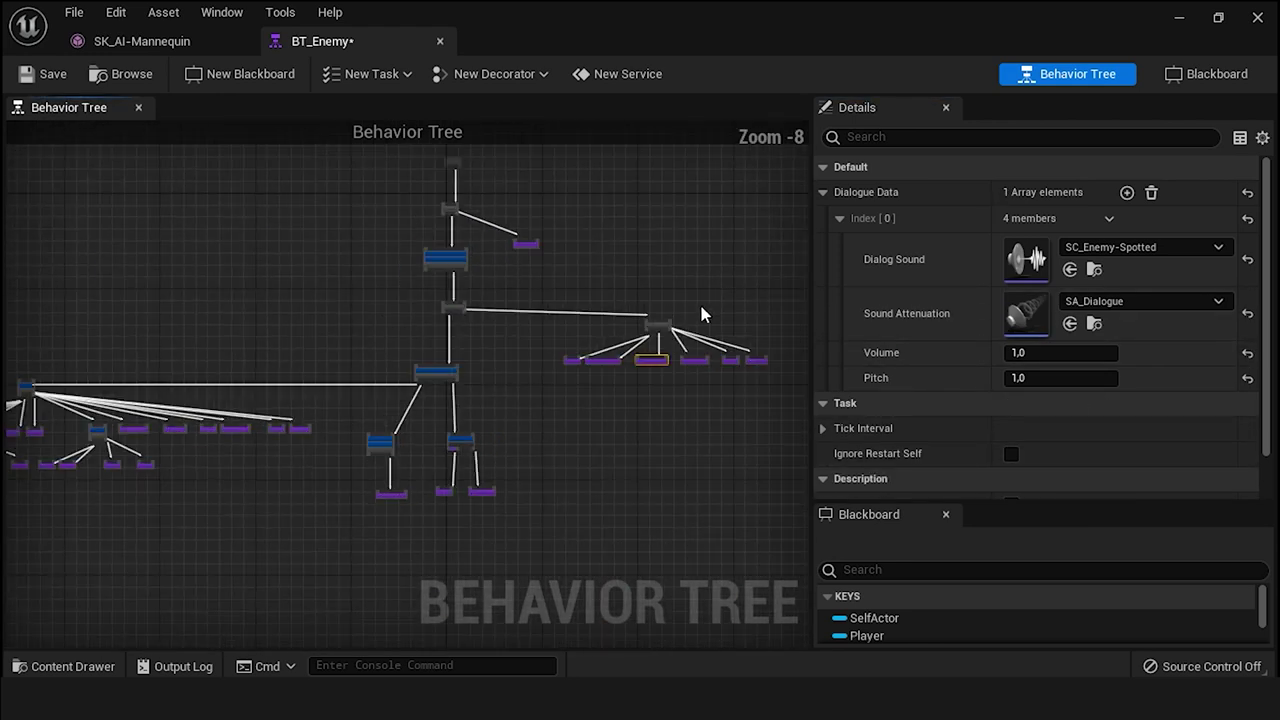
{"action": "right_click_drag", "start_coordinate": [530, 400], "coordinate": [784, 368]}
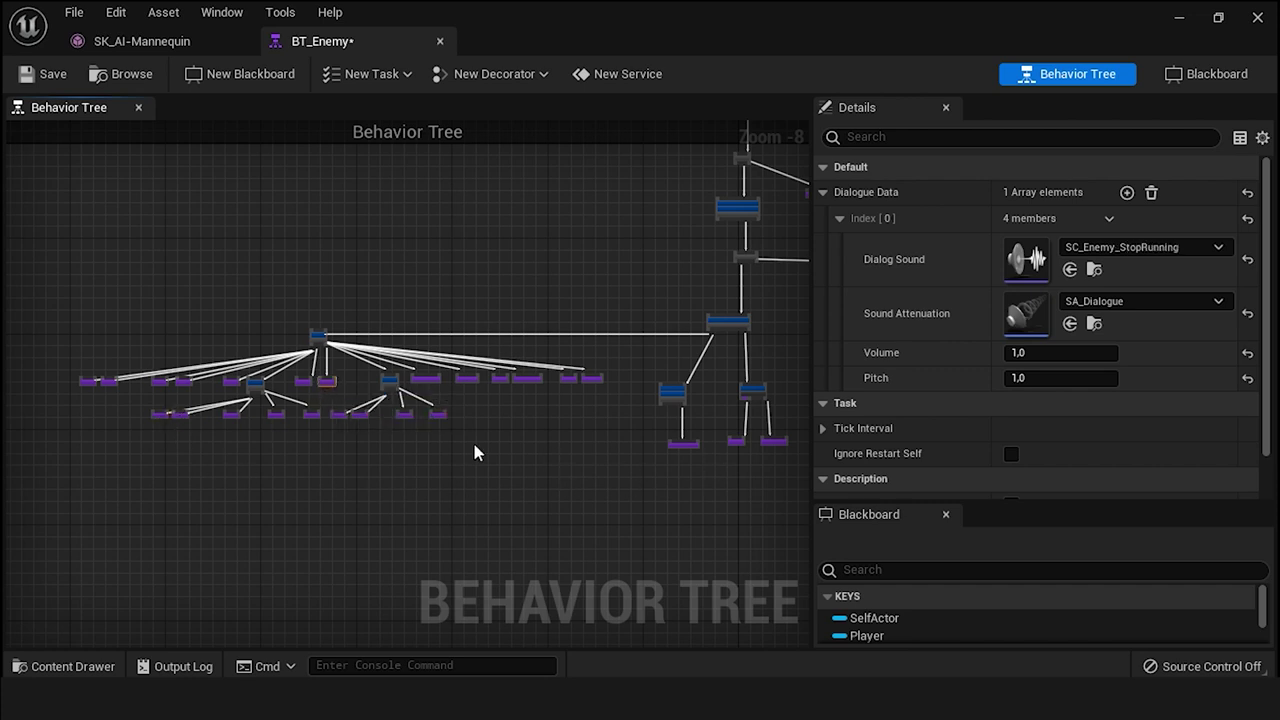
{"action": "scroll", "coordinate": [474, 452], "scroll_direction": "up", "scroll_amount": 4}
{"action": "right_click_drag", "start_coordinate": [474, 452], "coordinate": [374, 450]}
{"action": "scroll", "coordinate": [380, 430], "scroll_direction": "down", "scroll_amount": 4}
{"action": "scroll", "coordinate": [391, 407], "scroll_direction": "down", "scroll_amount": 2}
{"action": "right_click_drag", "start_coordinate": [391, 407], "coordinate": [368, 413]}
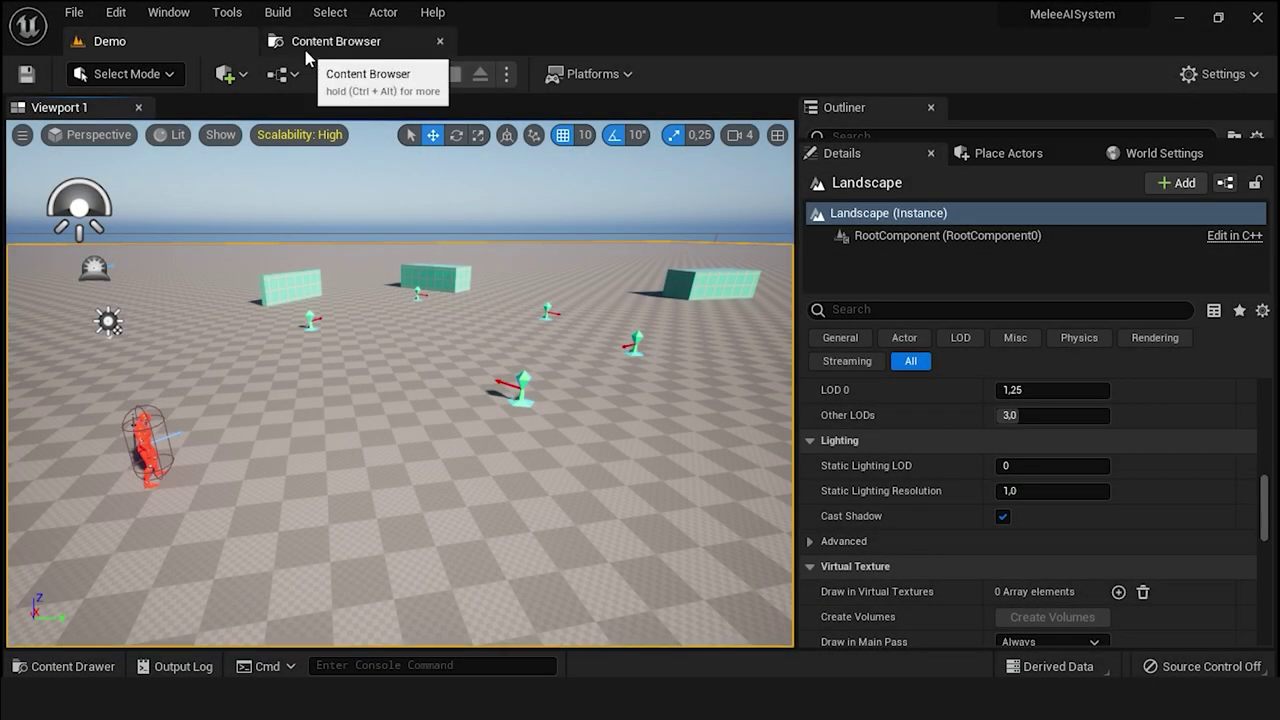
- Open the NS_Blood-FX particle system from the VFX folder
{"action": "left_click", "coordinate": [306, 55]}
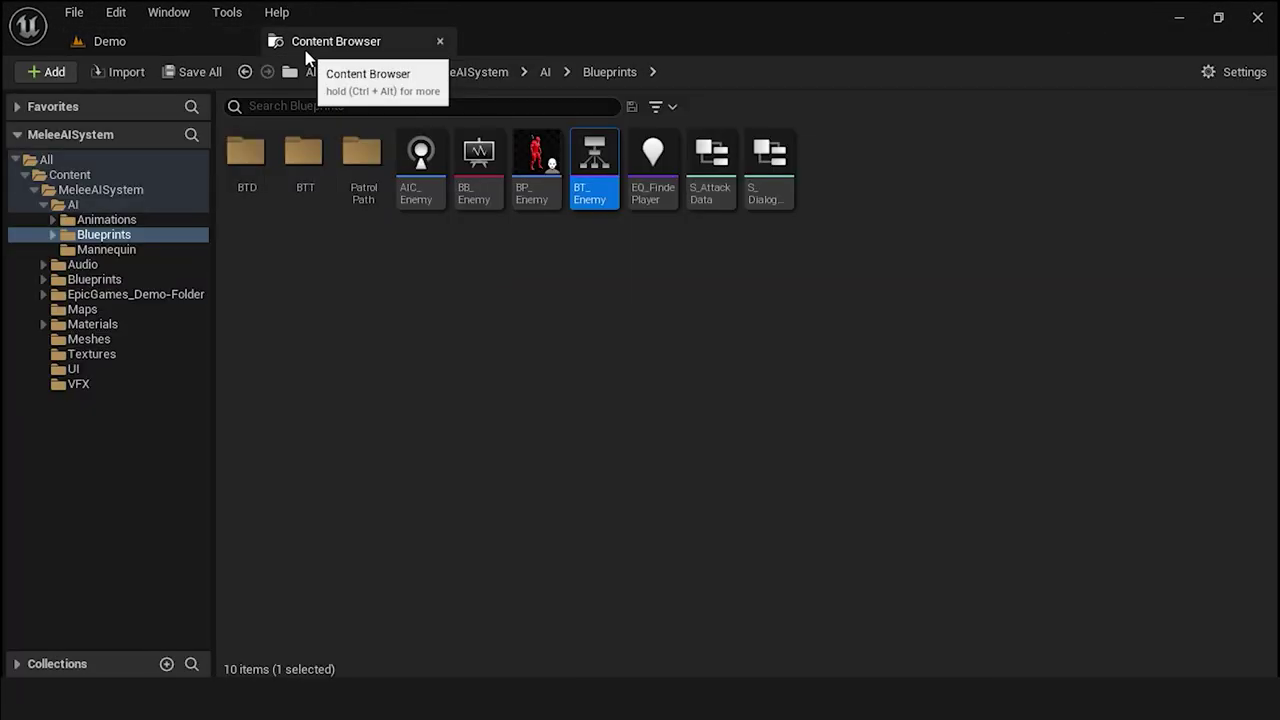
{"action": "left_click", "coordinate": [43, 205]}
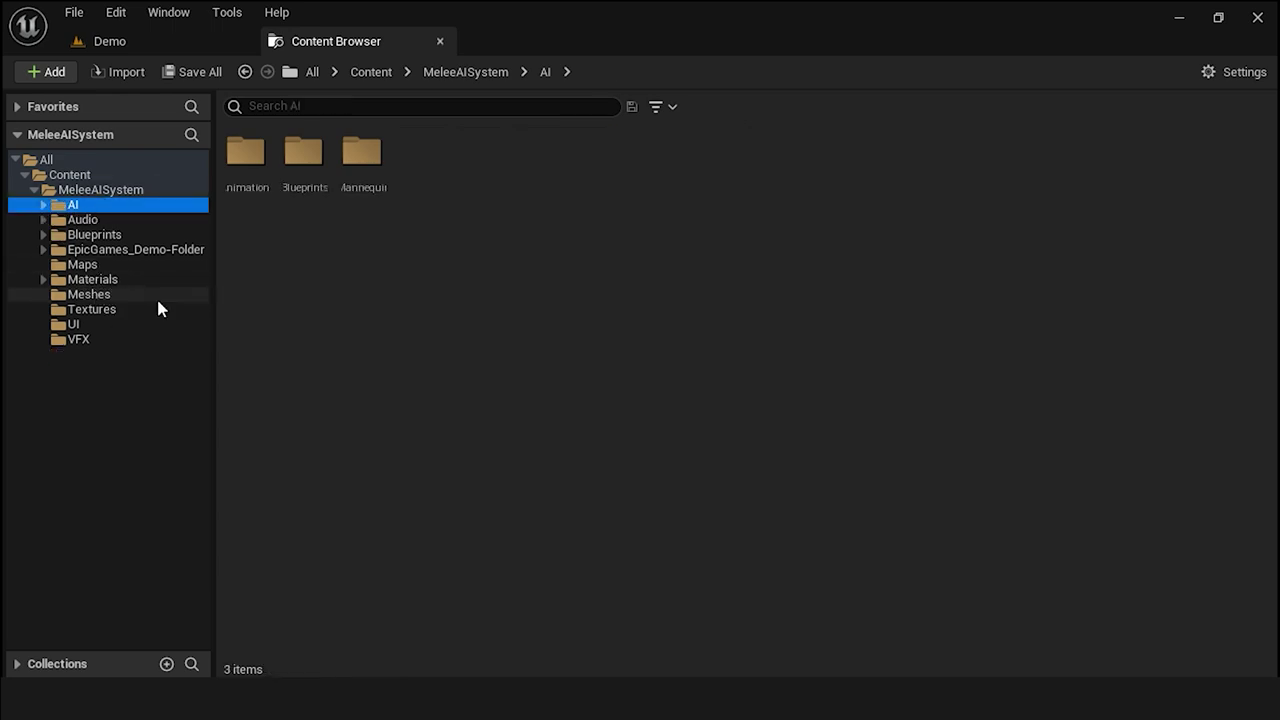
{"action": "left_click", "coordinate": [95, 342]}
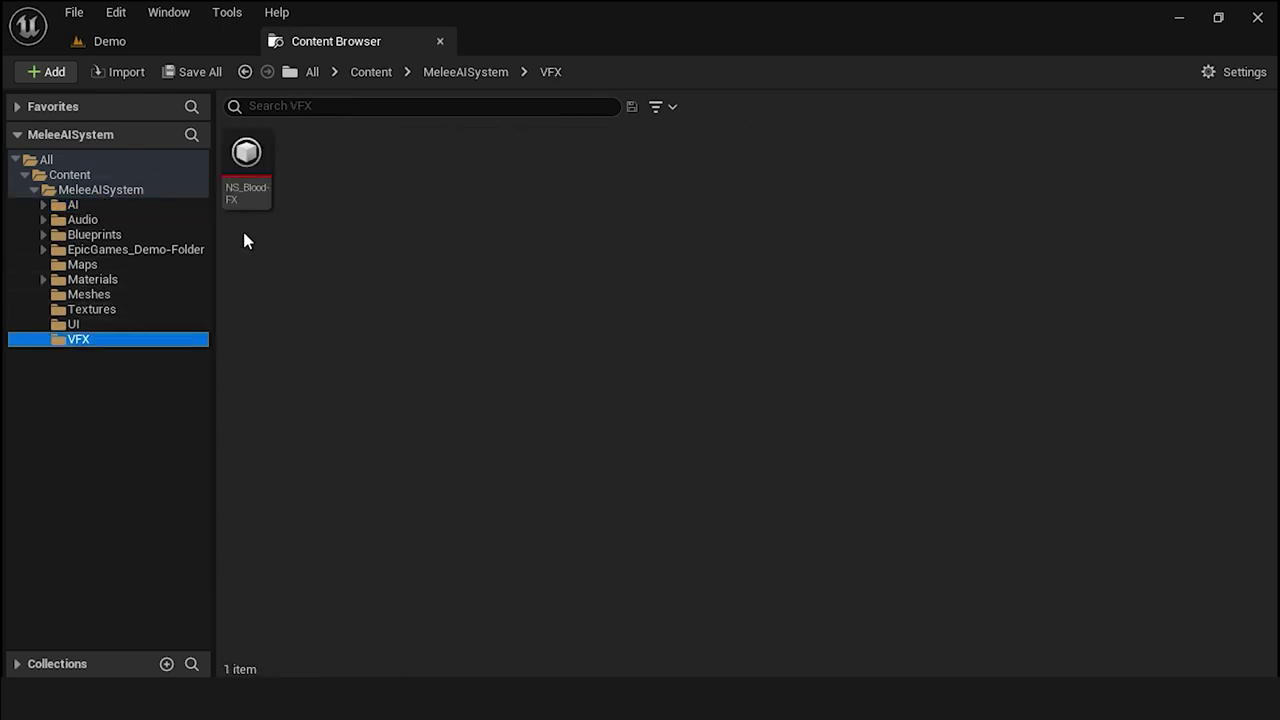
{"action": "left_click", "coordinate": [248, 200]}
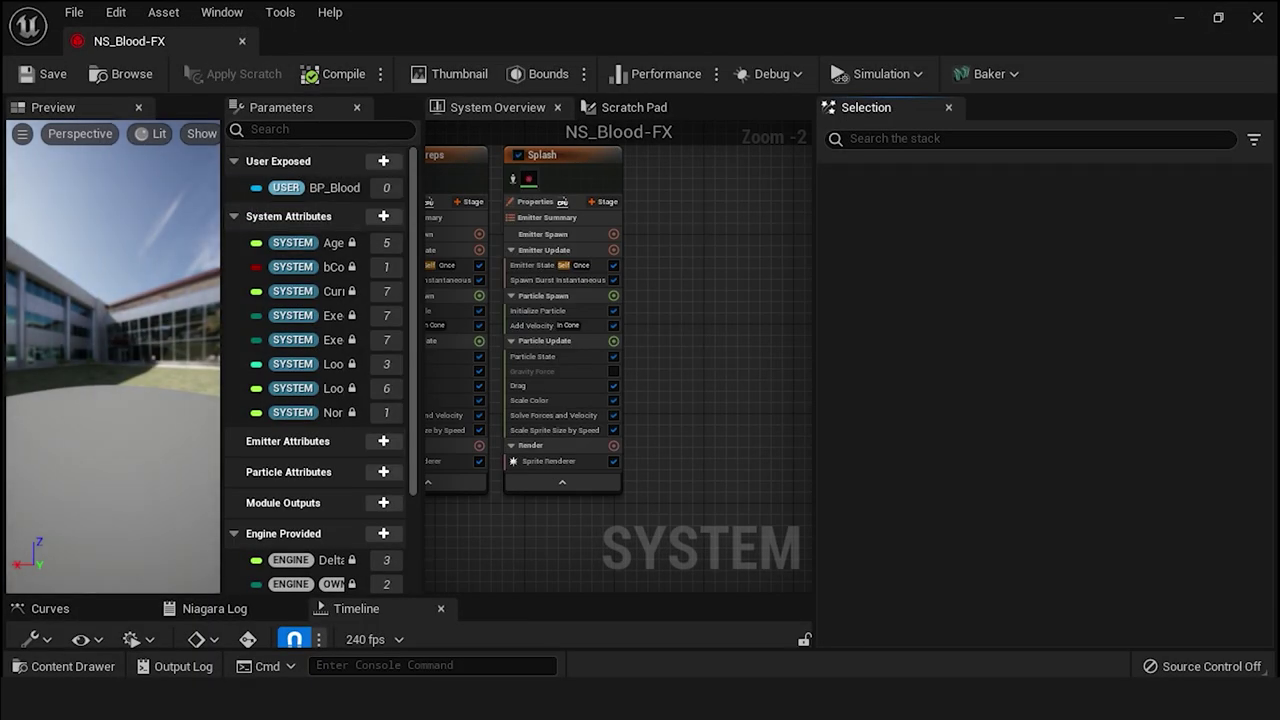
- Raise the Blood-Dreps-With-Collision Spawn Burst Instantaneous count from 20 to 80
{"action": "scroll", "coordinate": [520, 309], "scroll_direction": "up", "scroll_amount": 1}
{"action": "right_click_drag", "start_coordinate": [520, 309], "coordinate": [500, 495]}
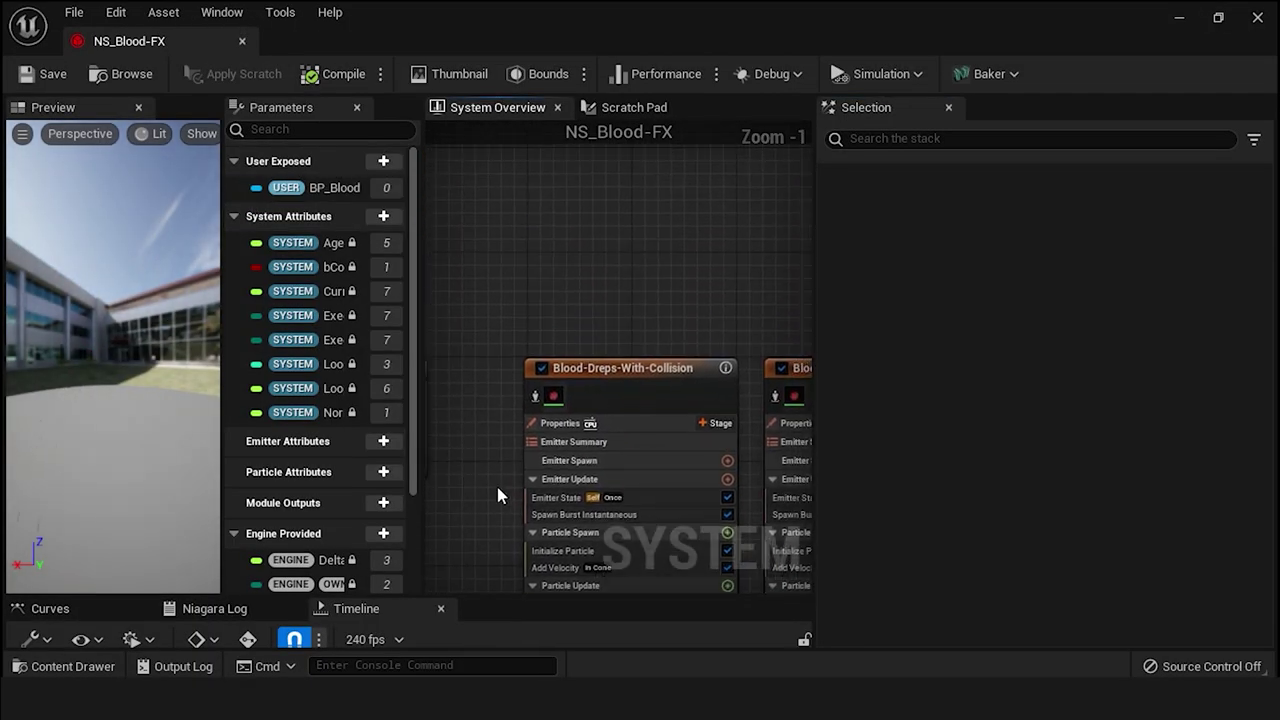
{"action": "left_click", "coordinate": [556, 514]}
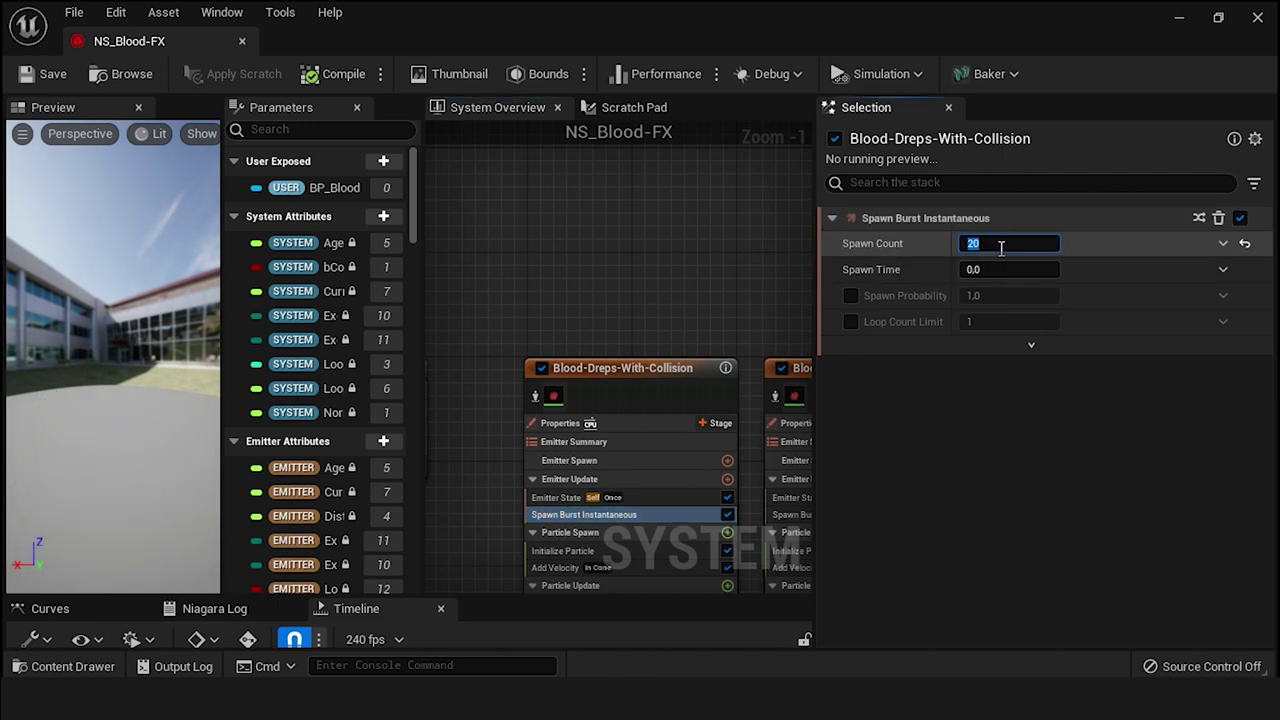
{"action": "type", "text": "80"}
{"action": "key", "text": "Return"}
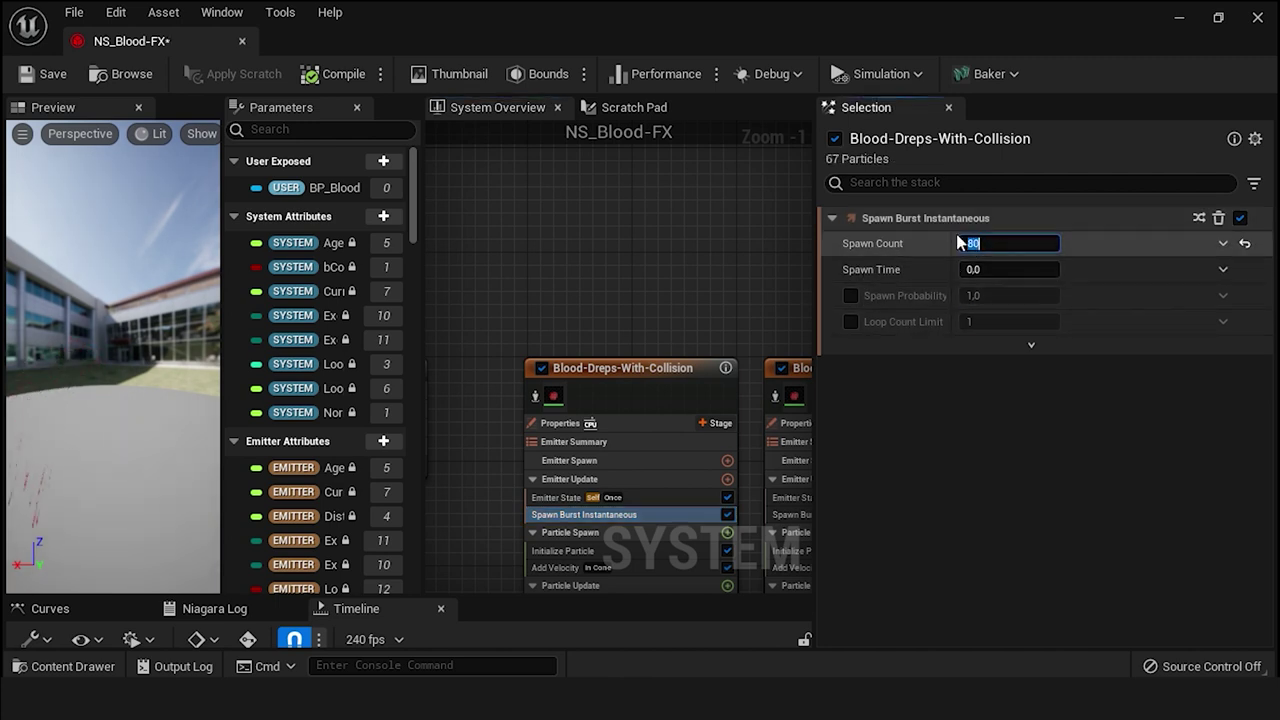
{"action": "left_click", "coordinate": [1177, 24]}
{"action": "left_click", "coordinate": [97, 45]}
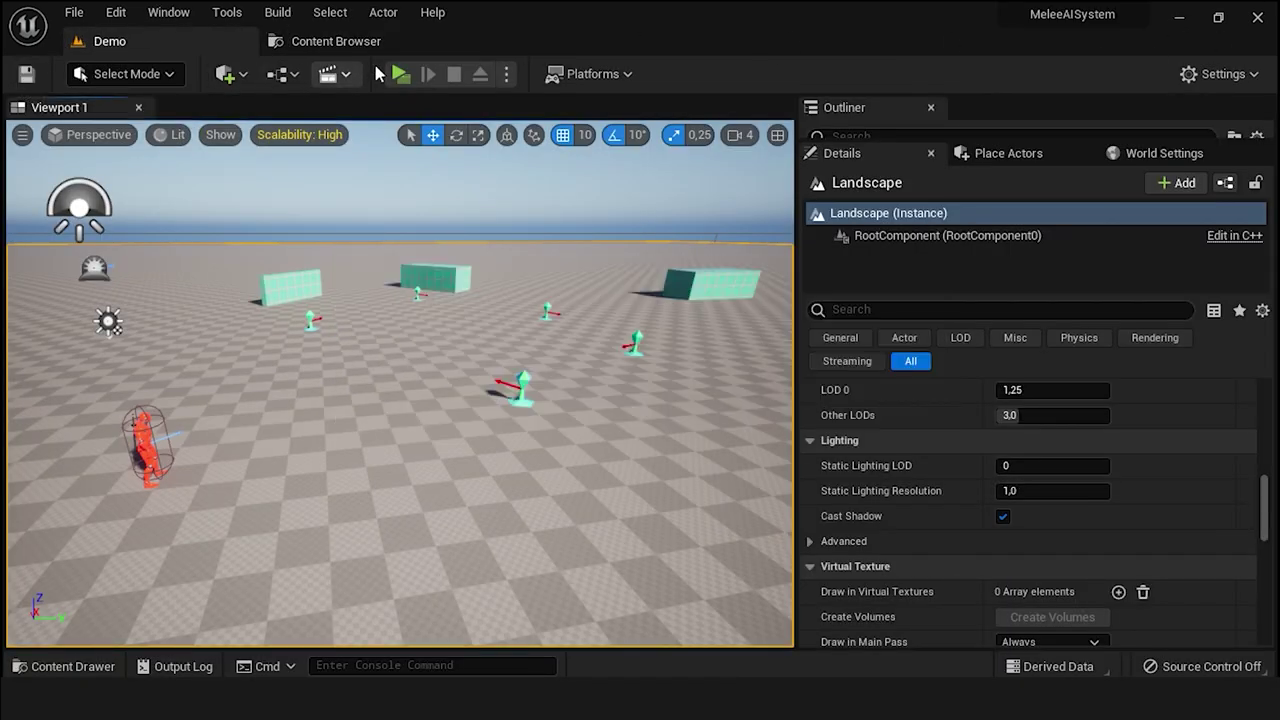
- Play-test the fight against the red enemy to check the denser blood splash
{"action": "left_click", "coordinate": [403, 77]}
{"action": "left_click", "coordinate": [540, 265]}
{"action": "key", "text": "w"}
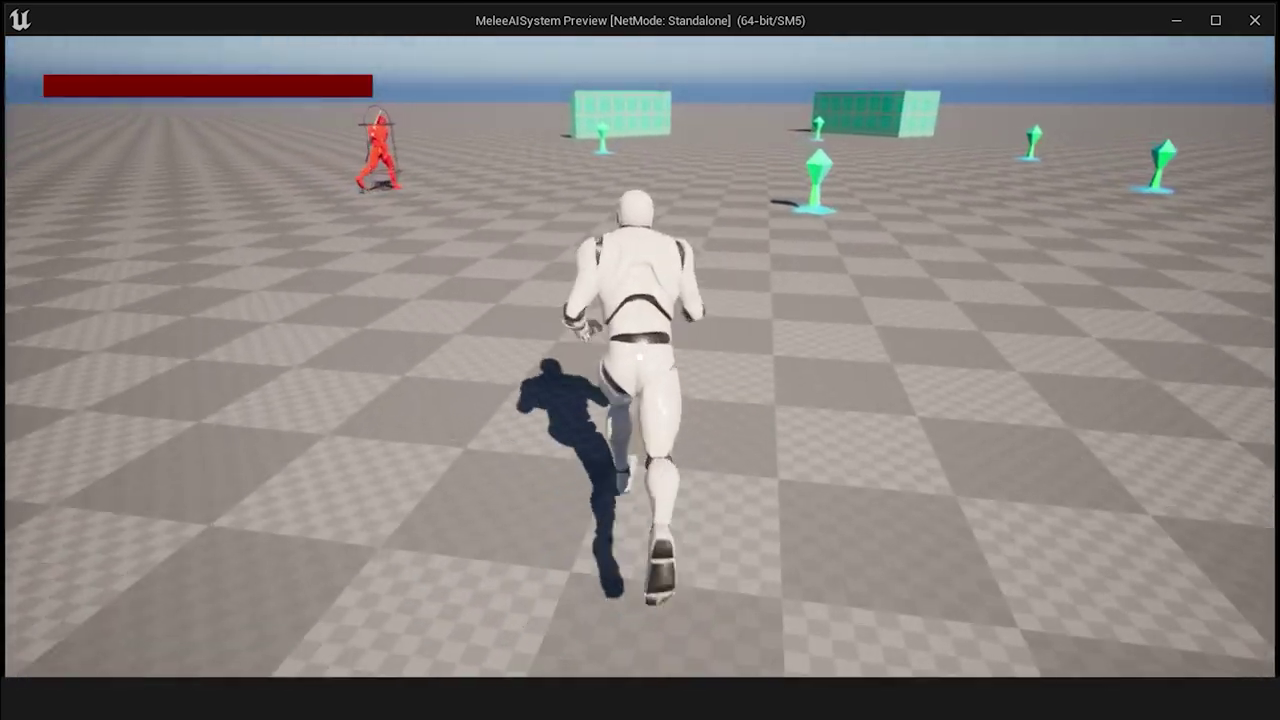
{"action": "key", "text": "d"}
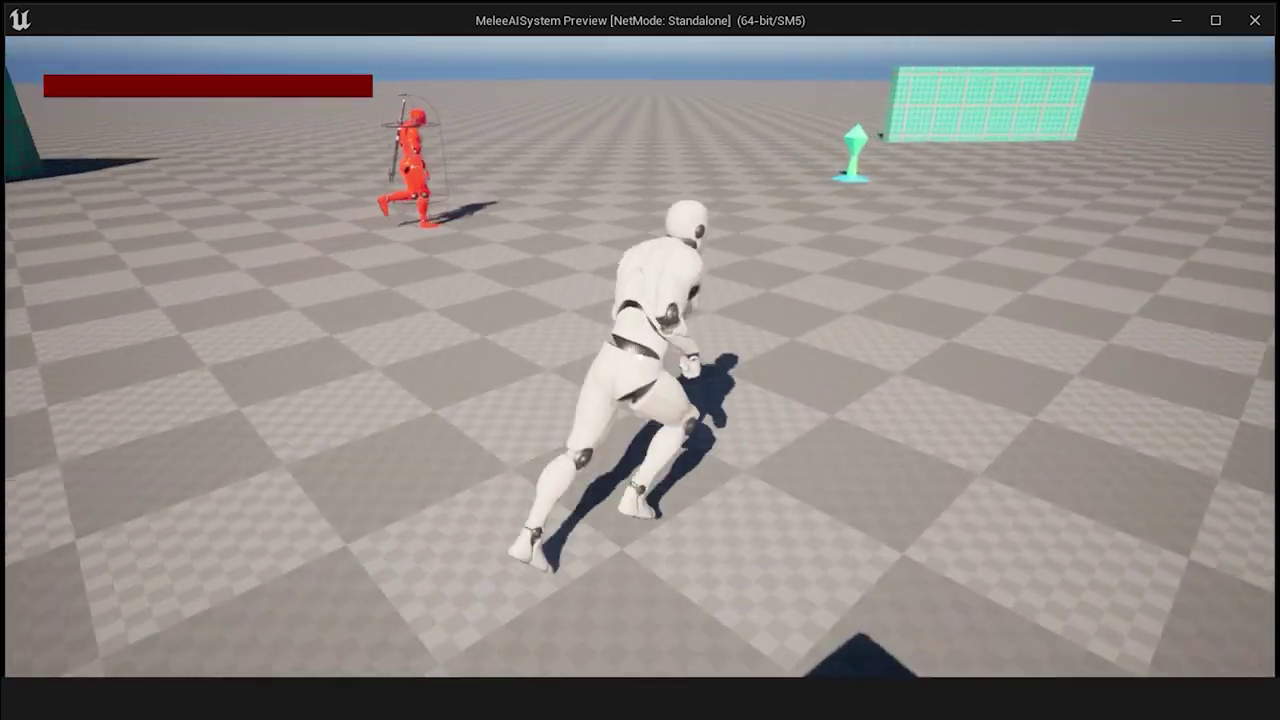
{"action": "key", "text": "s"}
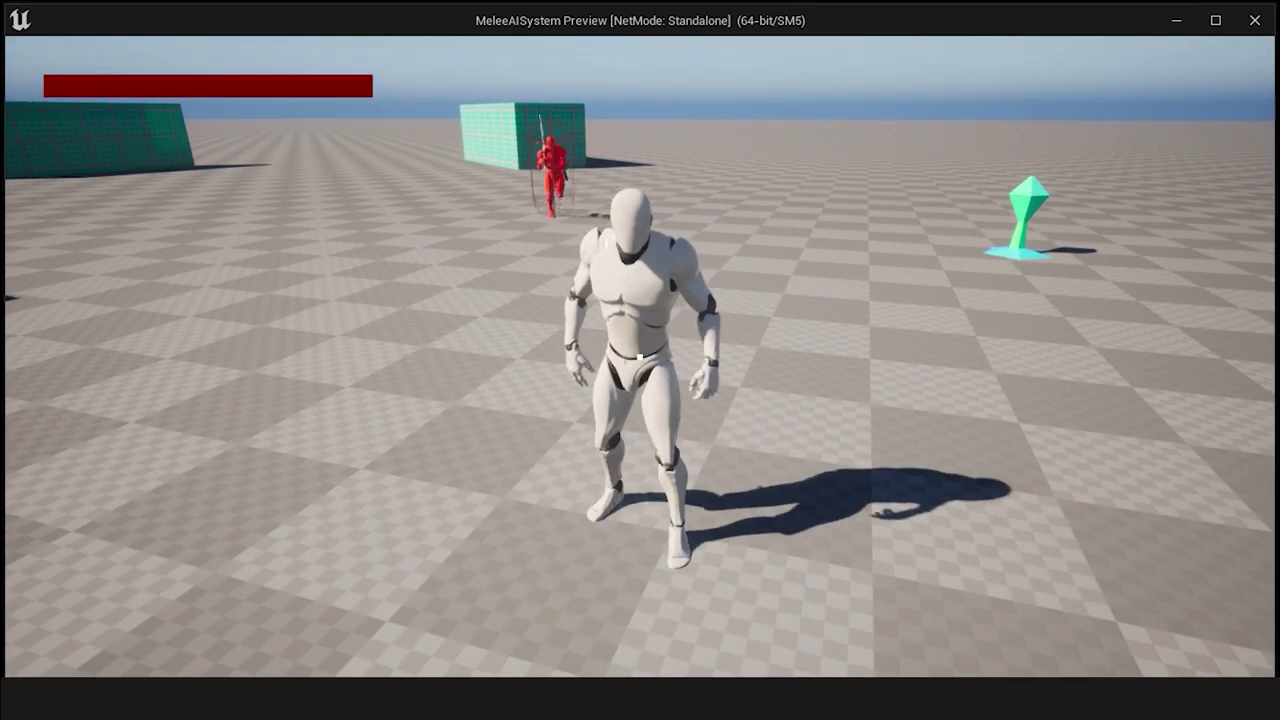
{"action": "key", "text": "w"}
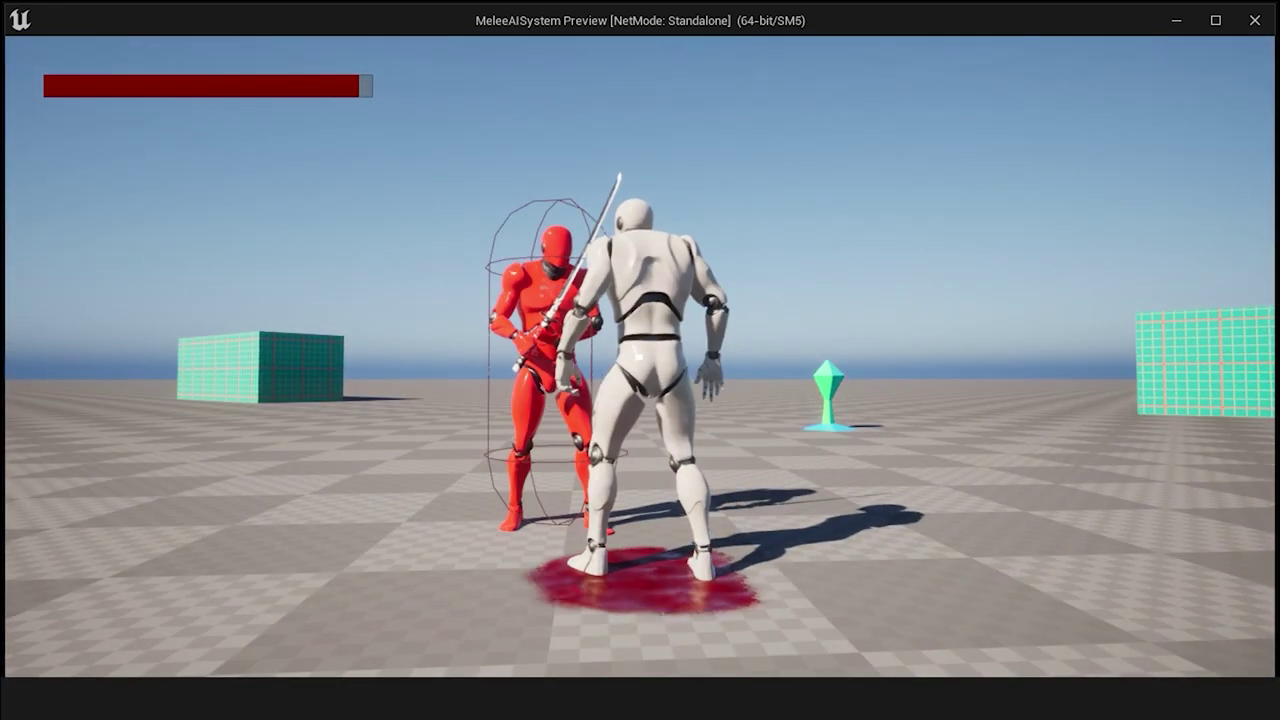
{"action": "key", "text": "w"}
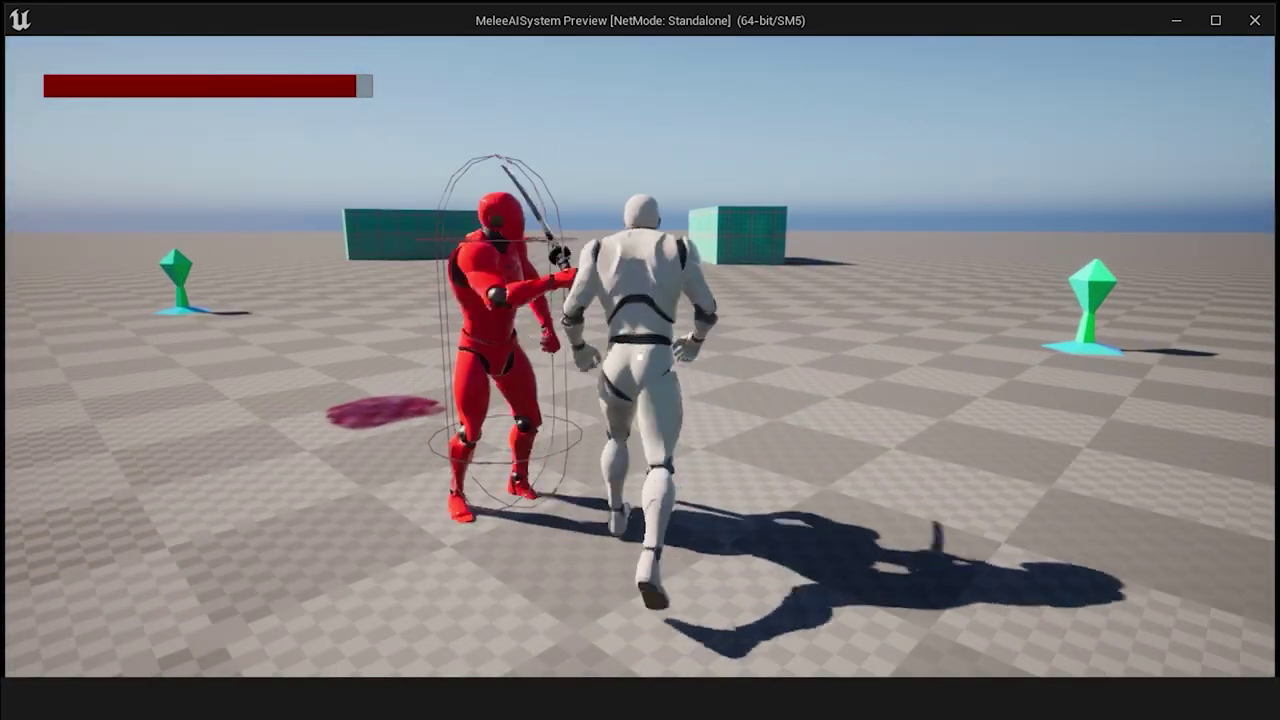
{"action": "key", "text": "Escape"}
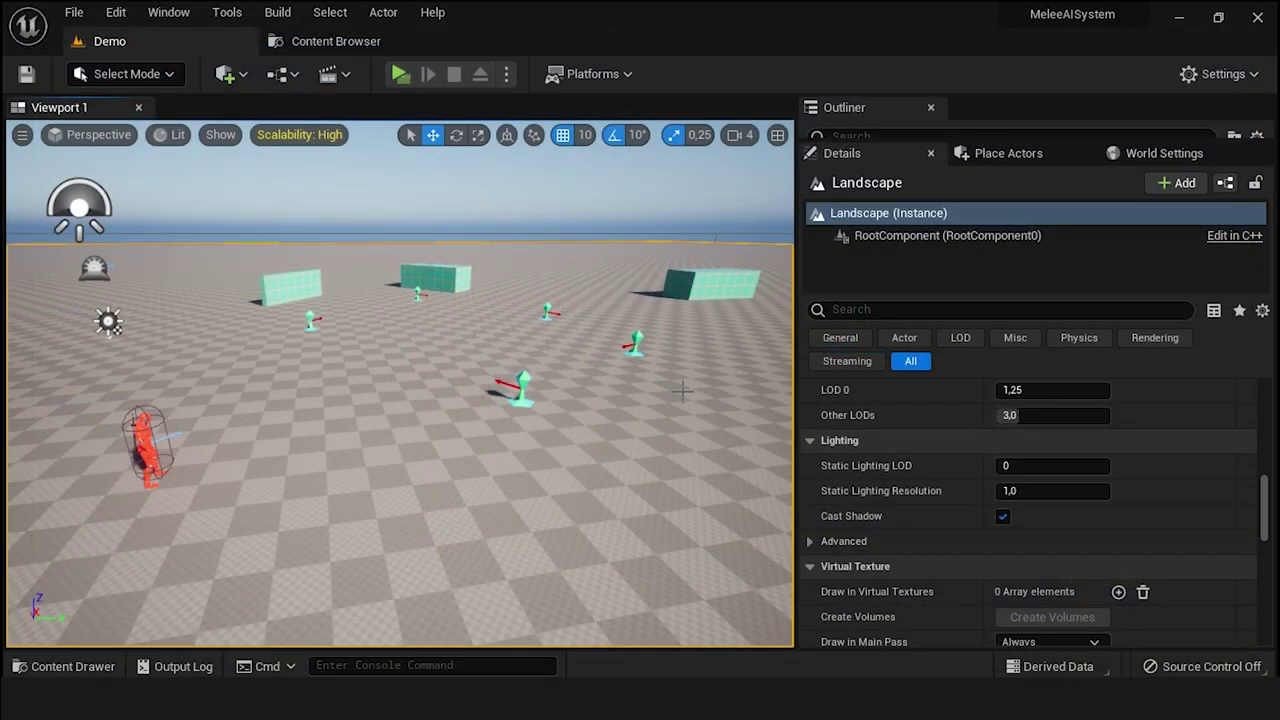
- Select BP_Enemy and set Blood Spawn Location to head on Attack Data entries 0–2
{"action": "left_click", "coordinate": [147, 445]}
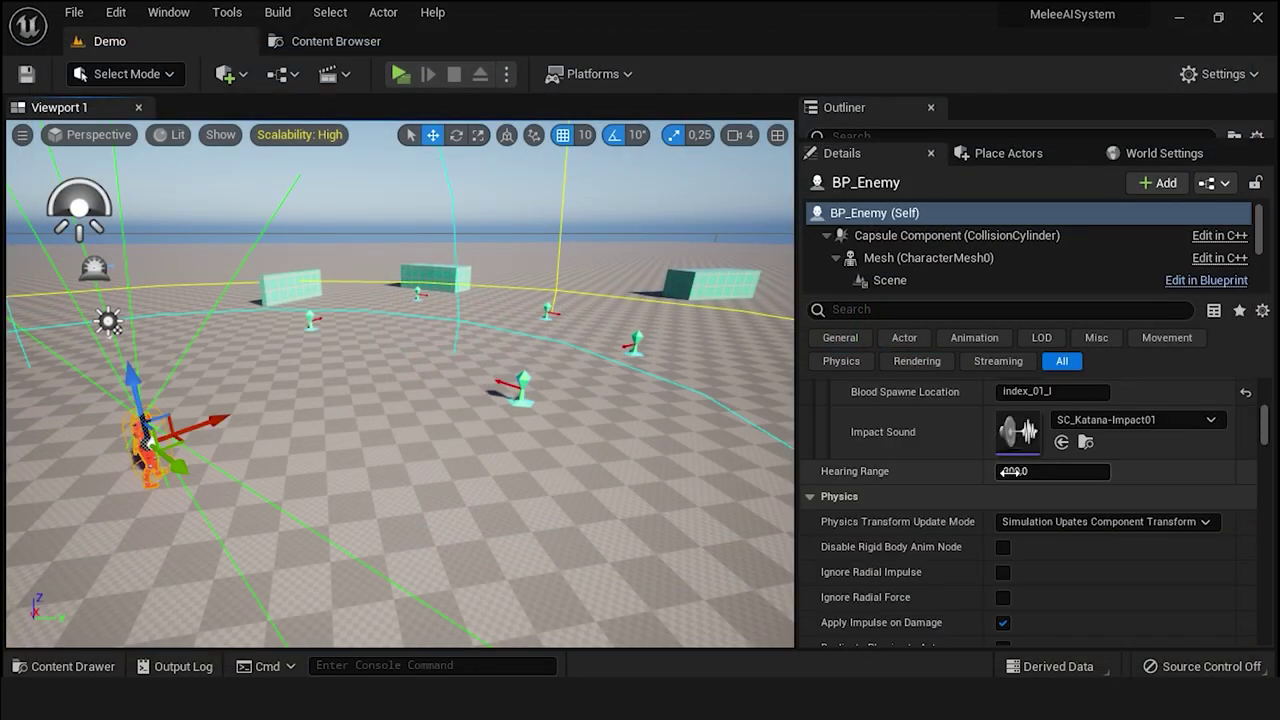
{"action": "scroll", "coordinate": [927, 503], "scroll_direction": "up", "scroll_amount": 2}
{"action": "scroll", "coordinate": [927, 503], "scroll_direction": "up", "scroll_amount": 1}
{"action": "scroll", "coordinate": [927, 503], "scroll_direction": "up", "scroll_amount": 1}
{"action": "scroll", "coordinate": [927, 503], "scroll_direction": "up", "scroll_amount": 2}
{"action": "scroll", "coordinate": [927, 503], "scroll_direction": "up", "scroll_amount": 1}
{"action": "scroll", "coordinate": [927, 503], "scroll_direction": "up", "scroll_amount": 2}
{"action": "scroll", "coordinate": [927, 503], "scroll_direction": "up", "scroll_amount": 2}
{"action": "scroll", "coordinate": [927, 503], "scroll_direction": "up", "scroll_amount": 1}
{"action": "scroll", "coordinate": [925, 500], "scroll_direction": "down", "scroll_amount": 1}
{"action": "scroll", "coordinate": [925, 500], "scroll_direction": "up", "scroll_amount": 1}
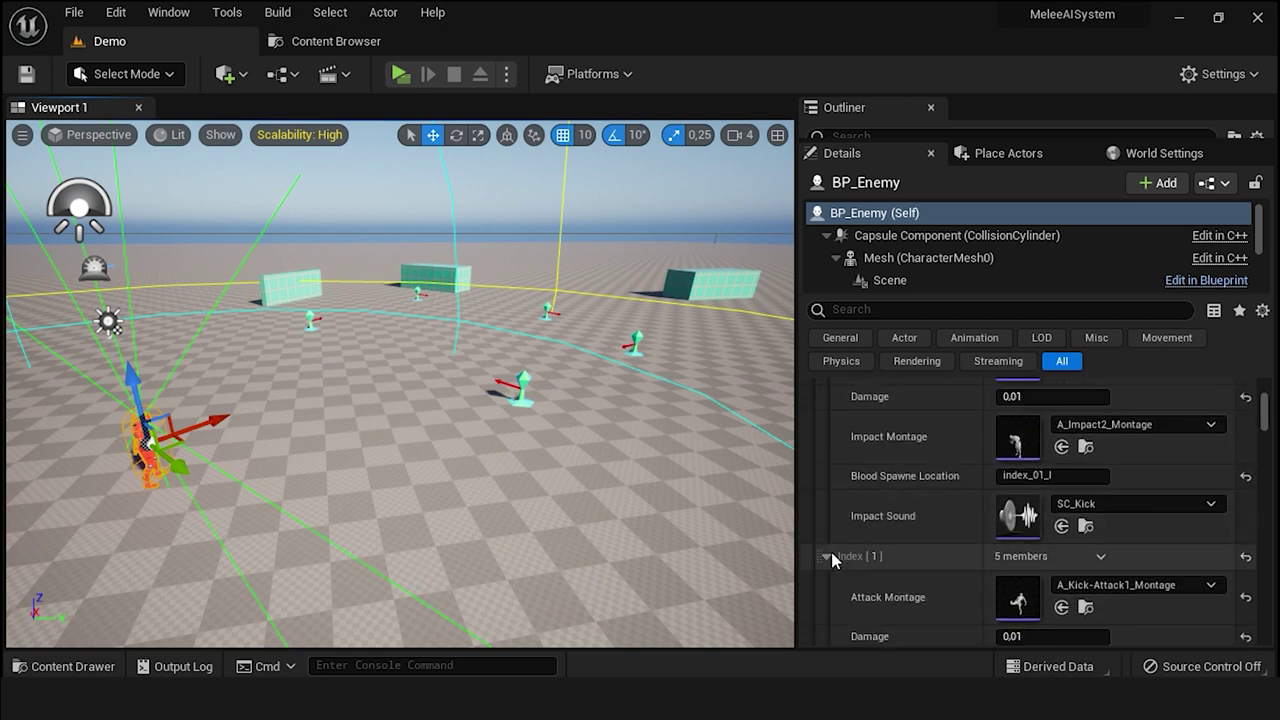
{"action": "scroll", "coordinate": [828, 563], "scroll_direction": "up", "scroll_amount": 2}
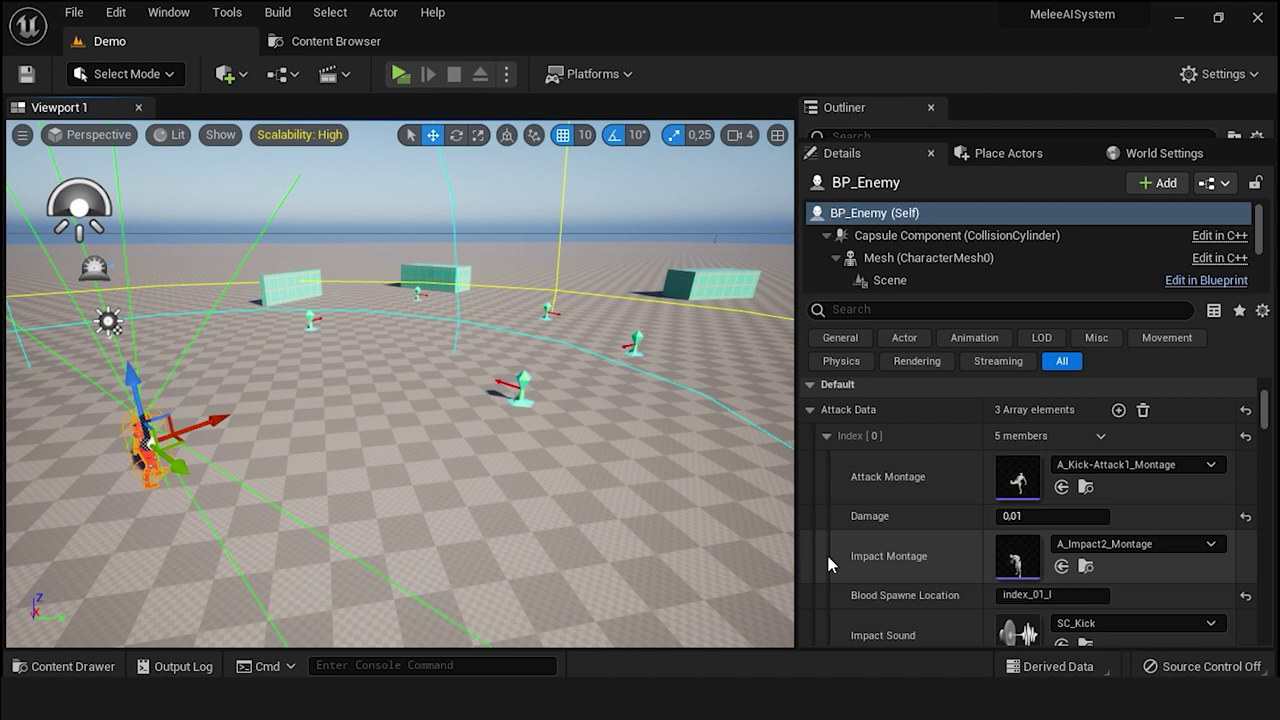
{"action": "scroll", "coordinate": [828, 563], "scroll_direction": "down", "scroll_amount": 1}
{"action": "scroll", "coordinate": [828, 563], "scroll_direction": "down", "scroll_amount": 2}
{"action": "scroll", "coordinate": [830, 558], "scroll_direction": "down", "scroll_amount": 2}
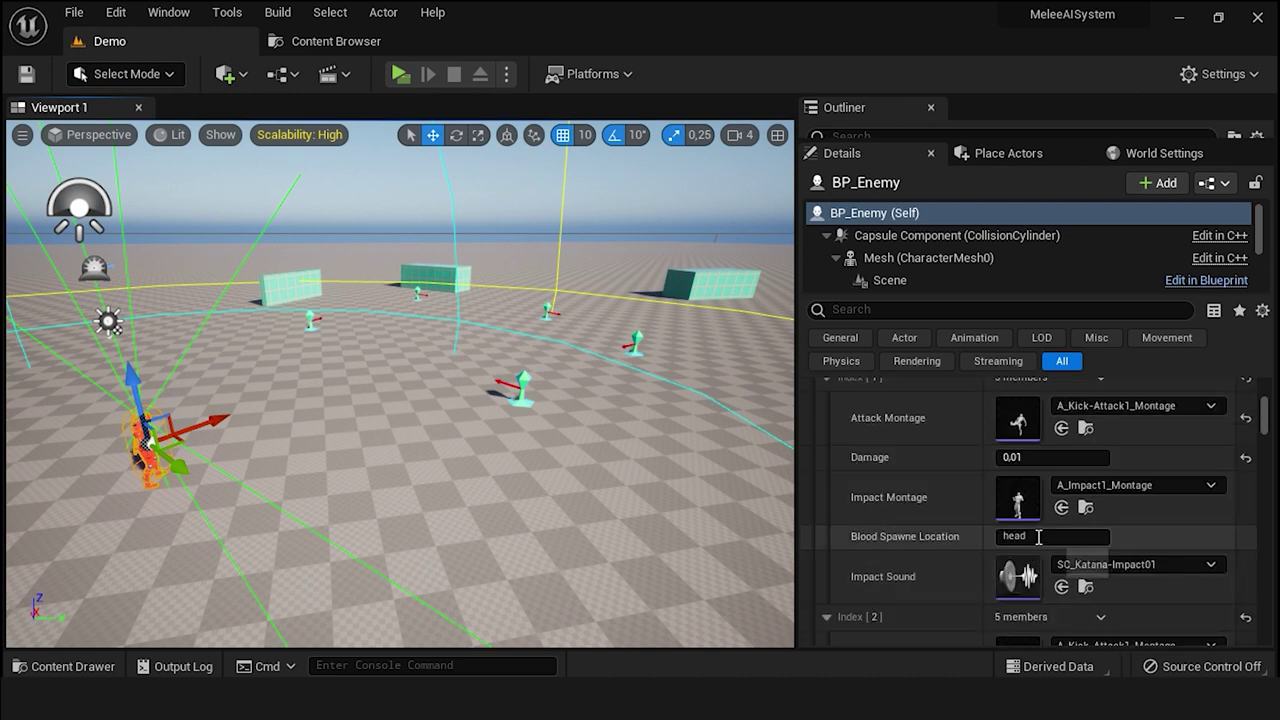
{"action": "scroll", "coordinate": [1039, 537], "scroll_direction": "up", "scroll_amount": 2}
{"action": "scroll", "coordinate": [1038, 510], "scroll_direction": "up", "scroll_amount": 2}
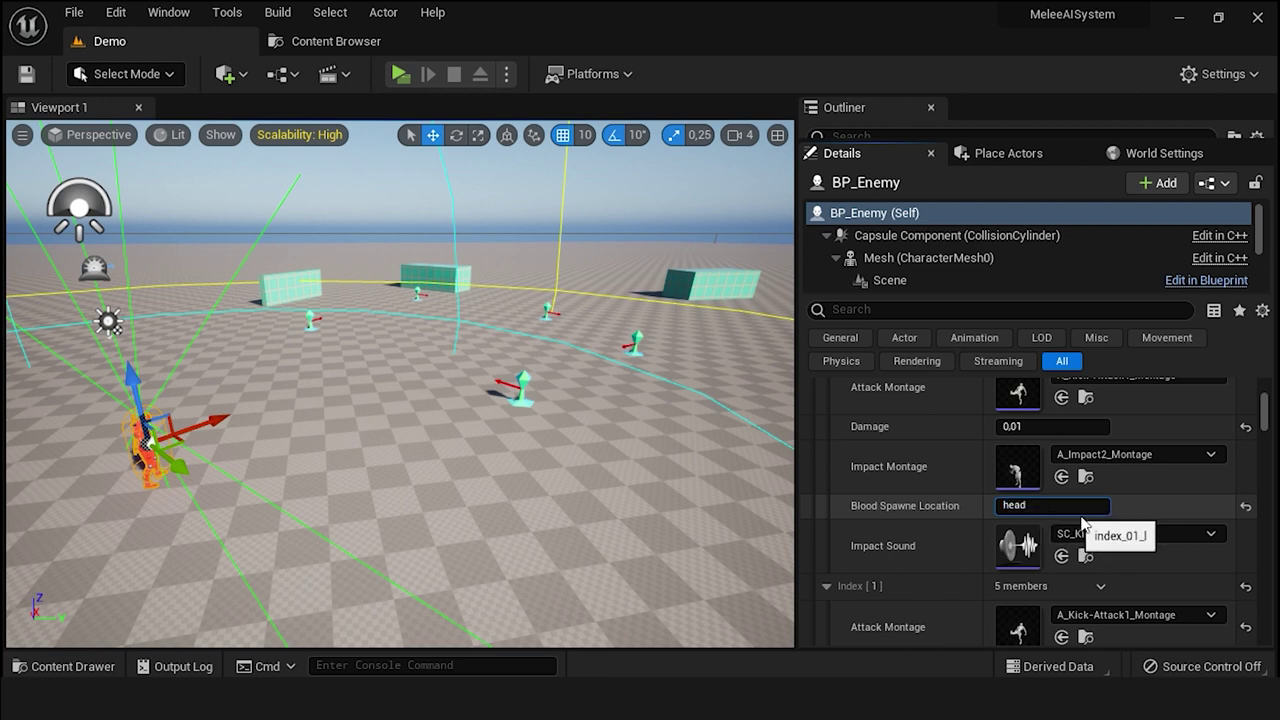
{"action": "scroll", "coordinate": [1083, 525], "scroll_direction": "down", "scroll_amount": 2}
{"action": "scroll", "coordinate": [1078, 530], "scroll_direction": "down", "scroll_amount": 2}
{"action": "scroll", "coordinate": [1072, 533], "scroll_direction": "down", "scroll_amount": 1}
{"action": "scroll", "coordinate": [1065, 538], "scroll_direction": "down", "scroll_amount": 1}
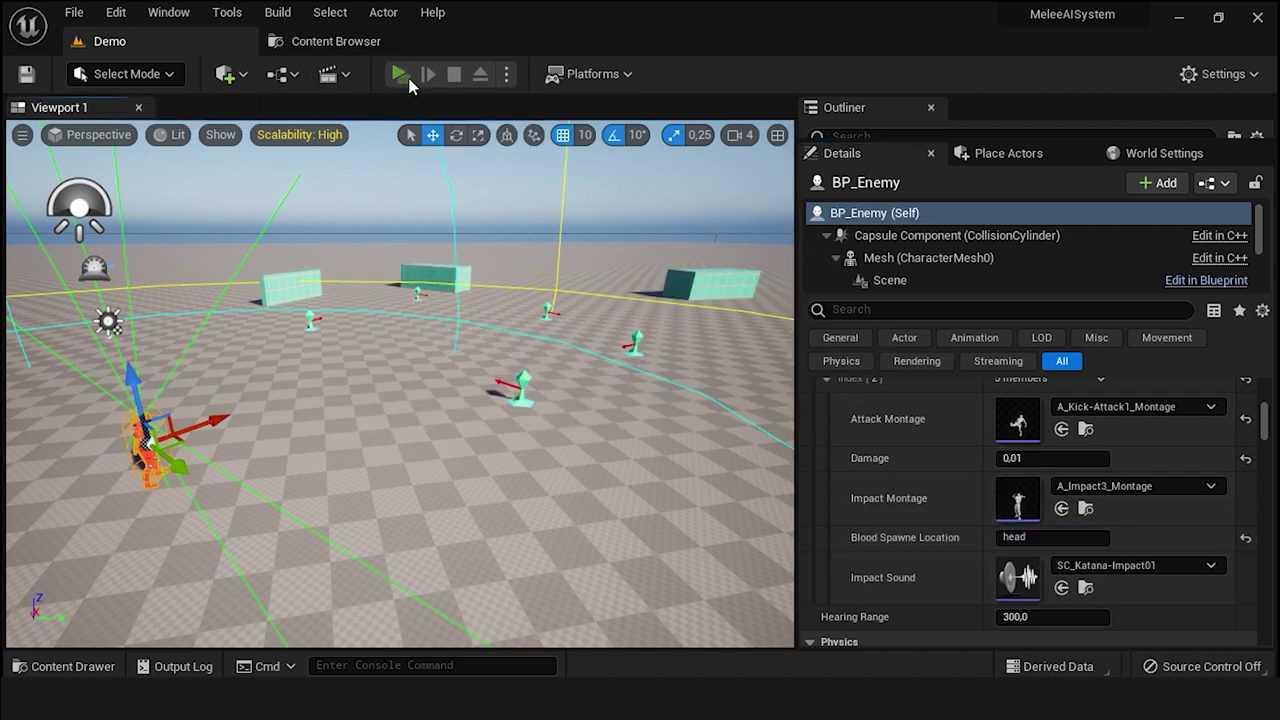
{"action": "left_click", "coordinate": [409, 80]}
{"action": "key", "text": "w"}
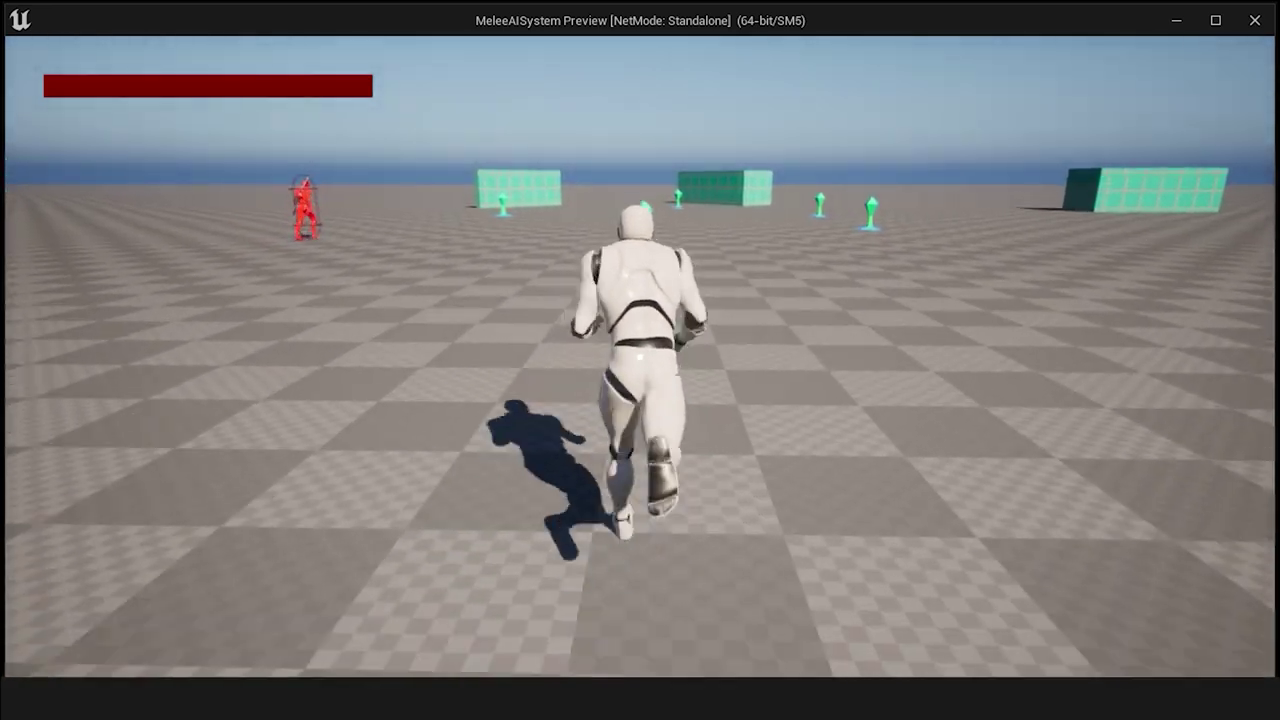
{"action": "key", "text": "d"}
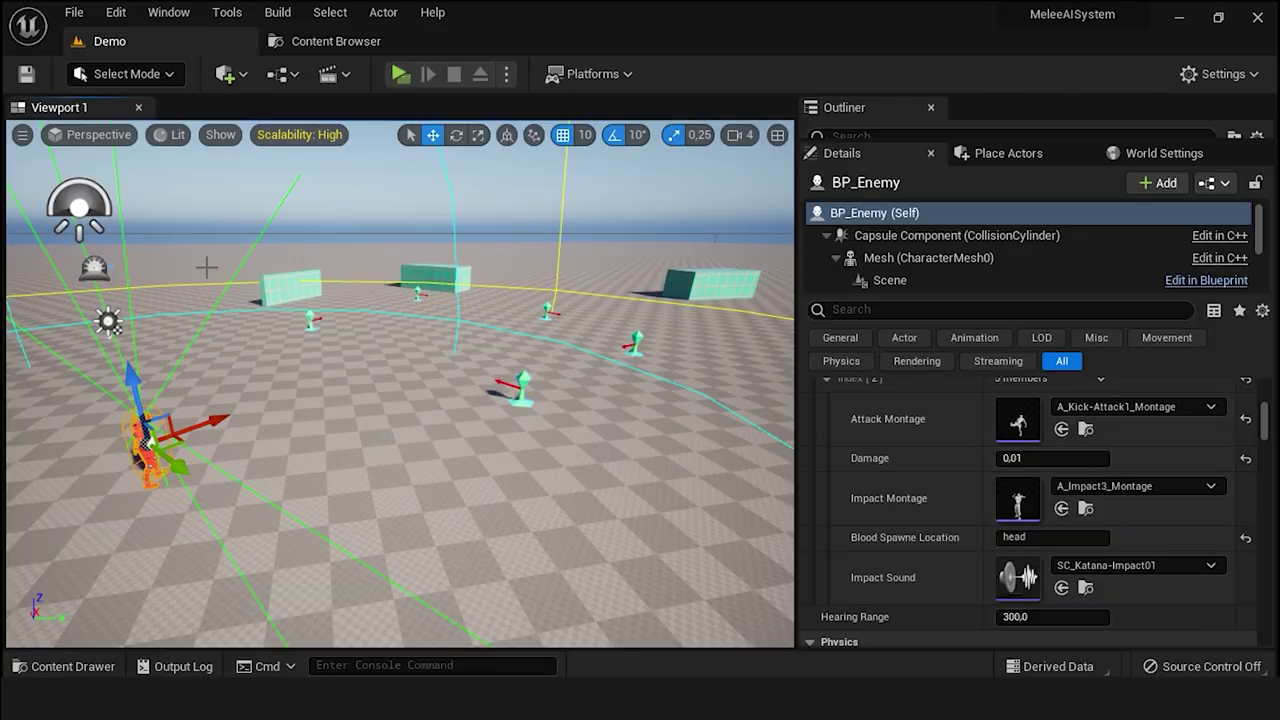
- Save the level and open the BP_Blood-Dreps blueprint from the Blood-Dreps folder
{"action": "left_click", "coordinate": [24, 78]}
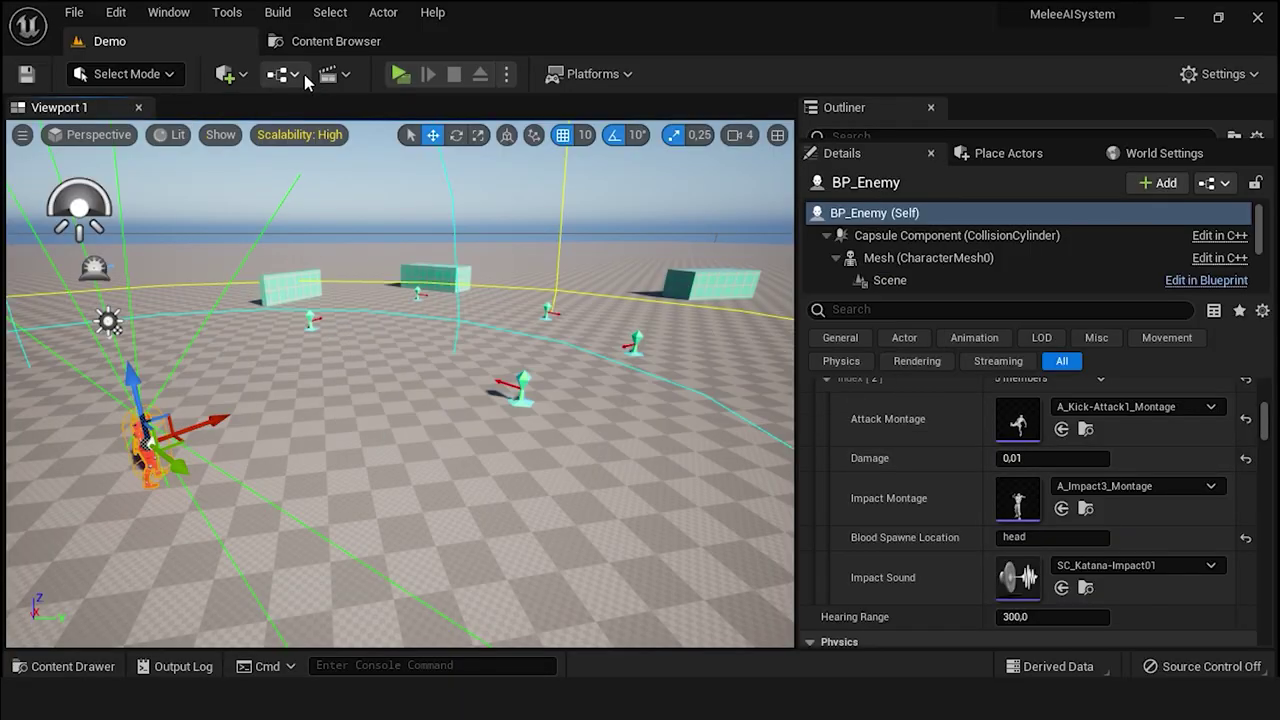
{"action": "left_click", "coordinate": [294, 48]}
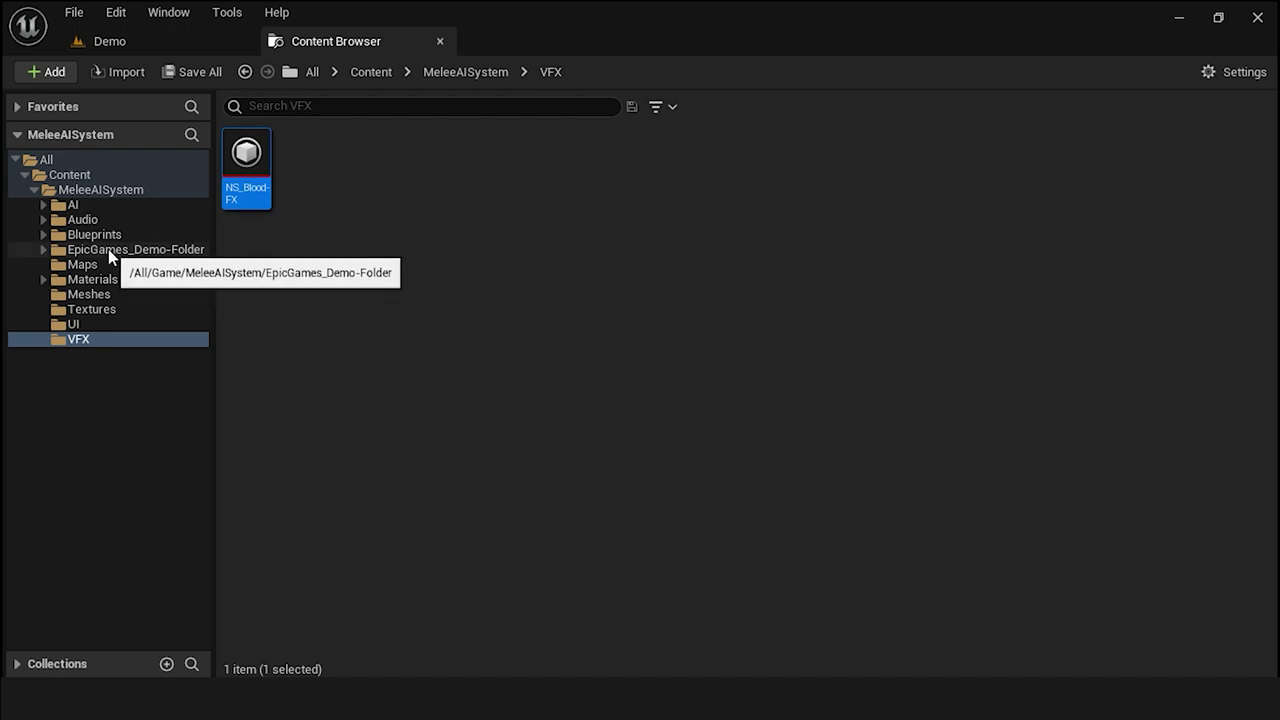
{"action": "double_click", "coordinate": [243, 190]}
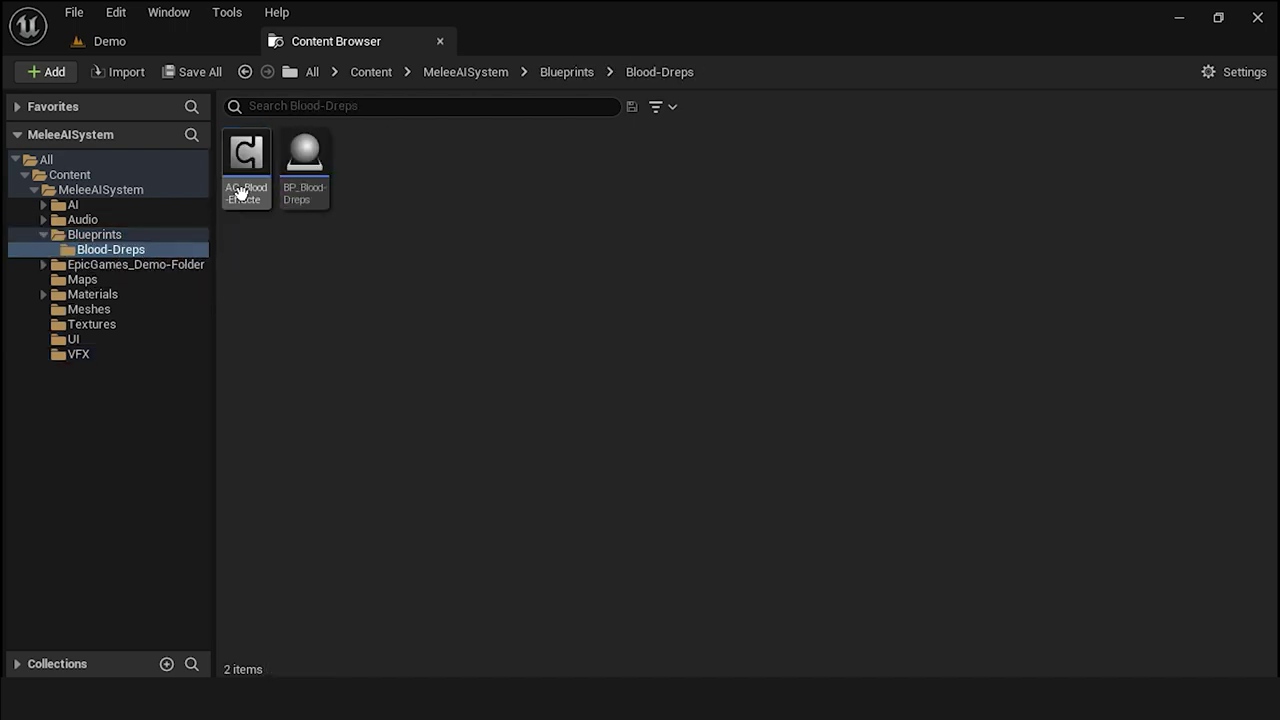
{"action": "double_click", "coordinate": [316, 179]}
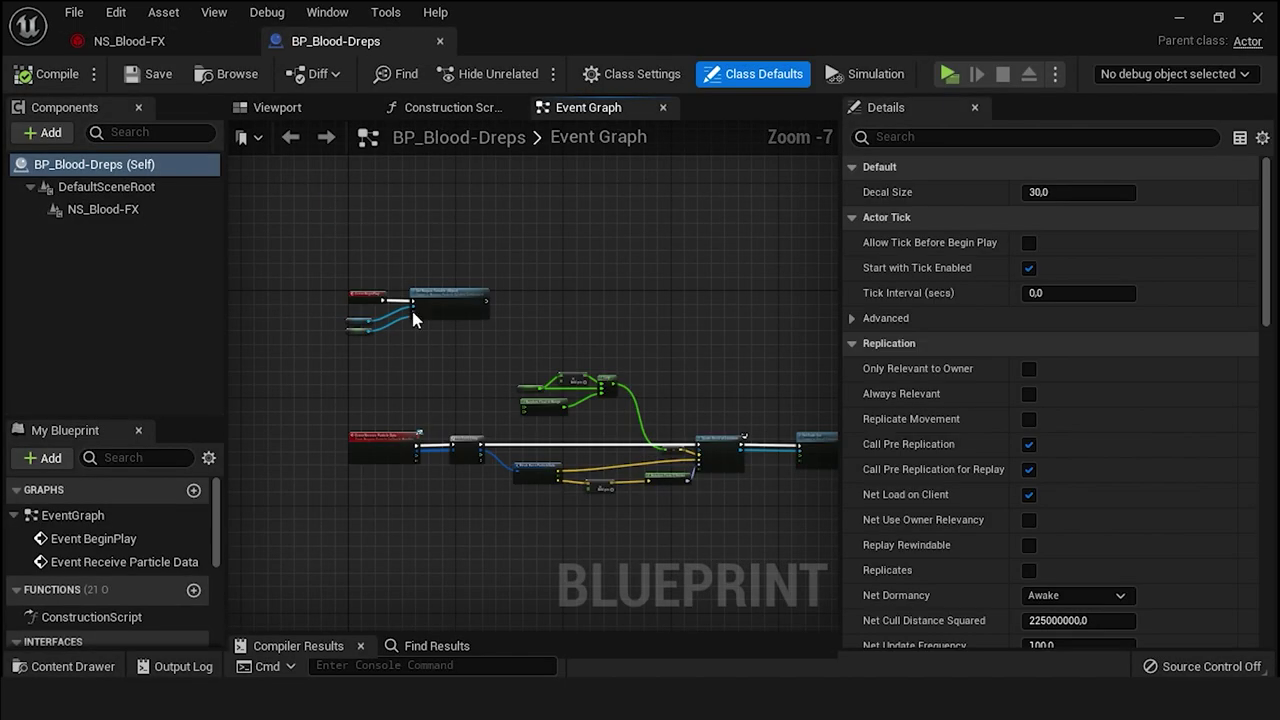
- Set the Decal Size variable's default value from 30 to 60
{"action": "scroll", "coordinate": [578, 380], "scroll_direction": "up", "scroll_amount": 4}
{"action": "scroll", "coordinate": [578, 380], "scroll_direction": "up", "scroll_amount": 1}
{"action": "left_click", "coordinate": [440, 407]}
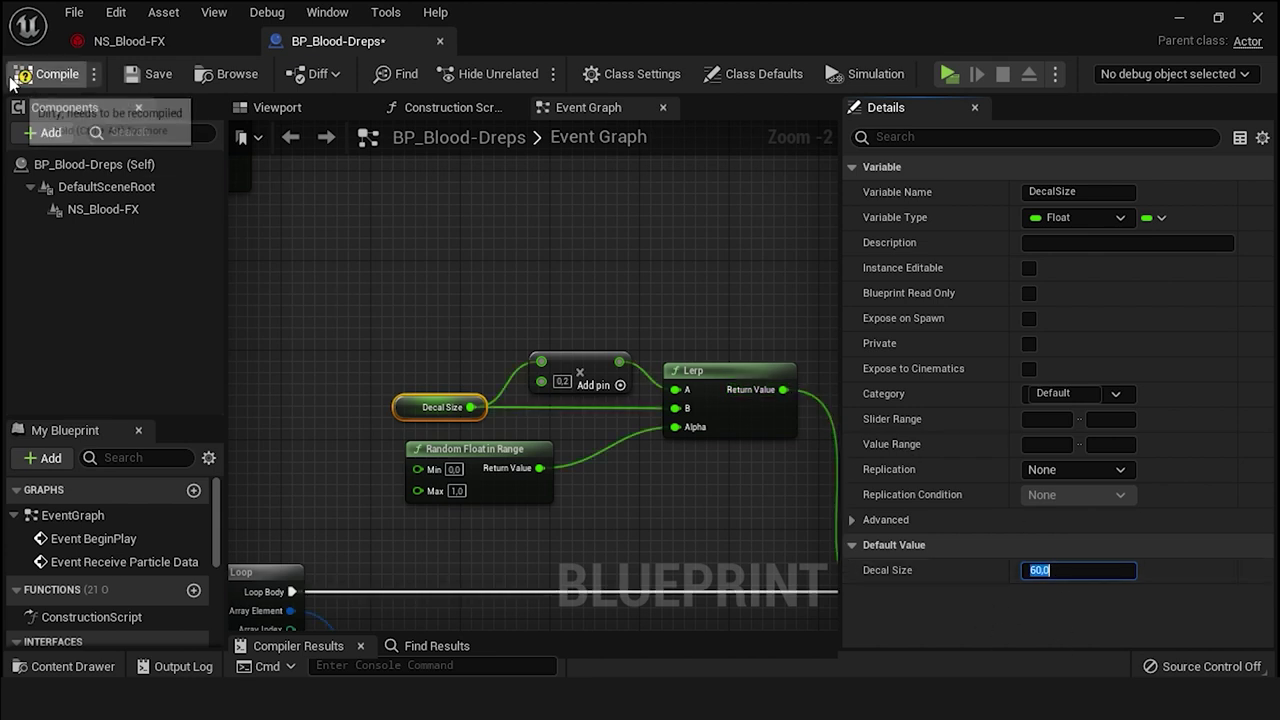
{"action": "left_click", "coordinate": [1180, 22]}
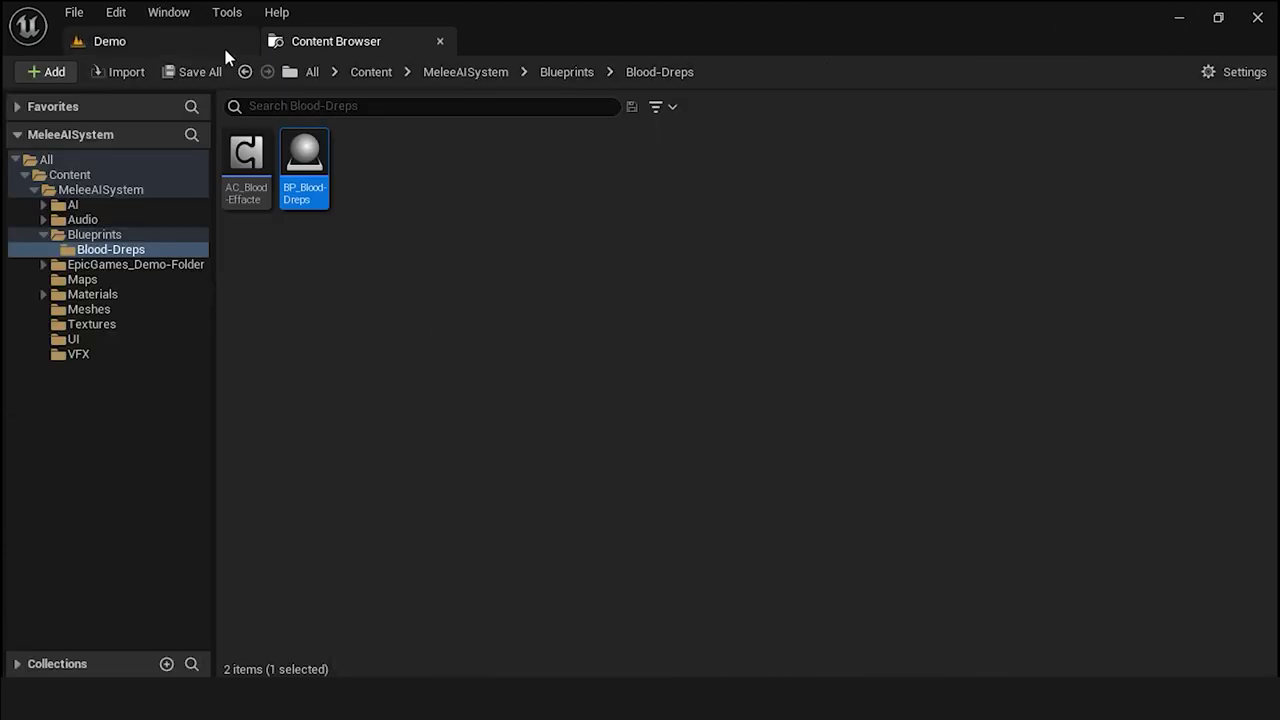
{"action": "left_click", "coordinate": [105, 41]}
- Play-test the enemy fight to check the larger blood decals
{"action": "left_click", "coordinate": [399, 84]}
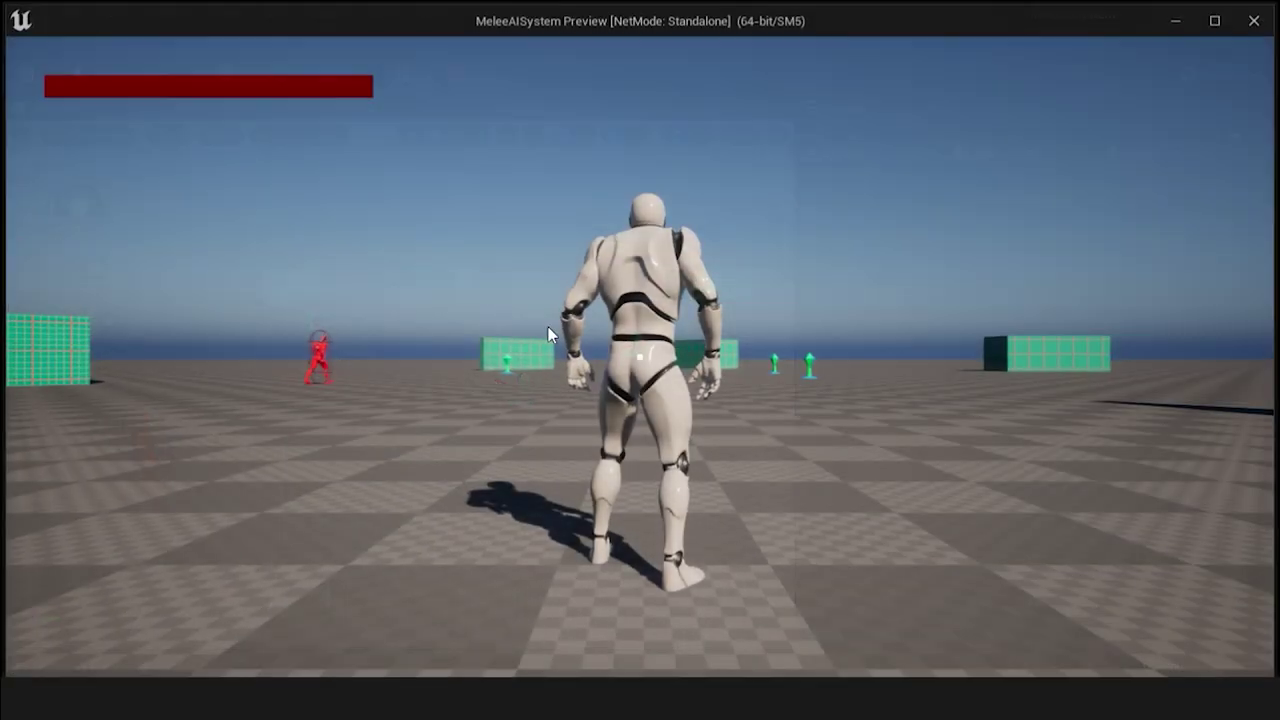
{"action": "key", "text": "w"}
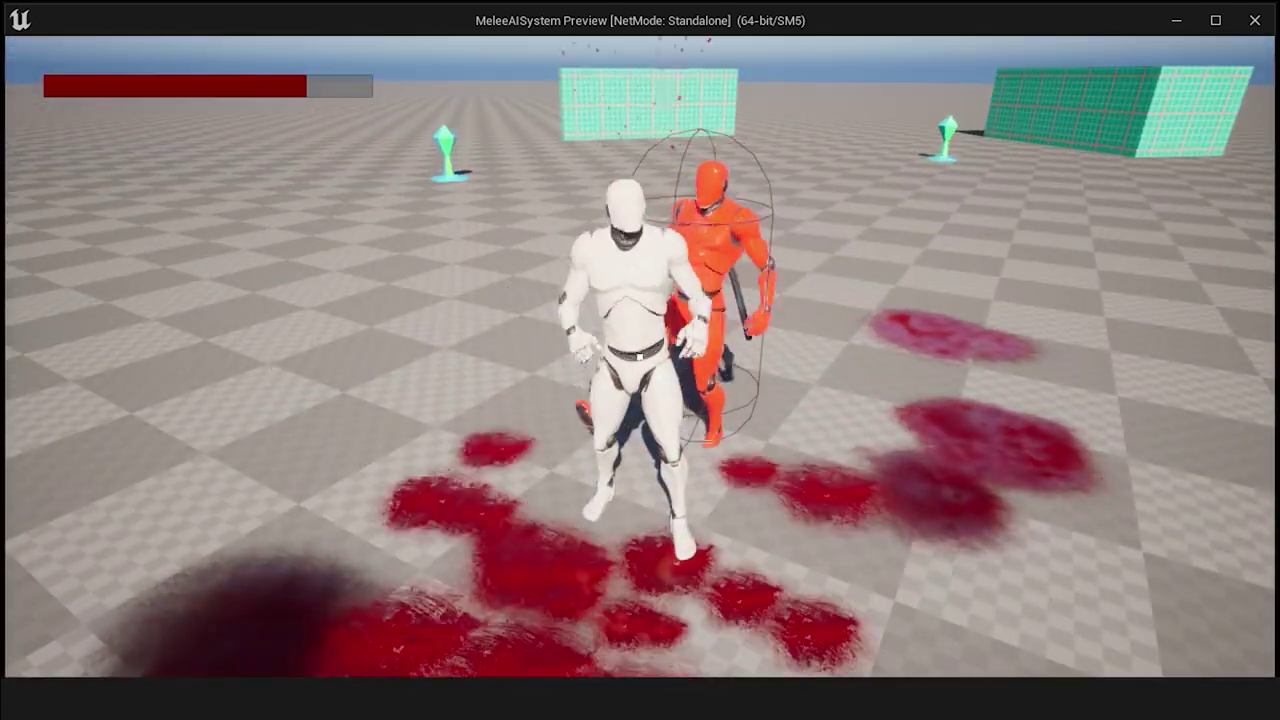
{"action": "key", "text": "Escape"}
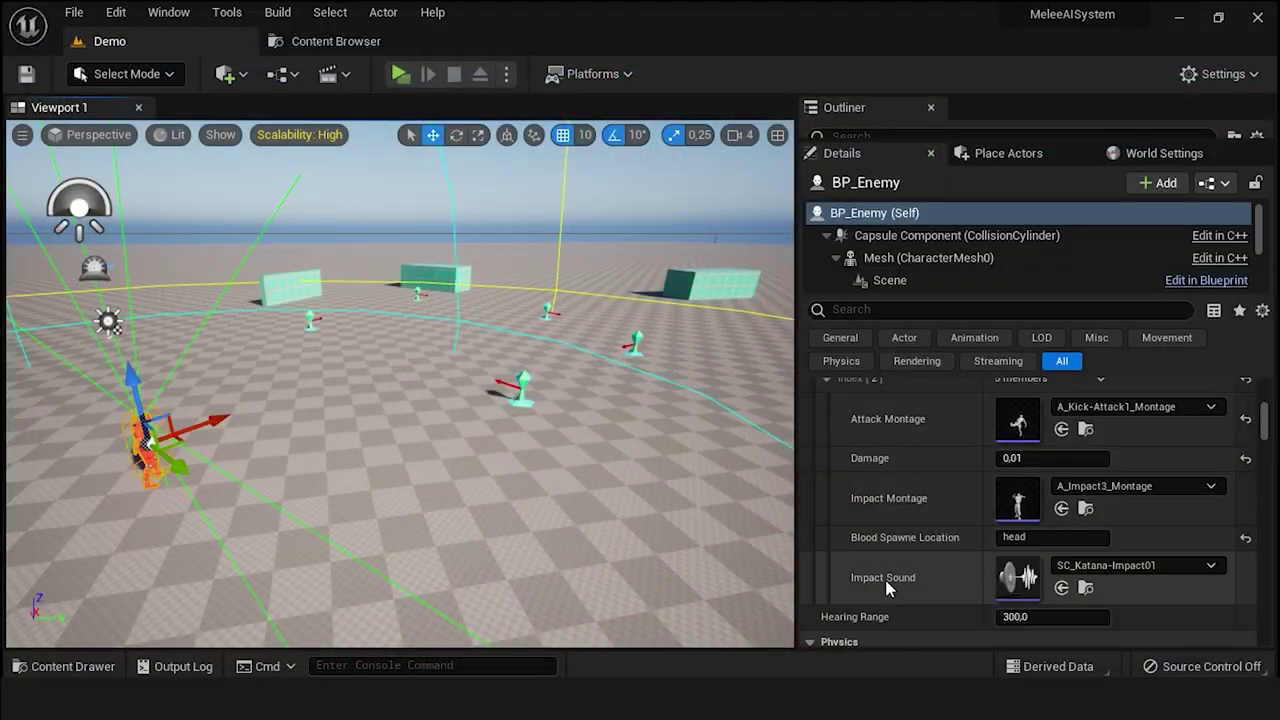
- Reset BP_Blood-Dreps Decal Size to 30, set NS_Blood-FX burst Spawn Count to 40, and save
{"action": "mouse_move", "coordinate": [940, 700]}
{"action": "left_click", "coordinate": [1036, 643]}
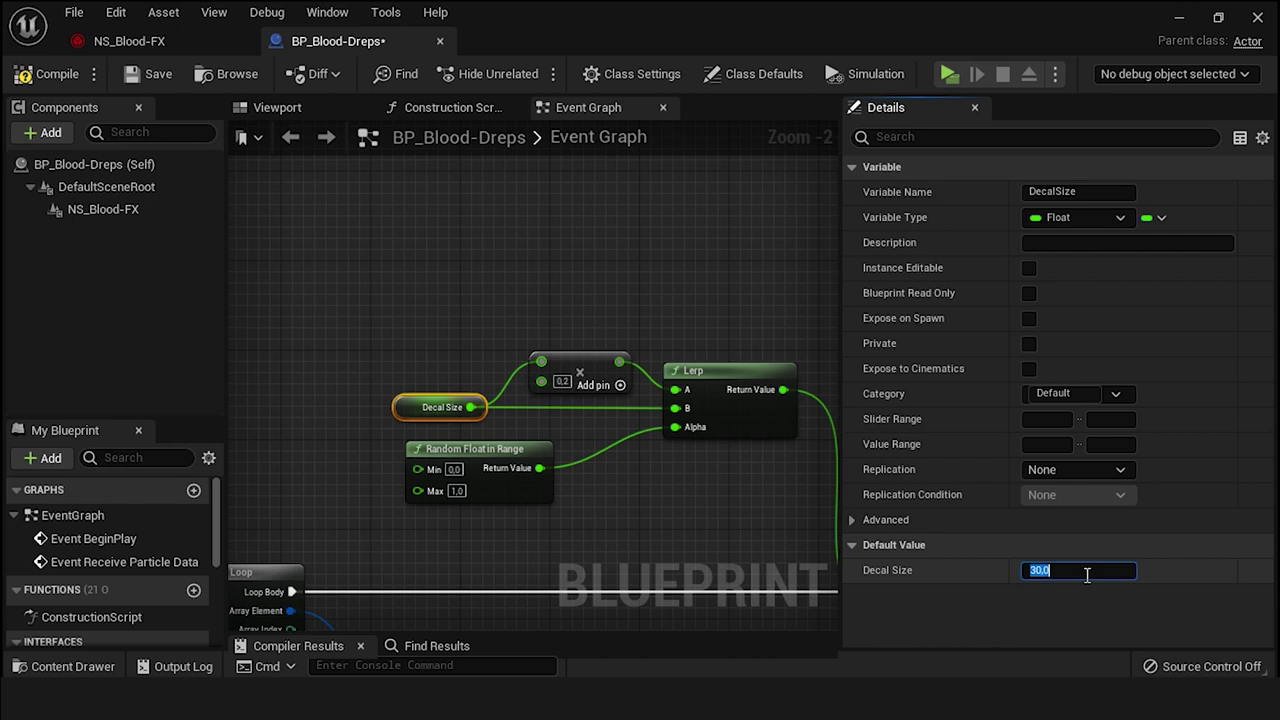
{"action": "left_click", "coordinate": [130, 41]}
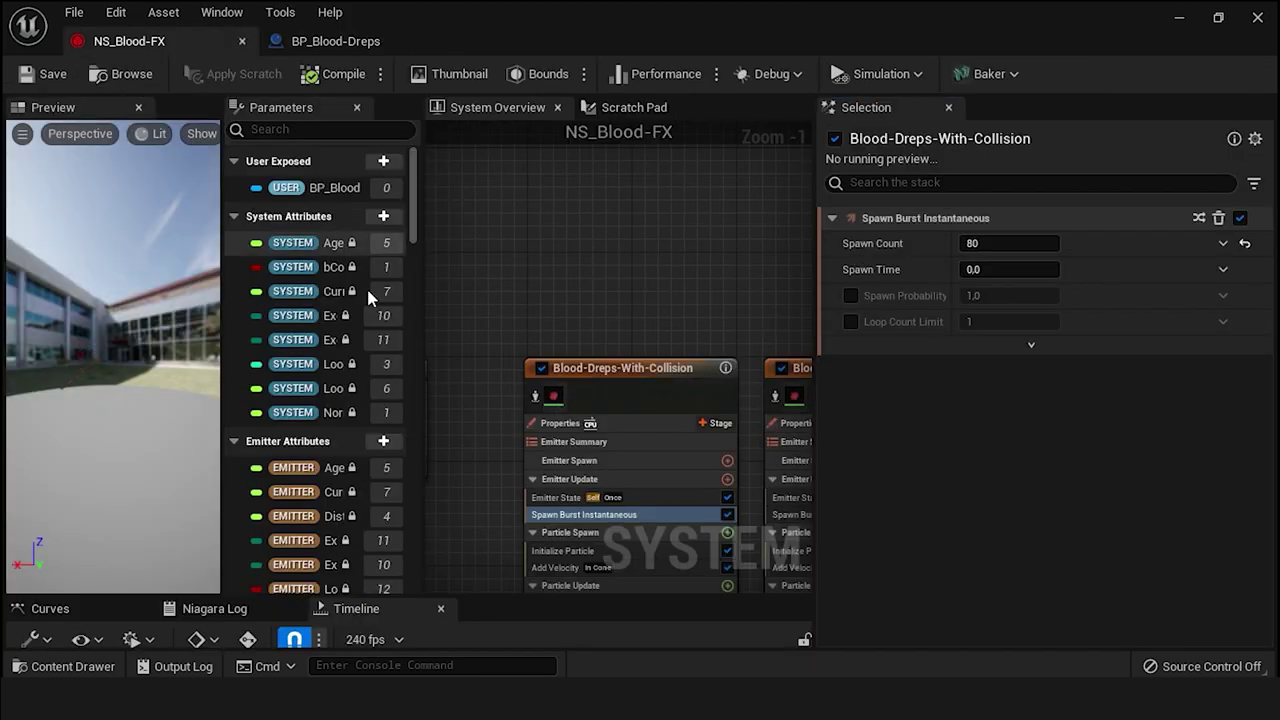
{"action": "left_click", "coordinate": [1020, 243]}
{"action": "type", "text": "40"}
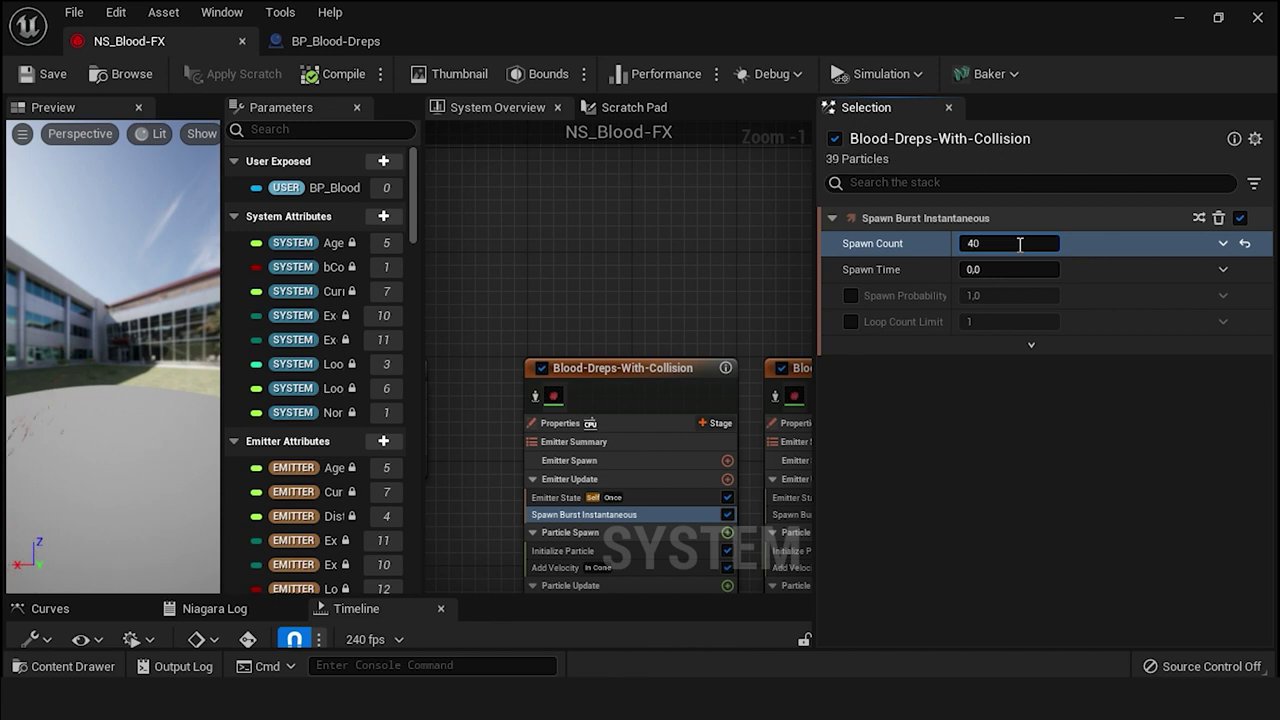
{"action": "left_click", "coordinate": [12, 85]}
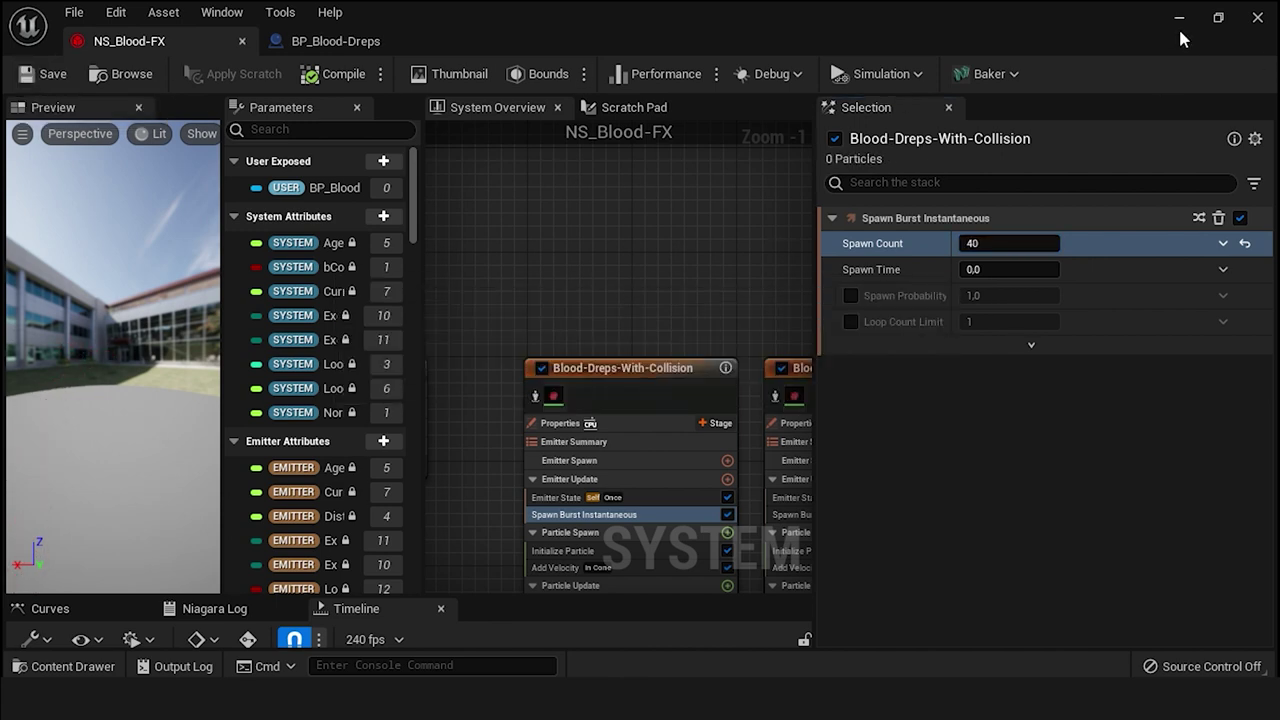
{"action": "left_click", "coordinate": [1180, 18]}
- Run a final play-test of the 40-particle blood burst, then select the landscape
{"action": "left_click", "coordinate": [400, 74]}
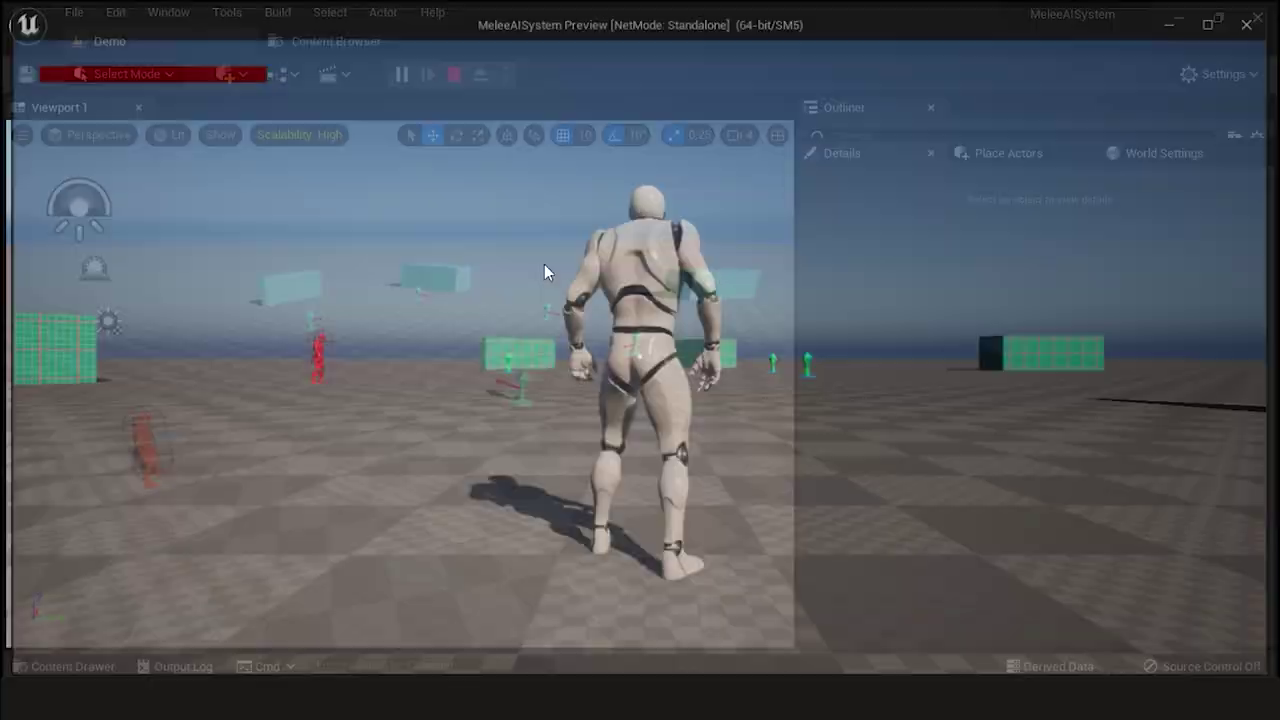
{"action": "key", "text": "w"}
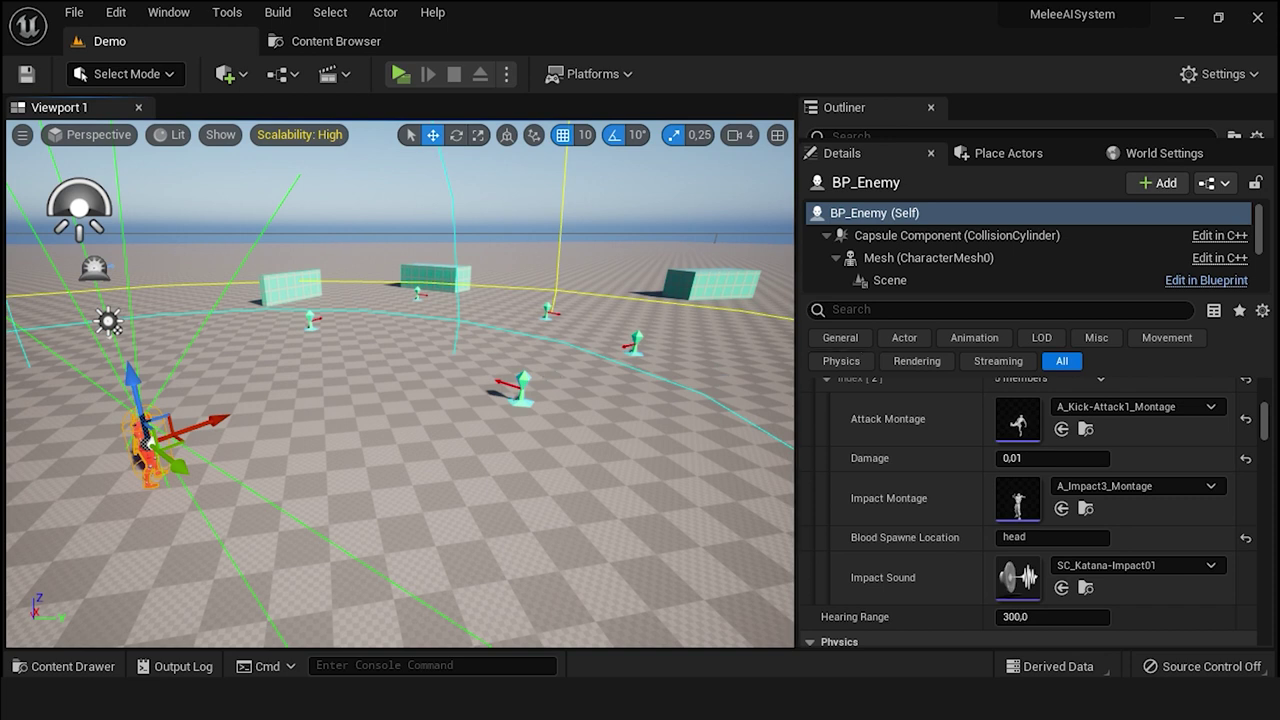
{"action": "left_click", "coordinate": [548, 376]}
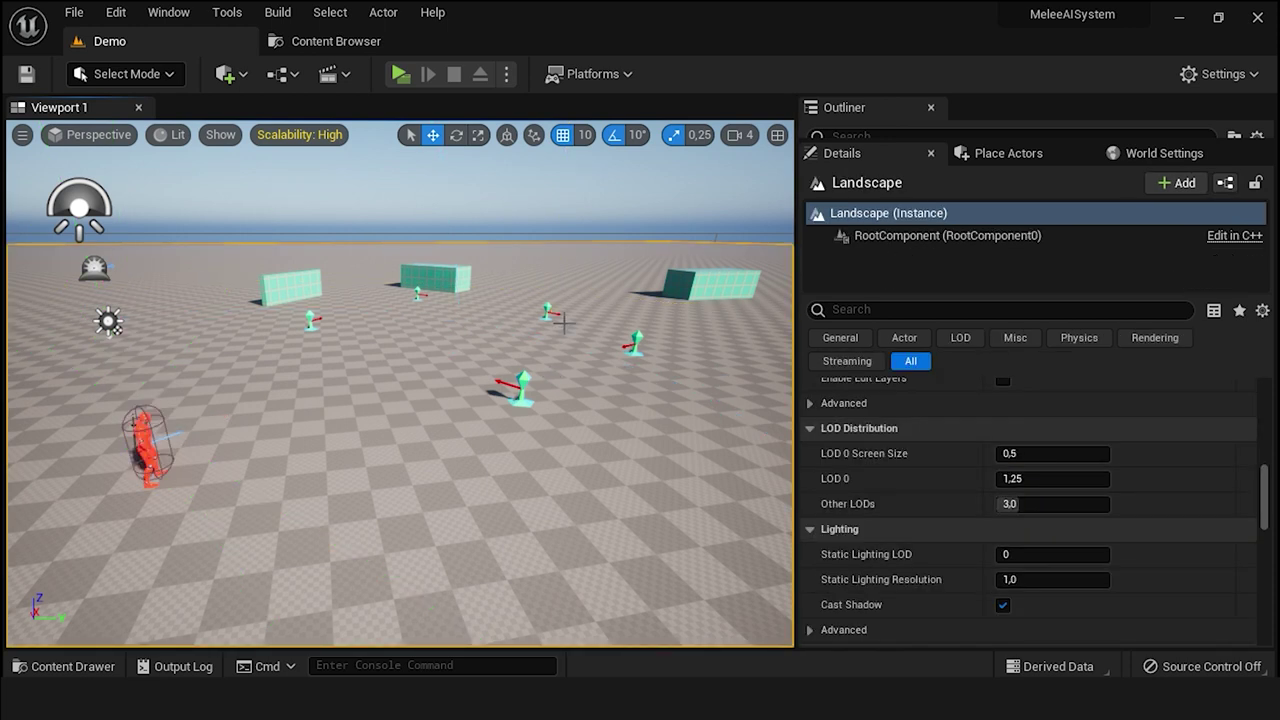